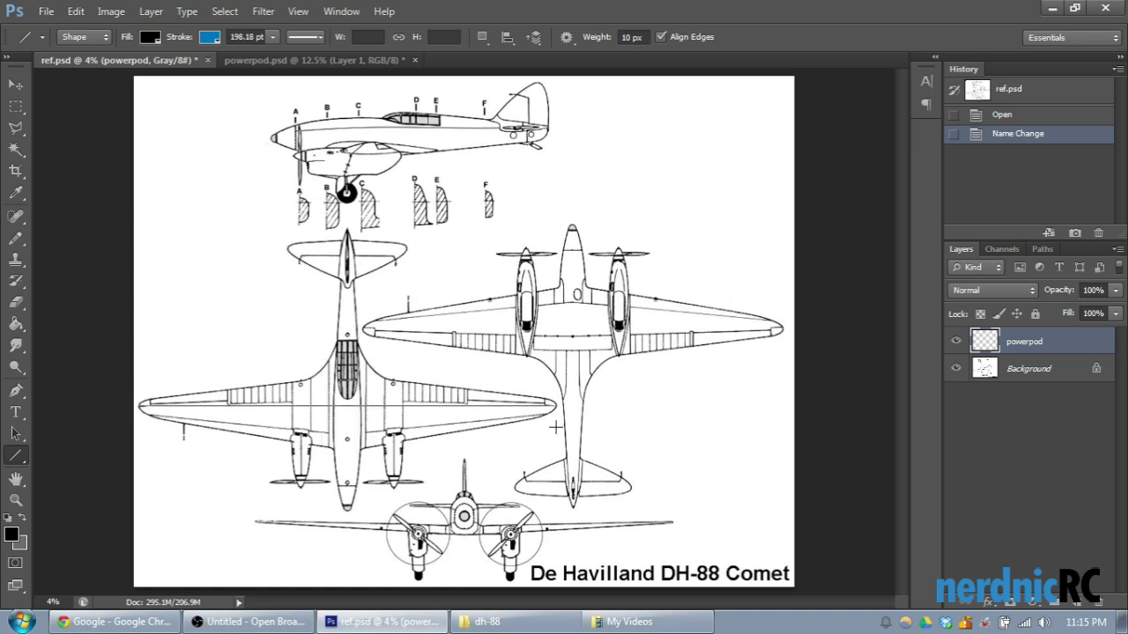
Step: Try a long horizontal line across the plans with the Line tool, and revert the document to its renamed-layer state
click(556, 427)
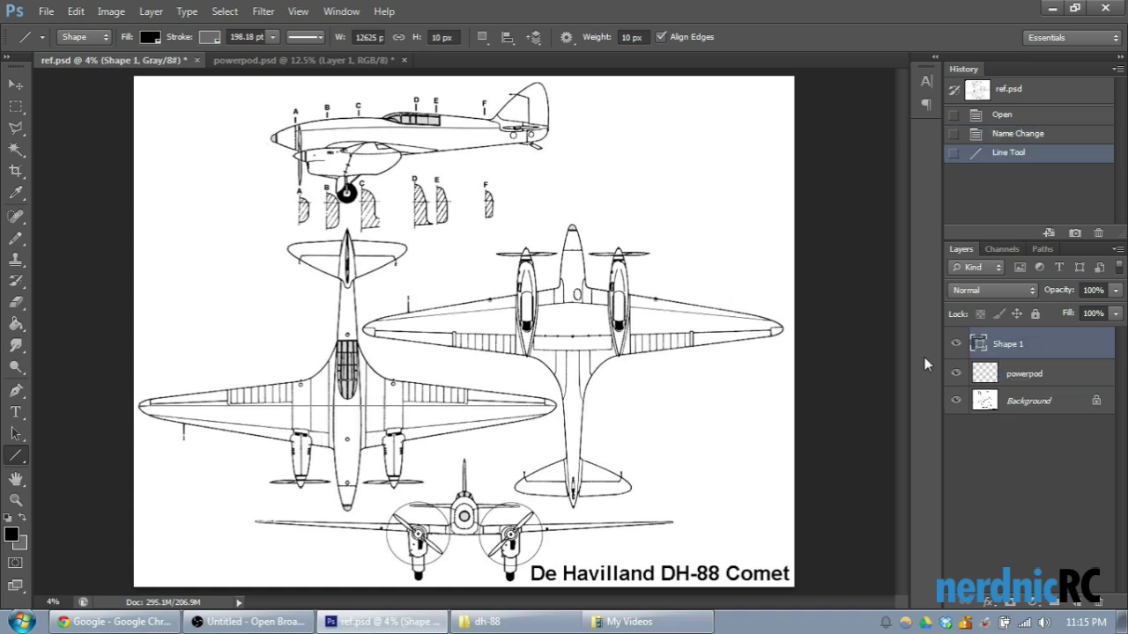
click(1020, 134)
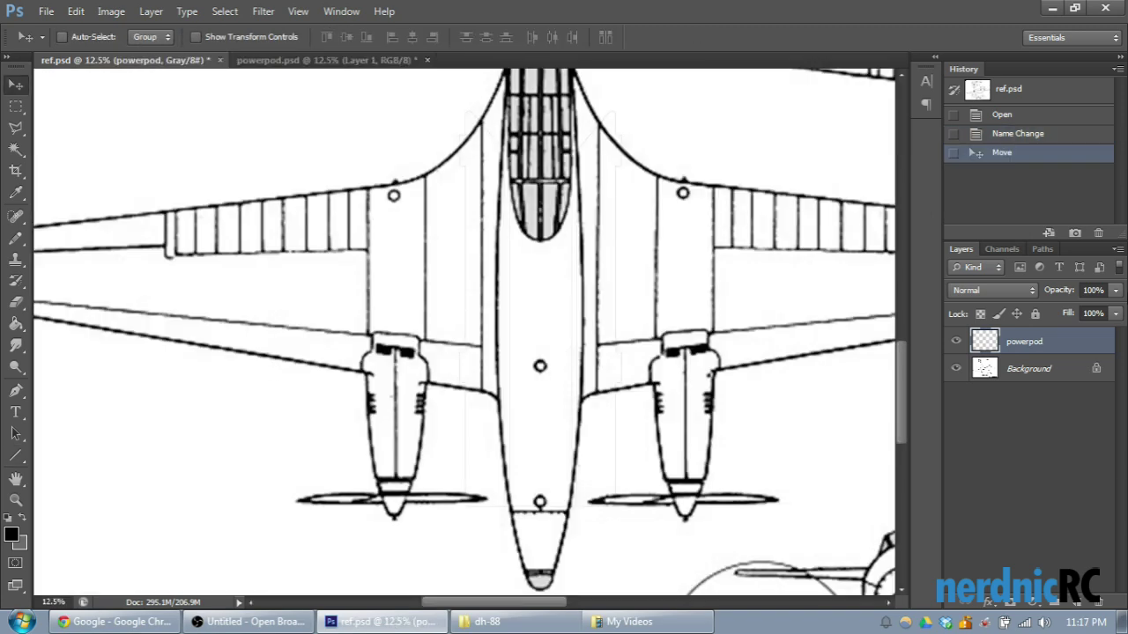
Step: Draw a slightly slanted 10 px line from the blank area ahead of the nose to section A on the side view
scroll(629, 226, up, 4)
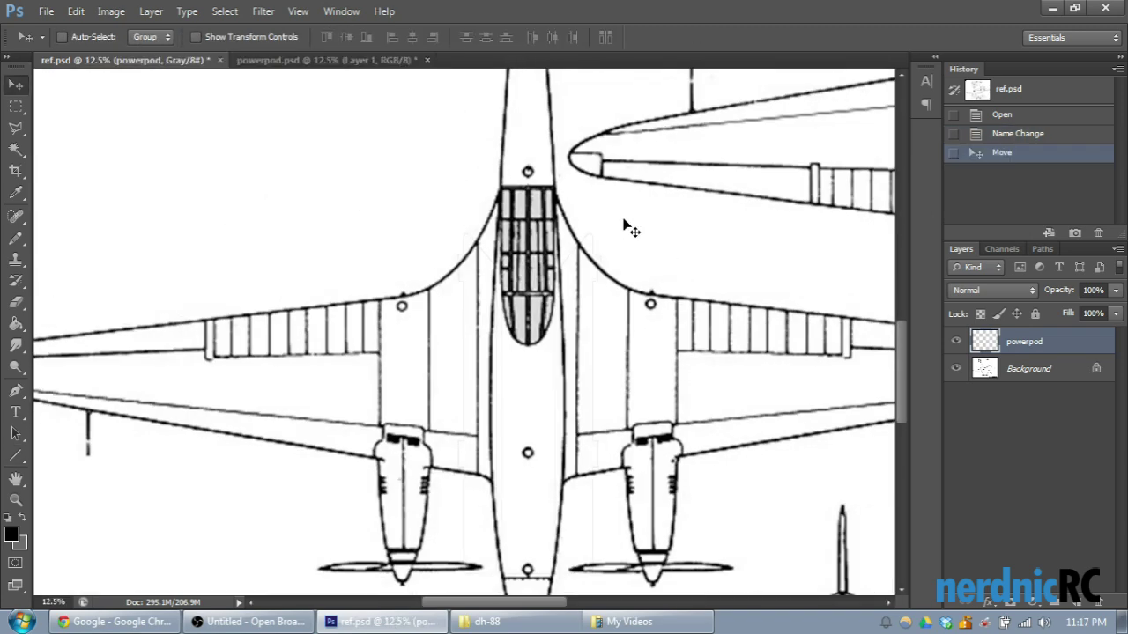
scroll(657, 231, down, 1)
scroll(652, 233, up, 6)
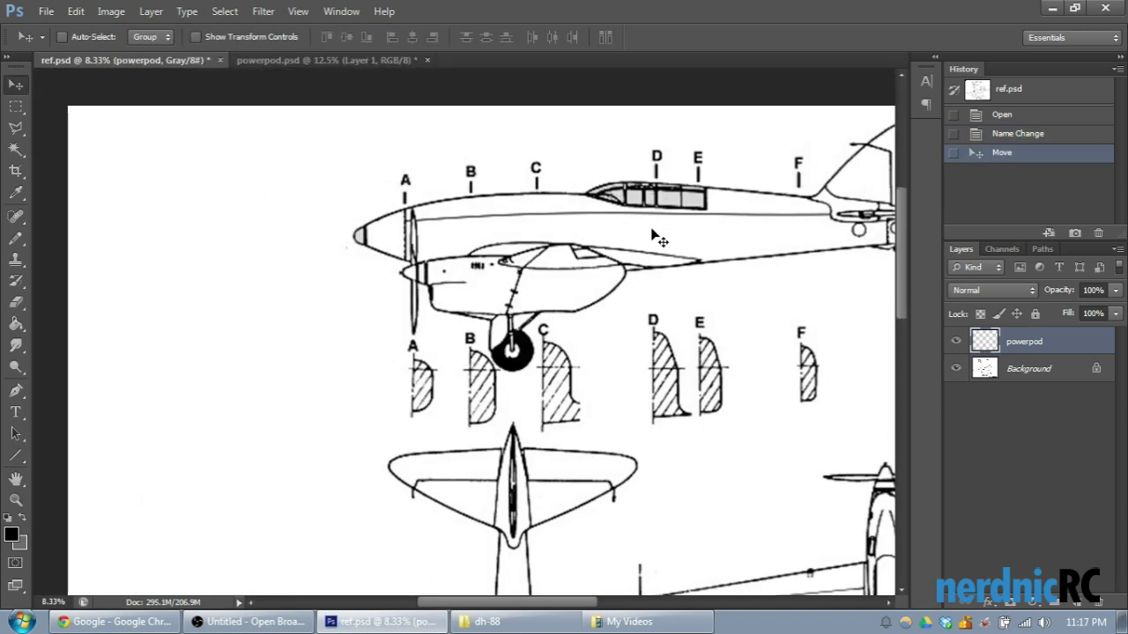
scroll(662, 243, up, 2)
scroll(667, 254, up, 1)
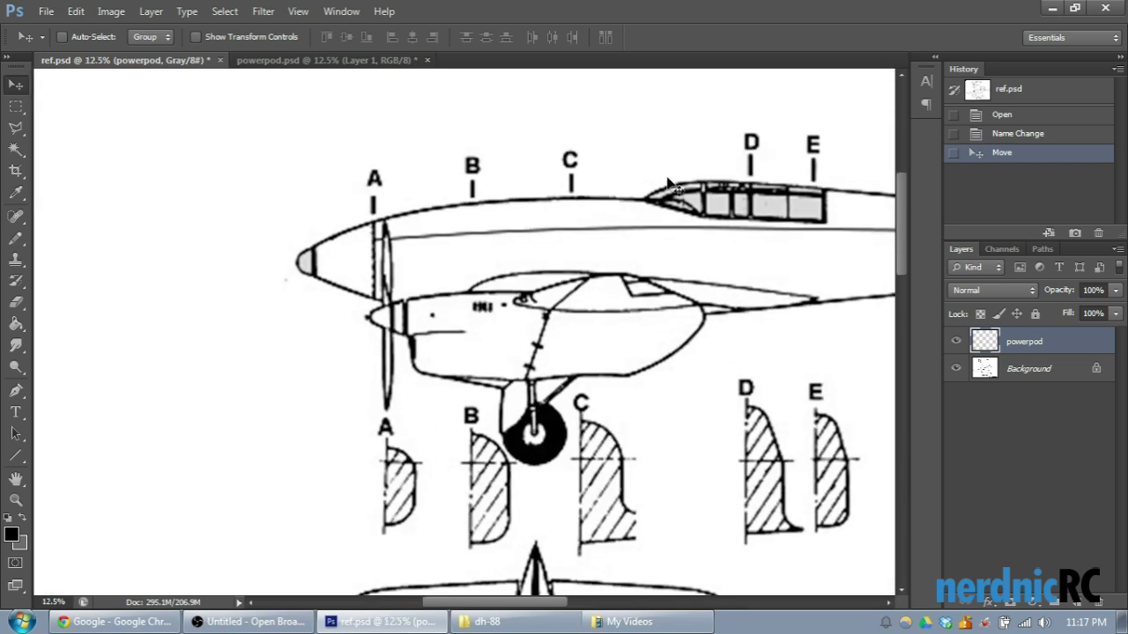
scroll(613, 155, down, 1)
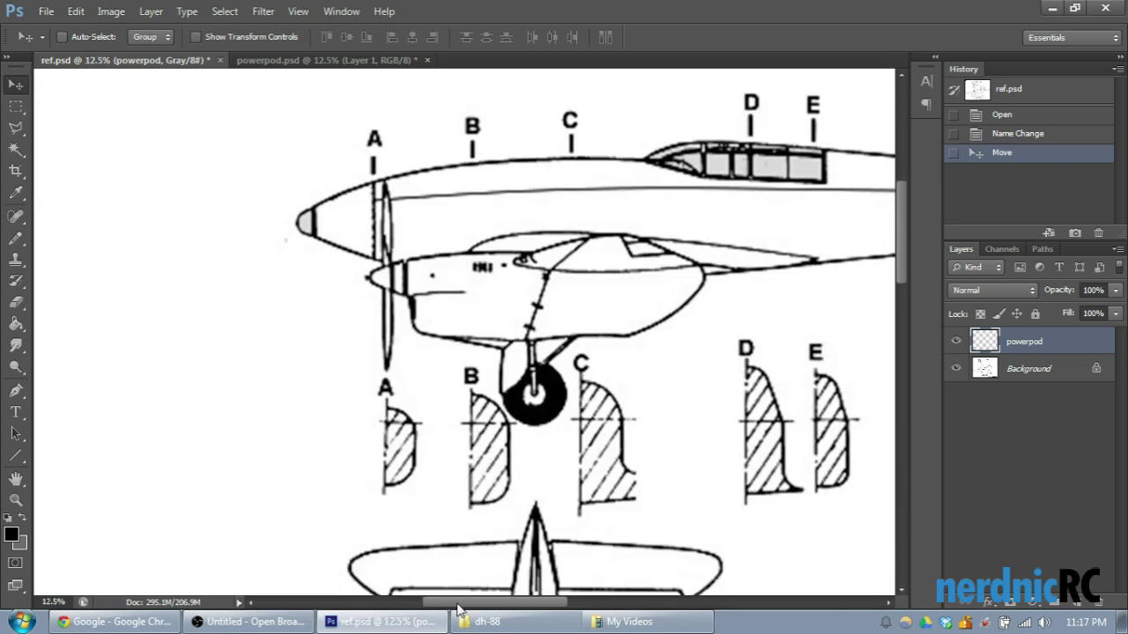
scroll(458, 602, right, 3)
scroll(452, 548, up, 1)
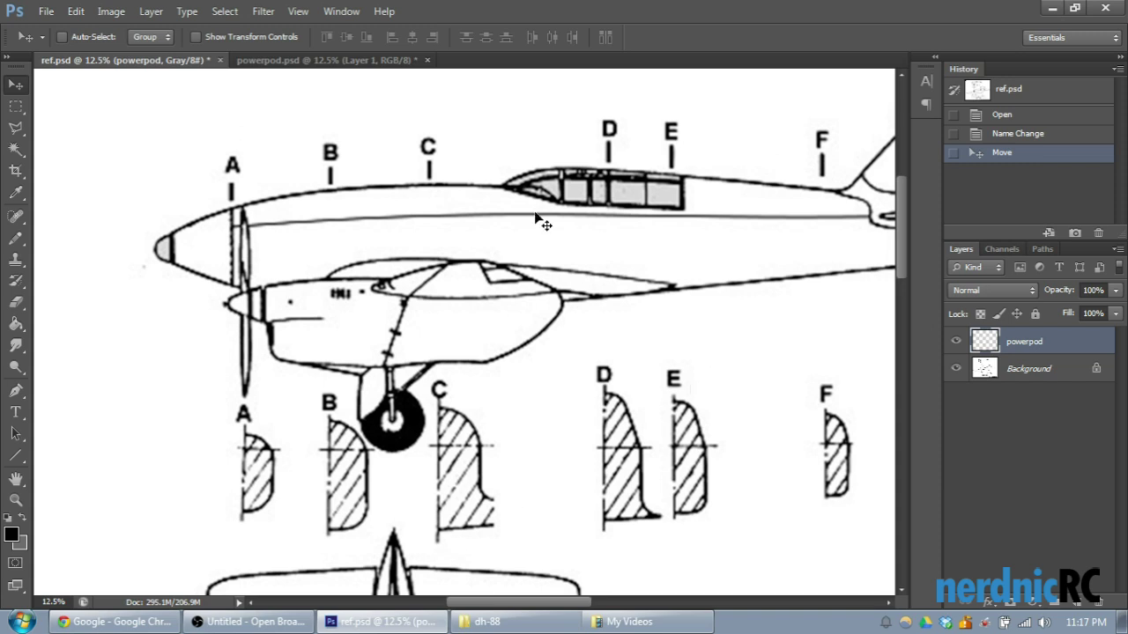
mouse_move(472, 609)
mouse_down()
mouse_move(503, 608)
mouse_move(477, 606)
mouse_up()
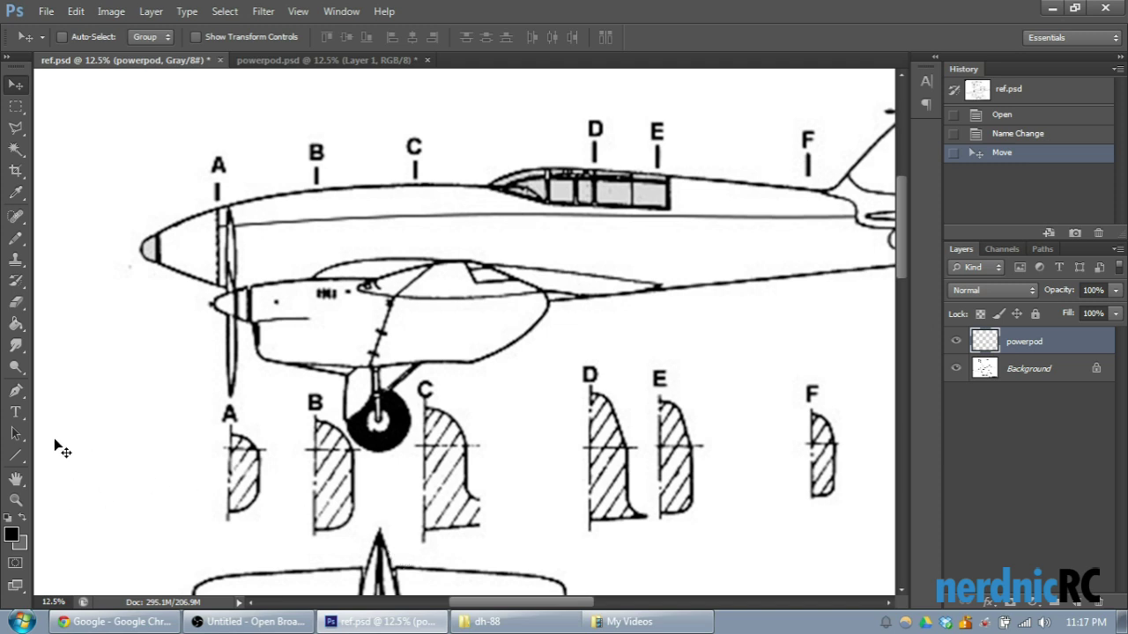
click(25, 458)
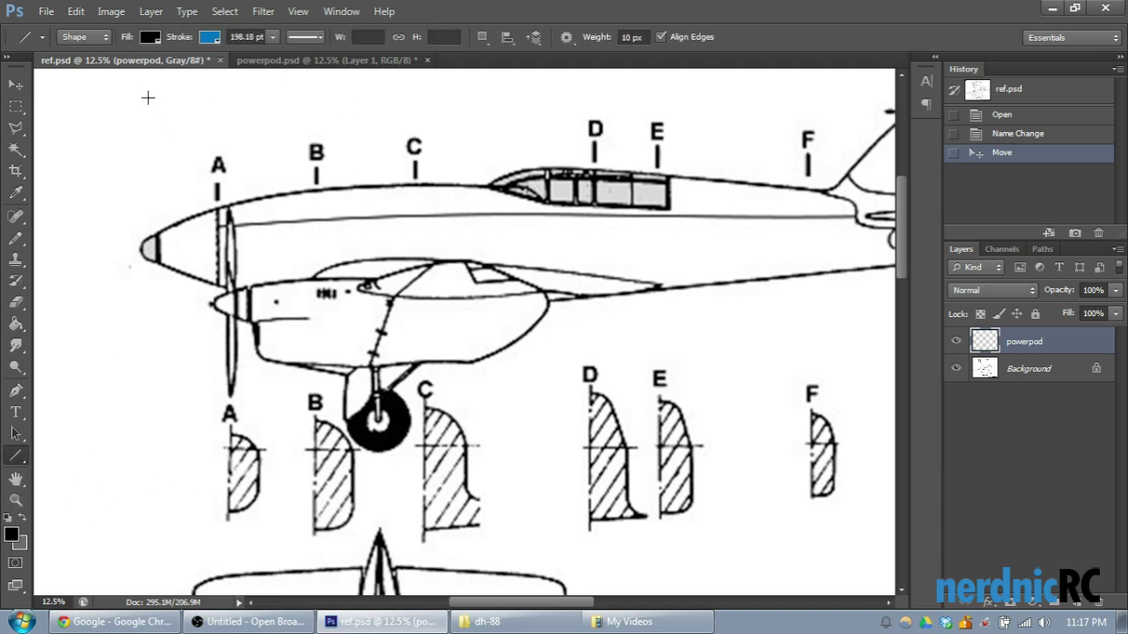
drag(91, 192, 228, 205)
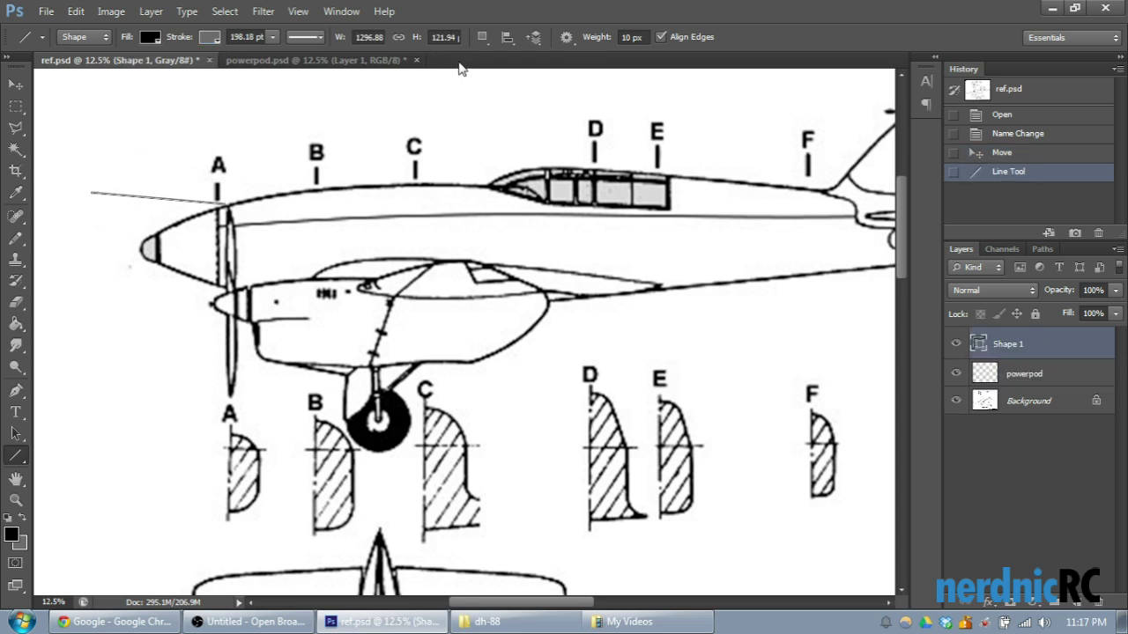
Step: Draw two horizontal 10 px lines above the side view's nose, and revert the document to before the lines
double_click(635, 37)
drag(122, 160, 278, 158)
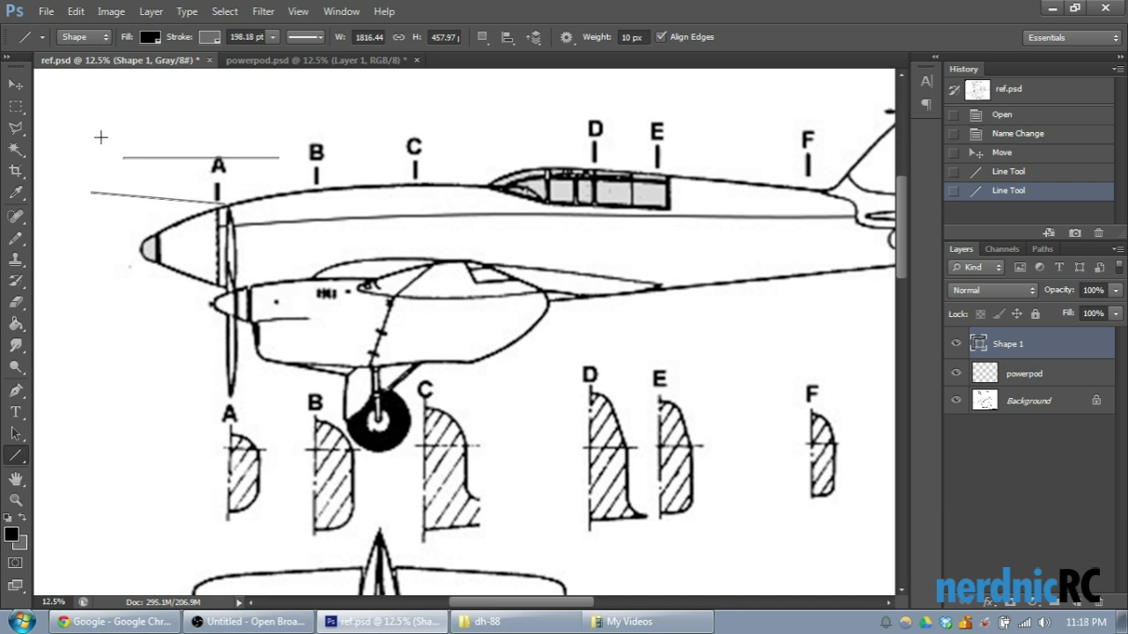
drag(100, 137, 332, 133)
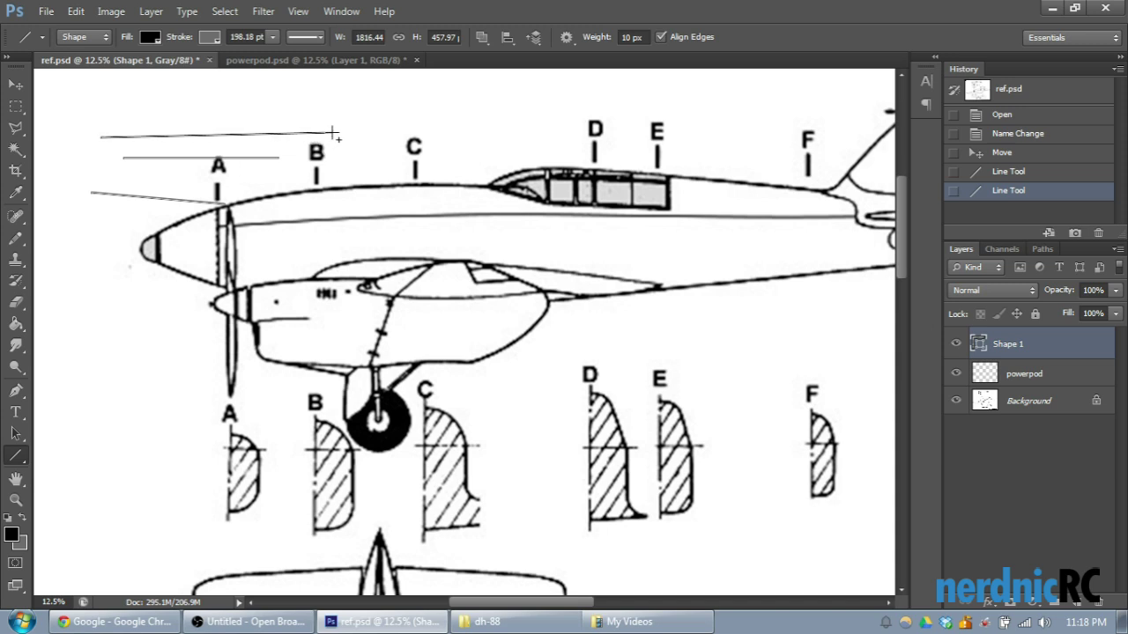
drag(332, 133, 357, 155)
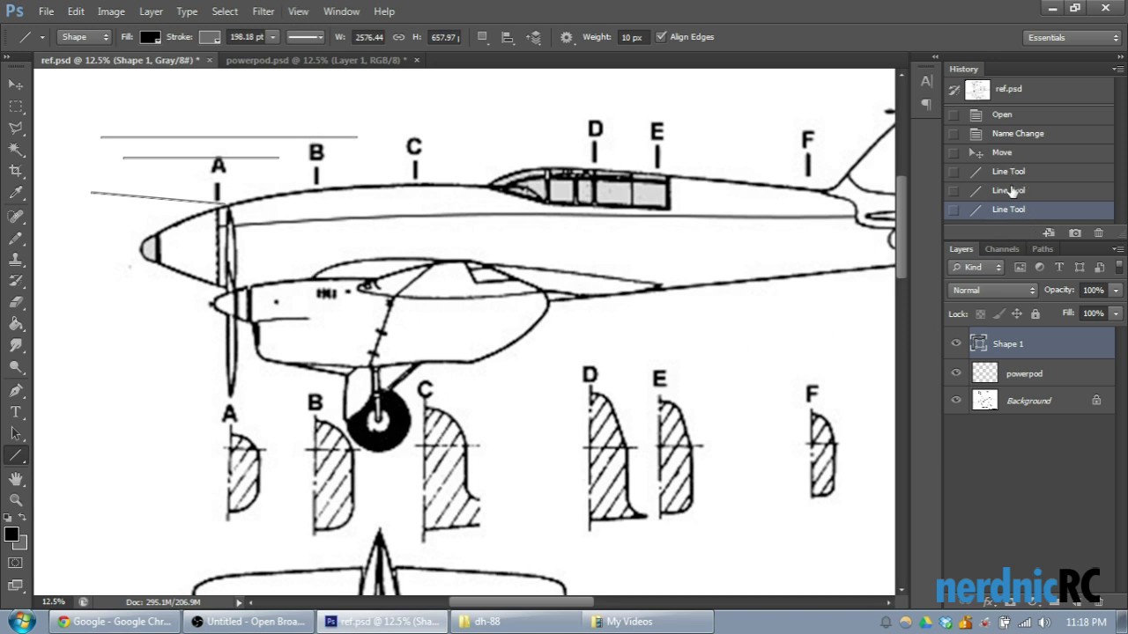
click(1003, 152)
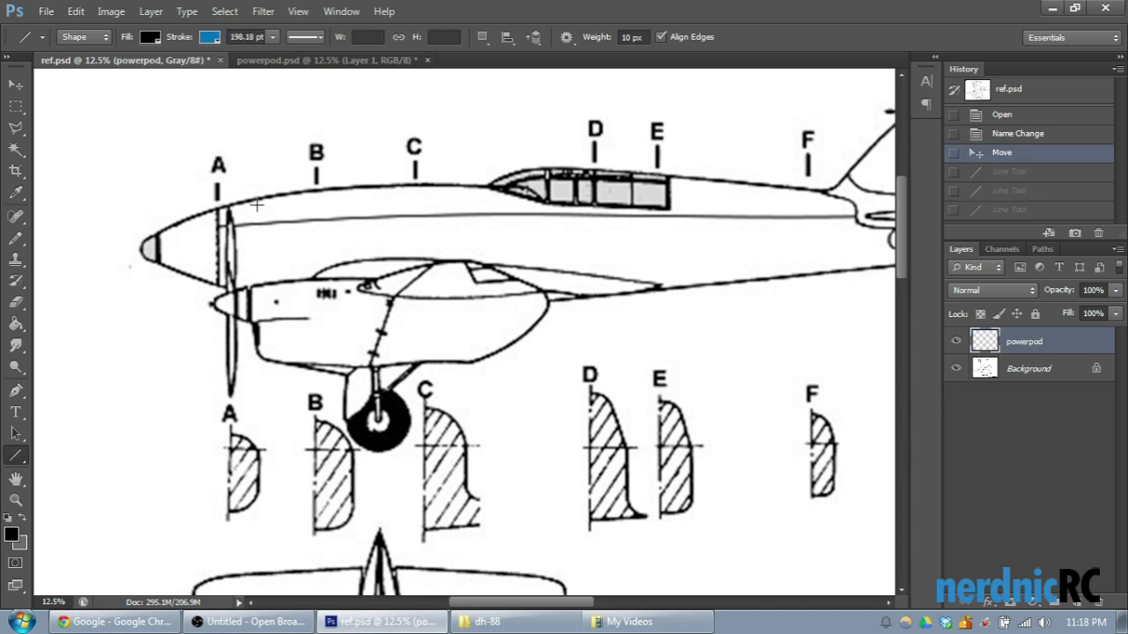
Step: Draw four separate horizontal 10 px lines across the side view: above the nose, across the fuselage, through the propeller hub and below the engine
drag(163, 182, 323, 194)
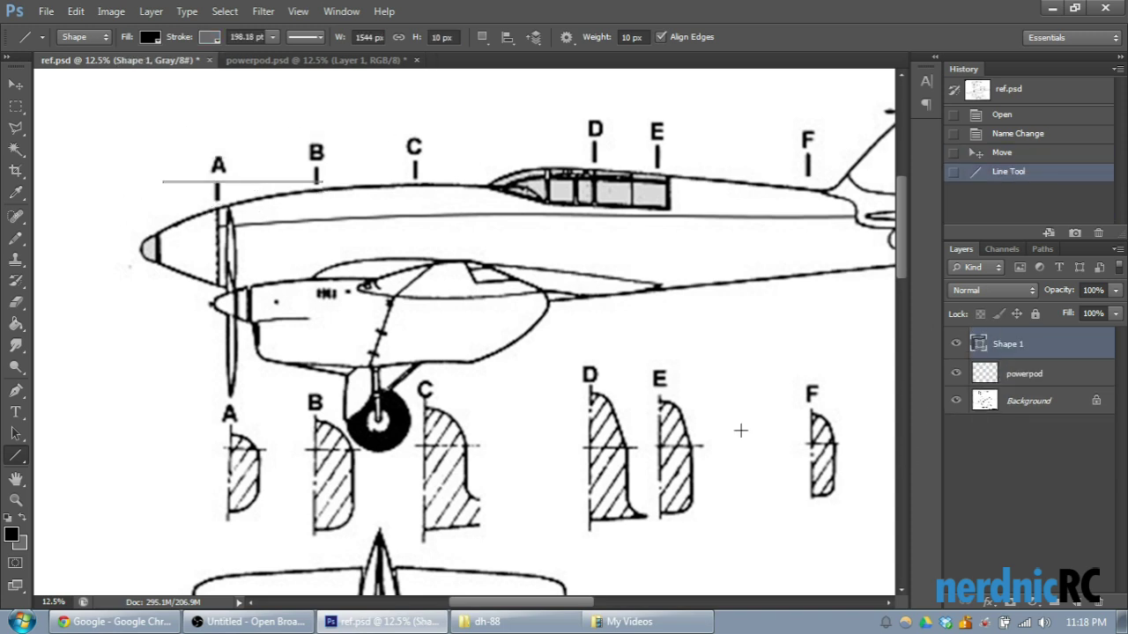
drag(139, 220, 328, 220)
drag(134, 304, 339, 305)
drag(117, 359, 313, 359)
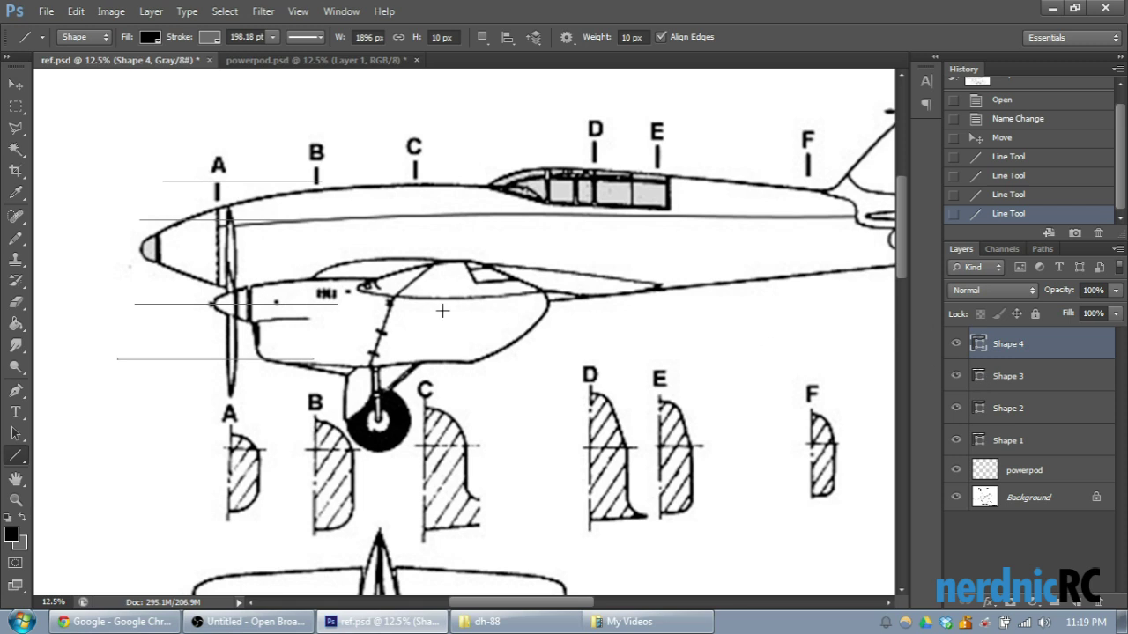
Step: Hide the four line layers one by one and show them all again
click(957, 344)
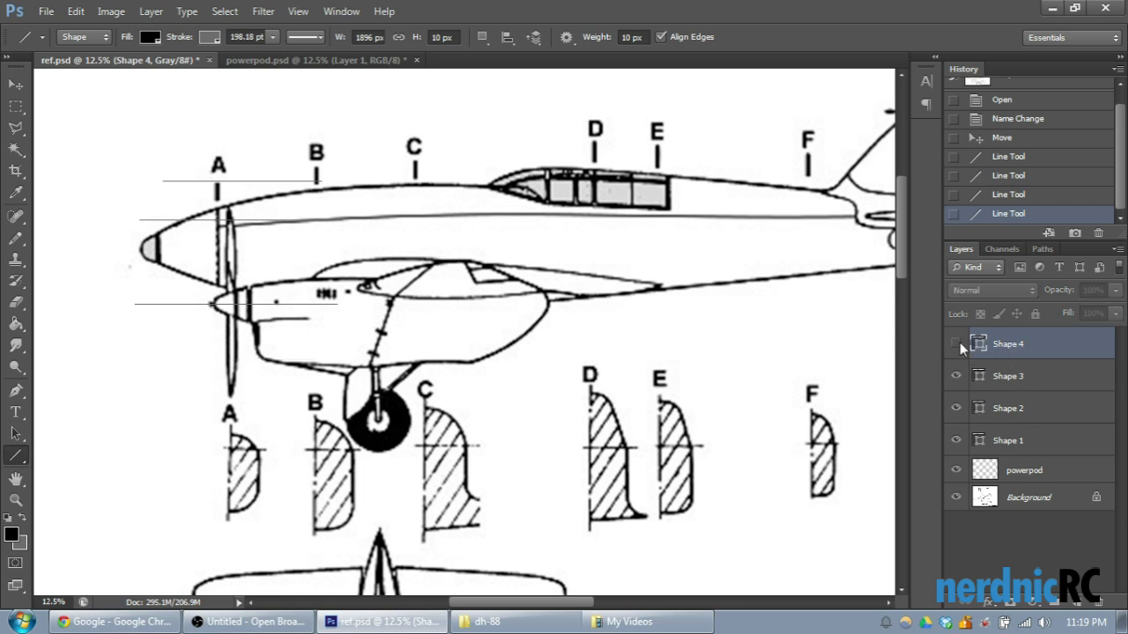
click(954, 376)
click(955, 408)
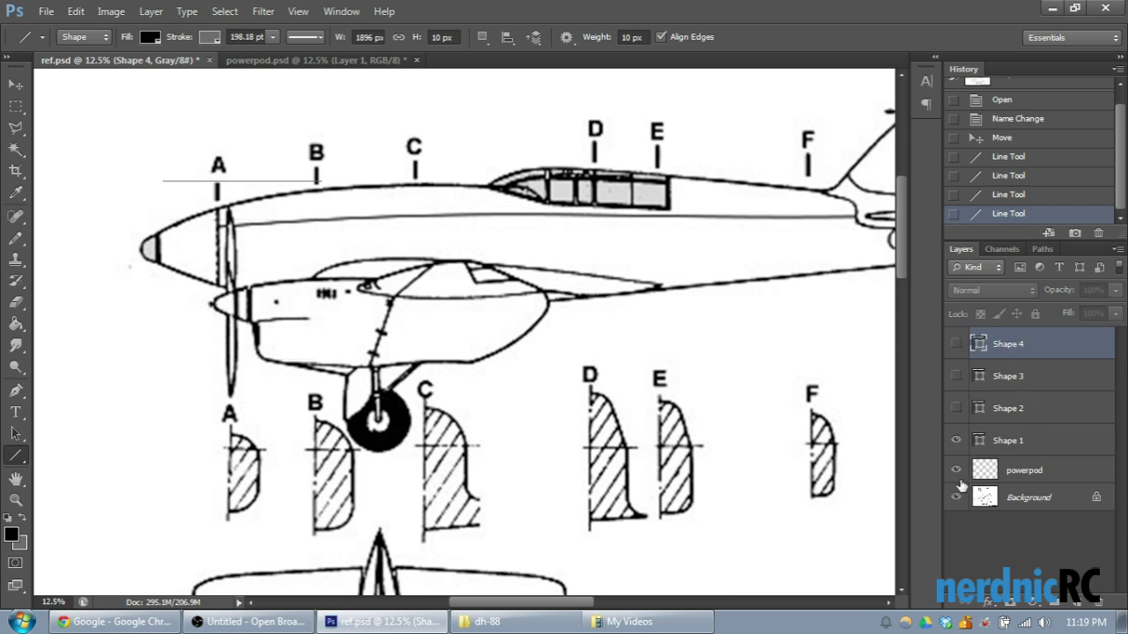
click(956, 441)
click(956, 441)
click(956, 408)
click(956, 376)
click(957, 347)
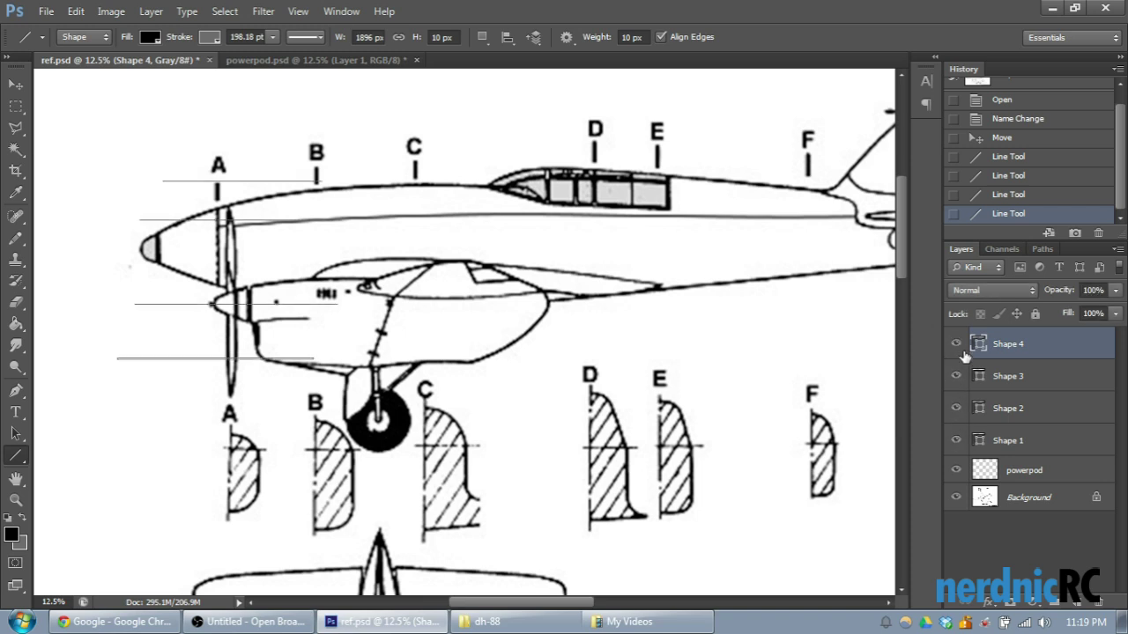
Step: Move the Shape 3 line up from the propeller hub to the fuselage's lower edge
click(1006, 377)
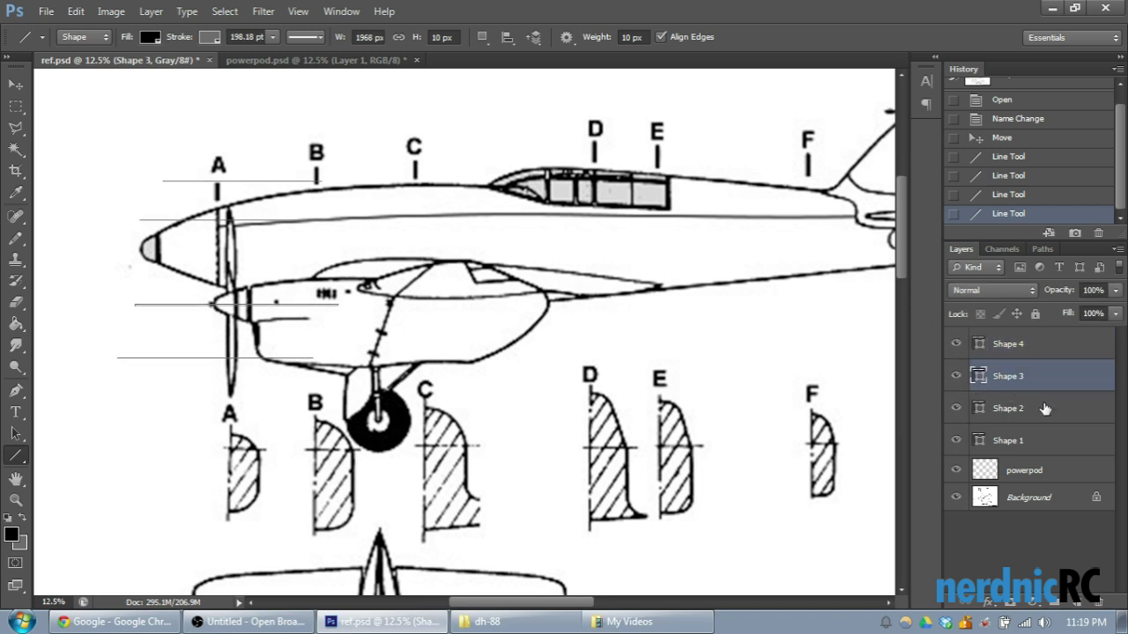
click(13, 85)
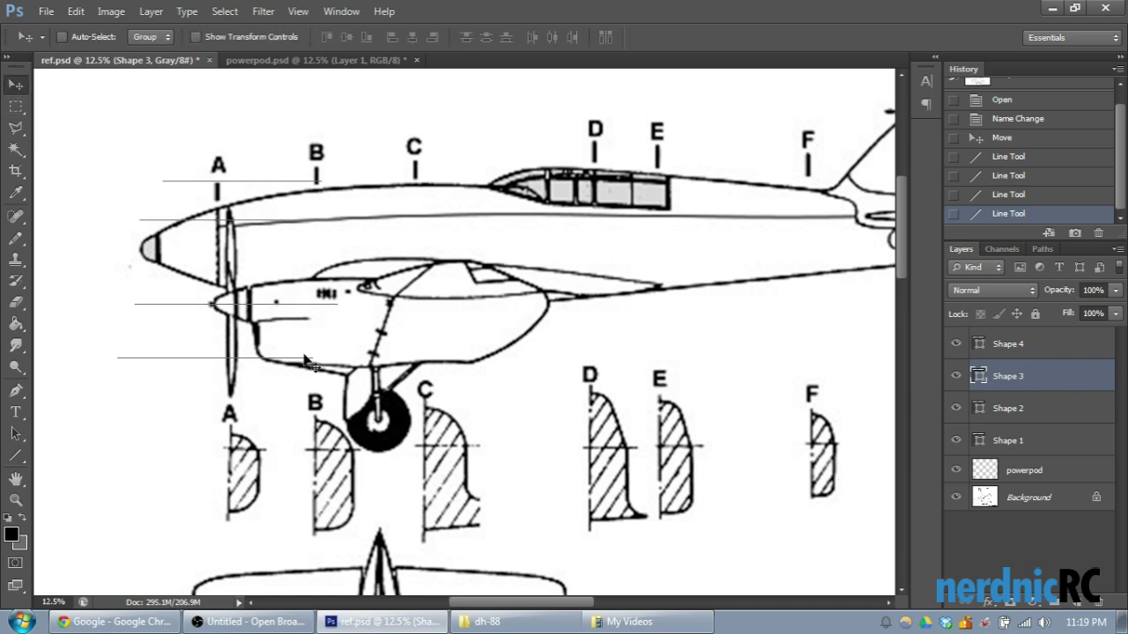
drag(300, 314, 291, 292)
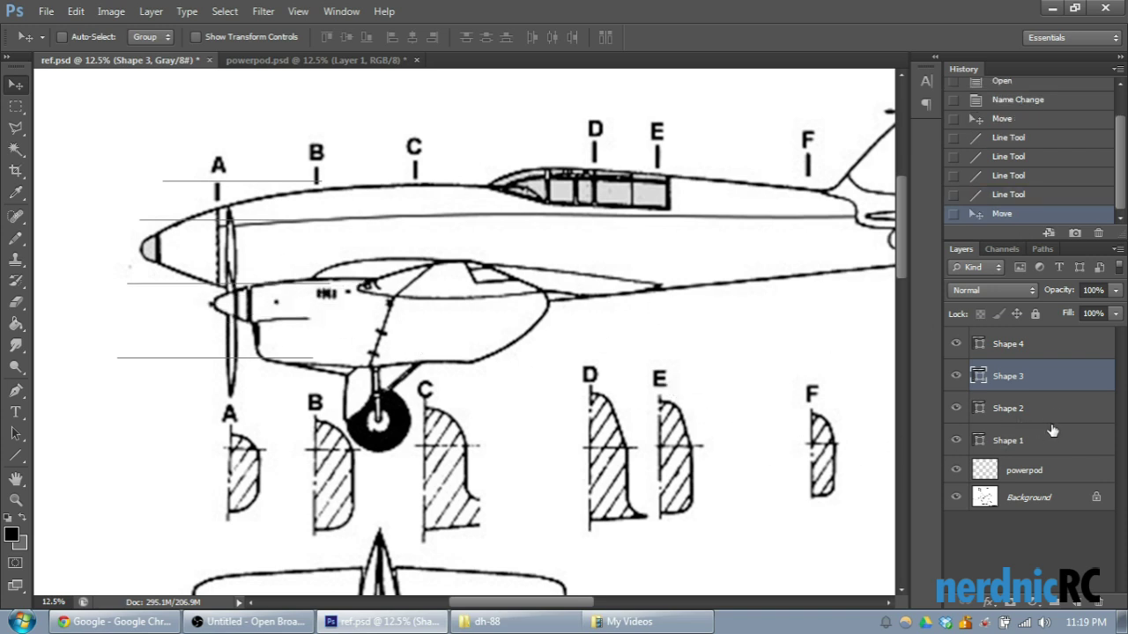
Step: Revert the document to the state before the four horizontal lines were drawn
drag(1029, 361, 1026, 508)
scroll(1037, 164, up, 2)
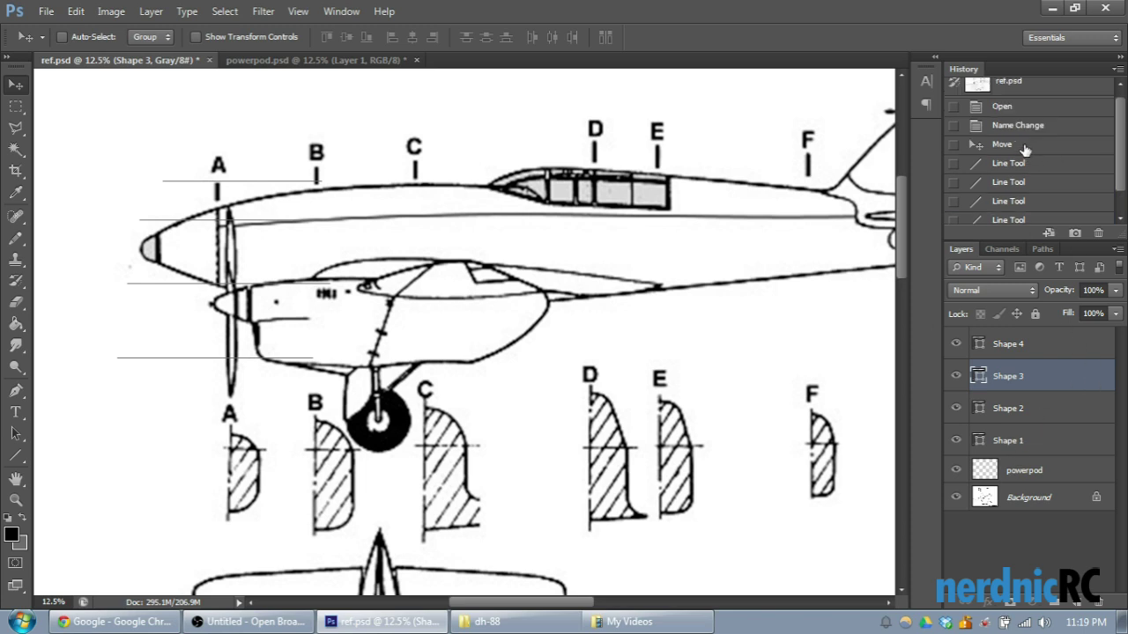
click(1024, 146)
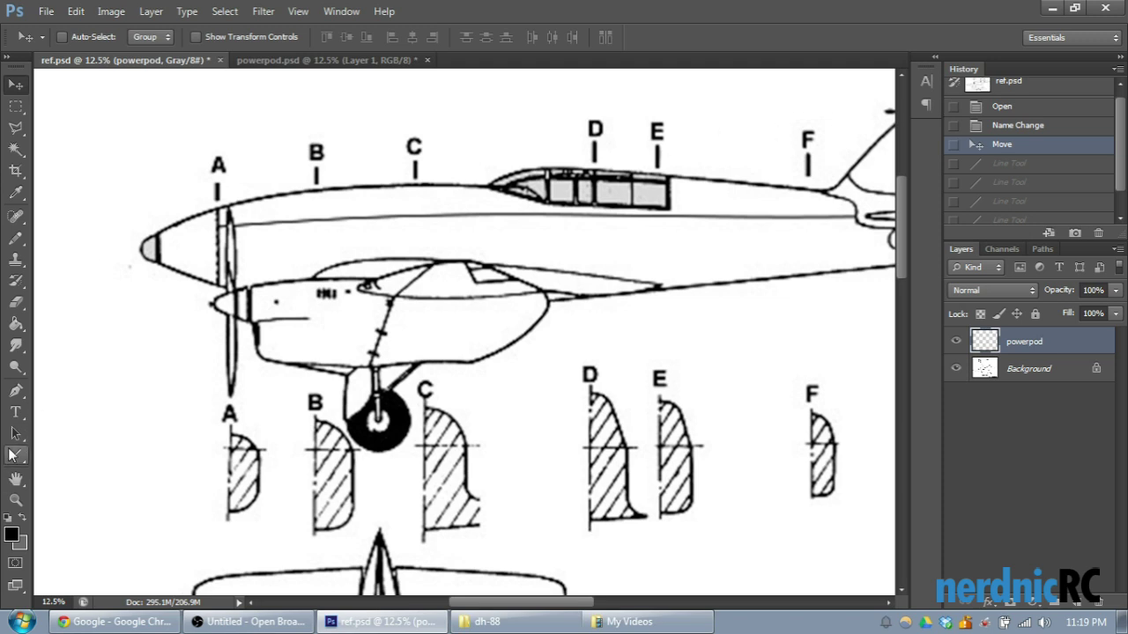
Step: Draw a horizontal 10 px line under the side view's nose and view its stroke color swatches
click(14, 454)
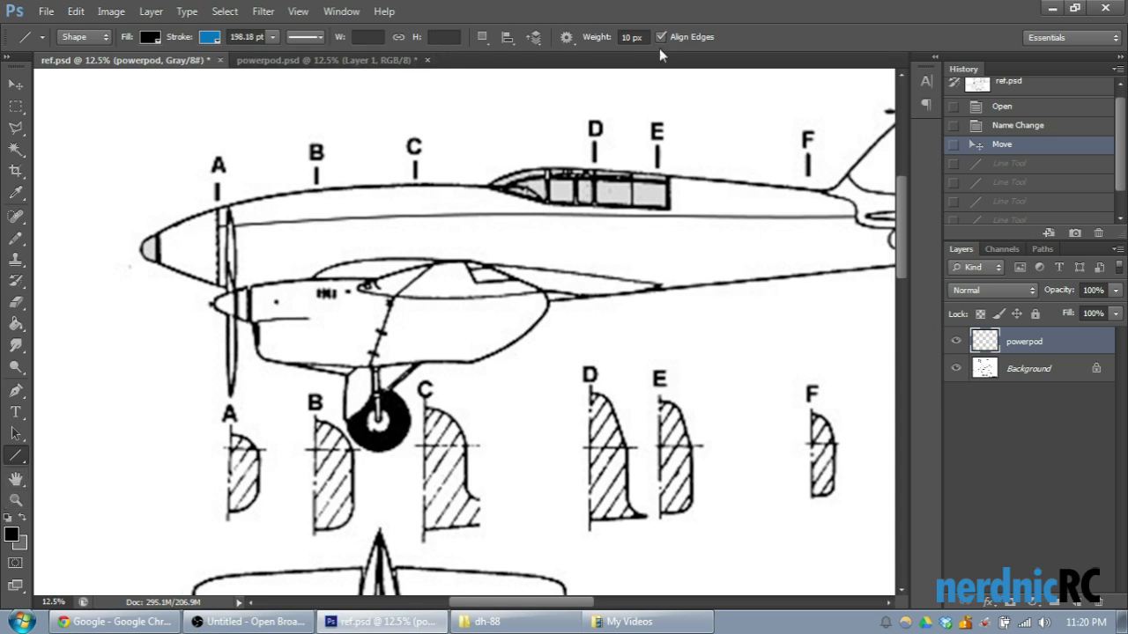
drag(146, 280, 336, 280)
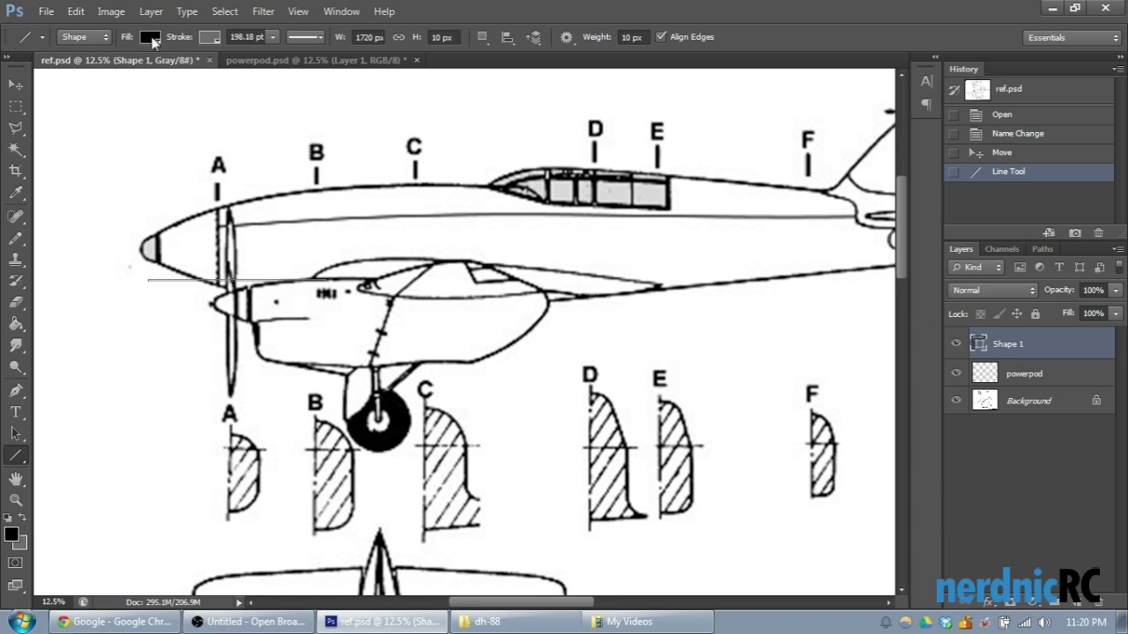
click(210, 38)
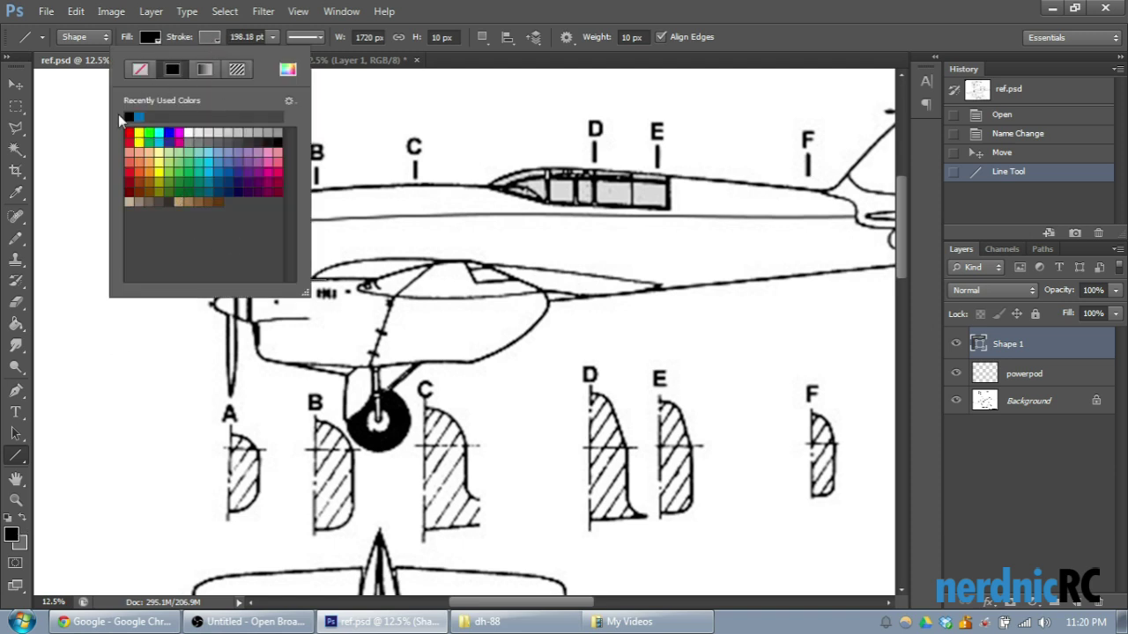
click(82, 345)
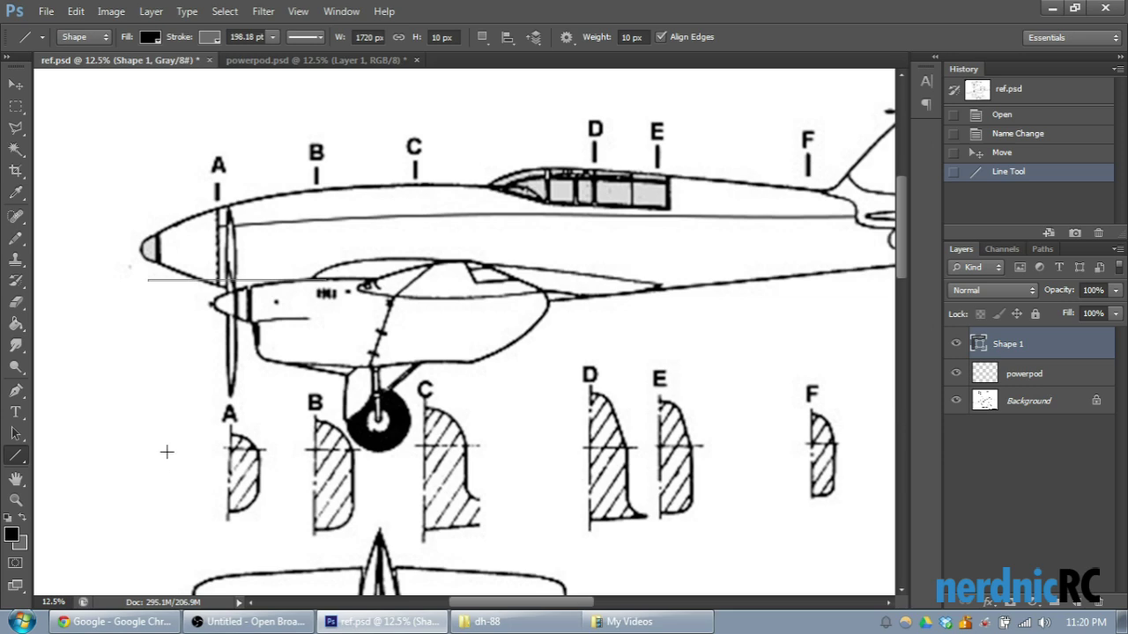
Step: Draw a short horizontal line in the blank area ahead of the nose and try to recolor its stroke
drag(108, 353, 254, 353)
key(ctrl+plus)
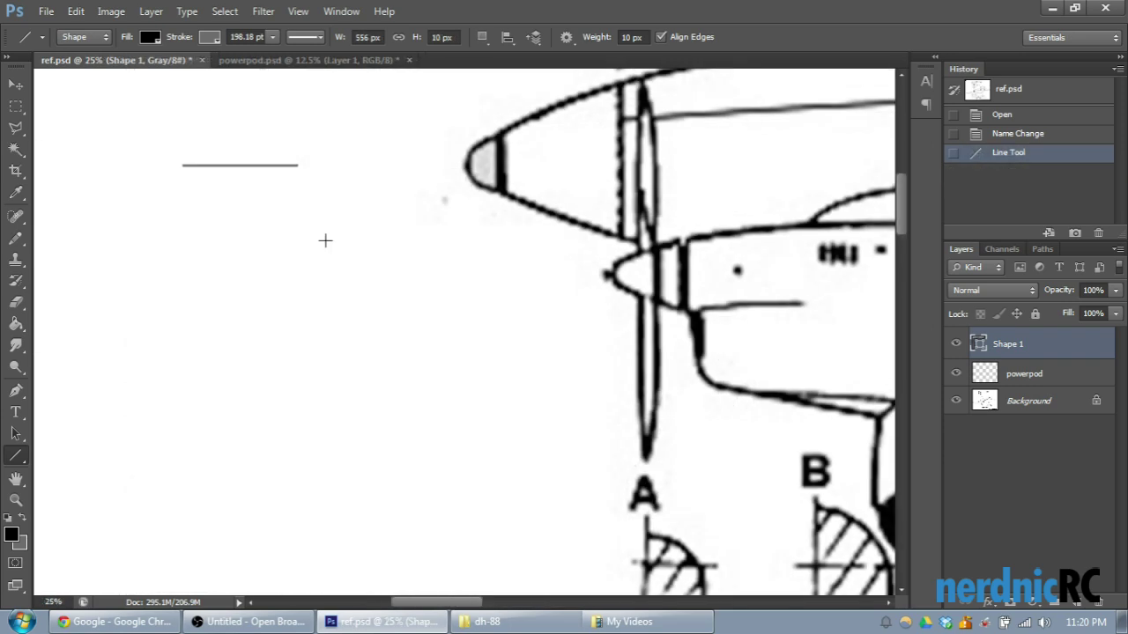
click(216, 37)
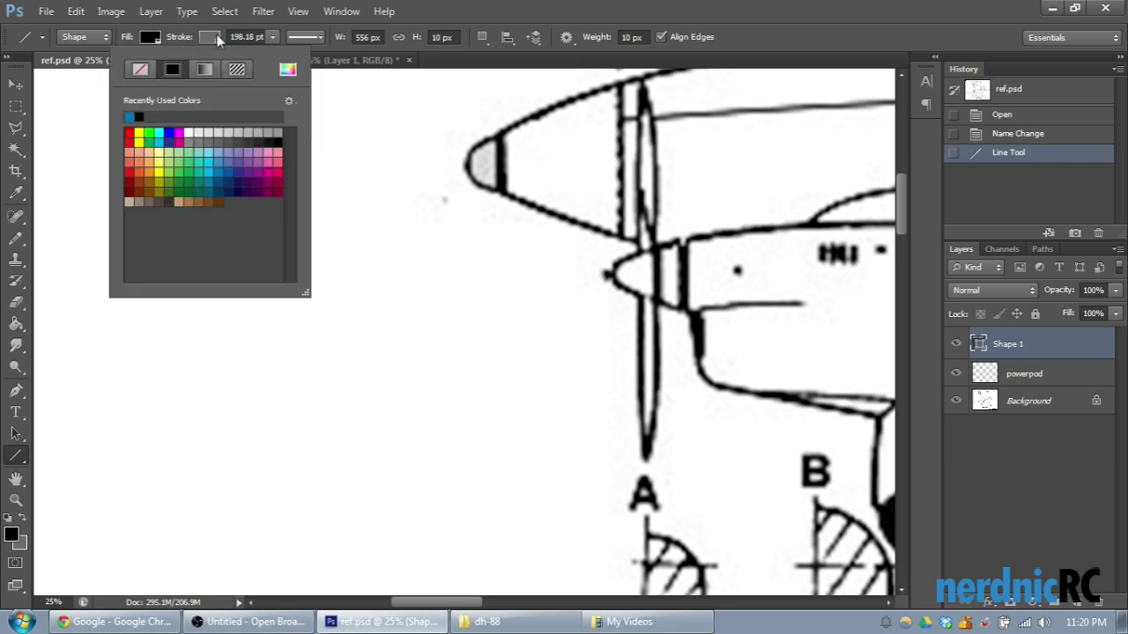
click(429, 8)
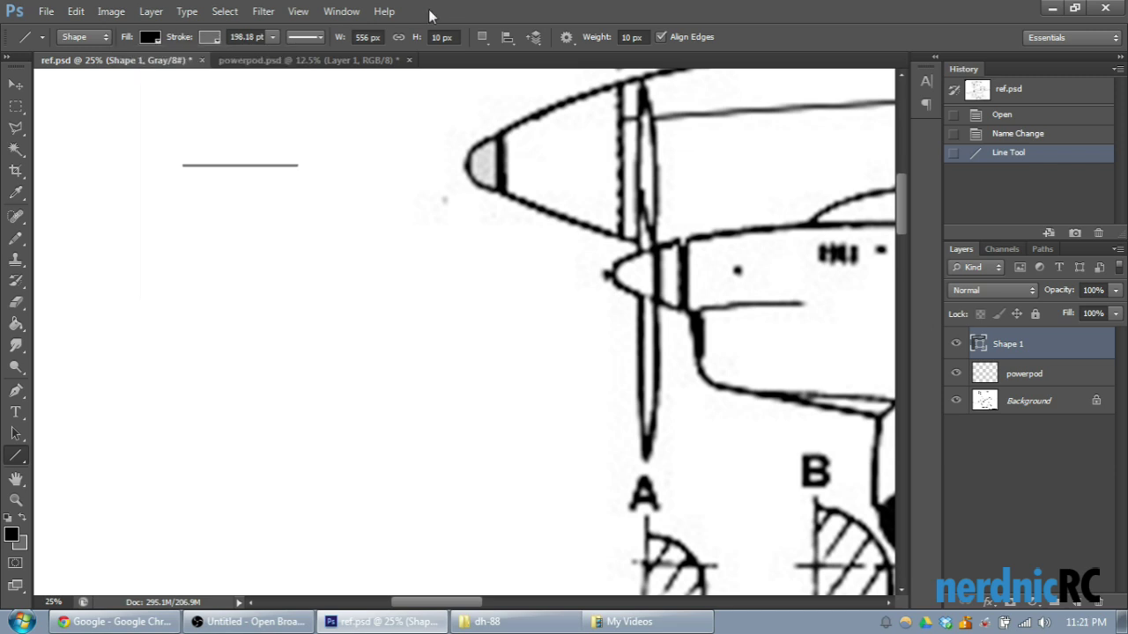
click(202, 41)
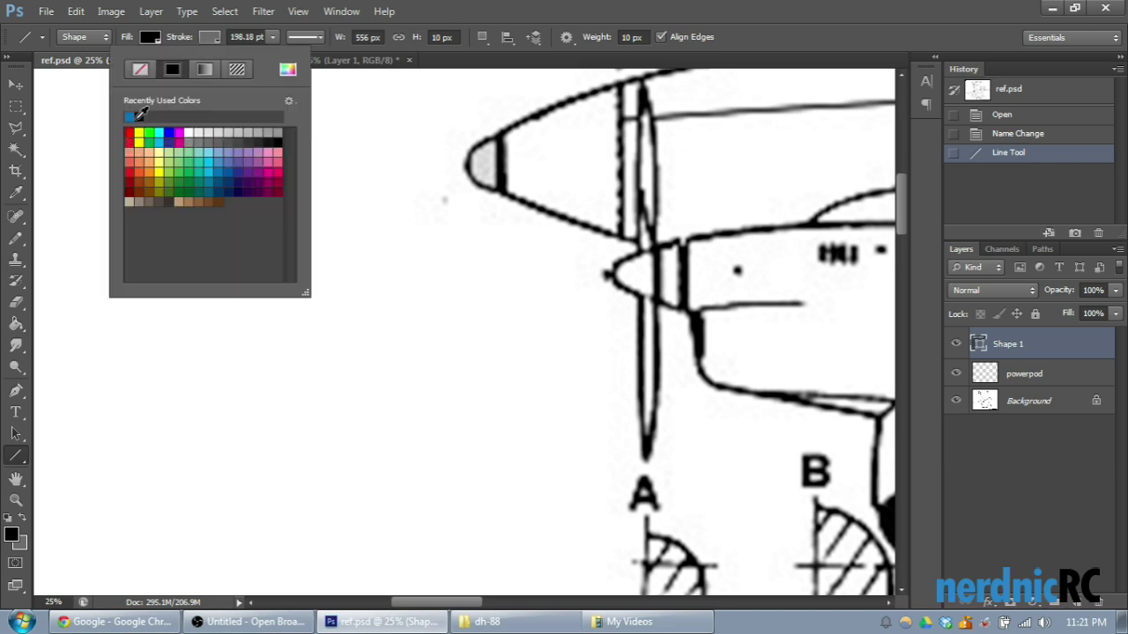
click(188, 343)
Step: Draw a tiny diagonal line and a longer horizontal line ahead of the nose, and revert the document to its renamed-layer state
drag(189, 344, 197, 351)
drag(145, 228, 367, 278)
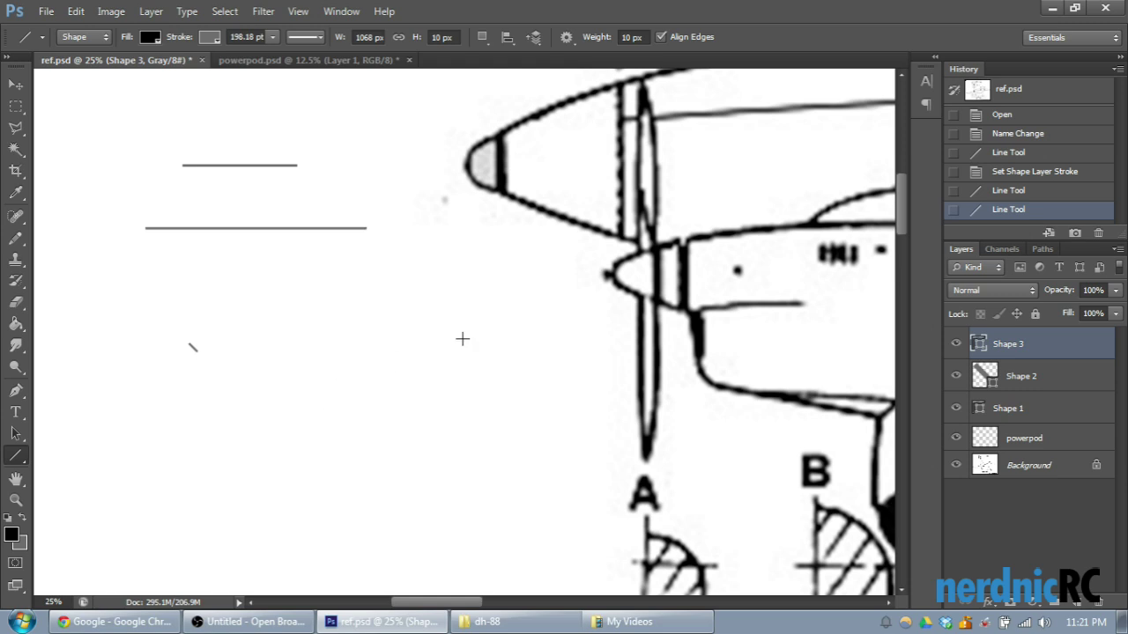
click(1022, 117)
click(1017, 135)
Step: Convert the document from Grayscale to RGB Color mode without flattening its layers
click(111, 12)
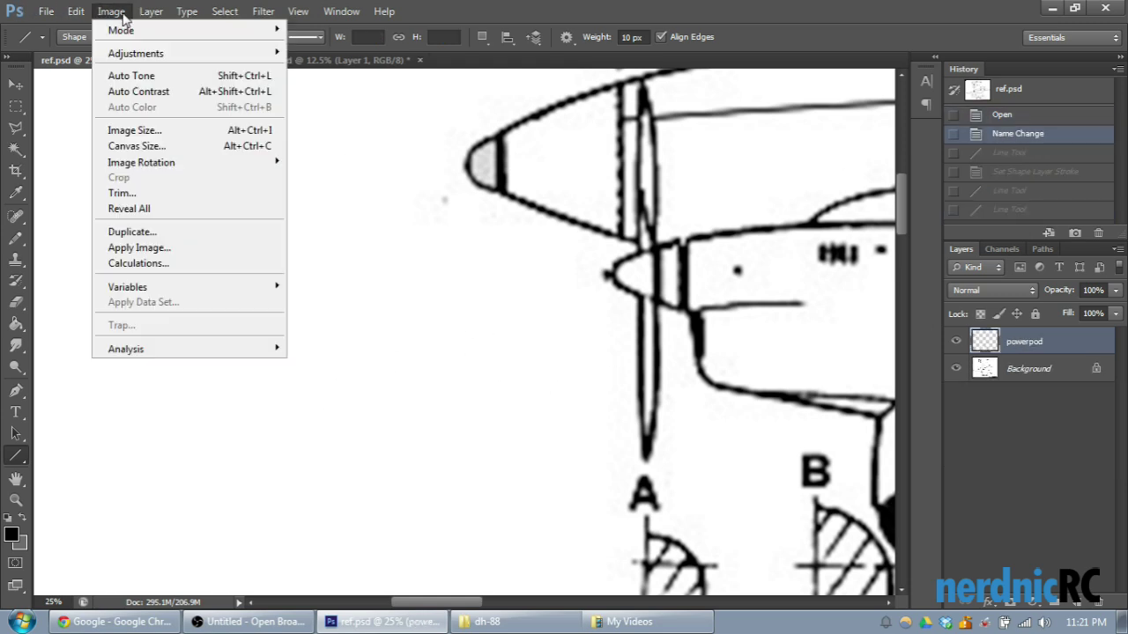
mouse_move(122, 31)
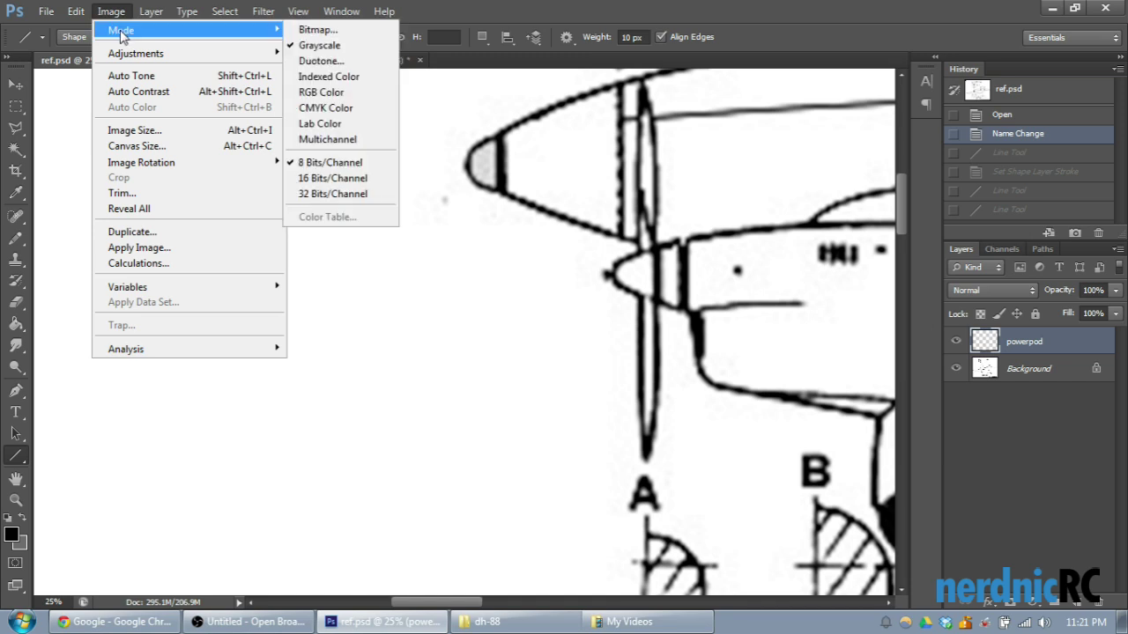
click(347, 92)
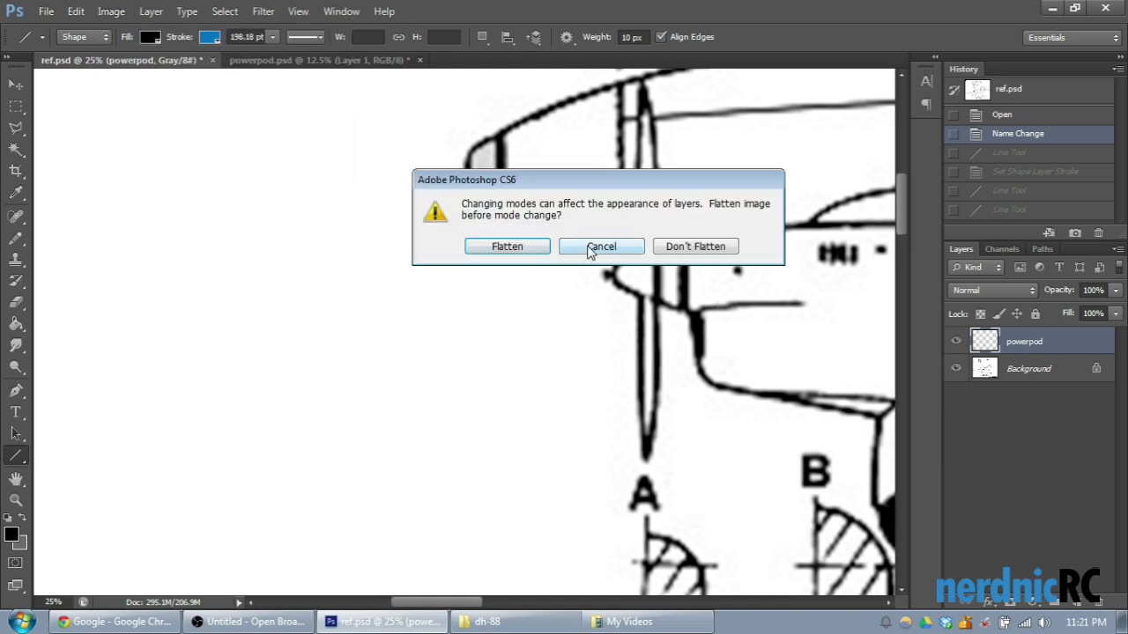
click(679, 251)
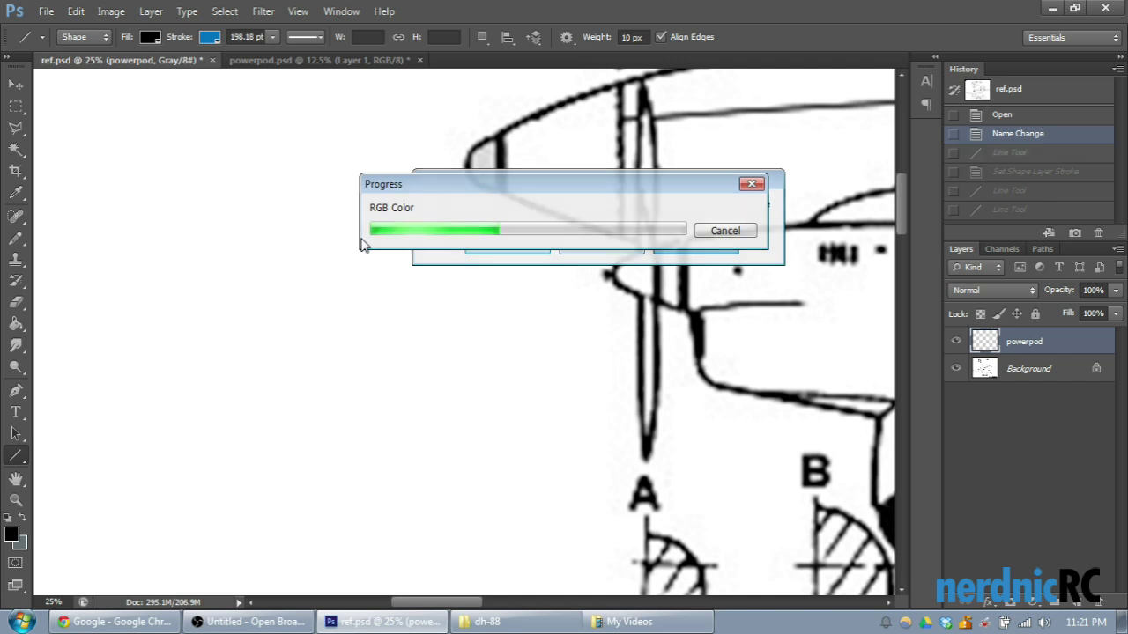
Step: Draw a horizontal blue line about 752 px long in the blank area ahead of the nose and recolor its stroke black
drag(195, 195, 351, 218)
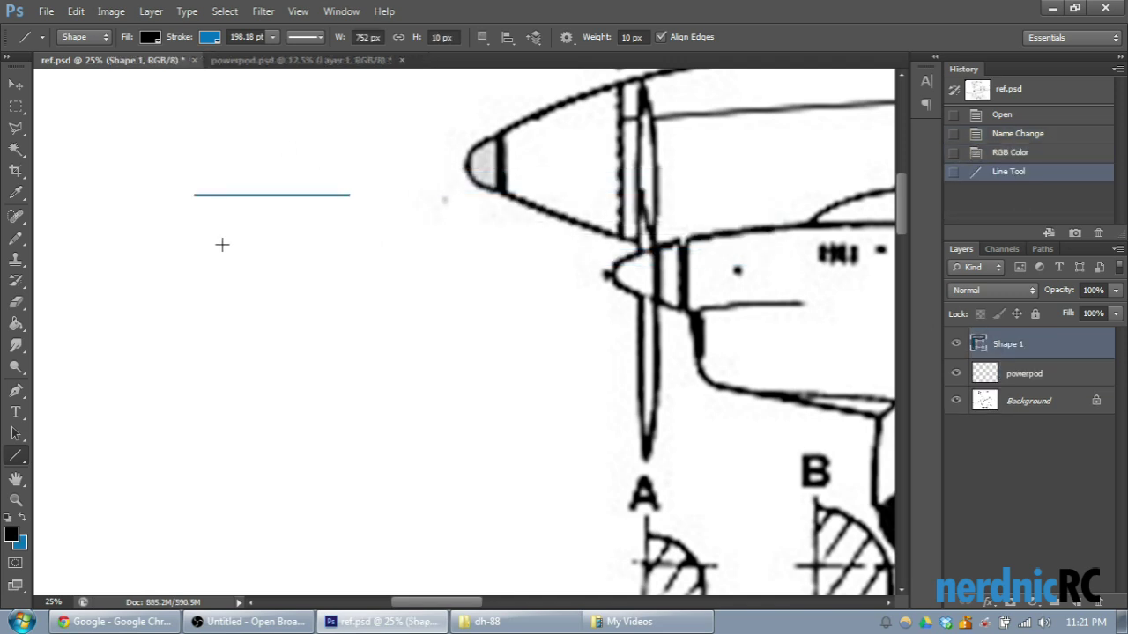
click(210, 39)
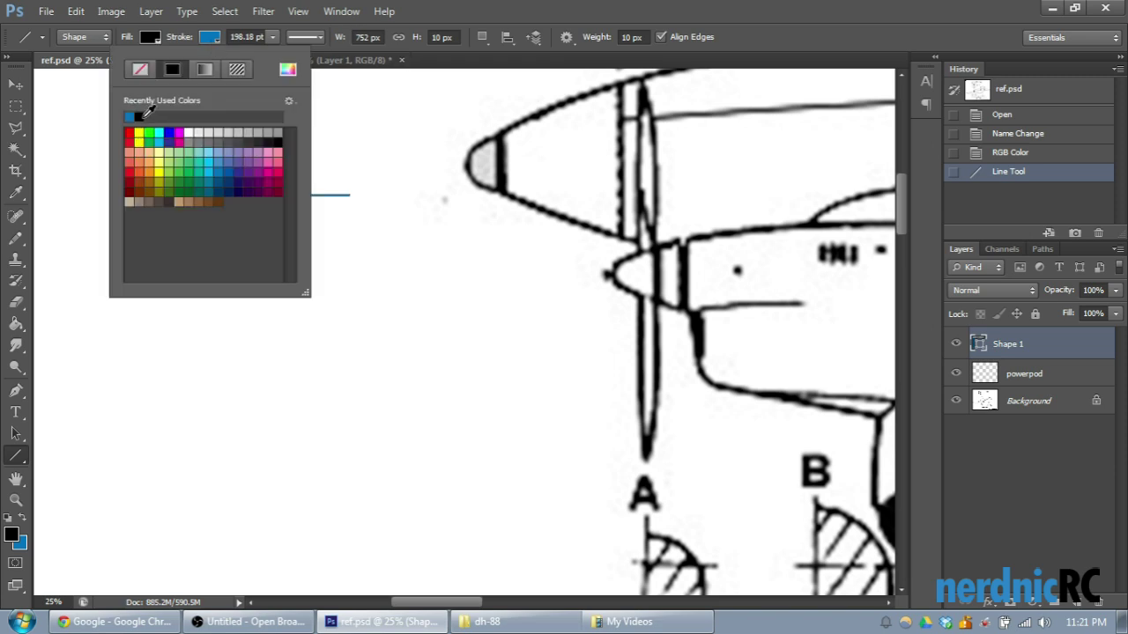
click(378, 214)
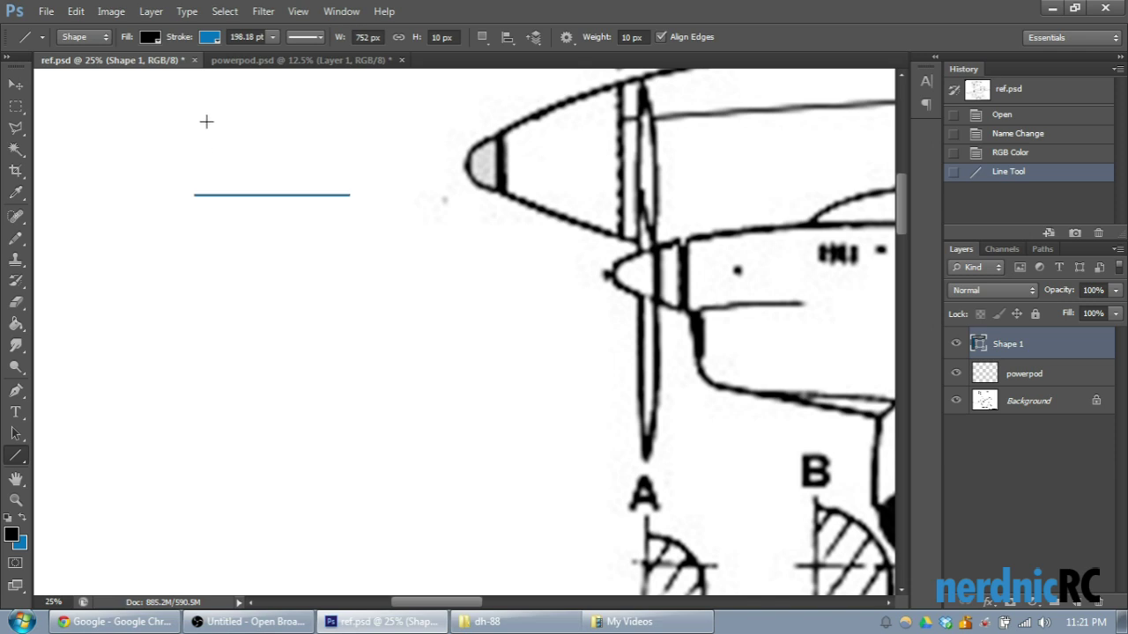
click(1038, 371)
click(1038, 347)
click(210, 39)
click(129, 117)
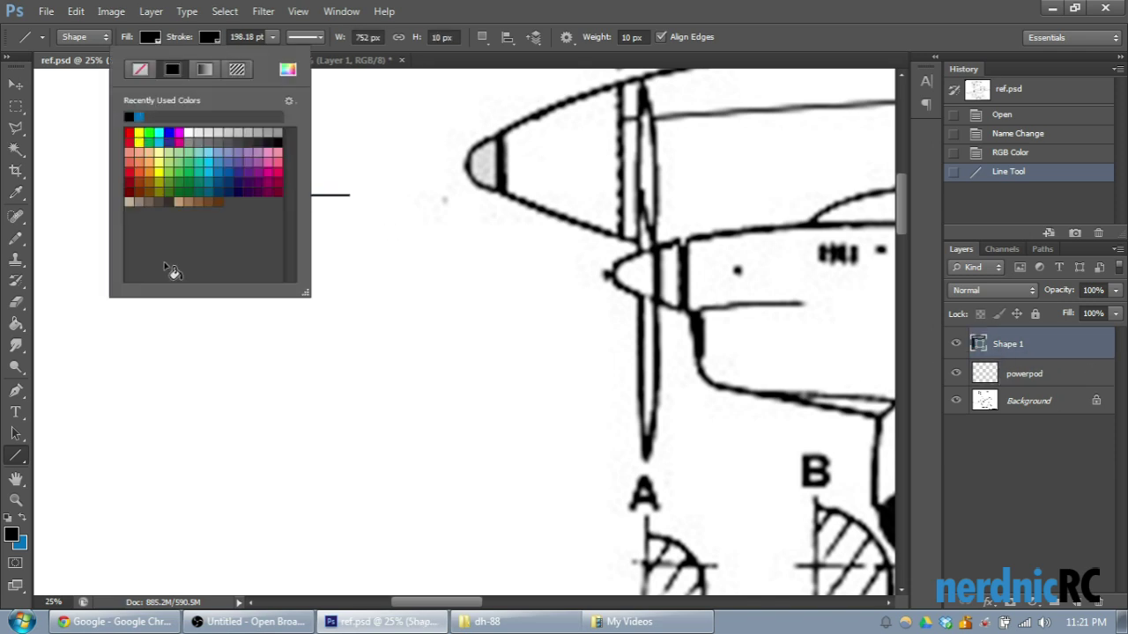
click(365, 284)
Step: Draw a second horizontal line about 1204 px long below the first one and set its stroke to red
mouse_move(167, 270)
mouse_down()
mouse_move(312, 297)
mouse_move(413, 294)
mouse_up()
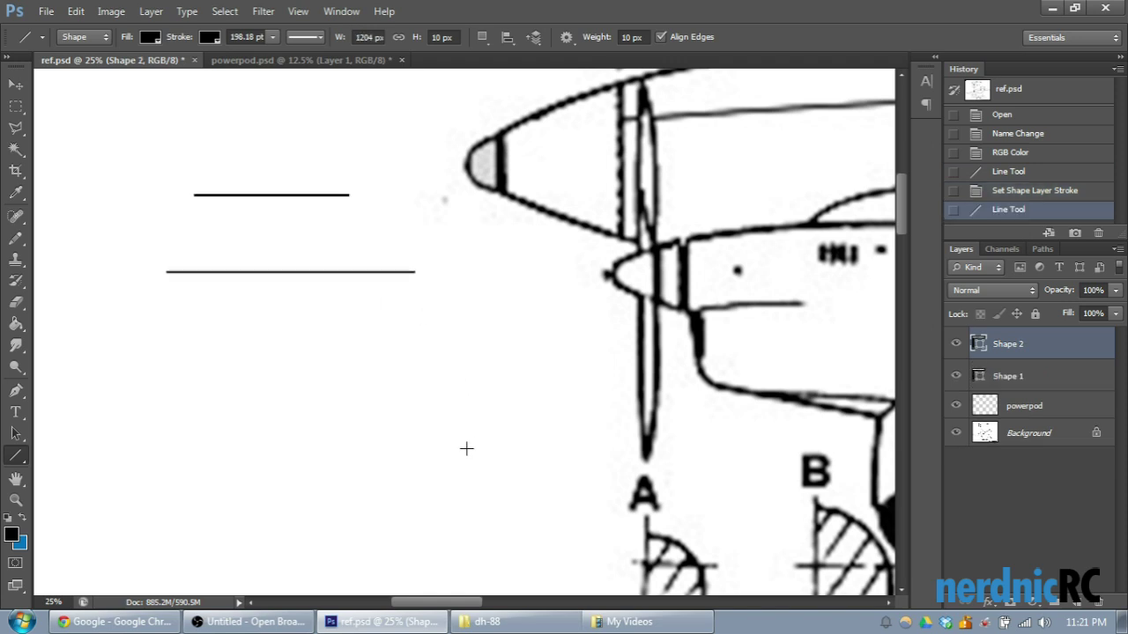
click(209, 39)
click(131, 131)
click(315, 358)
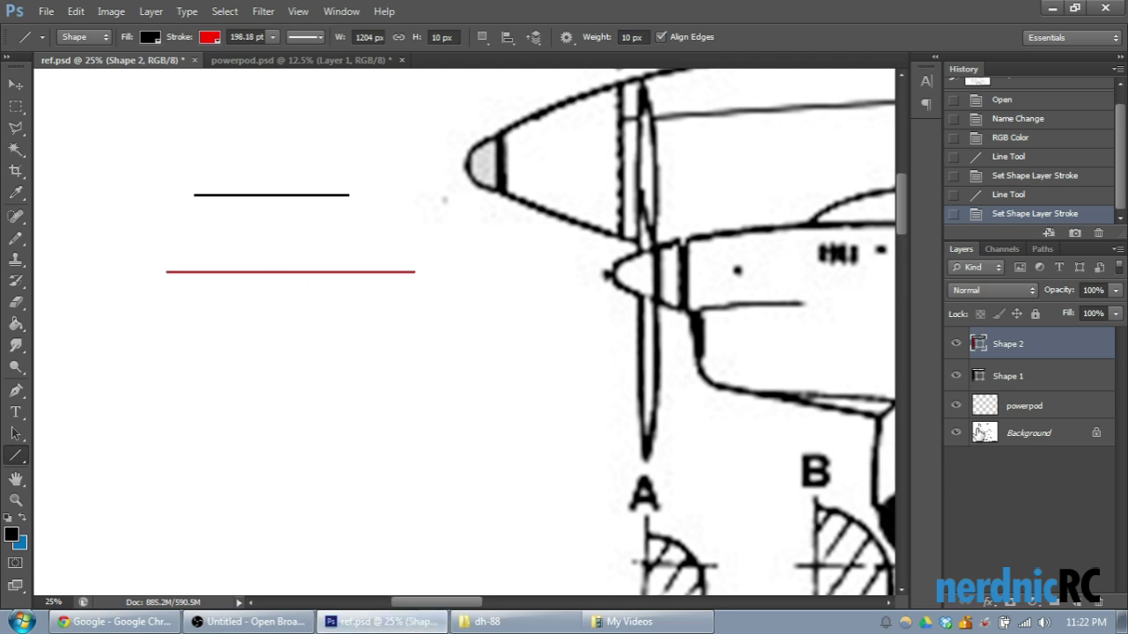
Step: Set the stroke of the upper test line, Shape 1, to red and reselect the Shape 2 layer
click(1010, 388)
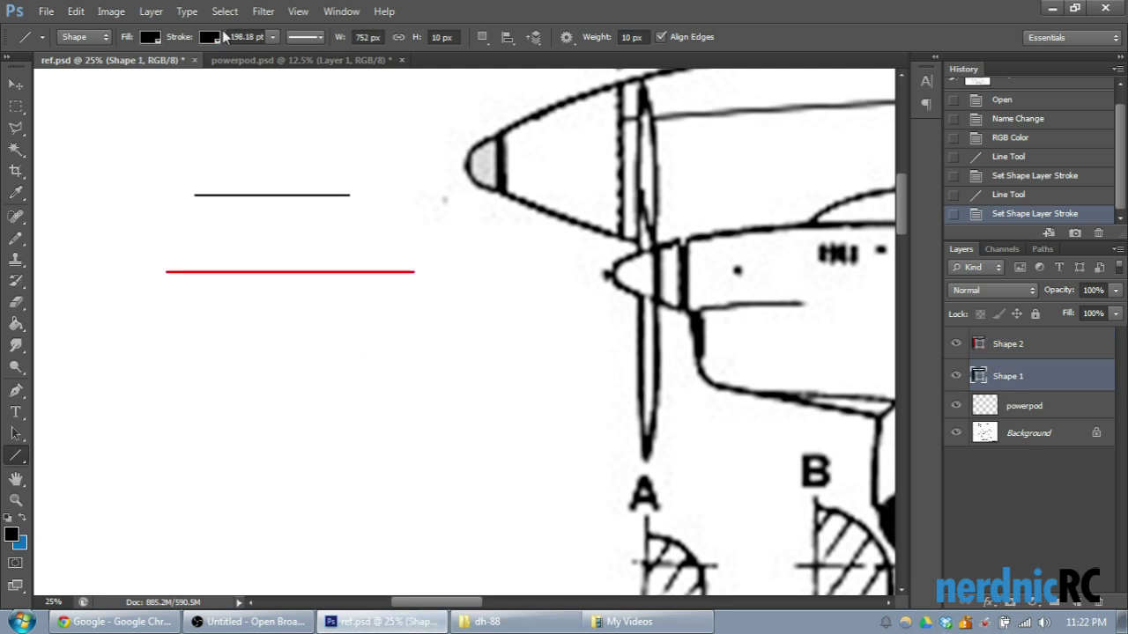
click(213, 35)
click(134, 128)
click(269, 406)
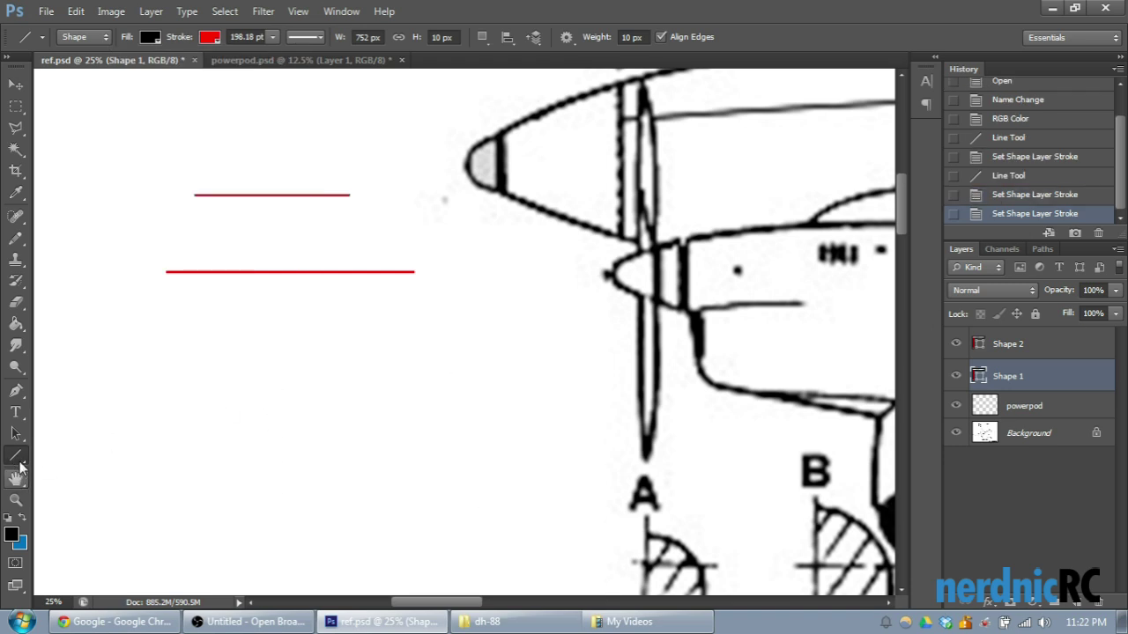
click(1076, 357)
click(1076, 363)
click(1070, 353)
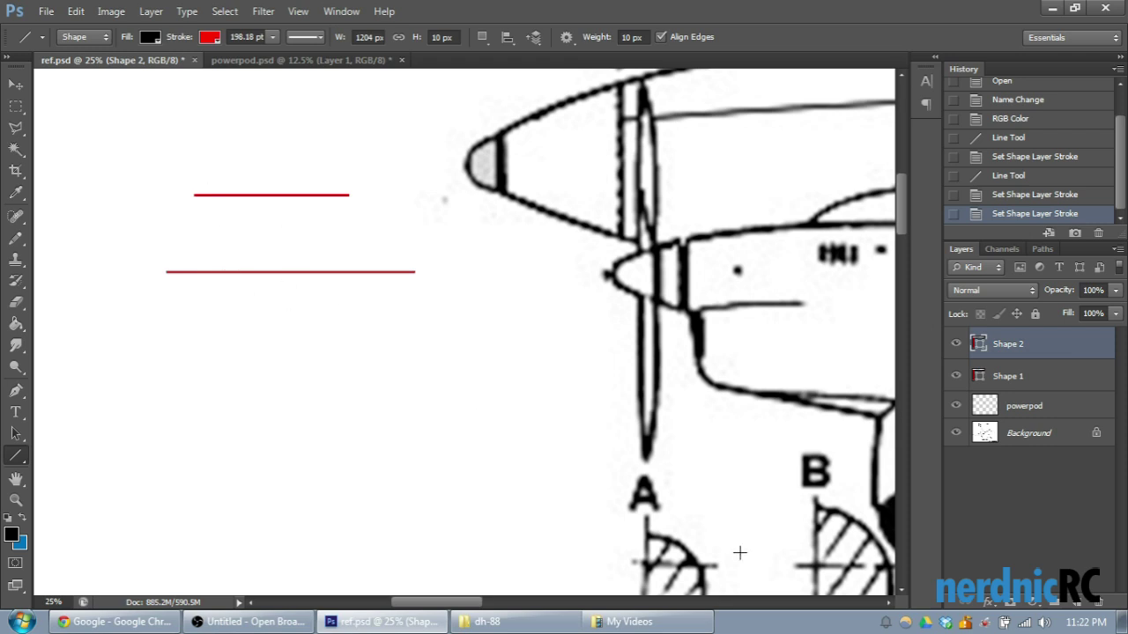
Step: Revert the document to its RGB Color state, before the two test lines were drawn
click(1033, 176)
click(1037, 157)
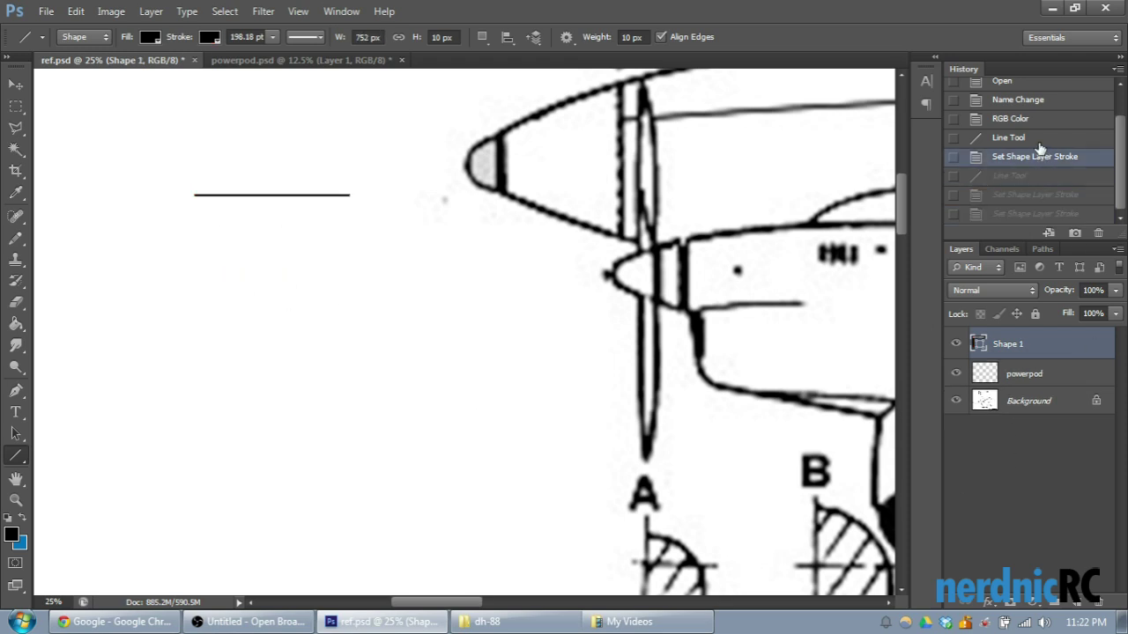
click(1040, 139)
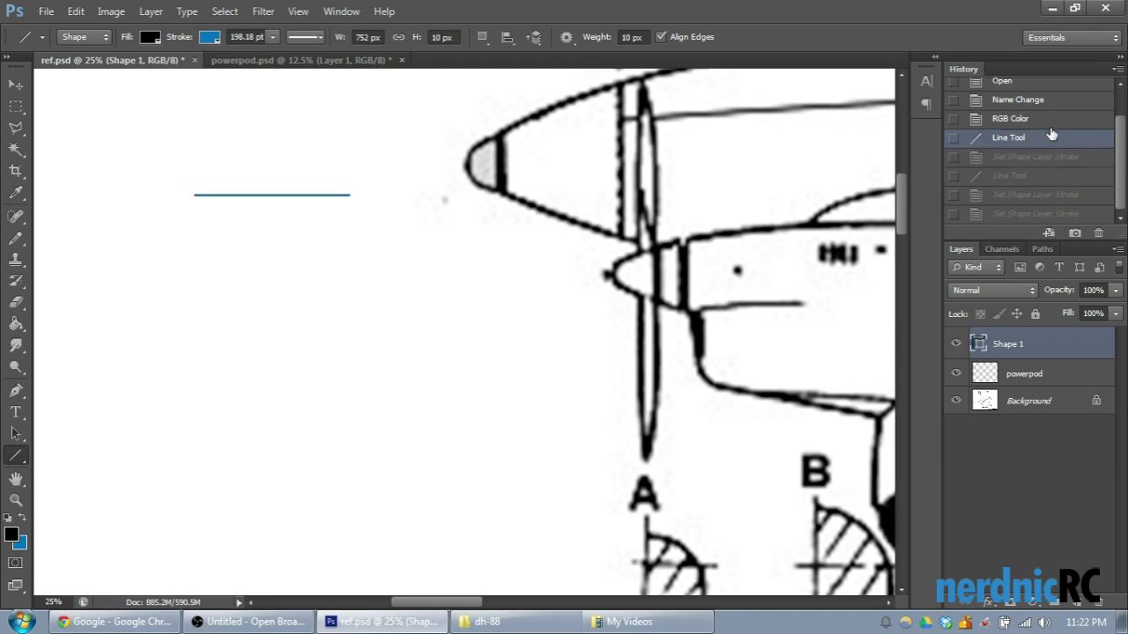
click(1046, 118)
Step: Draw a diagonal blue line along the upper nose contour from station A, about 484 by 197 px, and undo it
drag(436, 602, 467, 602)
scroll(472, 486, up, 2)
scroll(472, 486, up, 2)
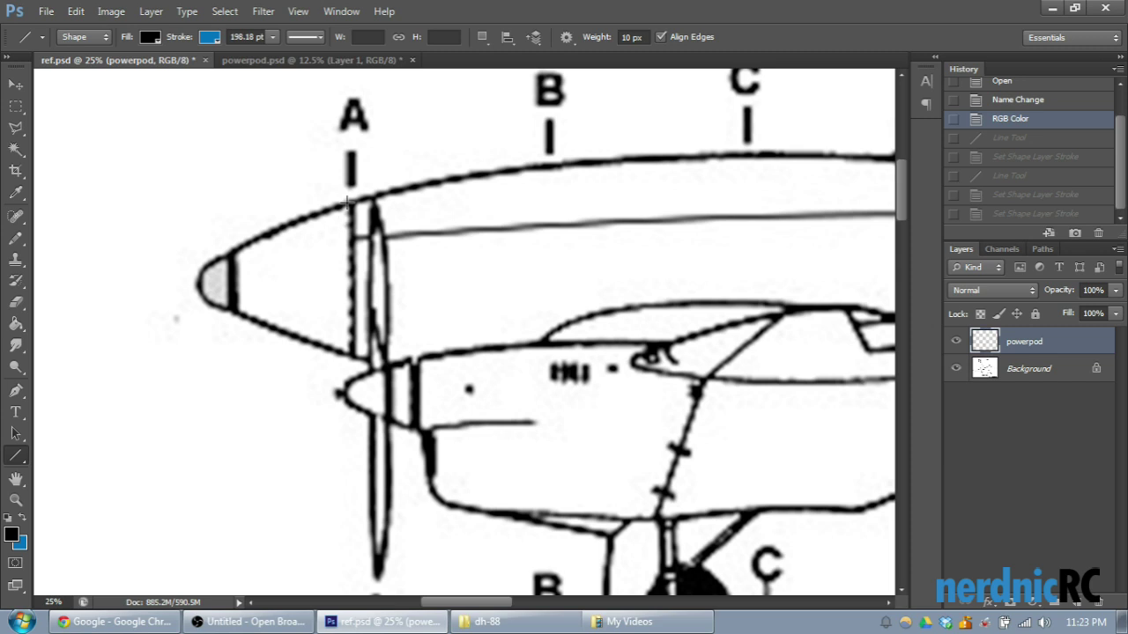
drag(350, 202, 252, 239)
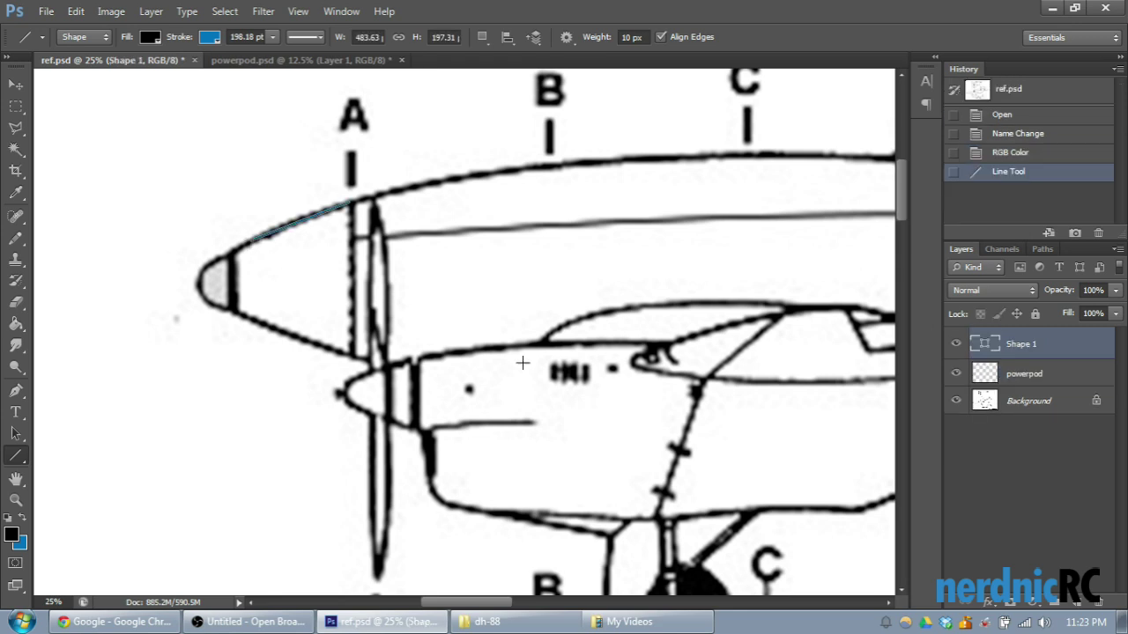
click(1010, 154)
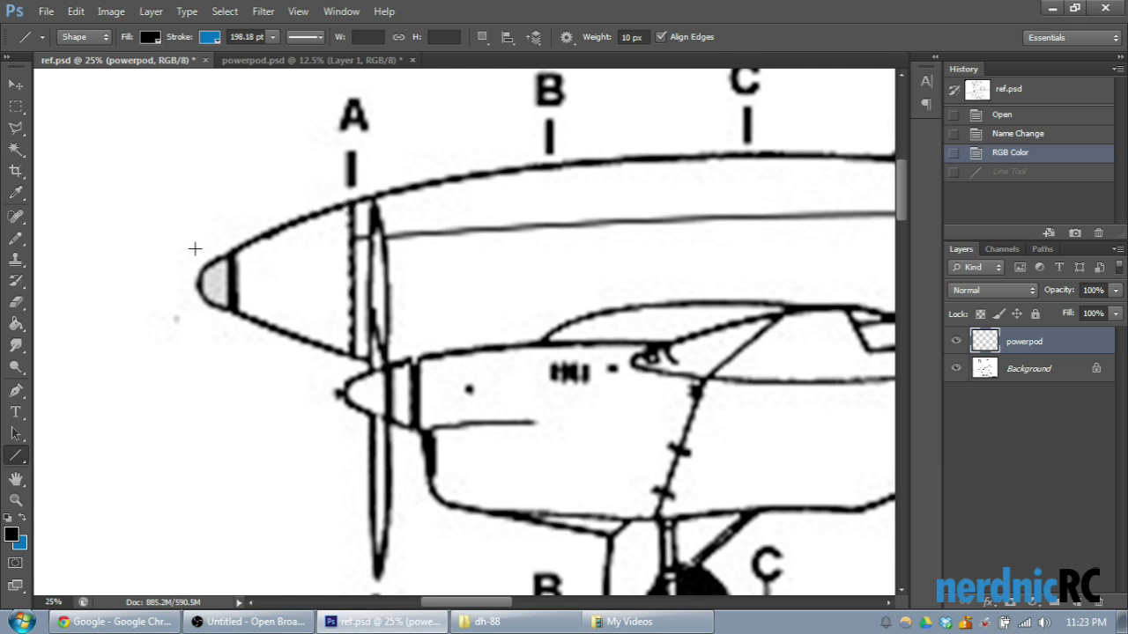
Step: Draw a vertical blue line about 648 px high across the front of the engine nacelle, and undo it
scroll(220, 230, down, 4)
scroll(486, 585, right, 9)
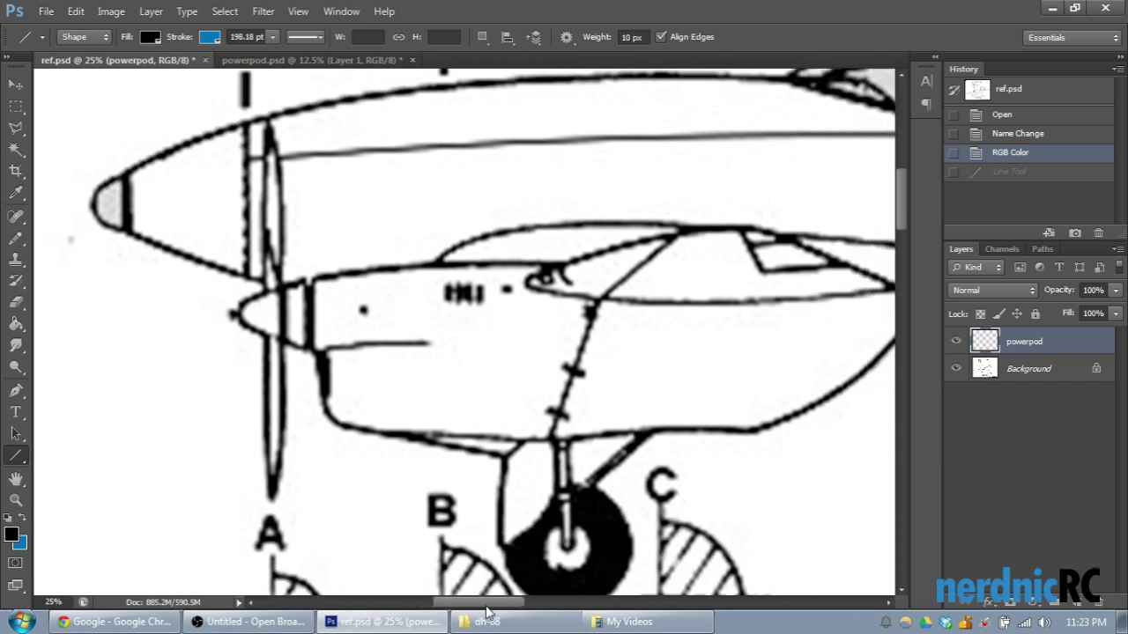
scroll(393, 450, down, 1)
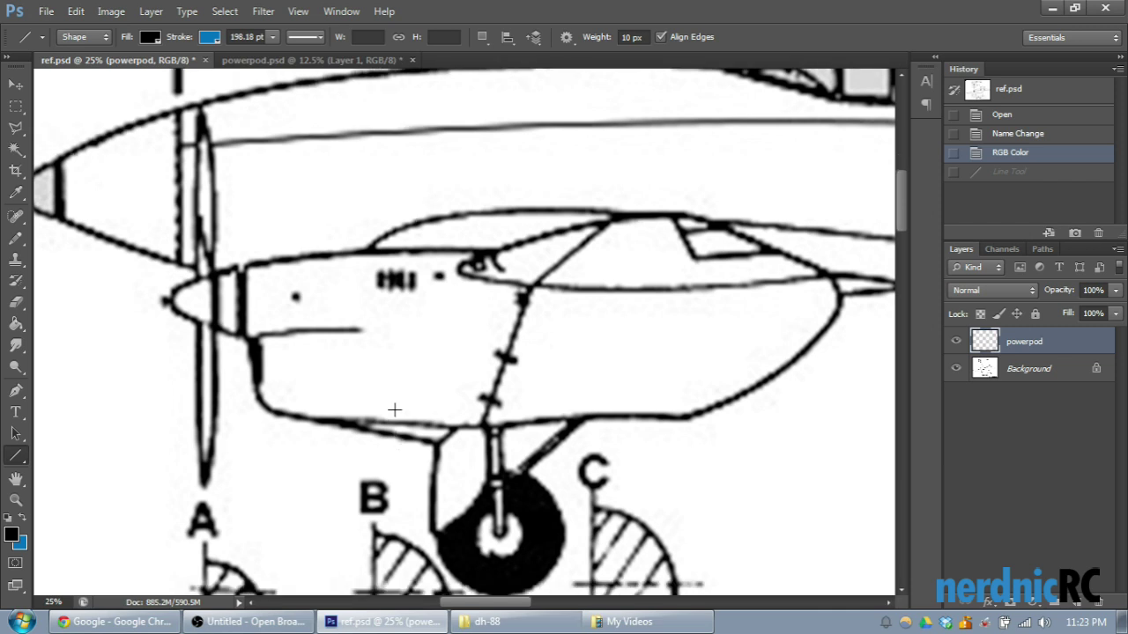
scroll(470, 595, left, 9)
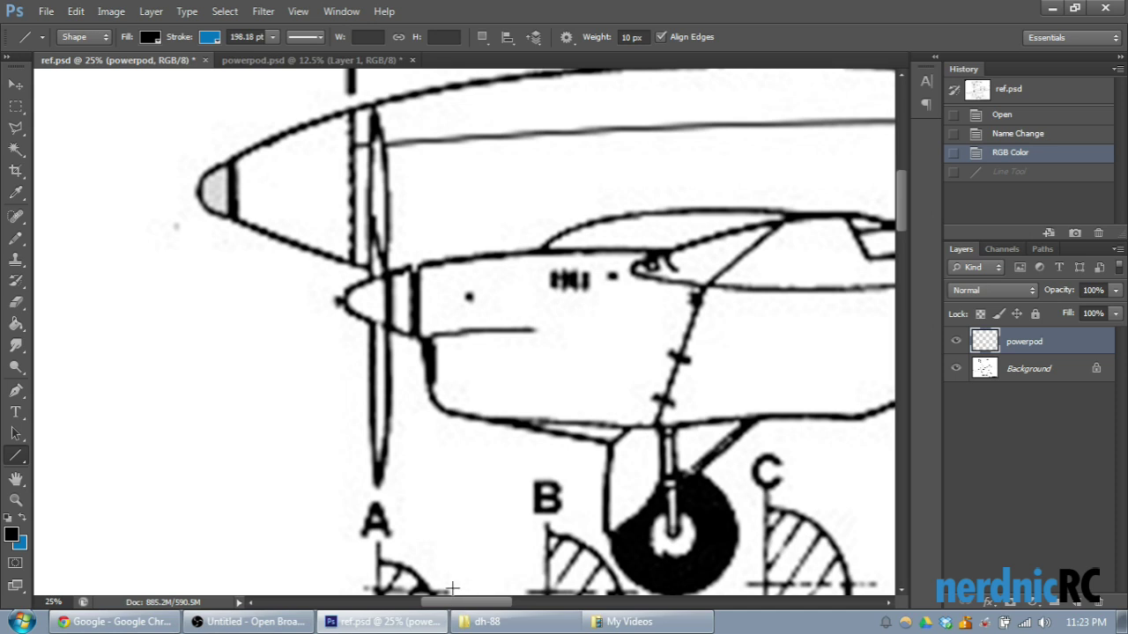
scroll(419, 501, up, 1)
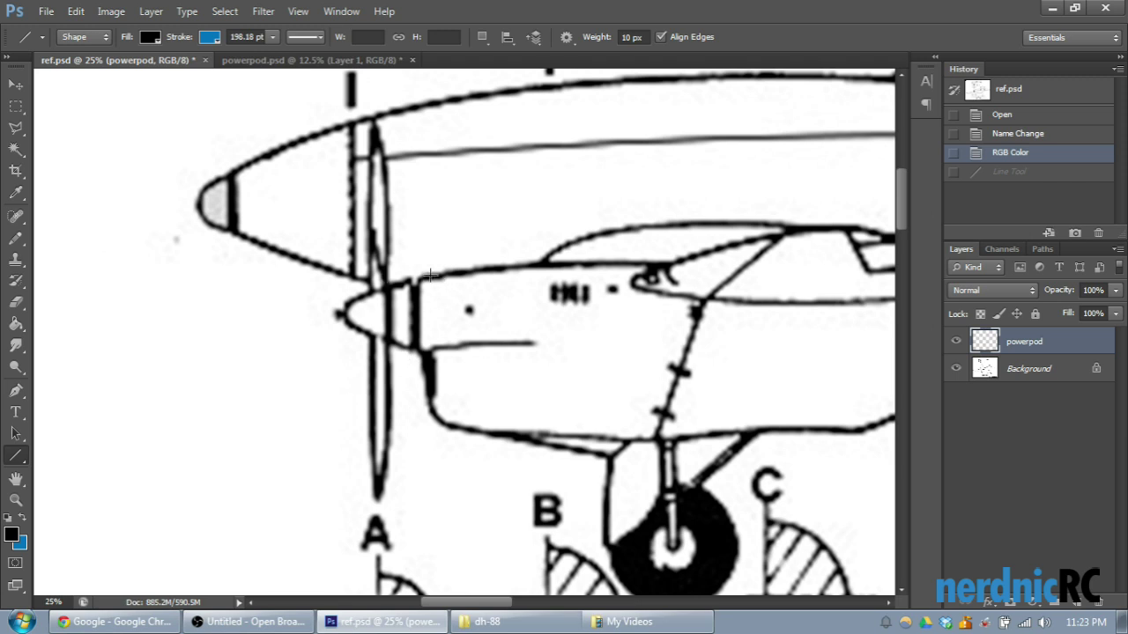
drag(433, 276, 438, 410)
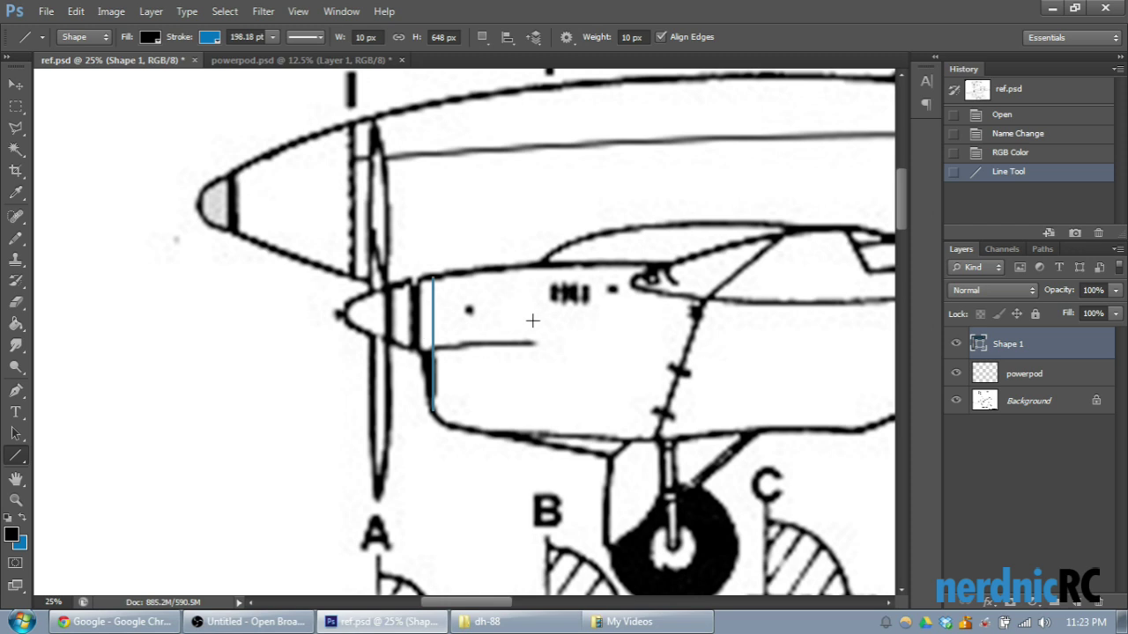
click(1006, 152)
Step: Trace the upper nose contour from station A to the nose cap with four connected 10 px blue line segments
scroll(637, 257, up, 2)
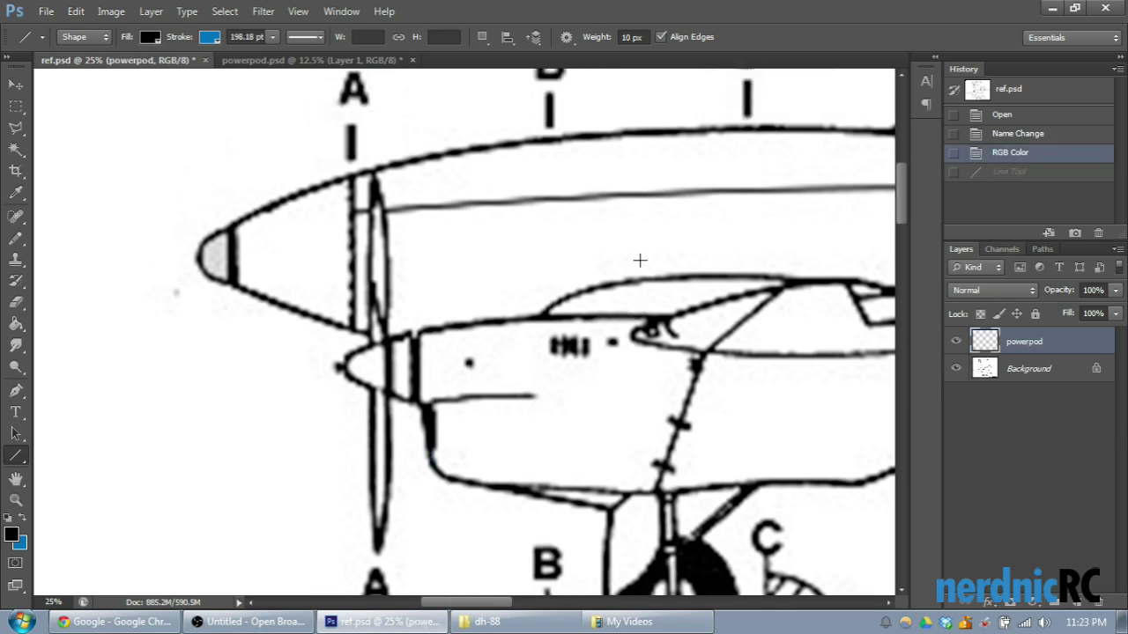
scroll(458, 590, left, 4)
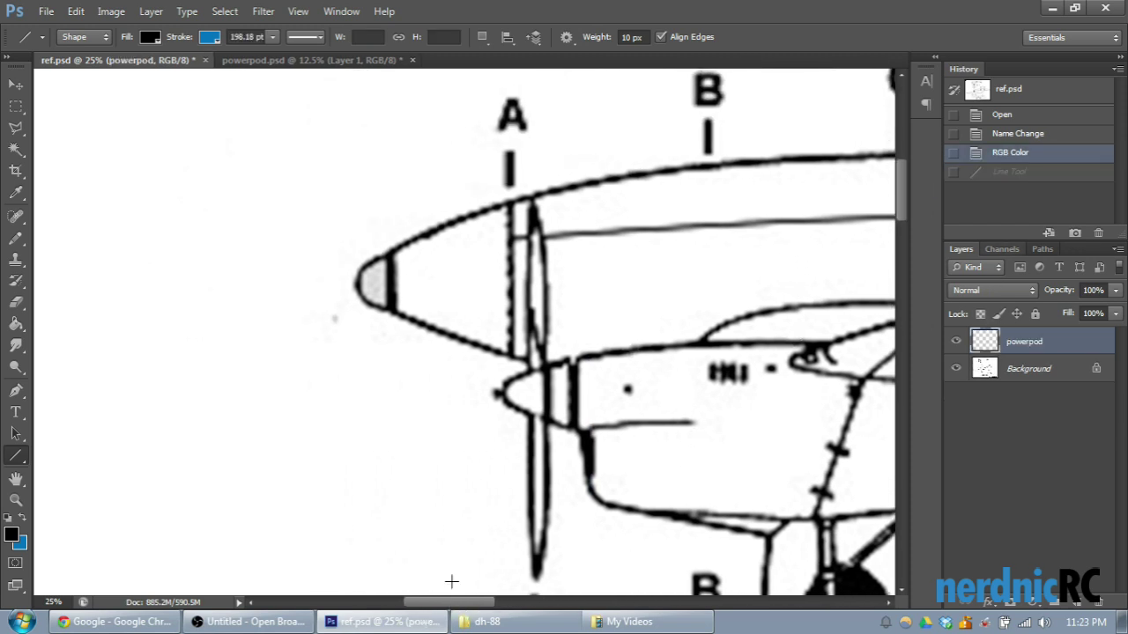
scroll(463, 498, up, 1)
scroll(519, 467, up, 2)
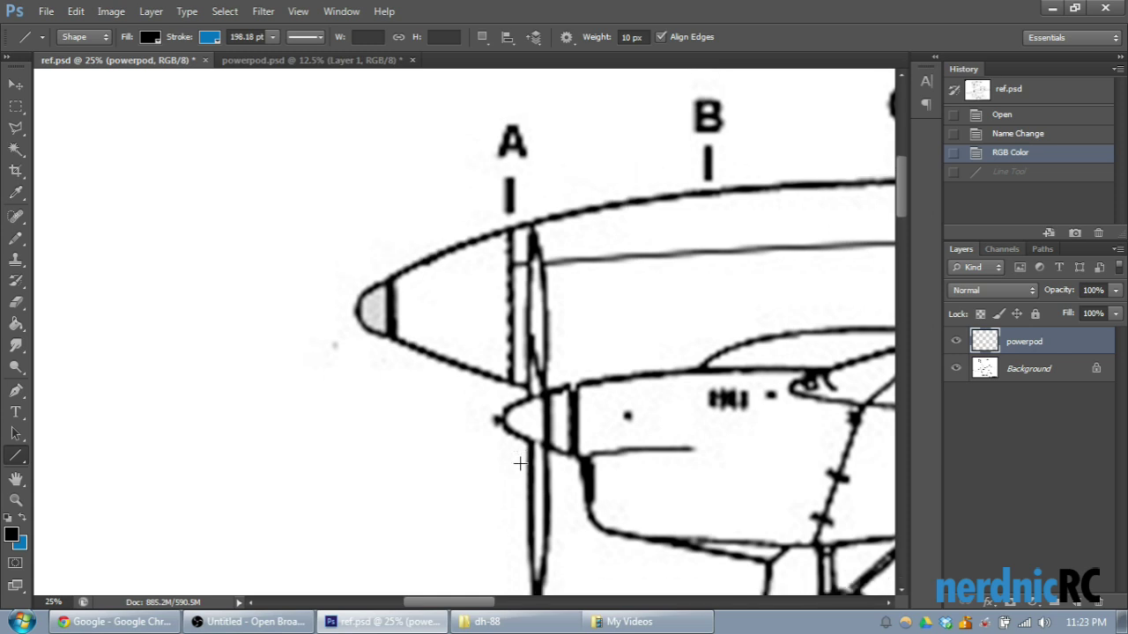
scroll(515, 440, down, 2)
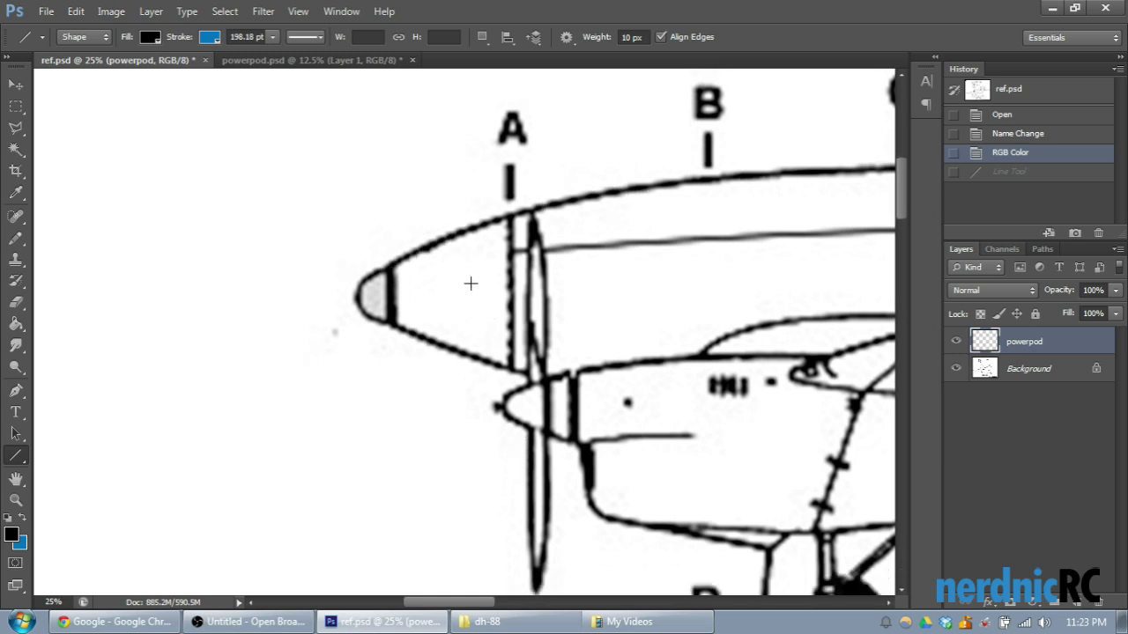
drag(517, 211, 474, 225)
drag(474, 225, 386, 266)
drag(386, 266, 473, 227)
drag(479, 226, 435, 239)
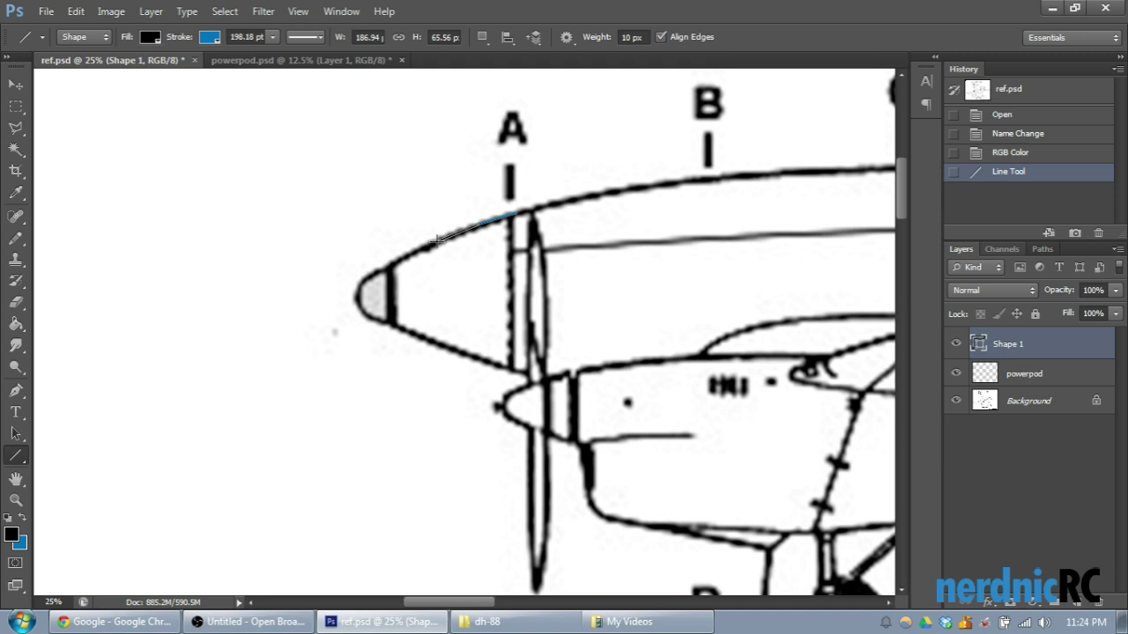
drag(438, 238, 397, 261)
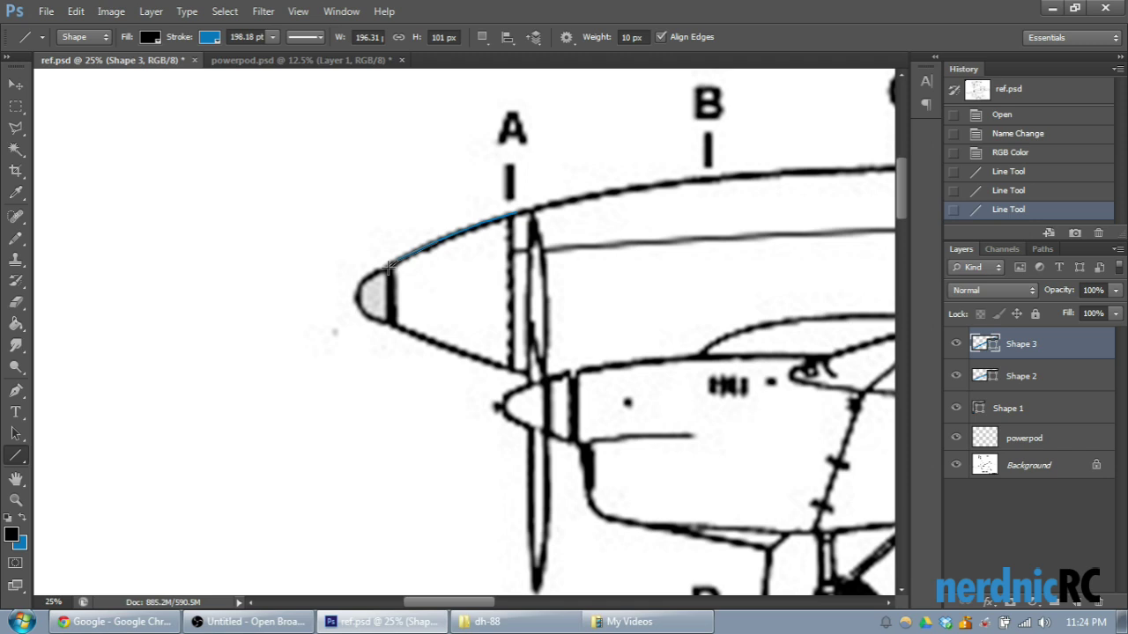
Step: Draw a line down the dashed station A line from the upper contour, and undo it
drag(509, 216, 505, 297)
click(1020, 197)
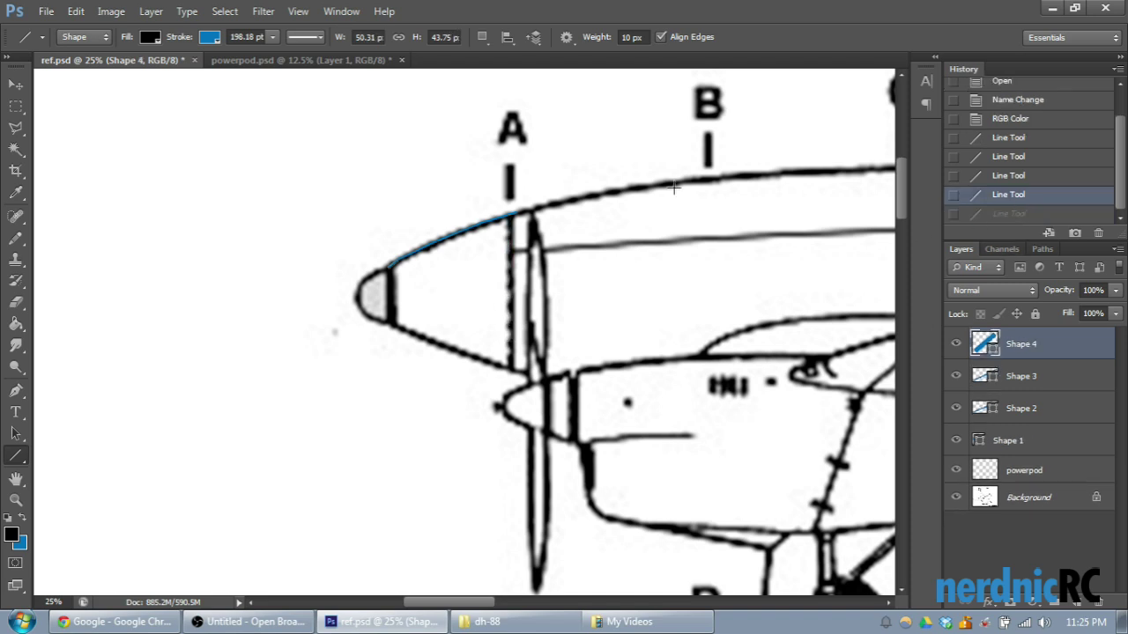
Step: Set the stroke of the two frontmost contour segments, Shape 4 and Shape 3, to black
scroll(505, 231, up, 1)
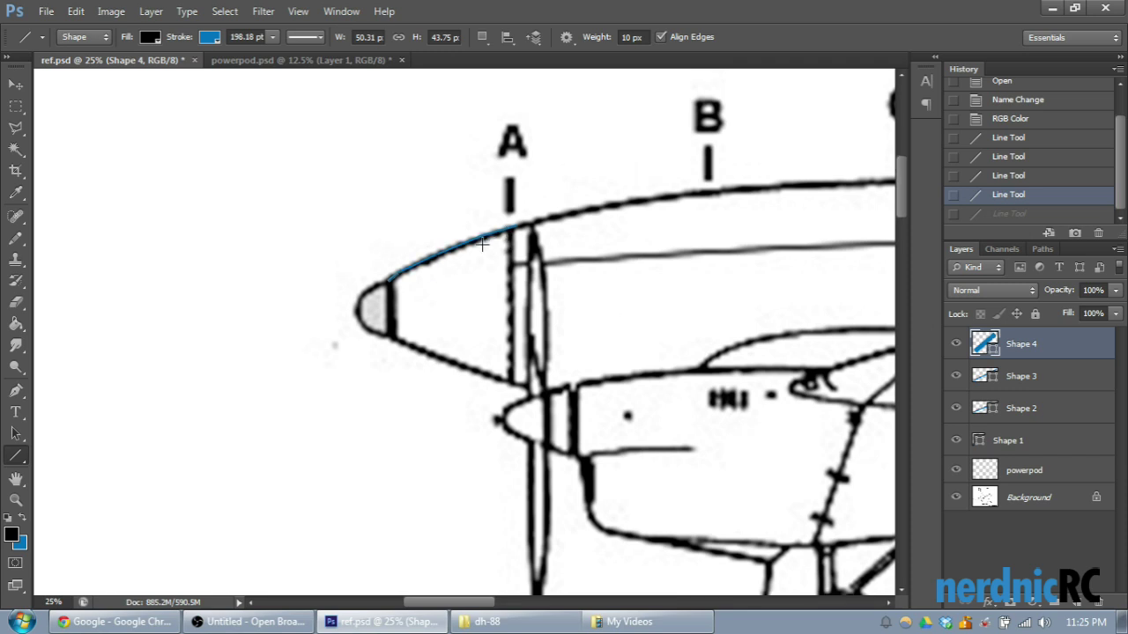
scroll(384, 306, up, 1)
key(ctrl+plus)
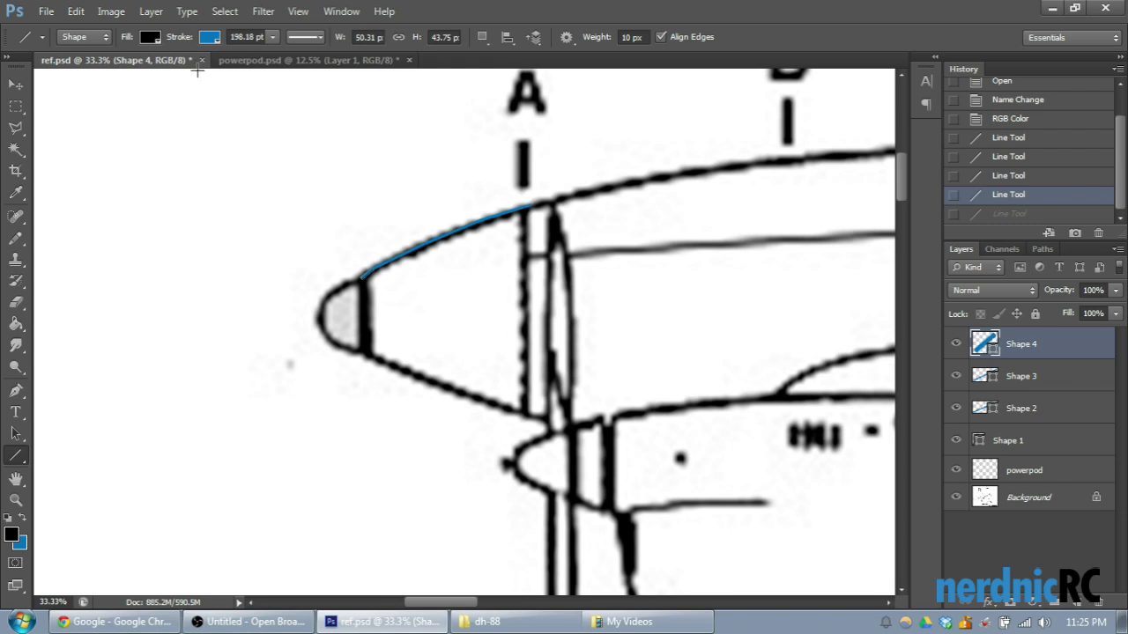
click(210, 40)
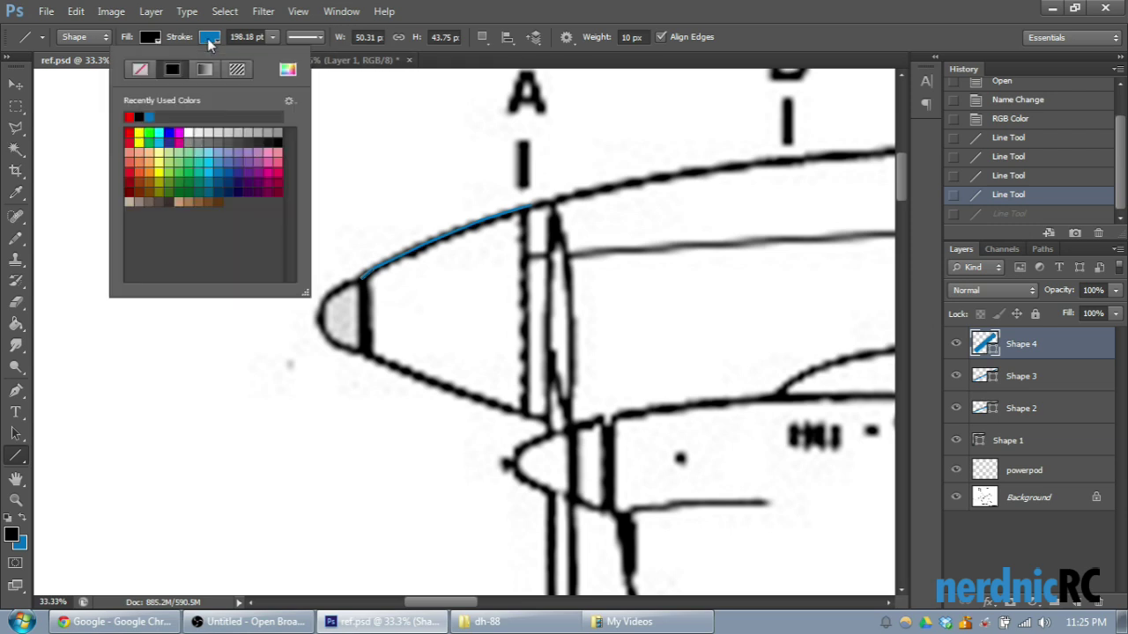
click(139, 116)
click(1022, 376)
click(1023, 376)
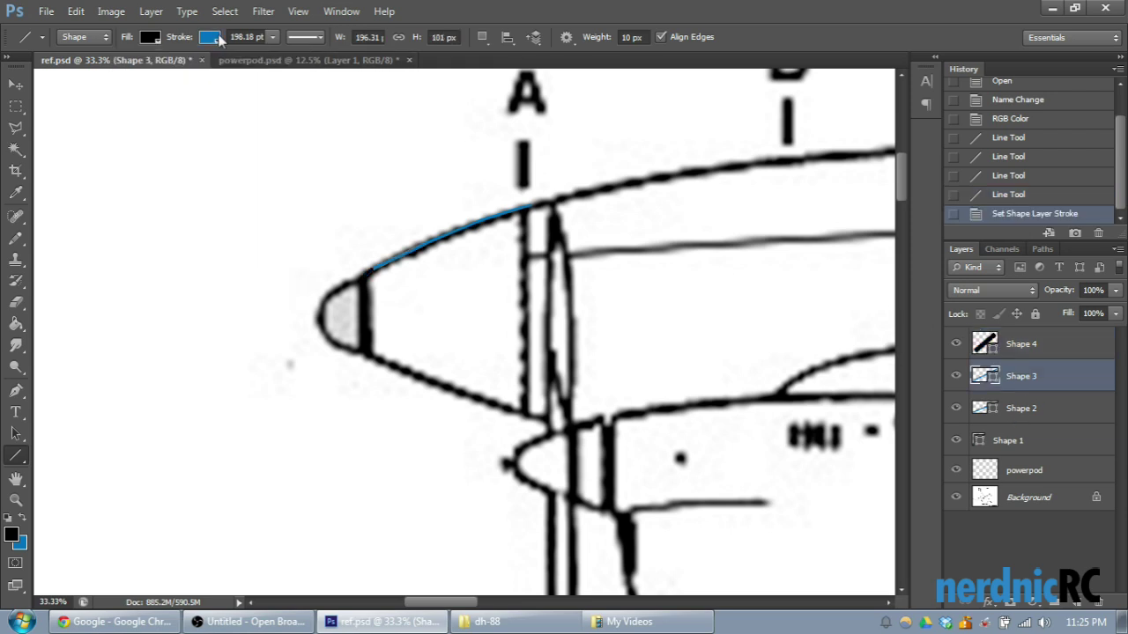
click(211, 37)
click(129, 116)
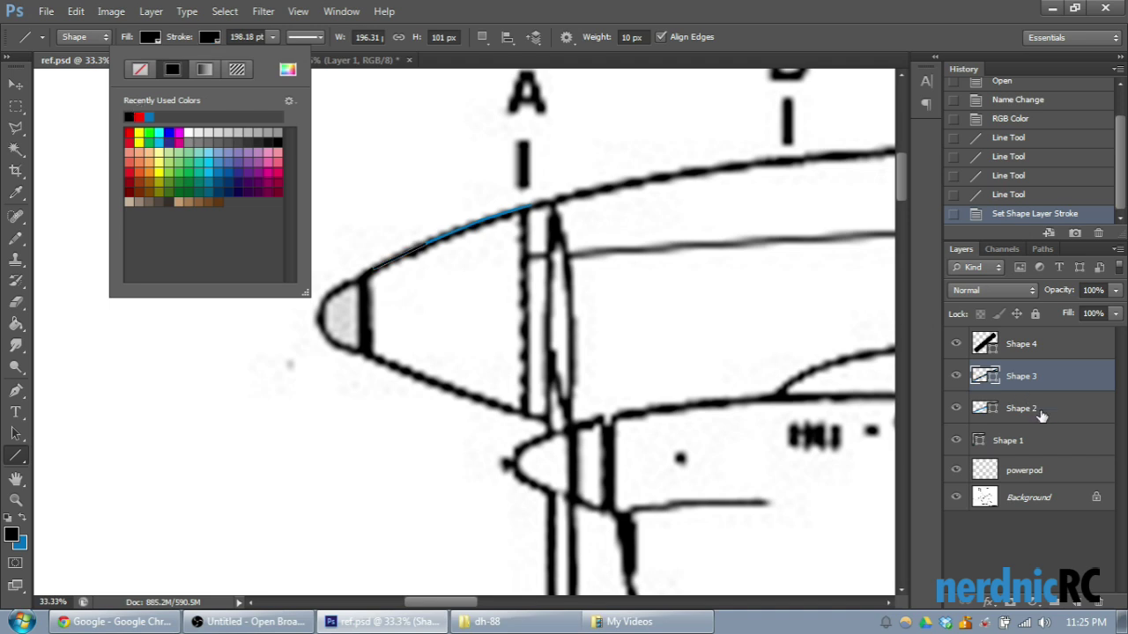
Step: Set the stroke of the remaining contour segments, Shape 2 and Shape 1, to black
click(1022, 408)
click(1022, 408)
click(211, 38)
click(128, 116)
click(1022, 438)
click(1022, 438)
click(212, 37)
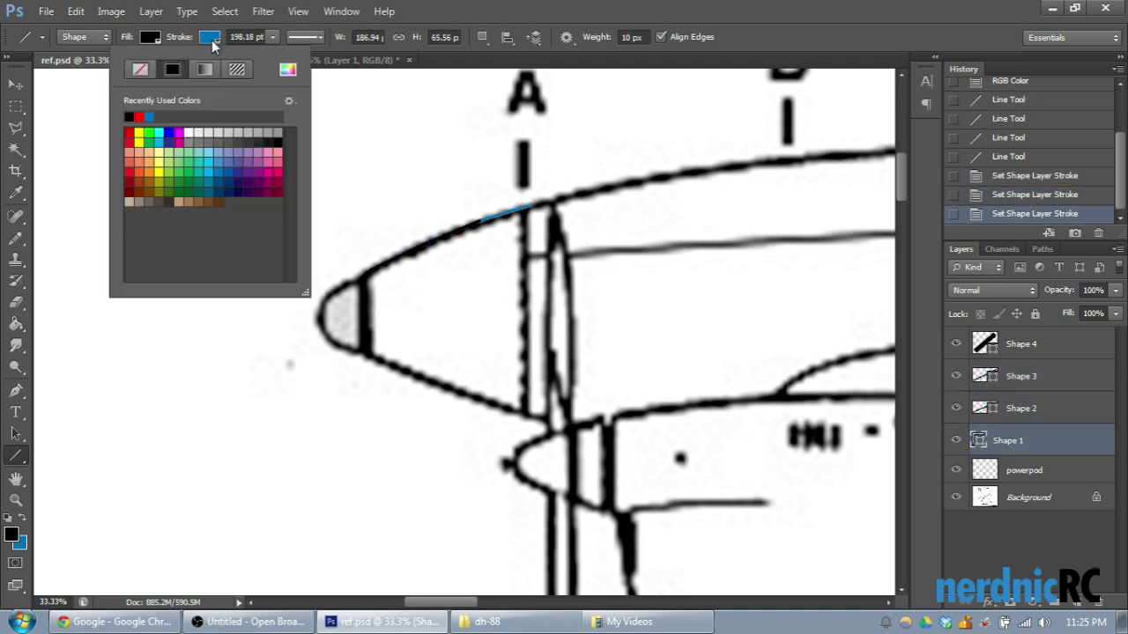
click(132, 114)
click(459, 19)
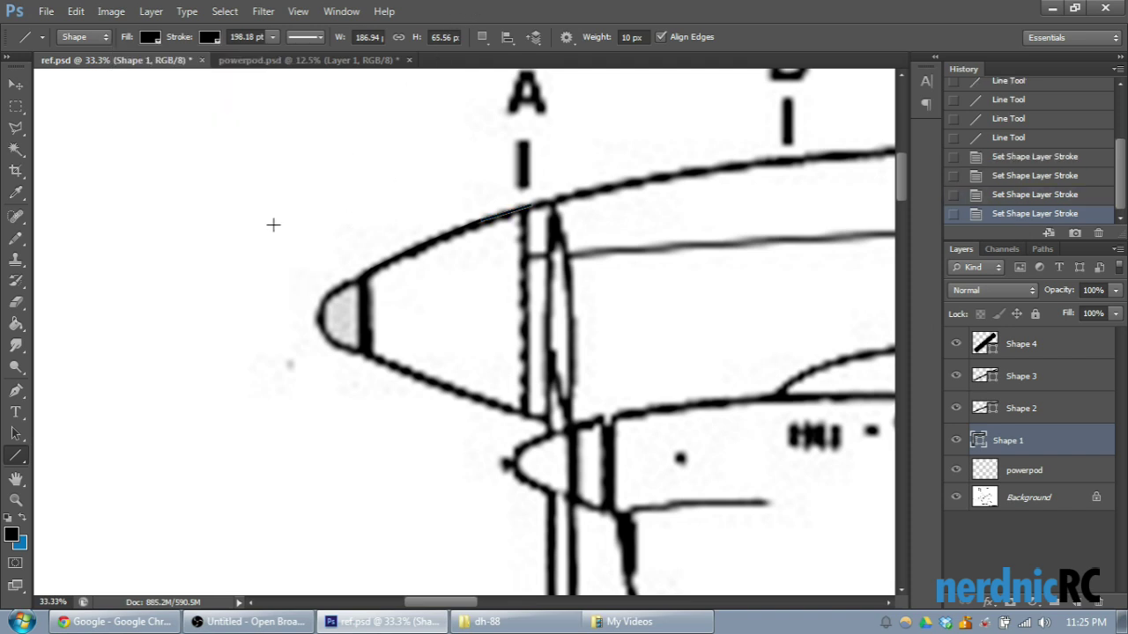
Step: Draw a short black line about 22 by 47 px just ahead of the nose cap, and undo it
key(ctrl+plus)
scroll(274, 224, up, 1)
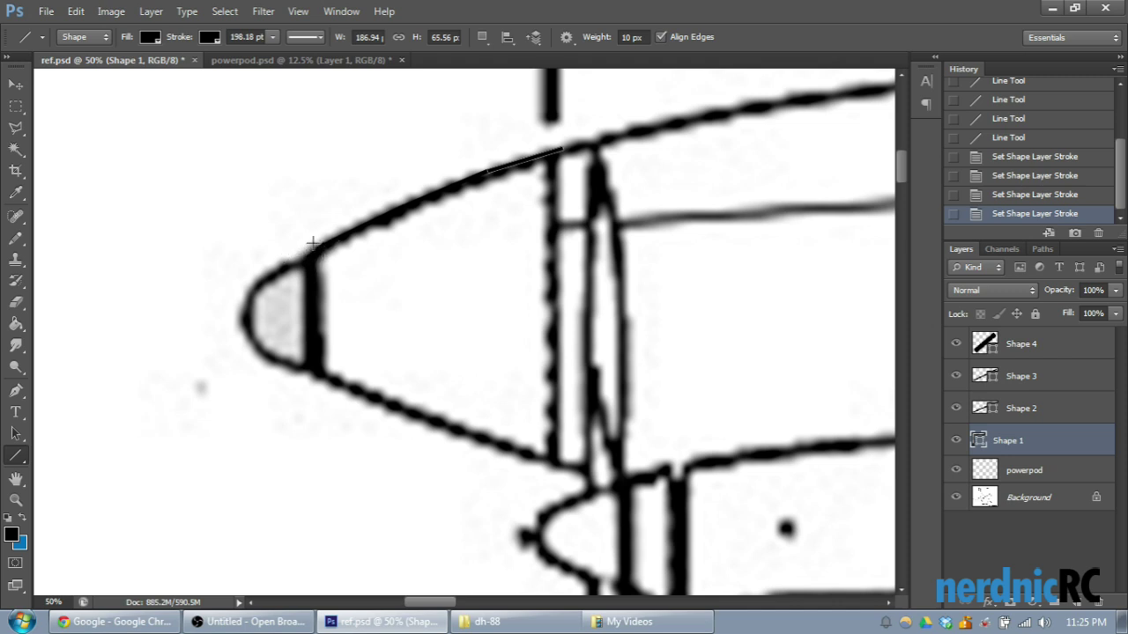
drag(235, 302, 241, 318)
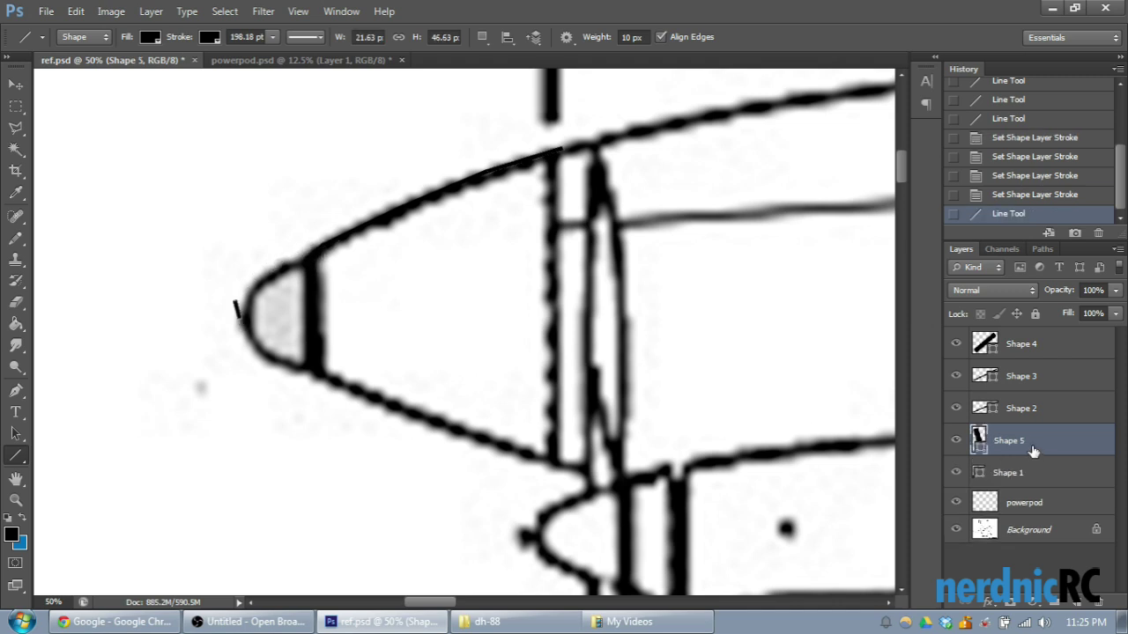
click(1028, 195)
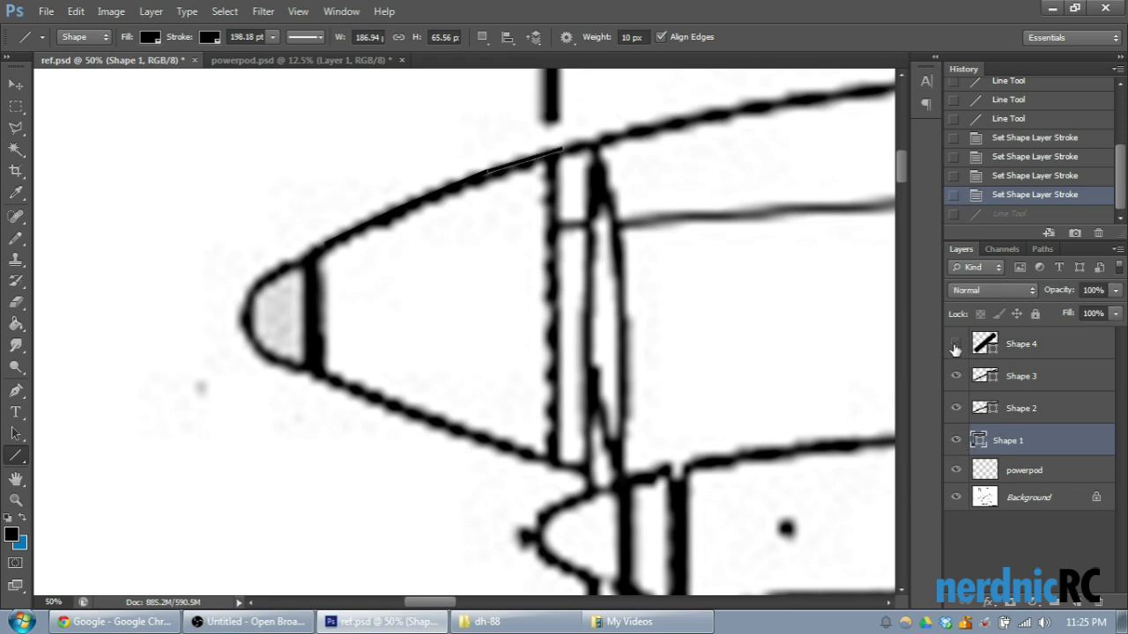
Step: Delete the contour segment nearest the nose cap and trace around the nose and back to station A's lower end with ten connected 10 px lines
click(1026, 345)
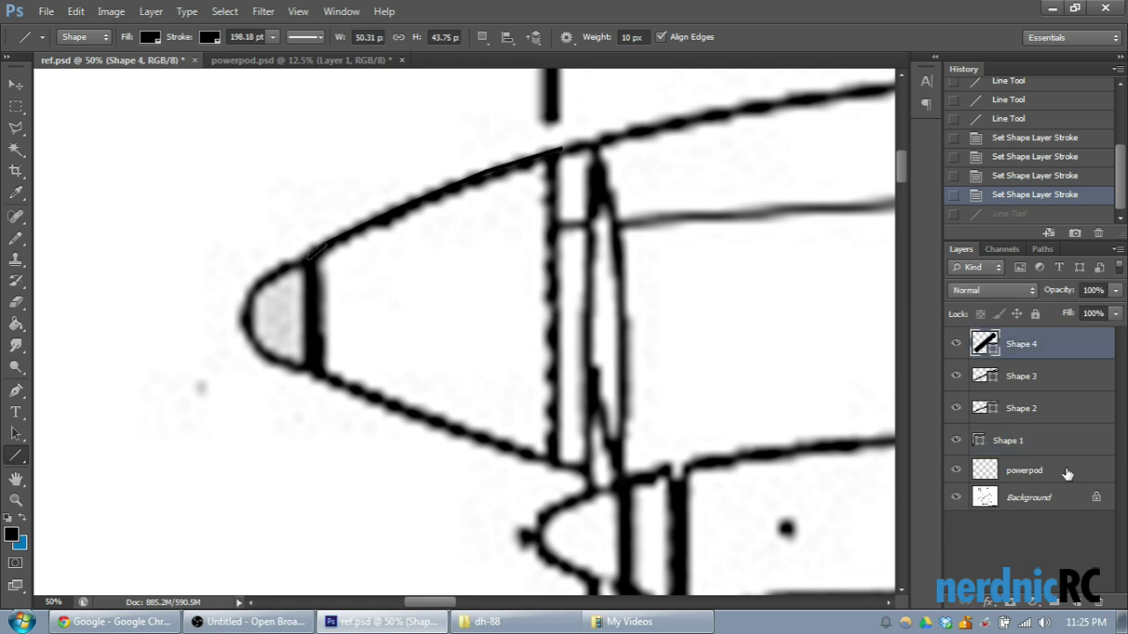
key(Delete)
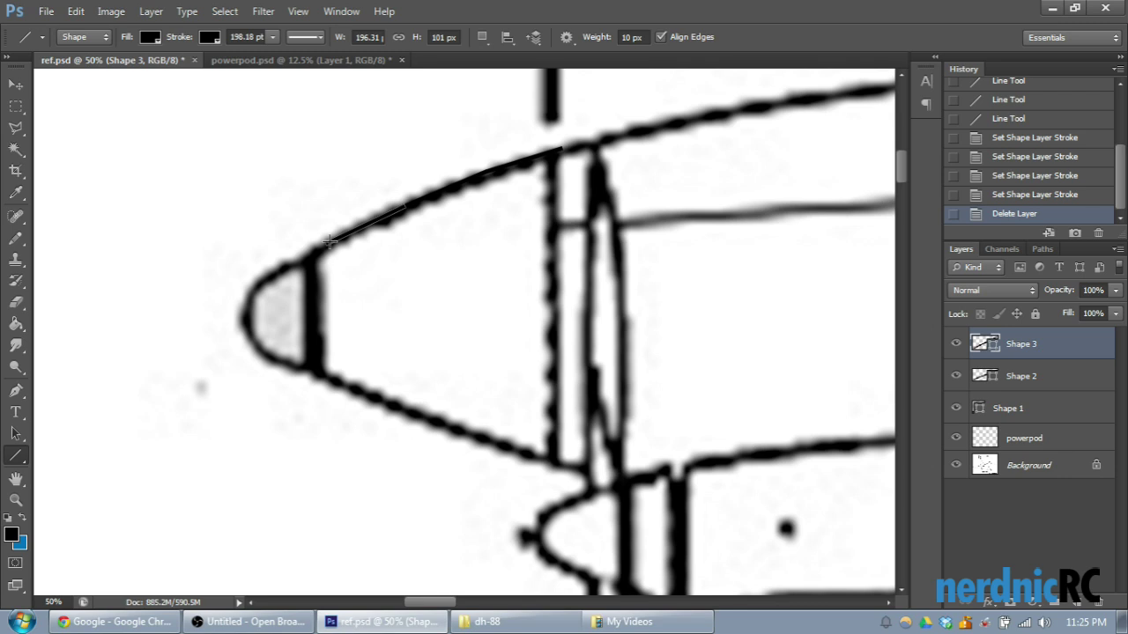
mouse_move(328, 242)
mouse_down()
mouse_move(251, 295)
mouse_move(248, 326)
mouse_move(263, 353)
mouse_move(552, 460)
mouse_up()
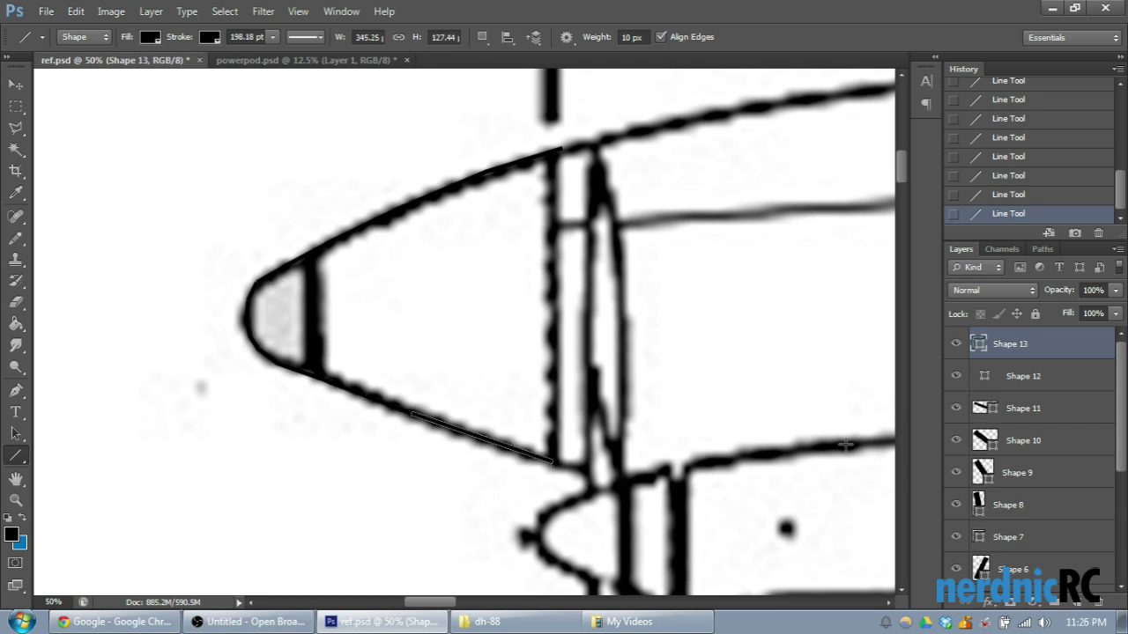
Step: Hide the Background layer to check the traced nose outline on its own, and show the layer again
scroll(969, 460, down, 5)
click(956, 579)
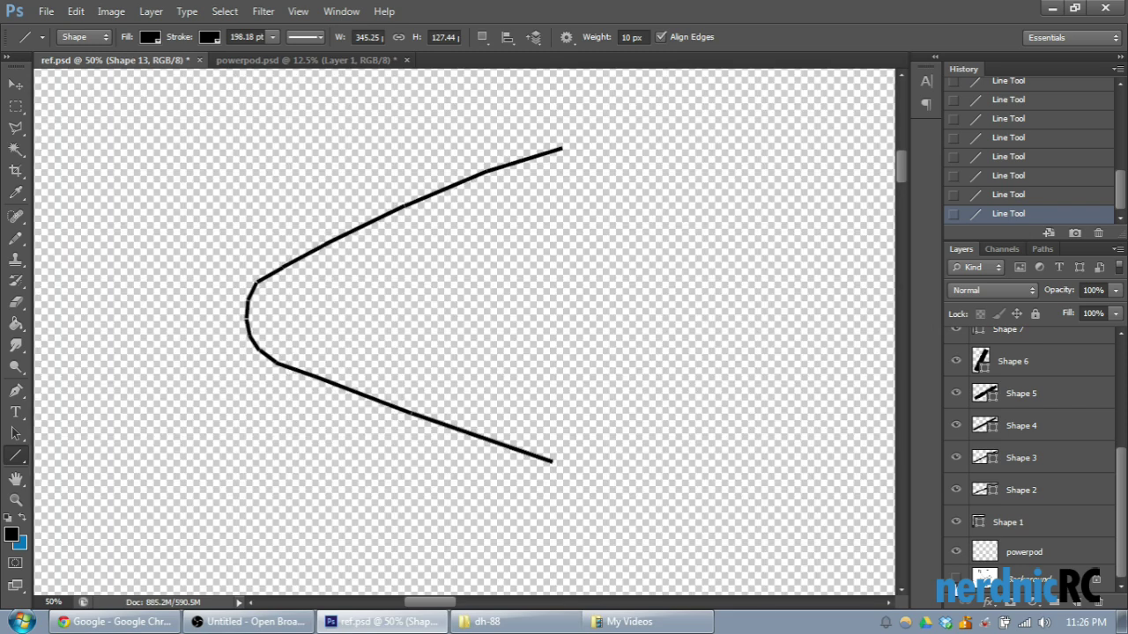
key(ctrl+minus)
key(ctrl+minus)
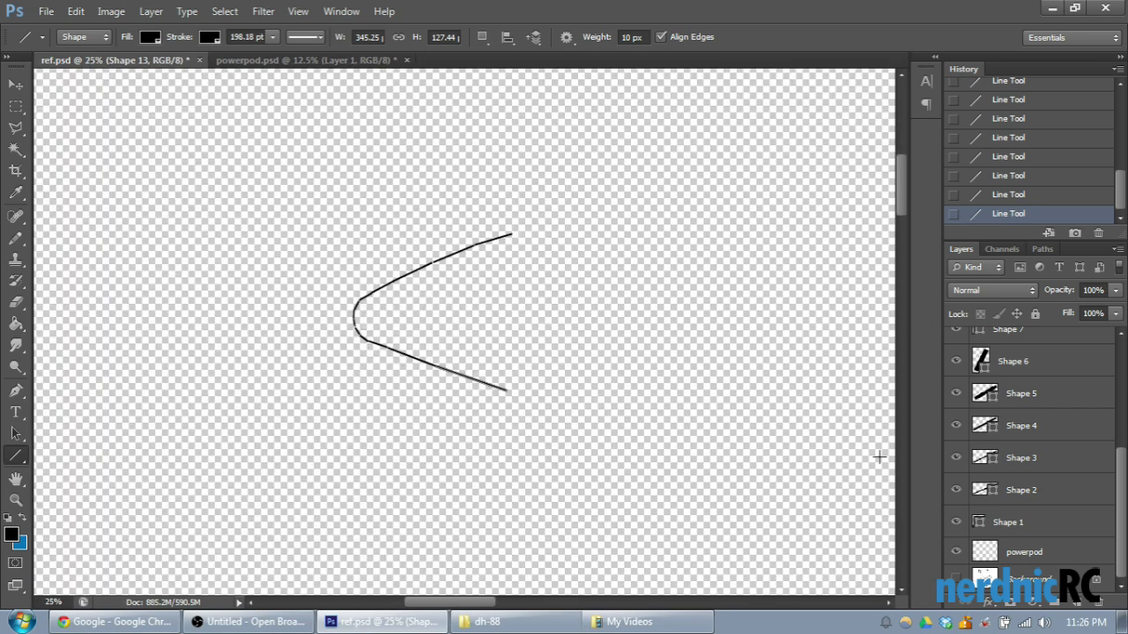
key(ctrl+plus)
key(ctrl+plus)
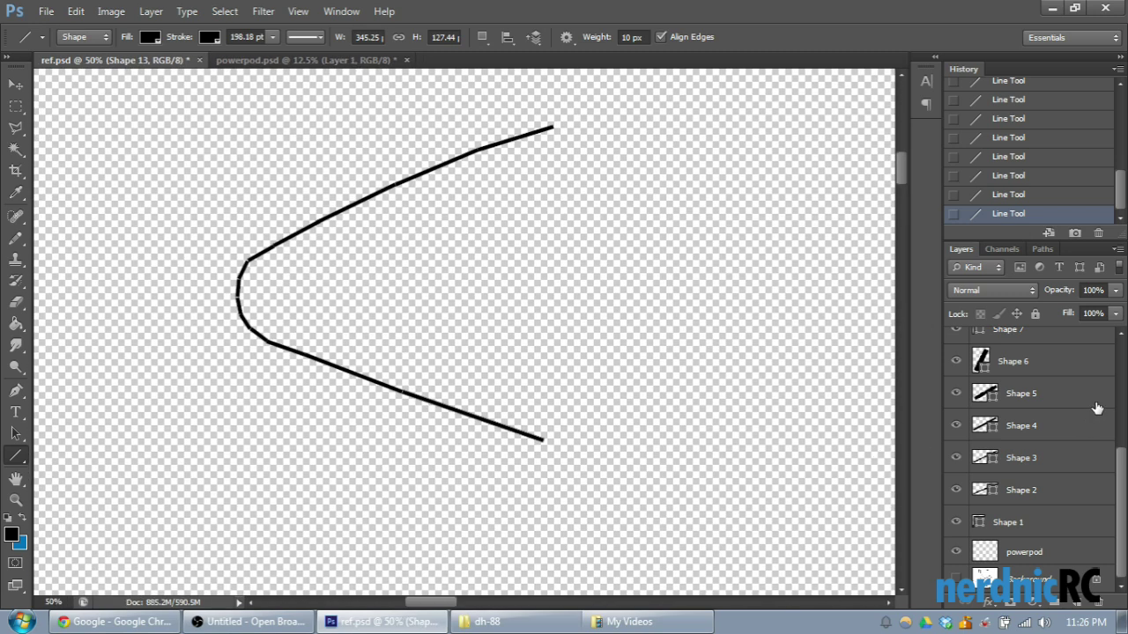
key(ctrl+plus)
key(ctrl+plus)
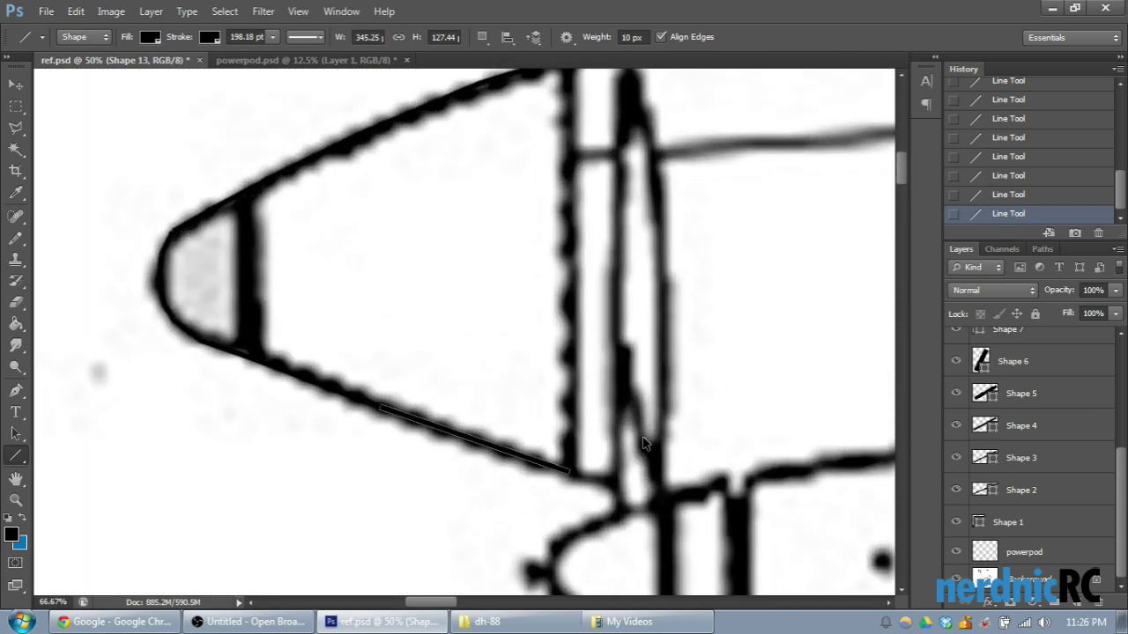
Step: Examine the side view's stations A to F, their cross-sections, and the plan and front views in the reference drawing
key(ctrl+minus)
key(ctrl+minus)
key(ctrl+minus)
key(ctrl+minus)
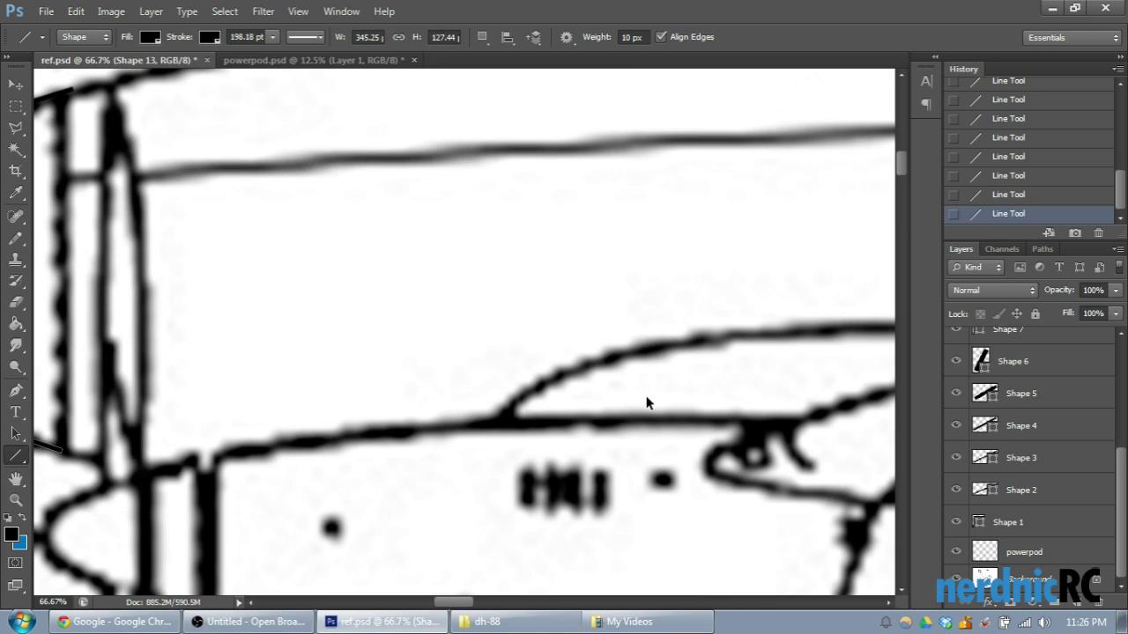
key(ctrl+minus)
scroll(667, 398, down, 1)
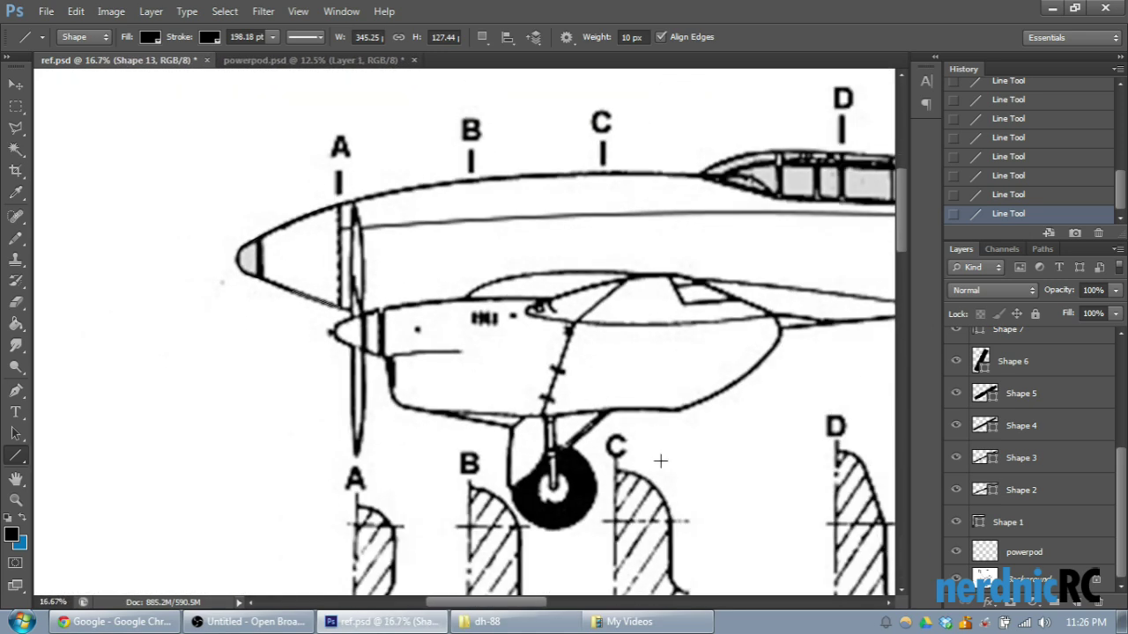
drag(495, 603, 524, 604)
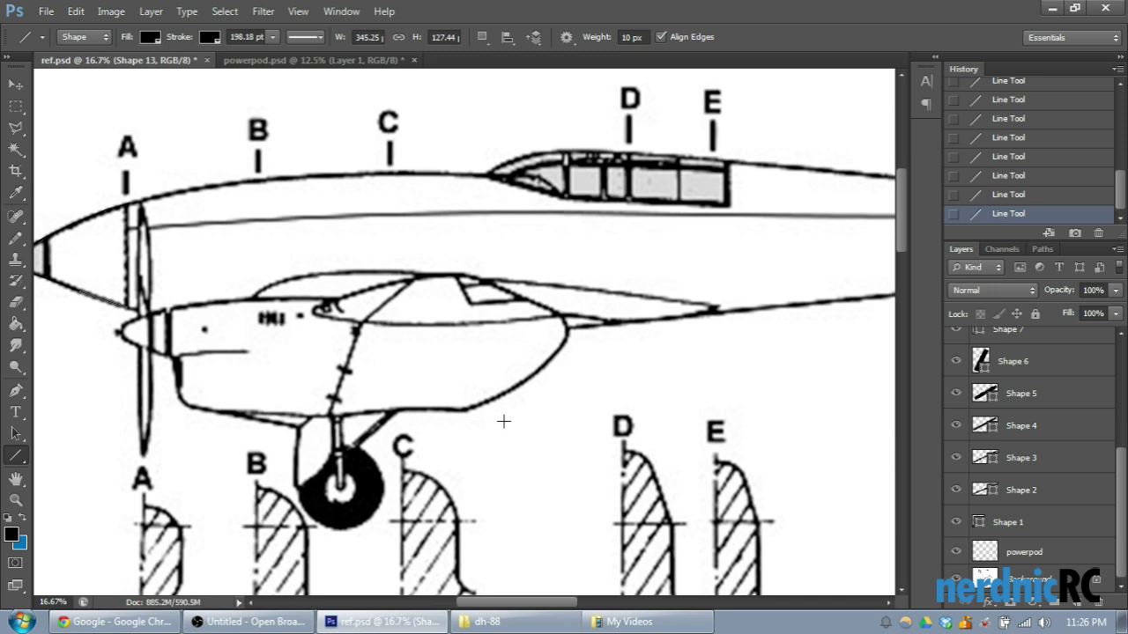
drag(515, 608, 492, 610)
scroll(529, 453, down, 5)
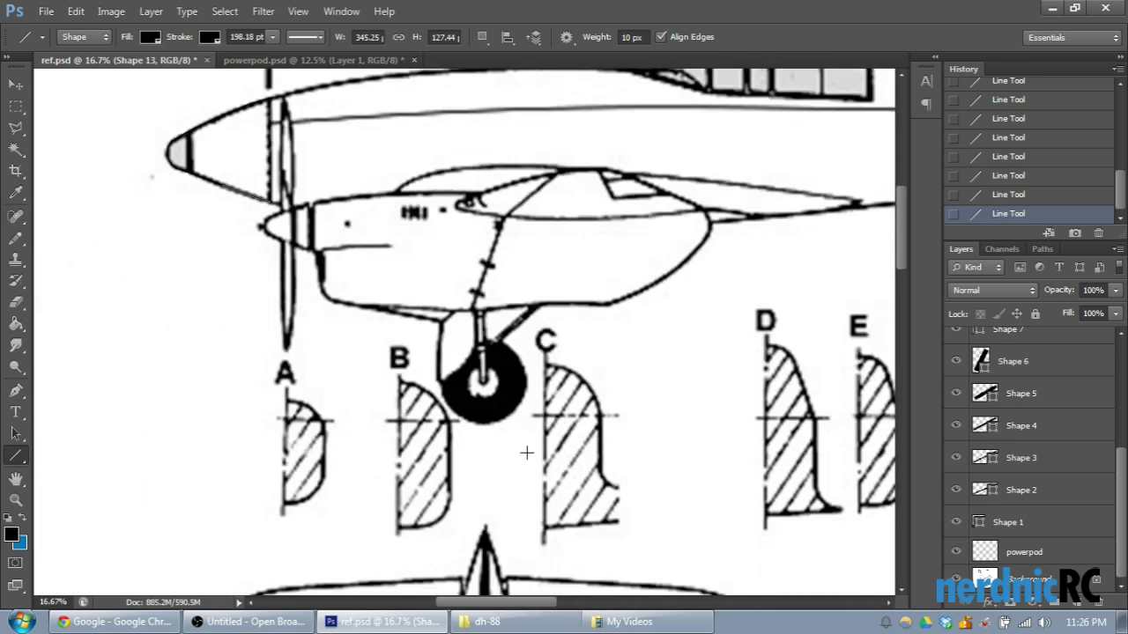
key(ctrl+minus)
key(ctrl+minus)
scroll(543, 468, down, 5)
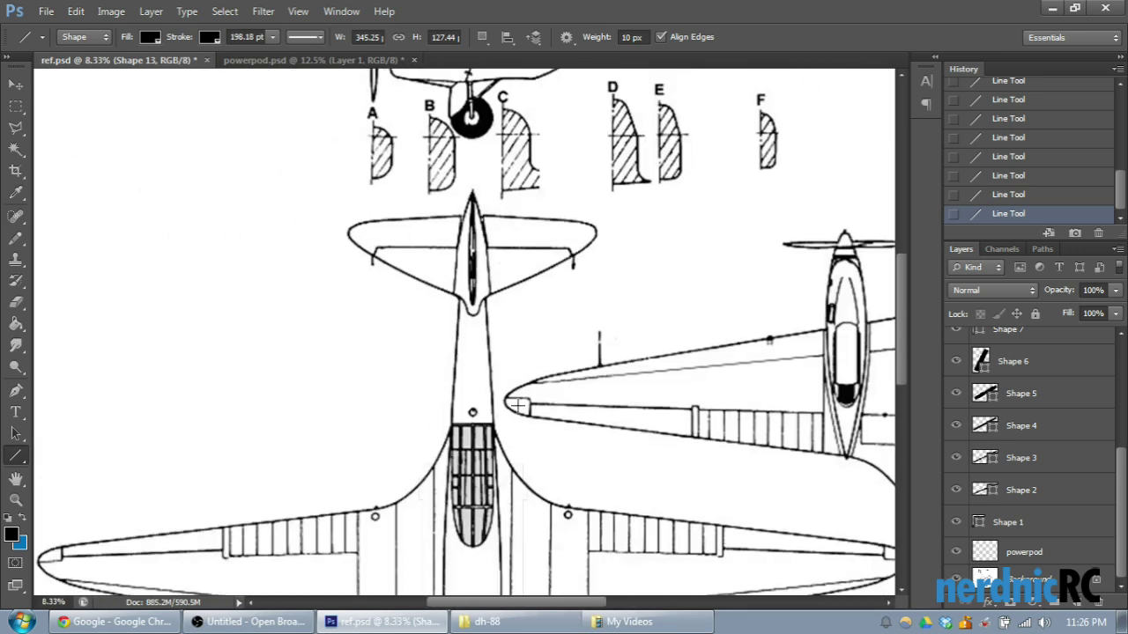
drag(513, 605, 534, 627)
scroll(605, 558, down, 5)
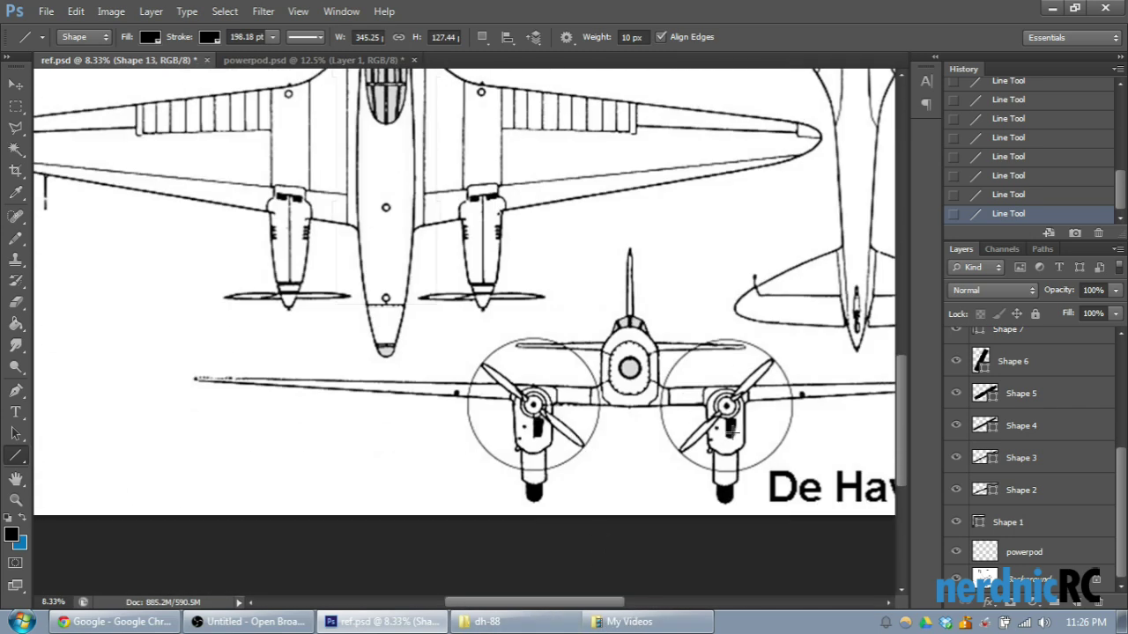
scroll(639, 404, up, 10)
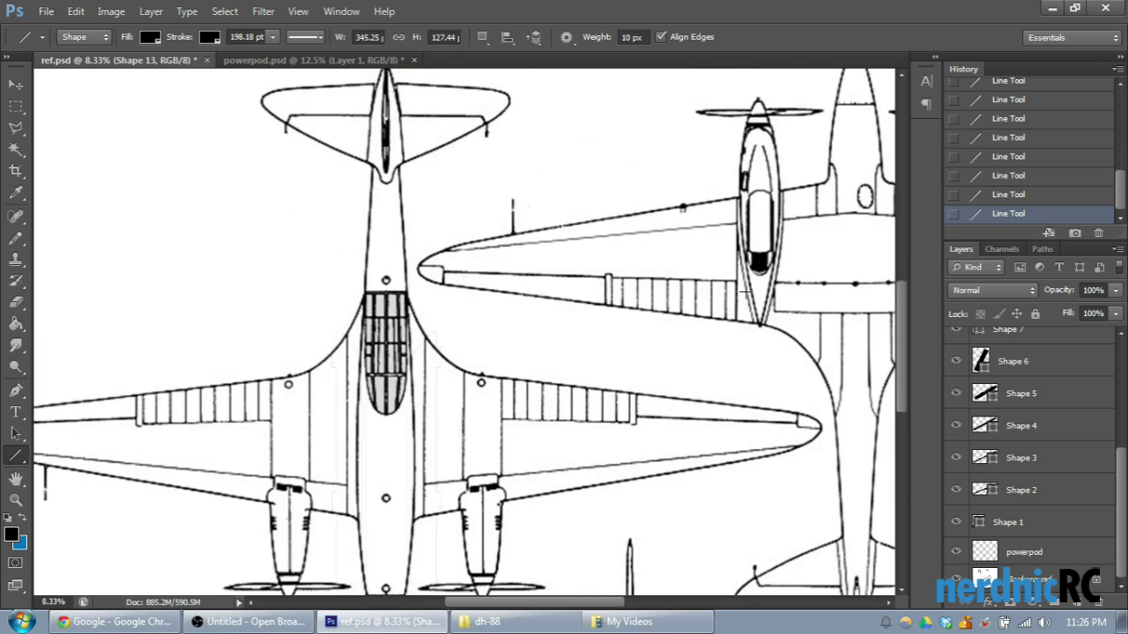
scroll(794, 258, up, 2)
scroll(907, 265, up, 8)
scroll(901, 251, down, 2)
scroll(876, 258, up, 1)
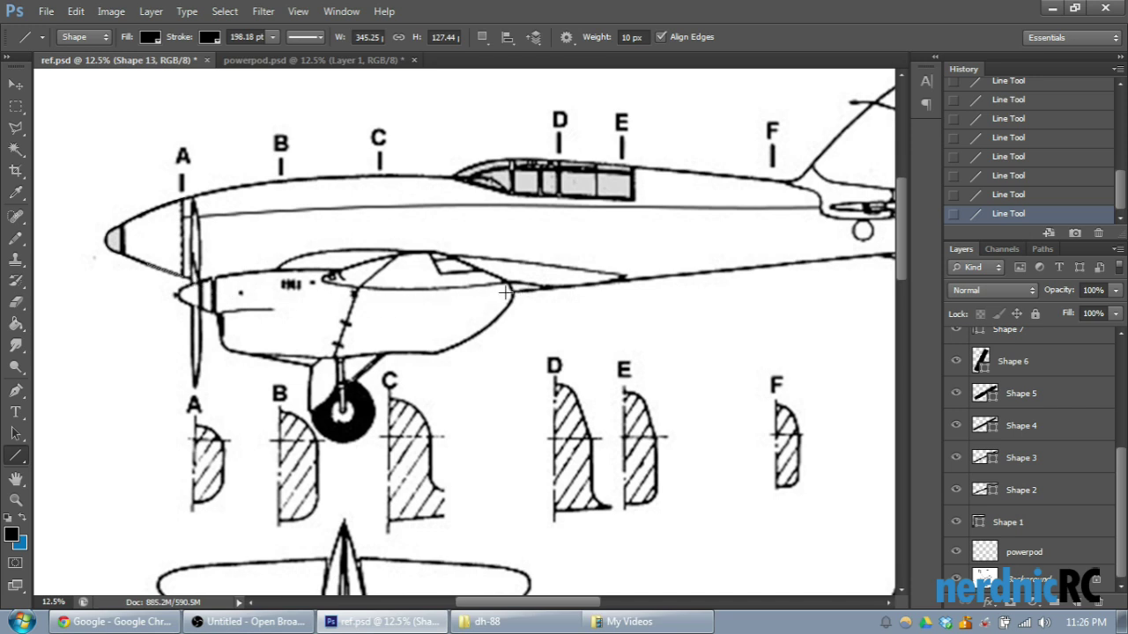
scroll(512, 291, up, 1)
scroll(533, 485, down, 1)
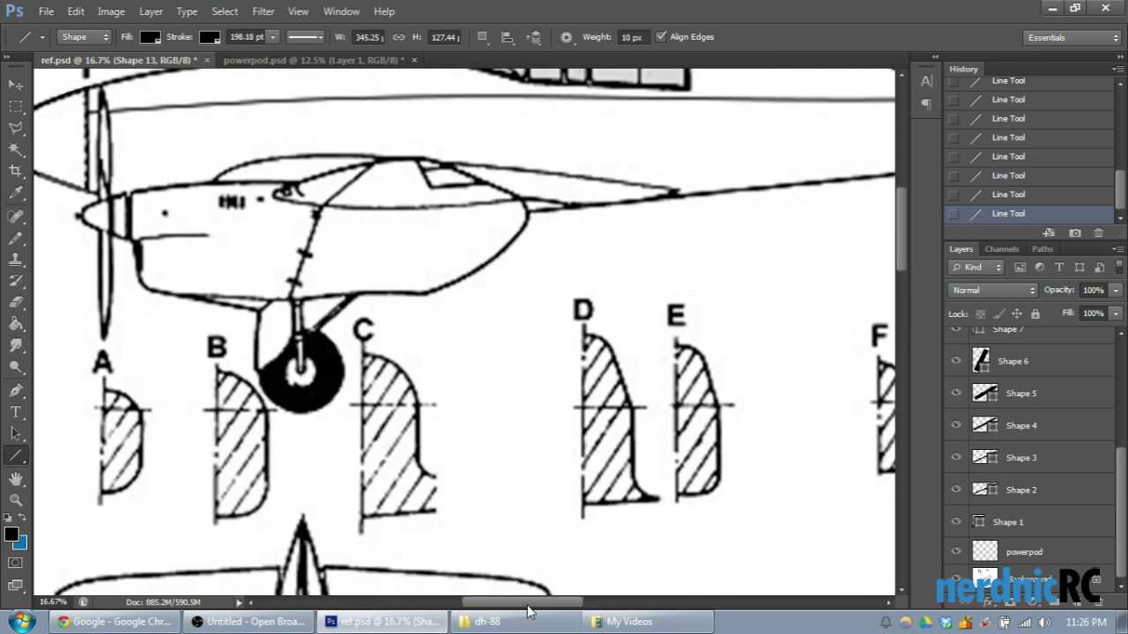
Step: Extend the lower fuselage contour from station A into the nacelle front, and draw a line segment along the fuselage underside just behind the nacelle
scroll(528, 608, left, 3)
scroll(397, 396, up, 1)
scroll(261, 266, up, 1)
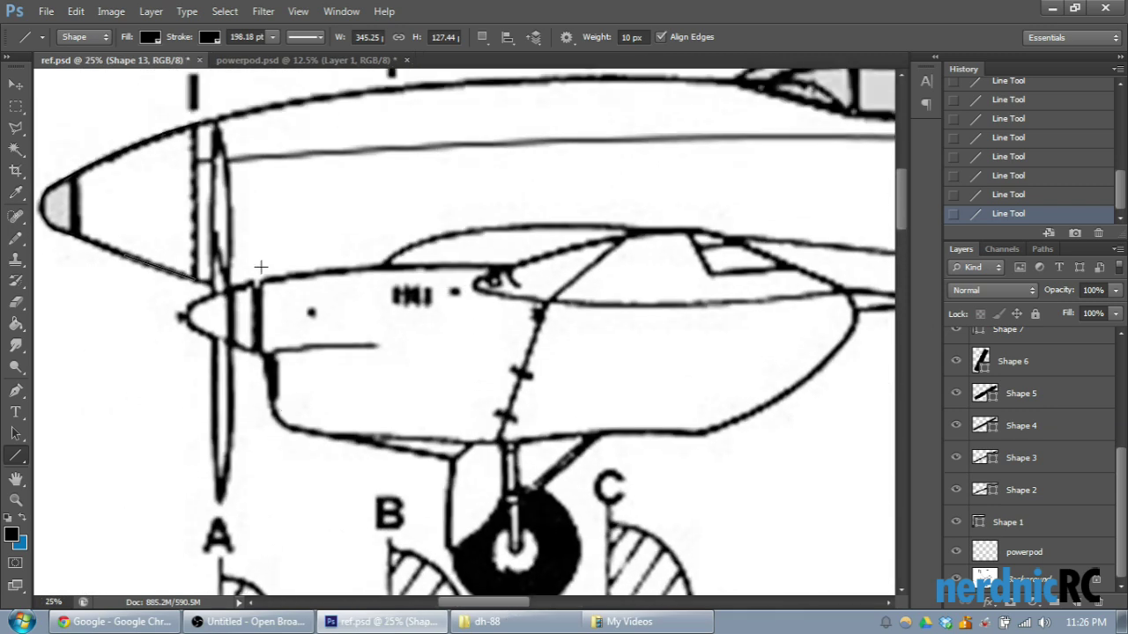
scroll(261, 266, up, 2)
scroll(246, 206, up, 1)
scroll(458, 606, left, 2)
scroll(458, 606, left, 1)
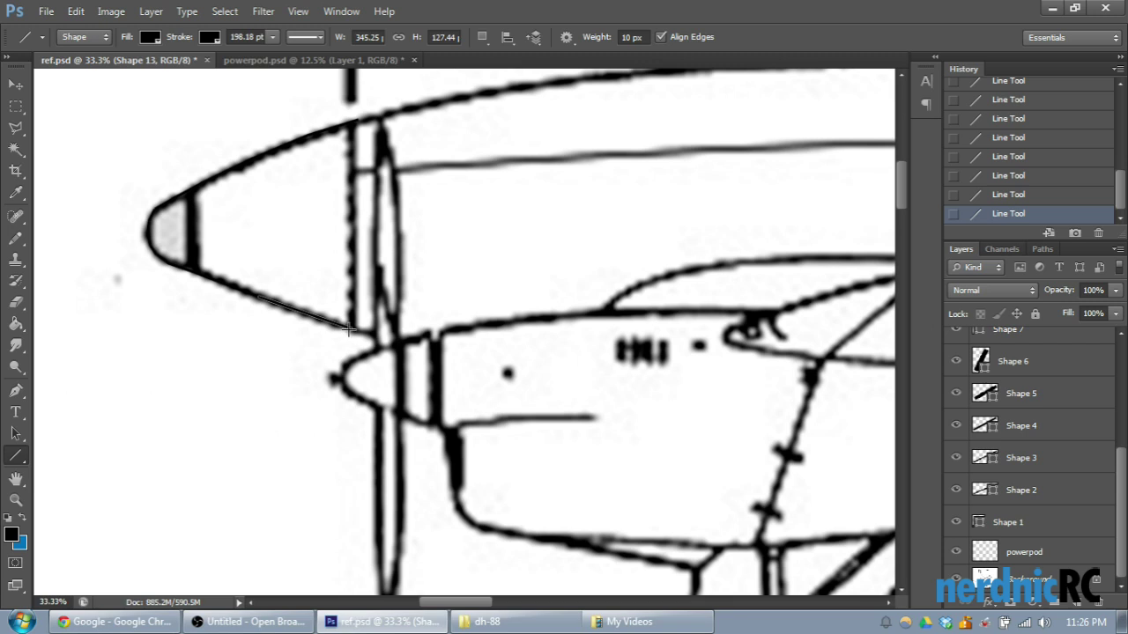
drag(350, 328, 425, 343)
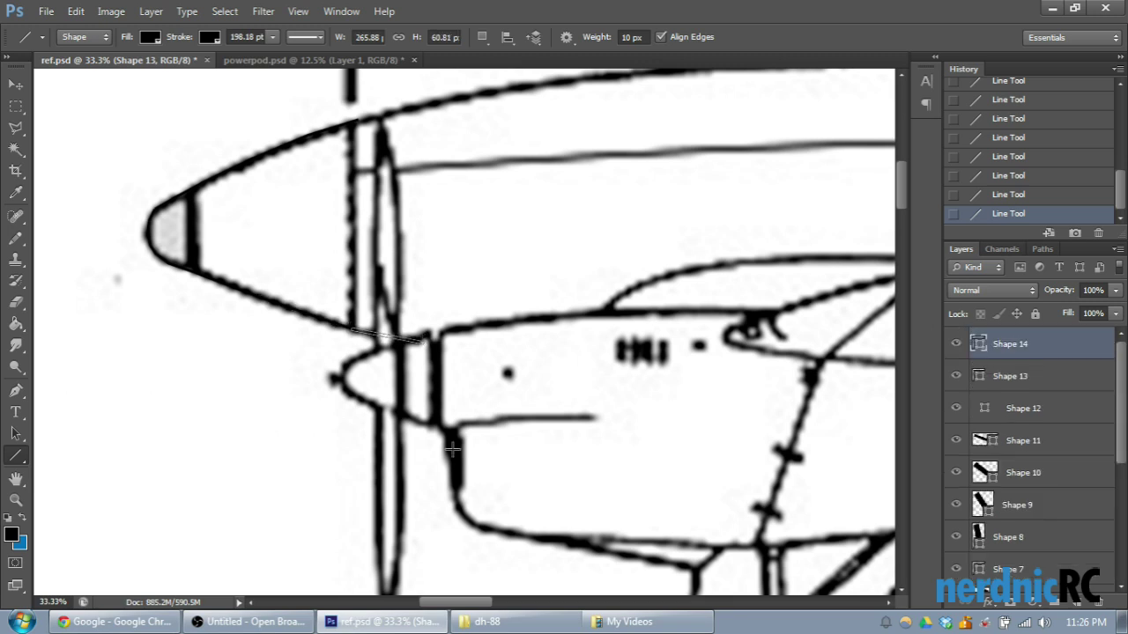
scroll(476, 606, right, 5)
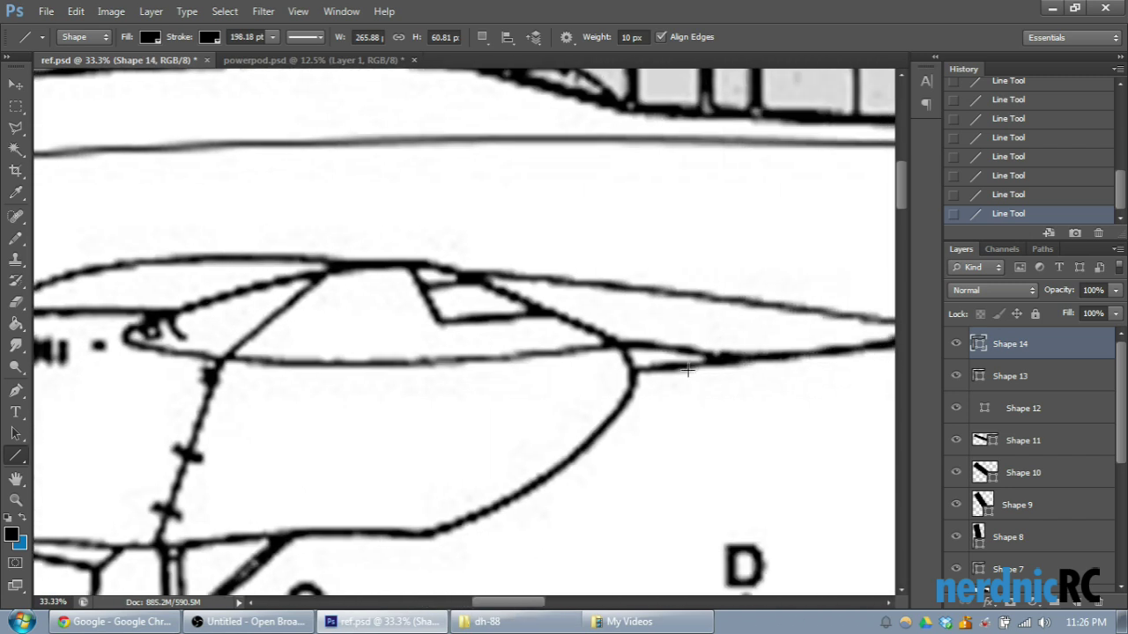
drag(708, 363, 599, 367)
mouse_move(542, 603)
mouse_down()
mouse_move(506, 596)
mouse_move(502, 572)
mouse_up()
Step: Bridge the lower fuselage contour across the engine nacelle with five connected 10 px black line segments
key(ctrl+minus)
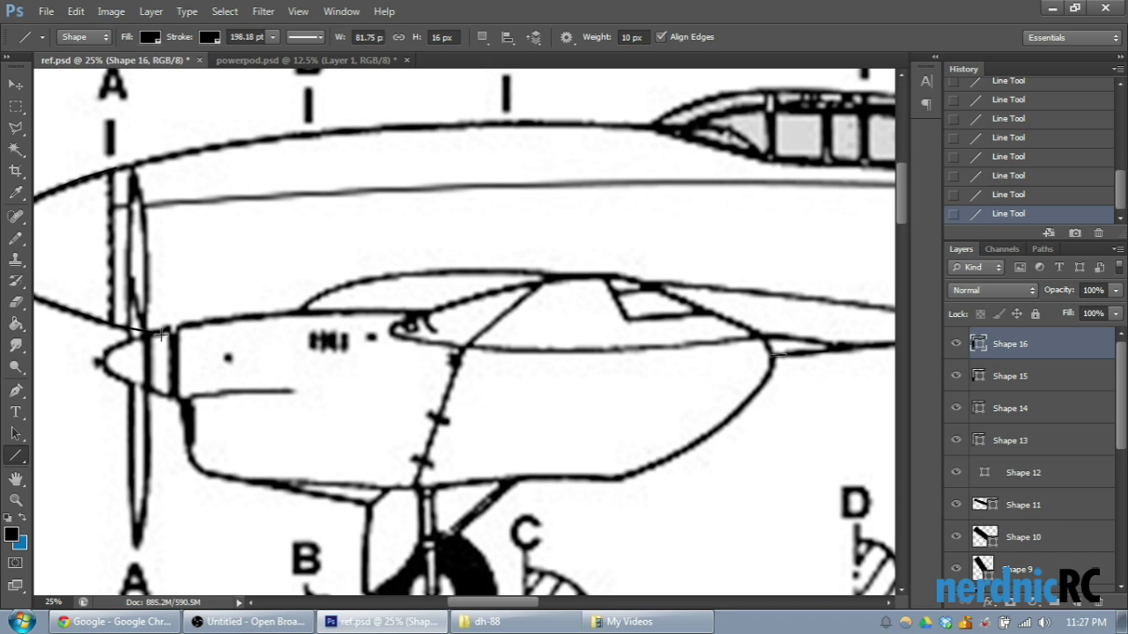
drag(164, 333, 399, 356)
drag(399, 356, 776, 357)
Step: Hide the Background layer to inspect the traced lower fuselage contour, and show the layer again
scroll(1002, 469, down, 5)
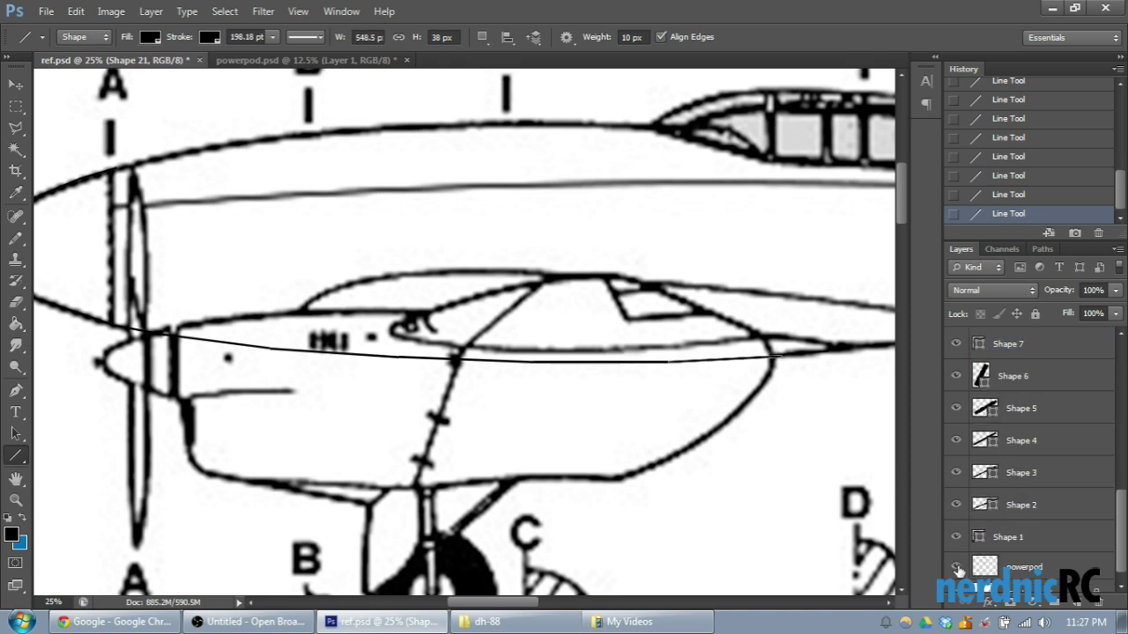
scroll(959, 571, down, 1)
click(958, 579)
key(ctrl+minus)
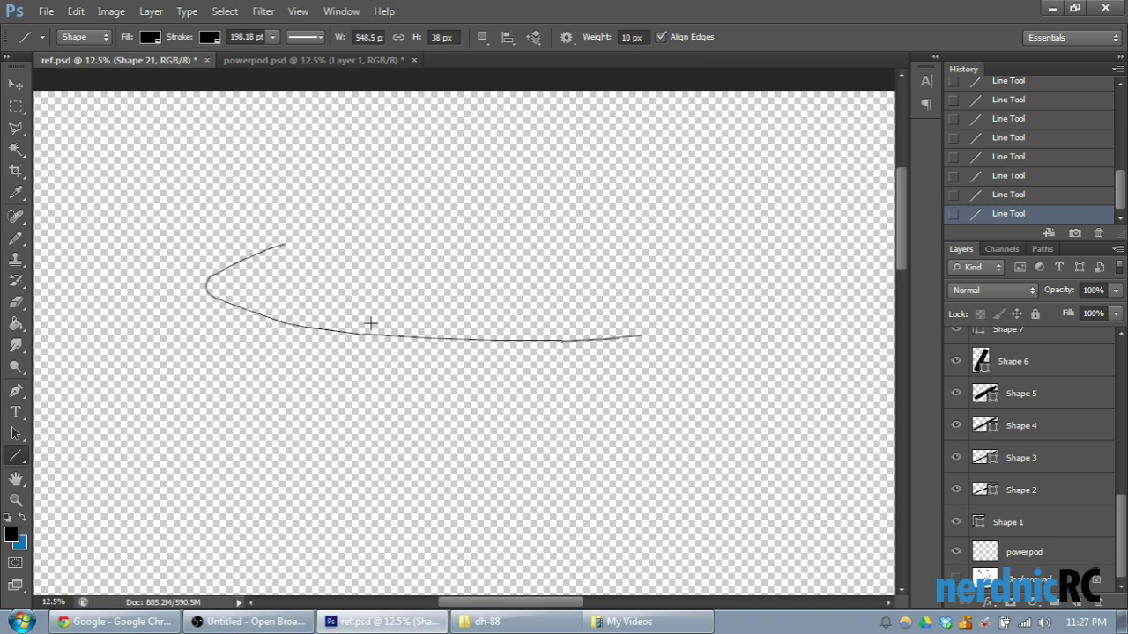
scroll(371, 324, up, 1)
scroll(374, 313, up, 1)
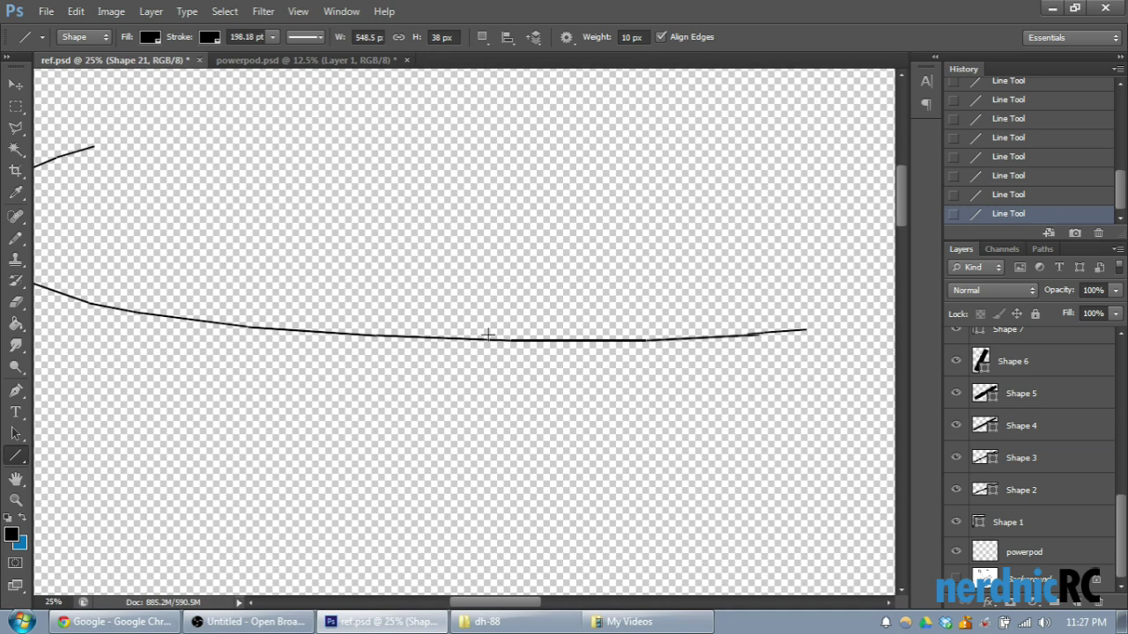
click(956, 579)
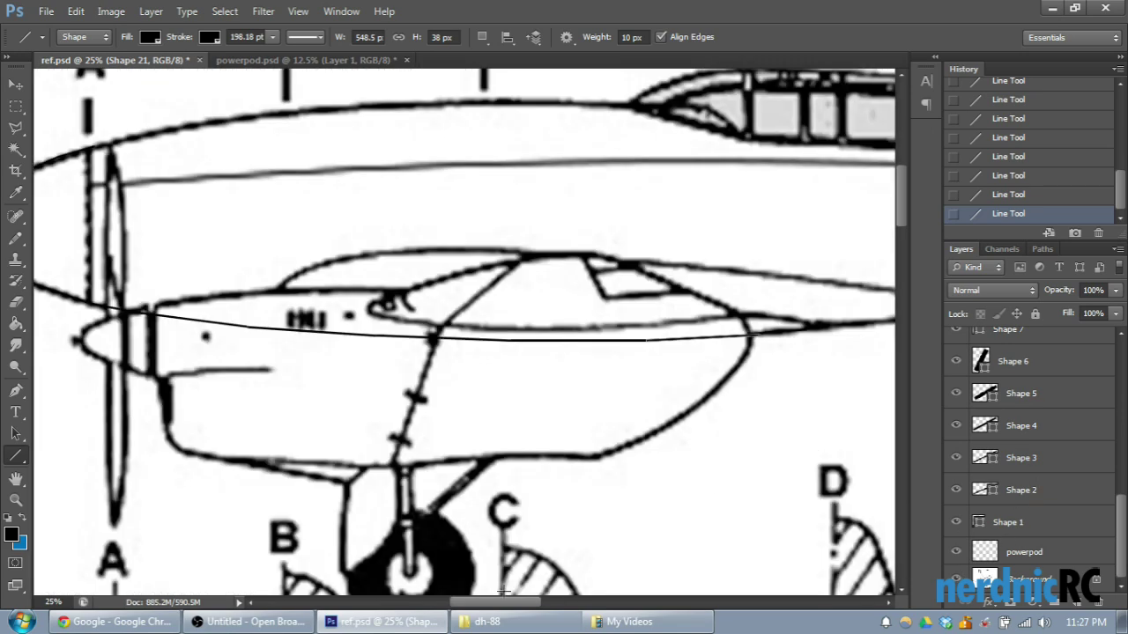
Step: Trace the fuselage underside from the rear of the nacelle to the dashed line near the tail skid with four connected line segments
scroll(504, 591, right, 5)
scroll(494, 494, up, 1)
scroll(493, 489, up, 1)
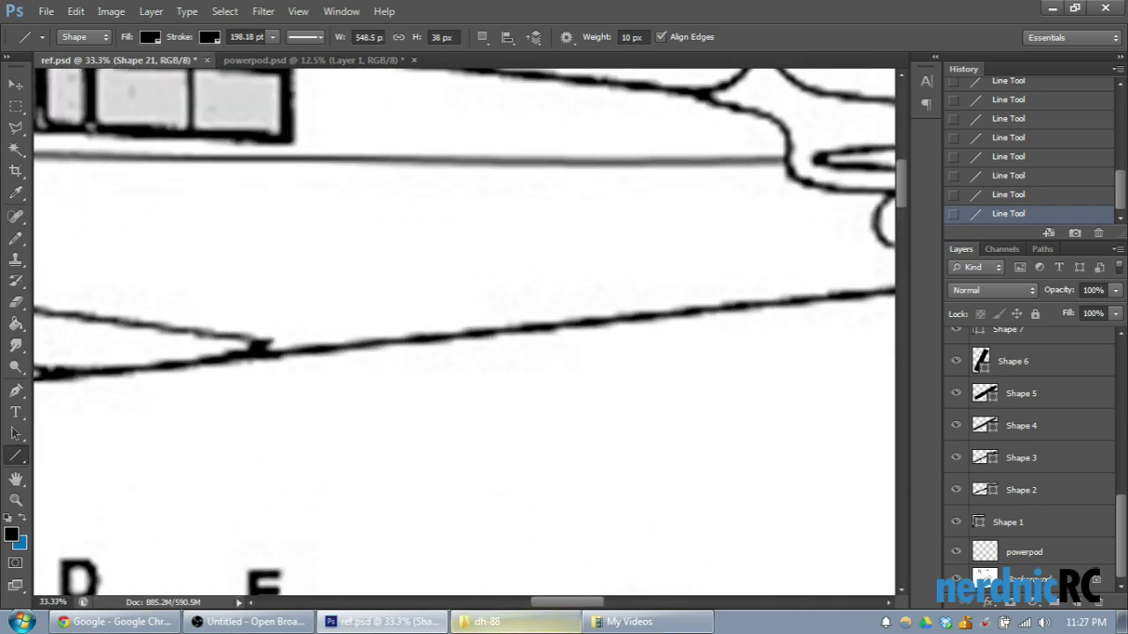
scroll(564, 608, left, 3)
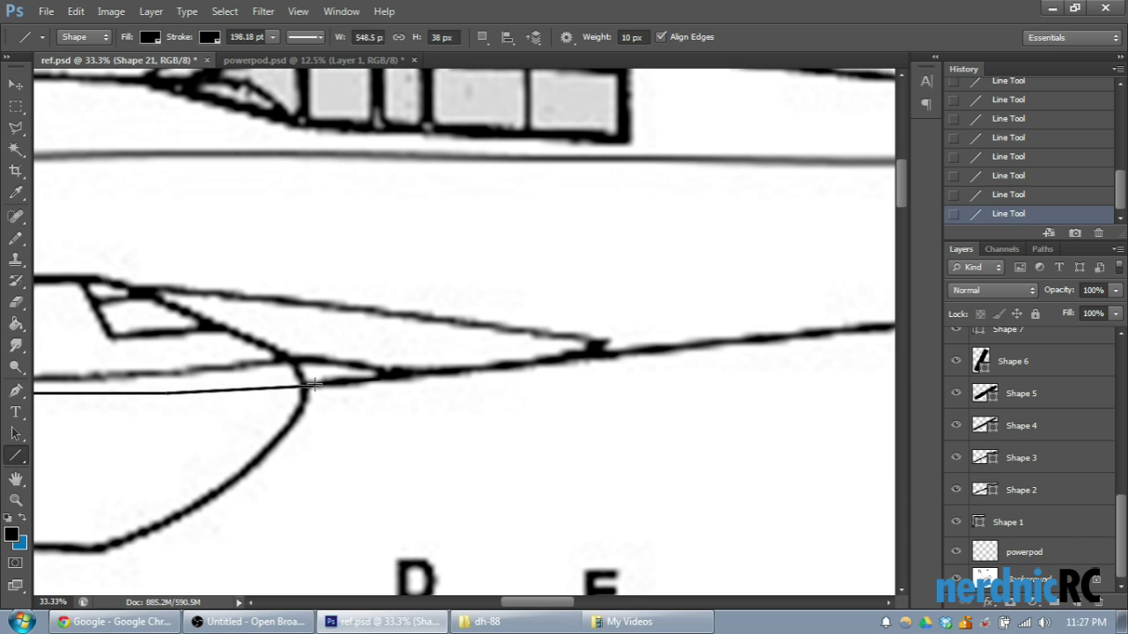
drag(314, 385, 756, 339)
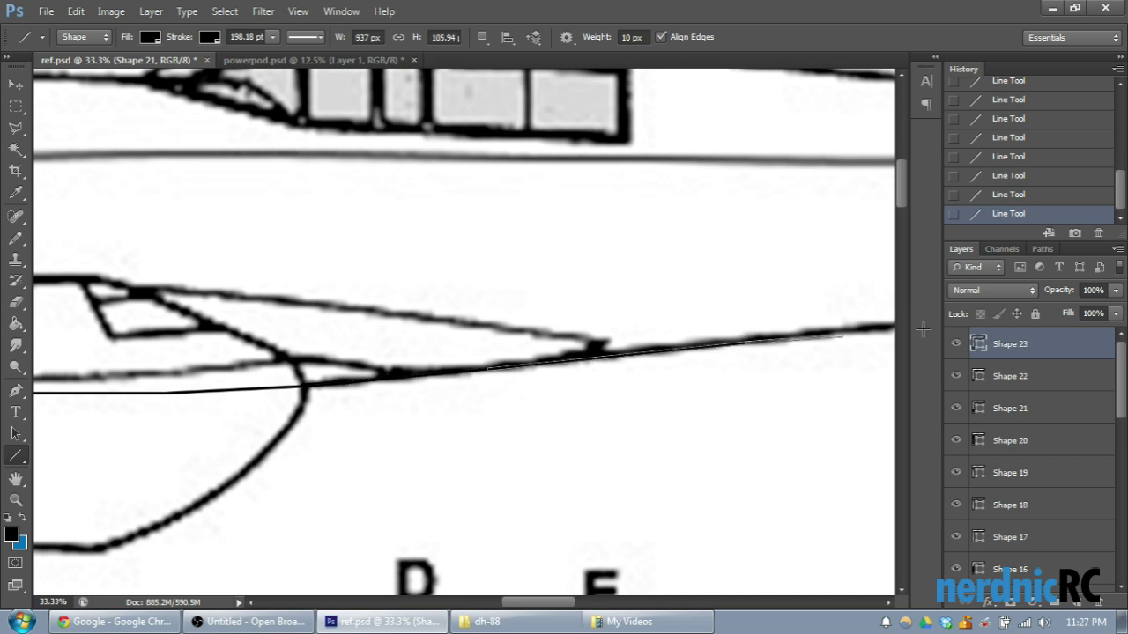
scroll(756, 339, right, 5)
drag(393, 336, 760, 302)
drag(760, 302, 579, 337)
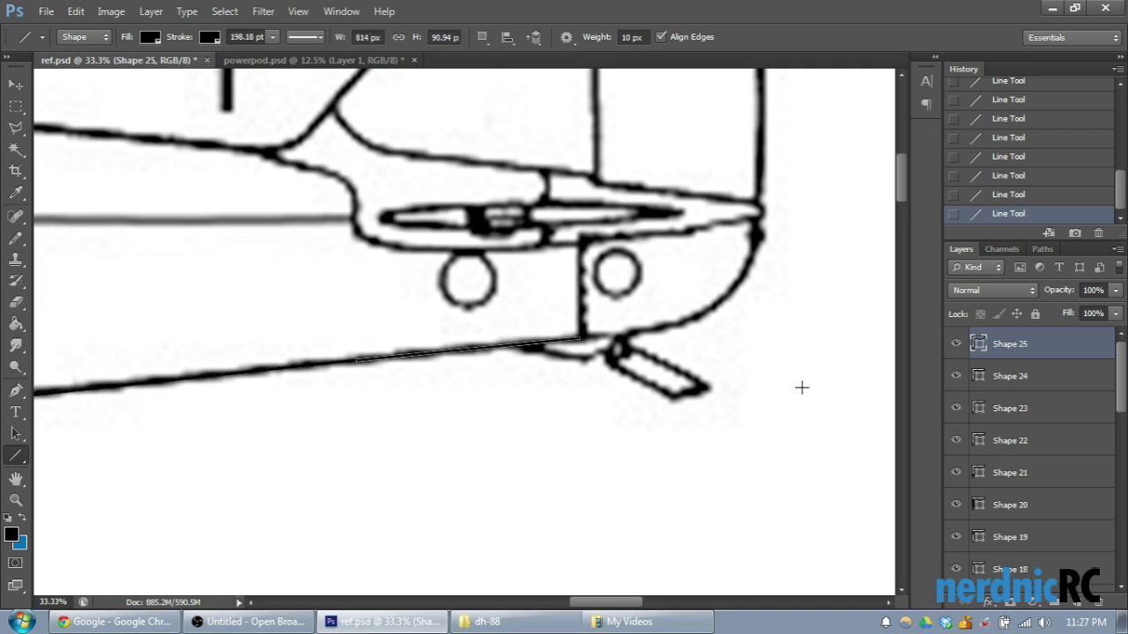
key(ctrl+minus)
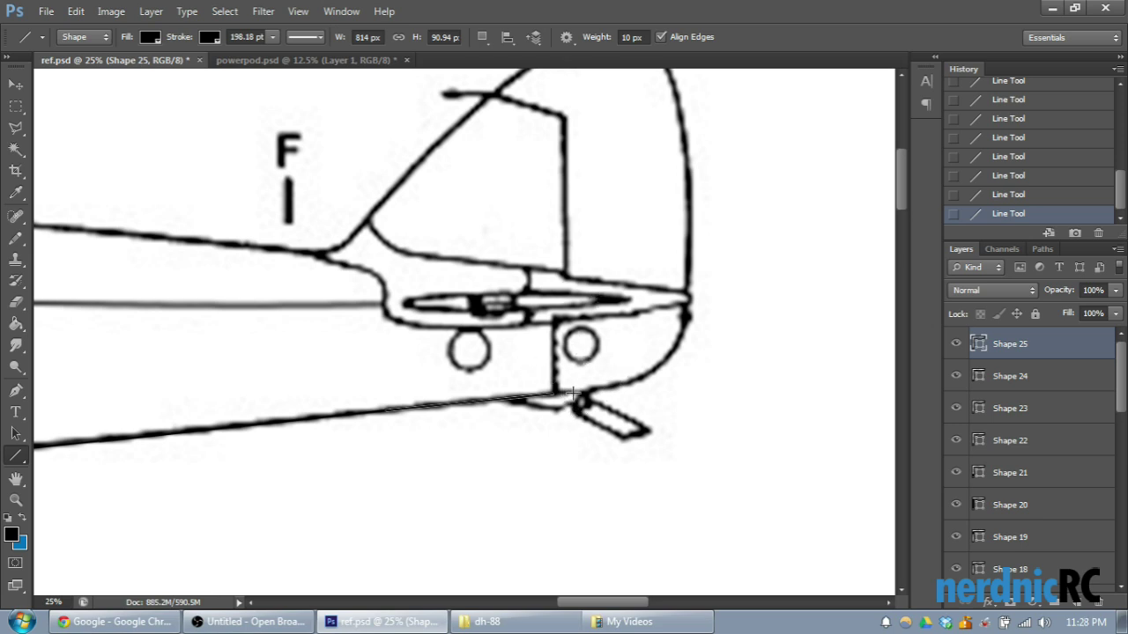
Step: Draw a 404 px tall vertical line at the dashed tail line, from the traced underside up towards the horizontal stabilizer
scroll(574, 394, down, 1)
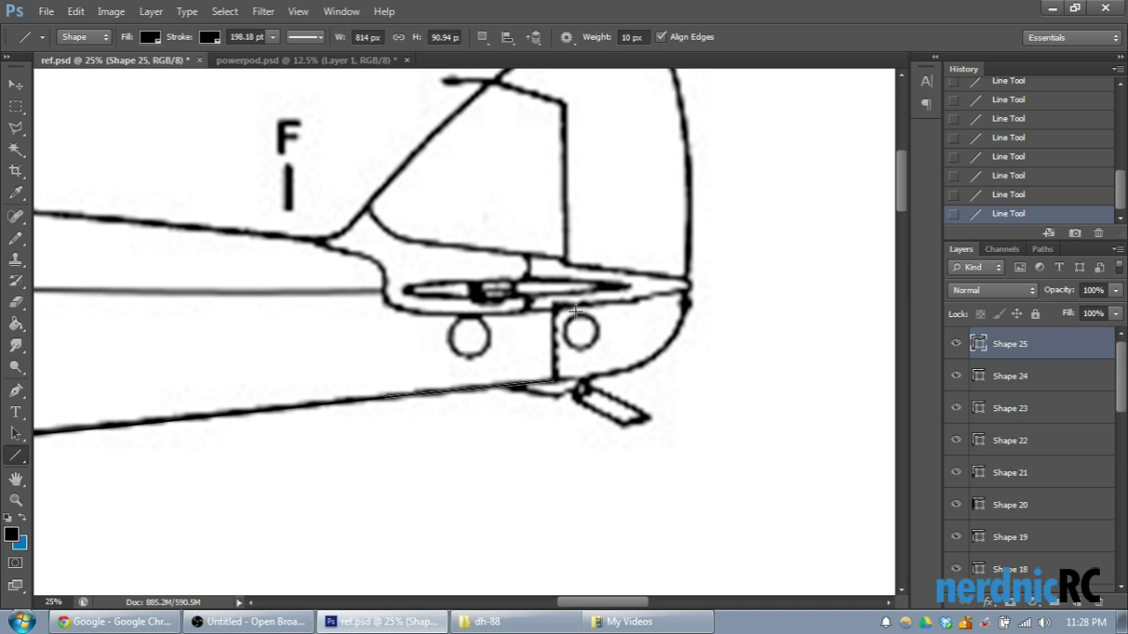
scroll(496, 218, up, 3)
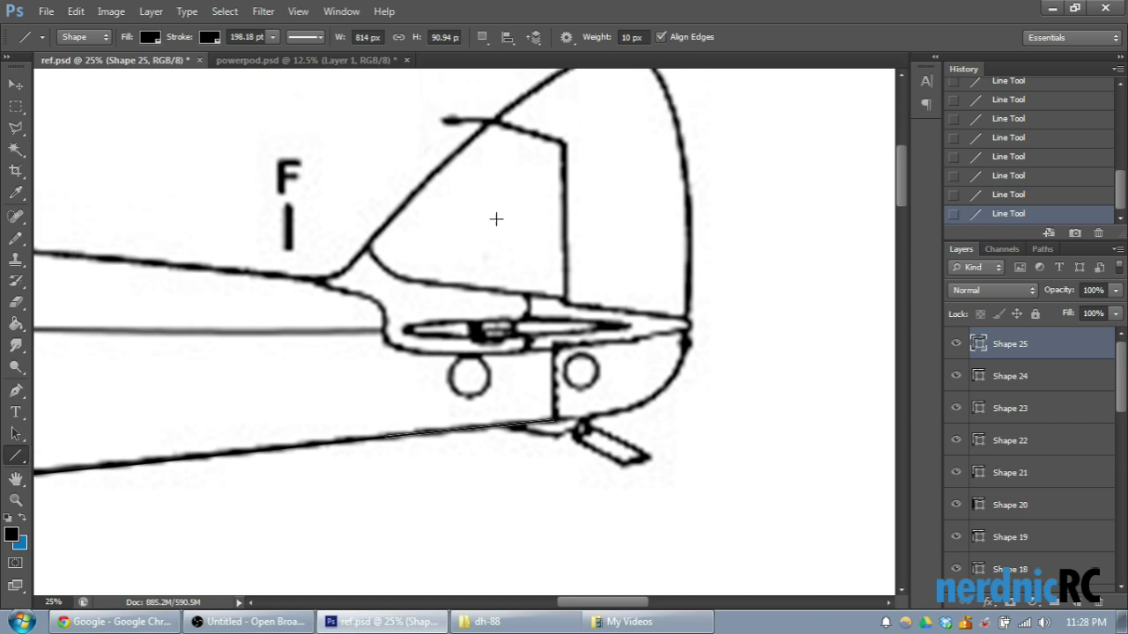
scroll(396, 225, up, 2)
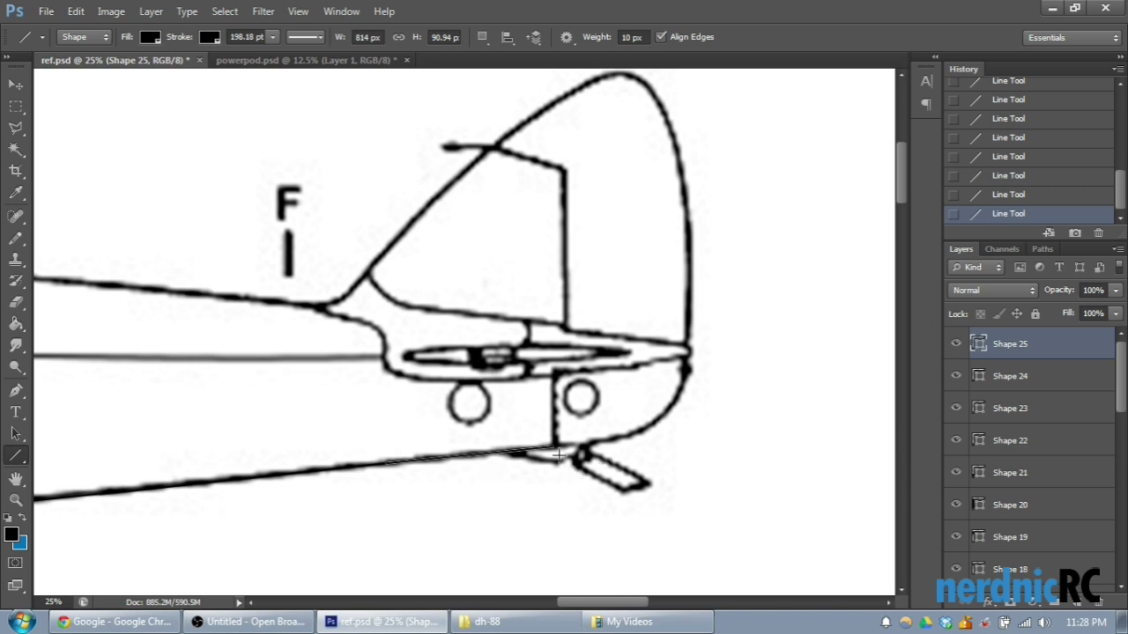
scroll(559, 458, up, 1)
scroll(559, 454, down, 1)
scroll(617, 450, up, 1)
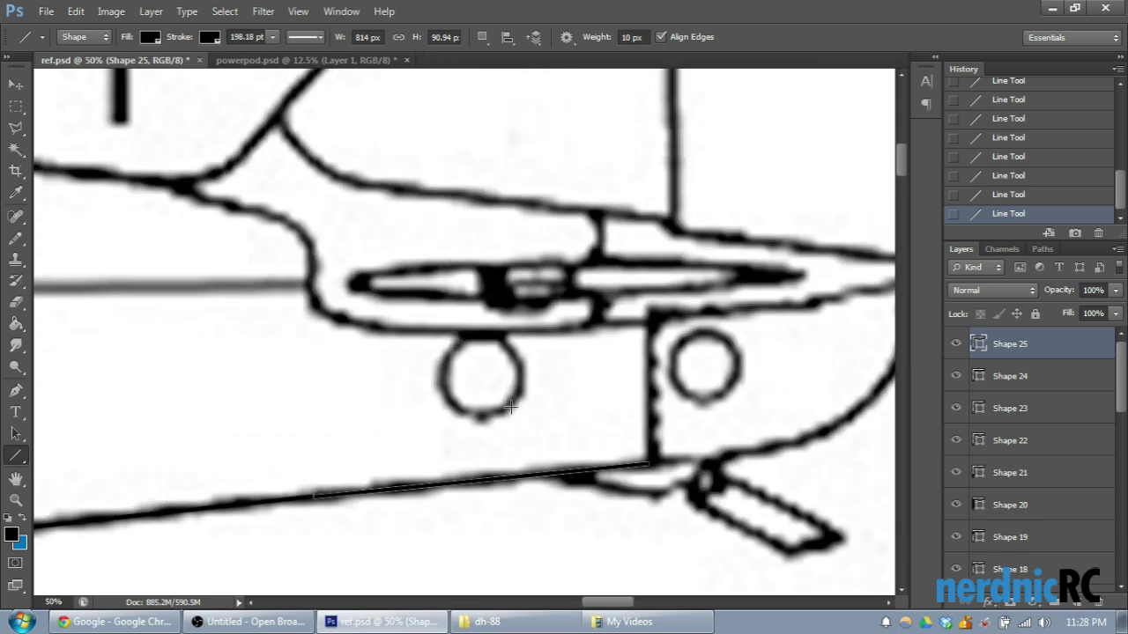
drag(647, 436, 658, 266)
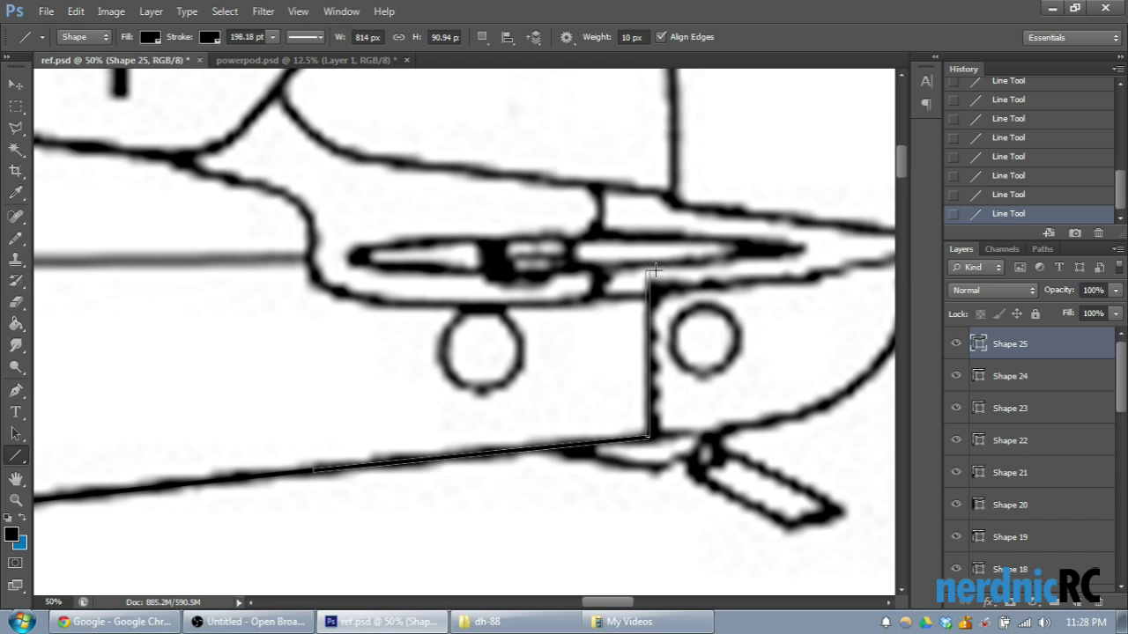
drag(654, 268, 655, 268)
Step: Examine the fuselage side view, the cross-sections and the tail and nose in the plan view
key(ctrl+minus)
scroll(726, 405, up, 1)
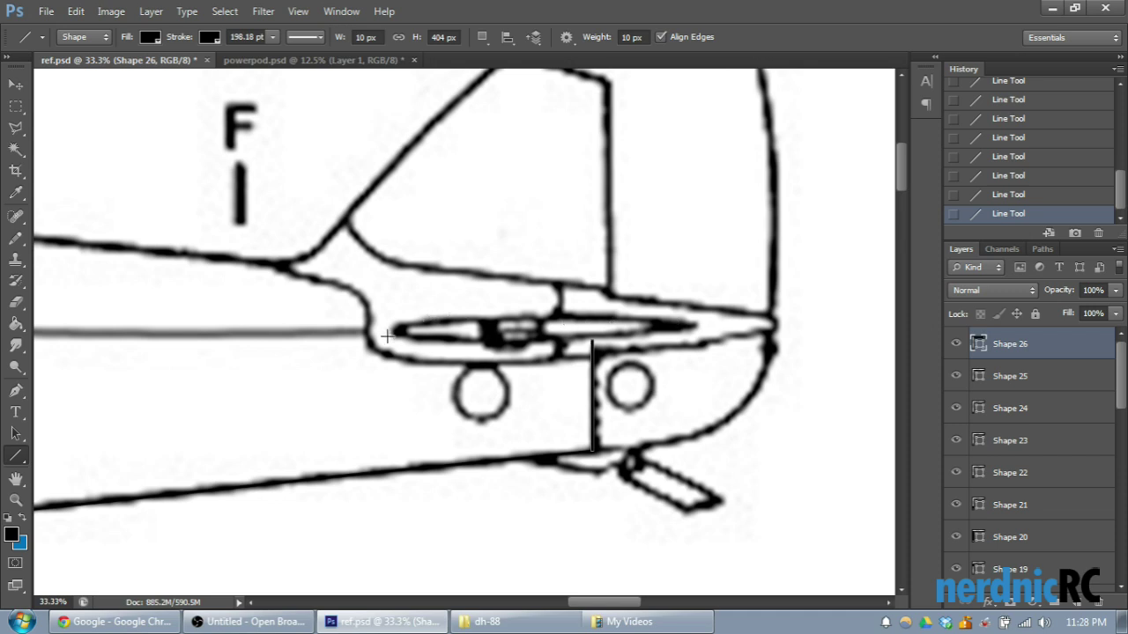
scroll(538, 355, down, 5)
key(ctrl+minus)
key(ctrl+minus)
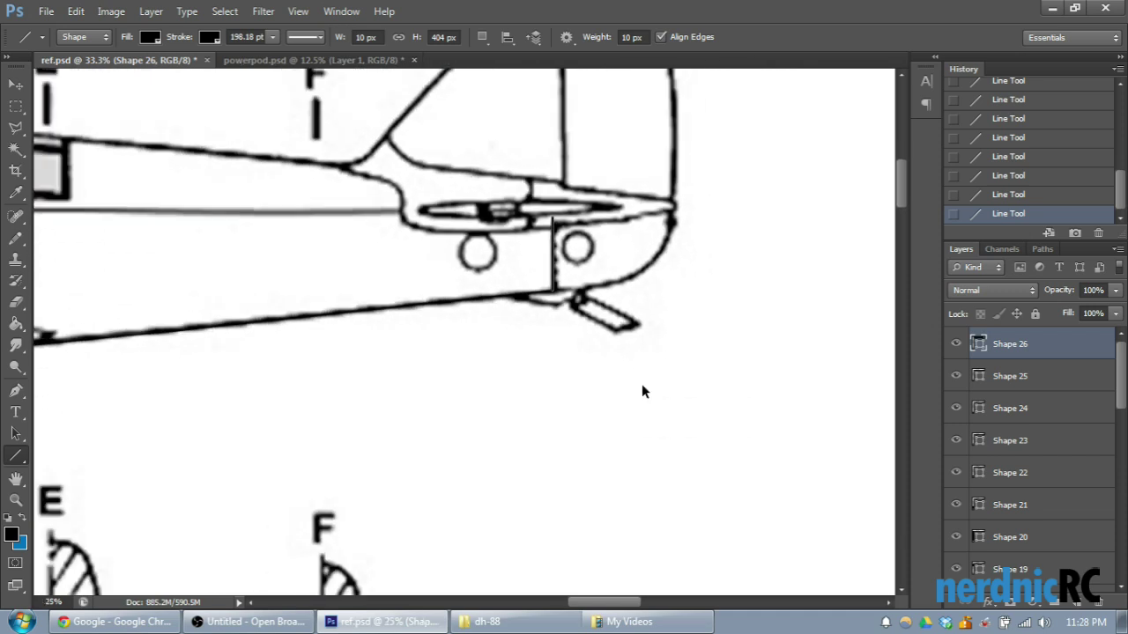
scroll(522, 421, down, 3)
scroll(522, 421, up, 3)
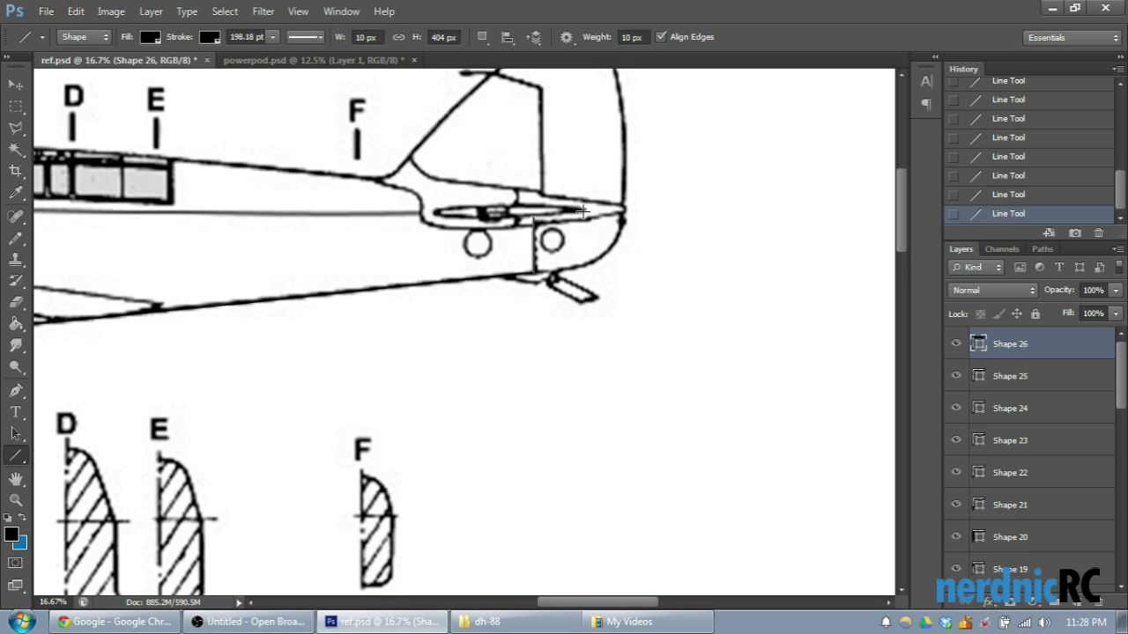
drag(899, 238, 900, 483)
drag(550, 602, 470, 587)
scroll(499, 423, up, 5)
drag(899, 408, 905, 286)
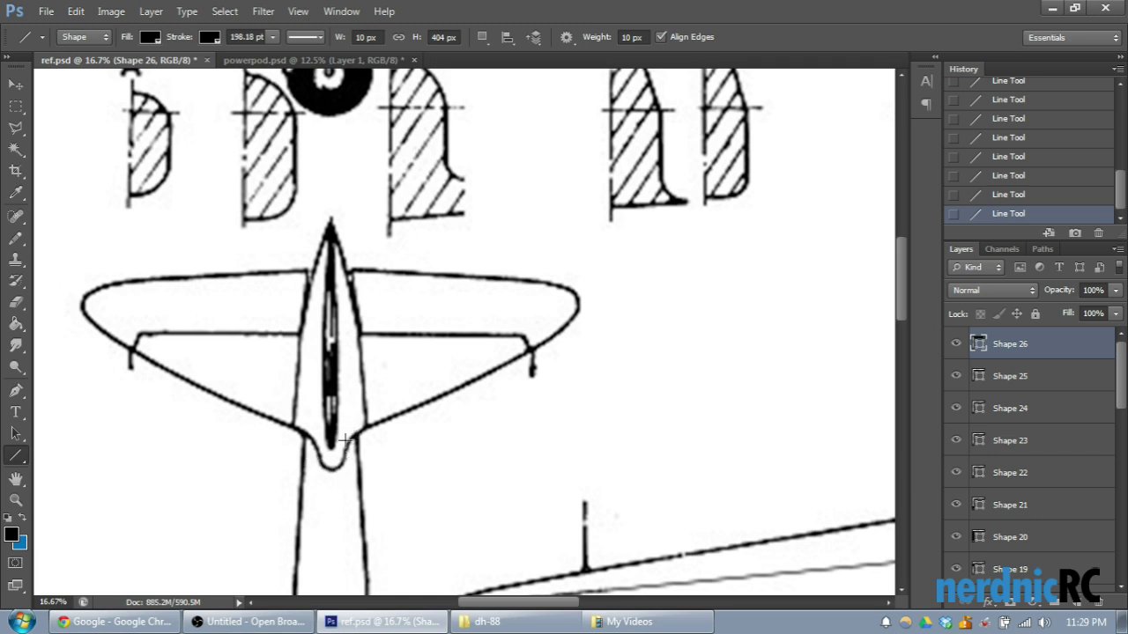
drag(475, 603, 573, 598)
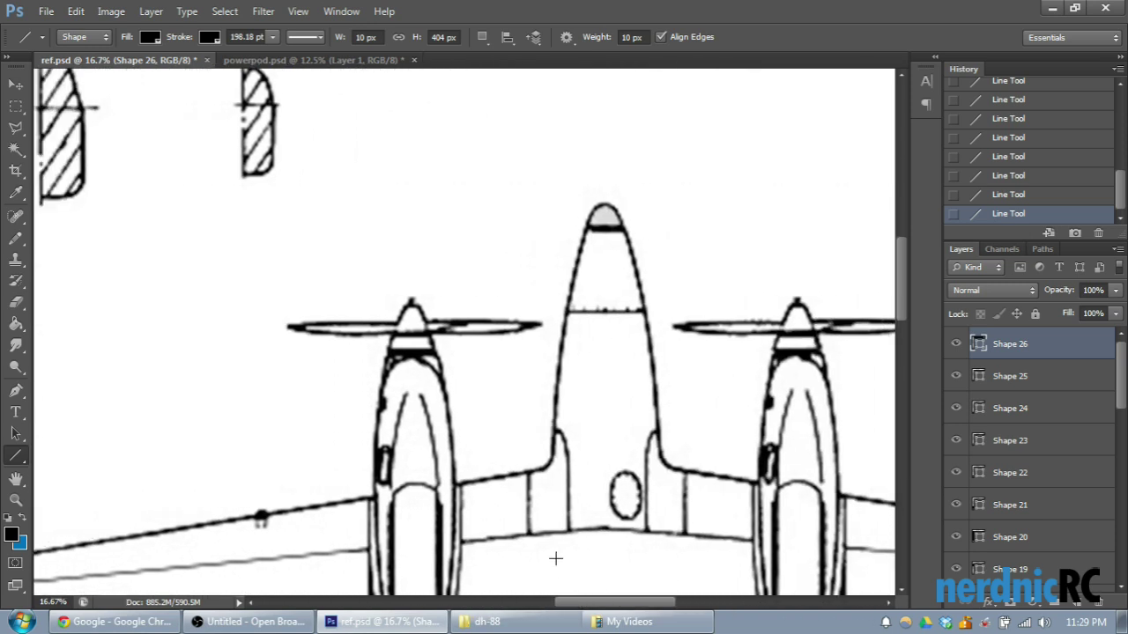
Step: Draw an 828 px horizontal line from the top of the vertical tail line forward to the front of the stabilizer fairing
scroll(559, 396, up, 10)
scroll(585, 298, up, 1)
key(ctrl+plus)
key(ctrl+plus)
key(ctrl+plus)
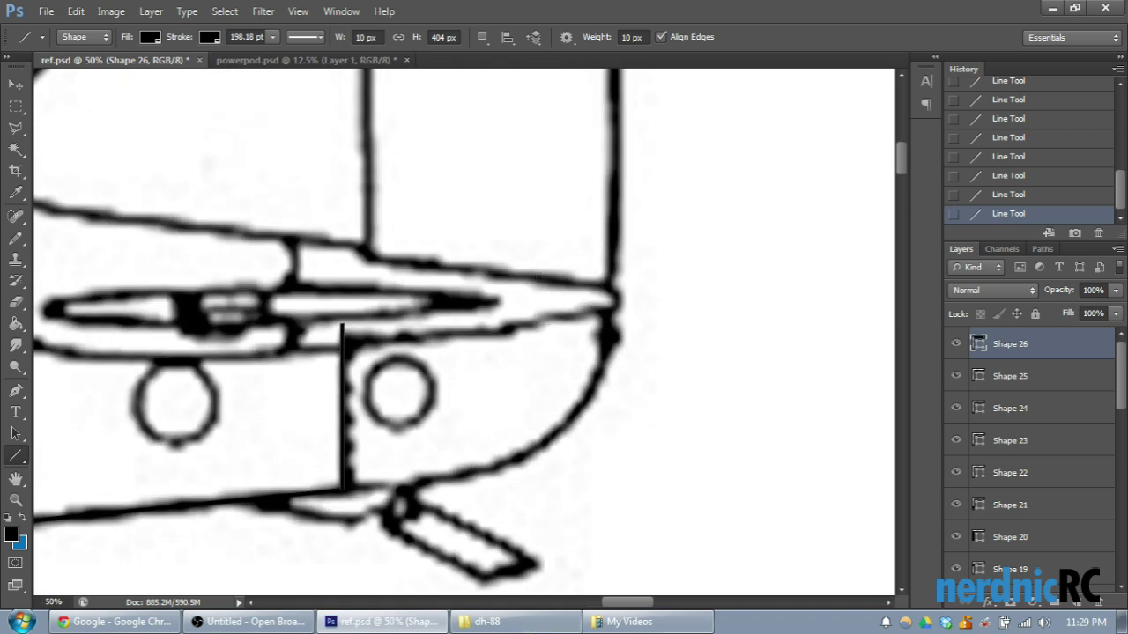
drag(623, 602, 608, 603)
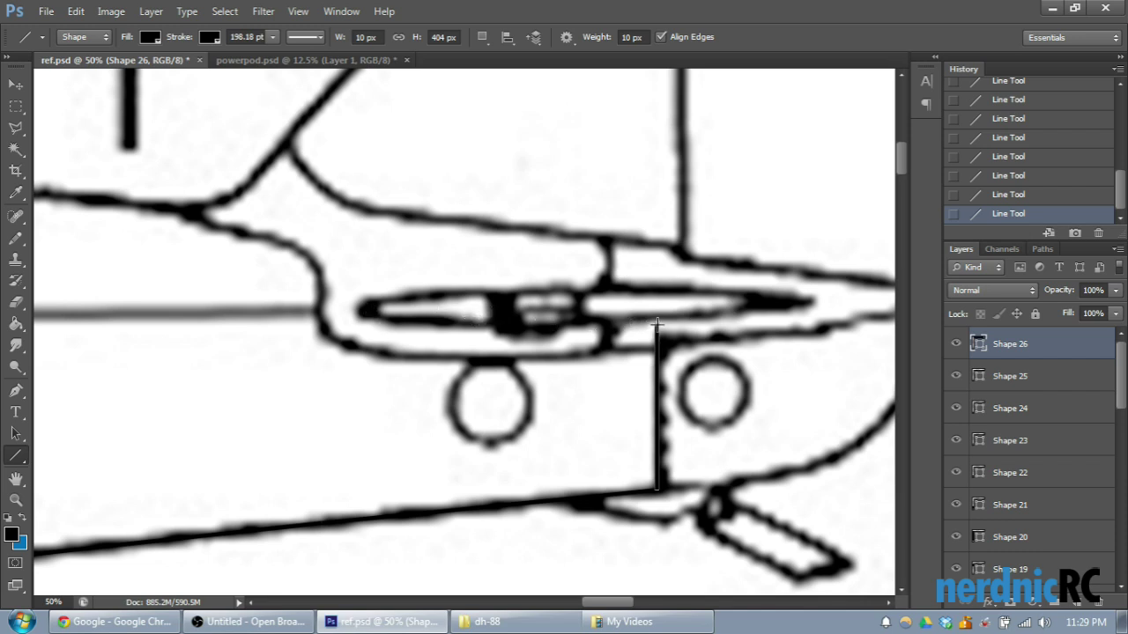
drag(656, 326, 316, 326)
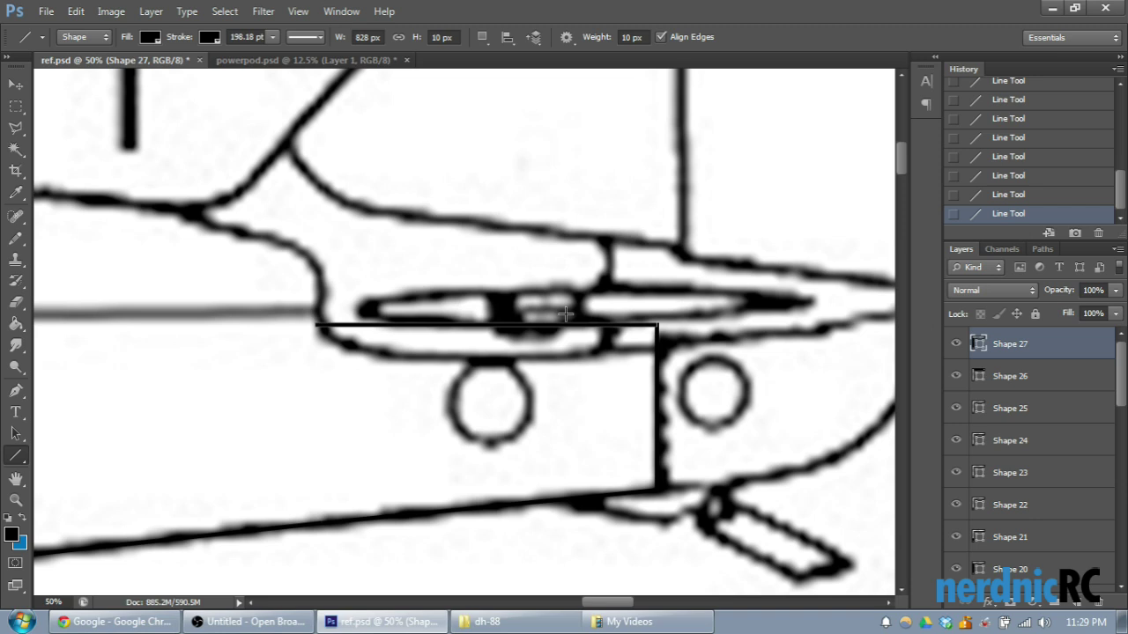
Step: Try marking a slot for the stabilizer with a second horizontal line above the first and a 55 px vertical end line
drag(315, 303, 655, 302)
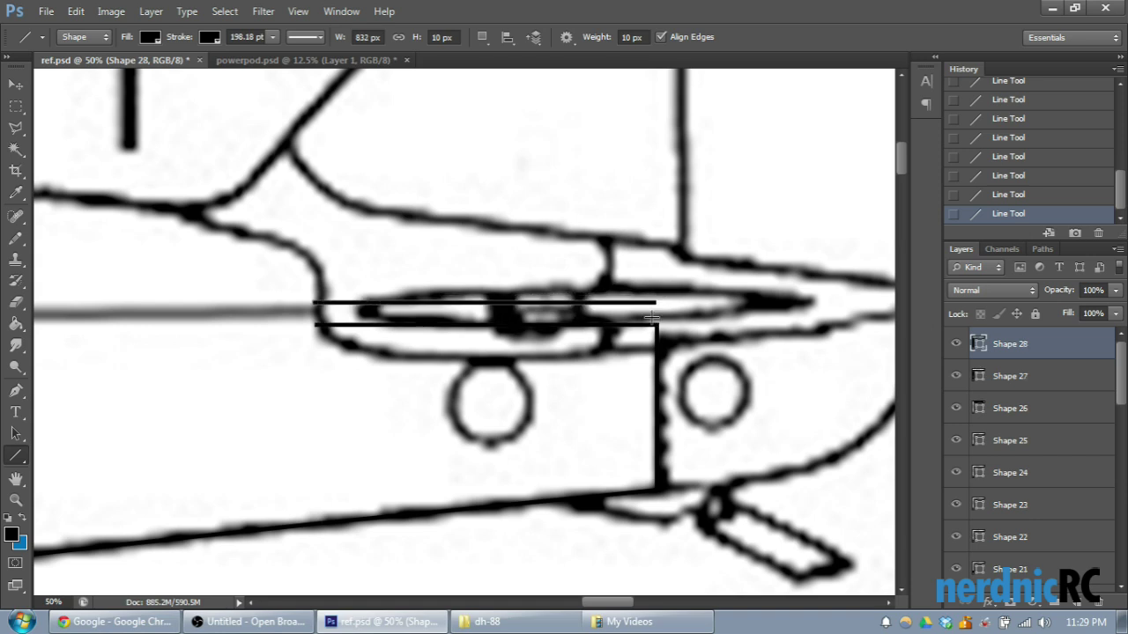
click(1032, 194)
key(ctrl+plus)
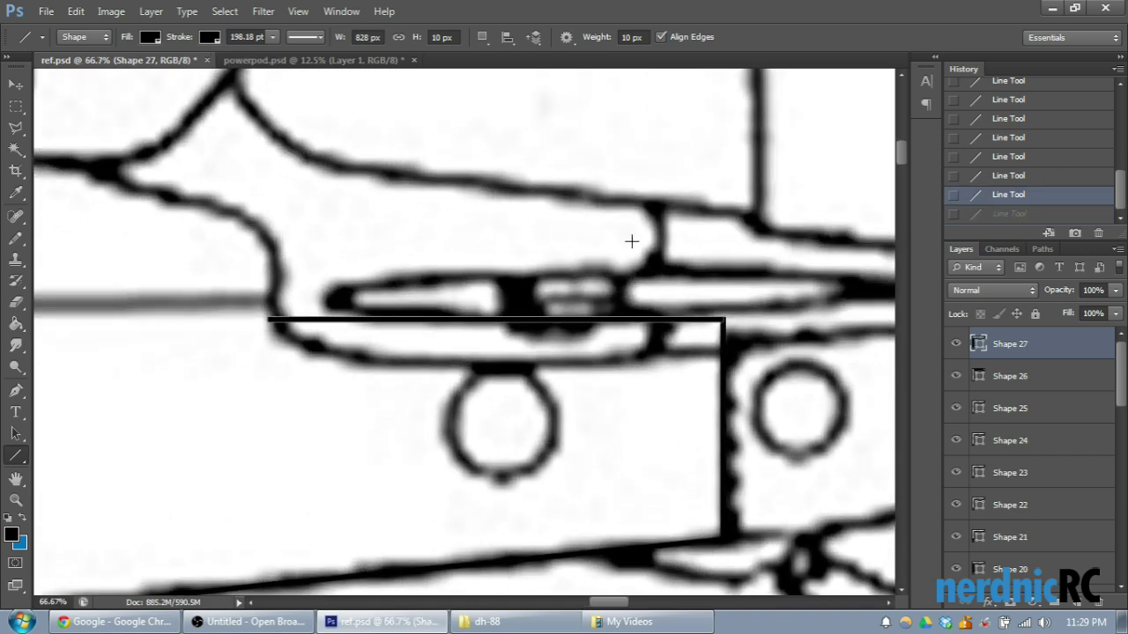
scroll(723, 291, down, 1)
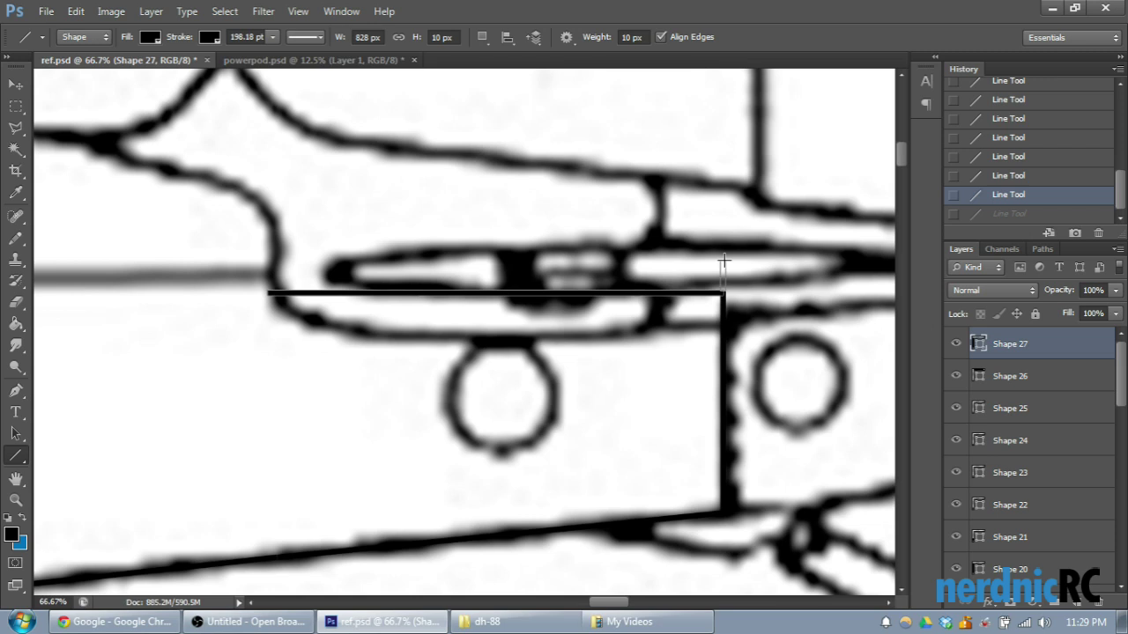
drag(722, 260, 722, 292)
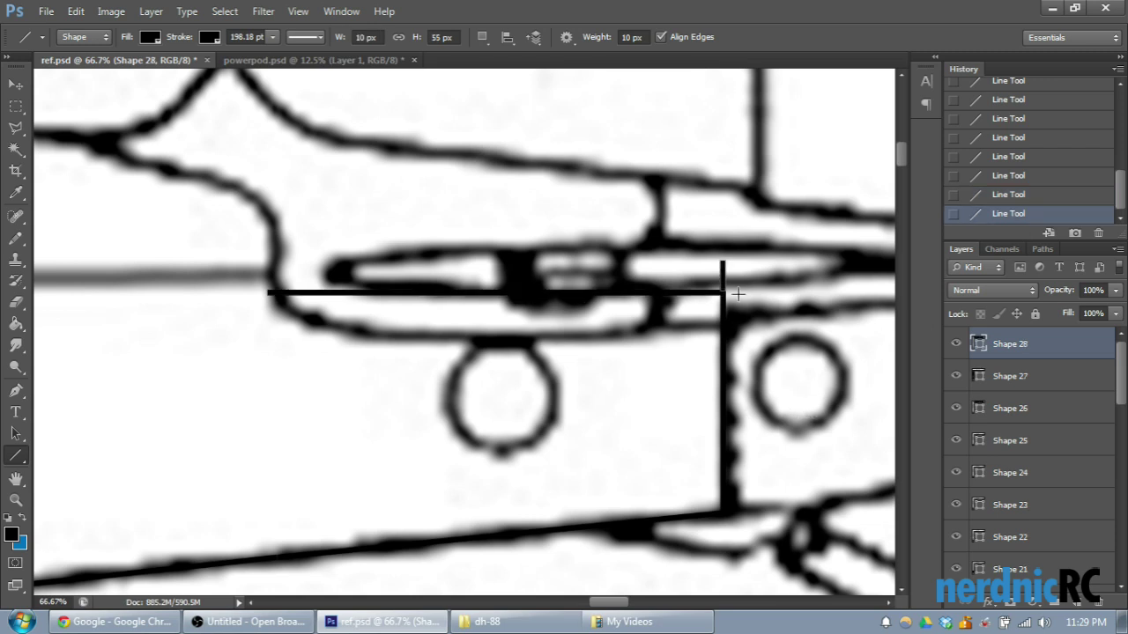
drag(721, 261, 269, 256)
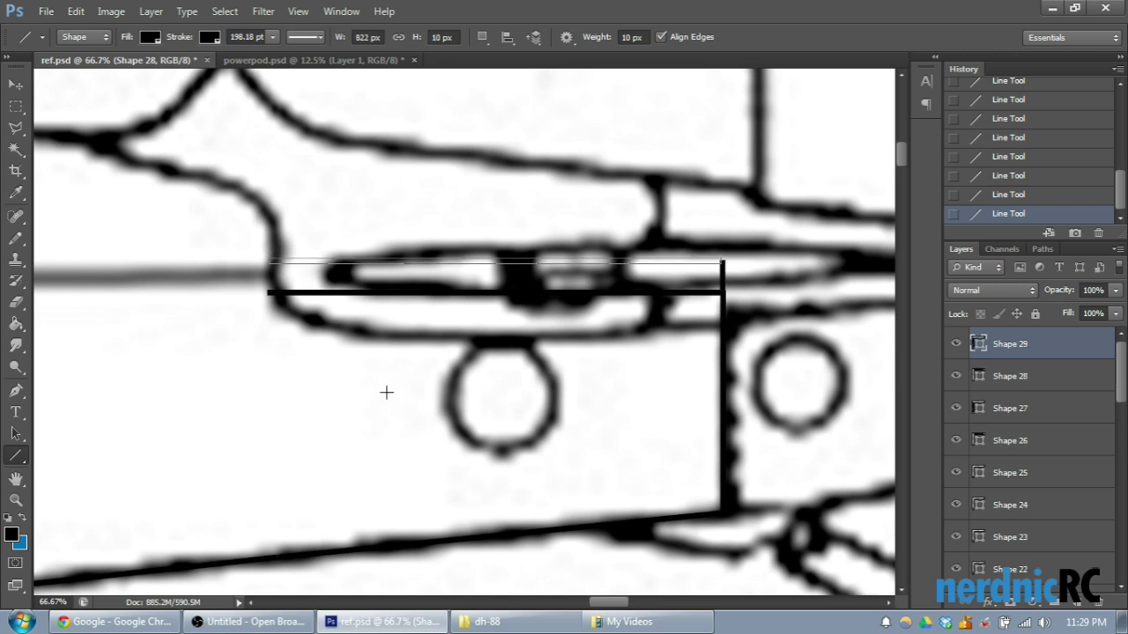
click(1012, 198)
key(ctrl+alt+z)
Step: Examine the side view with its station marks A to F and the matching fuselage cross-sections below
drag(608, 603, 613, 539)
key(ctrl+minus)
key(ctrl+minus)
key(ctrl+minus)
key(ctrl+minus)
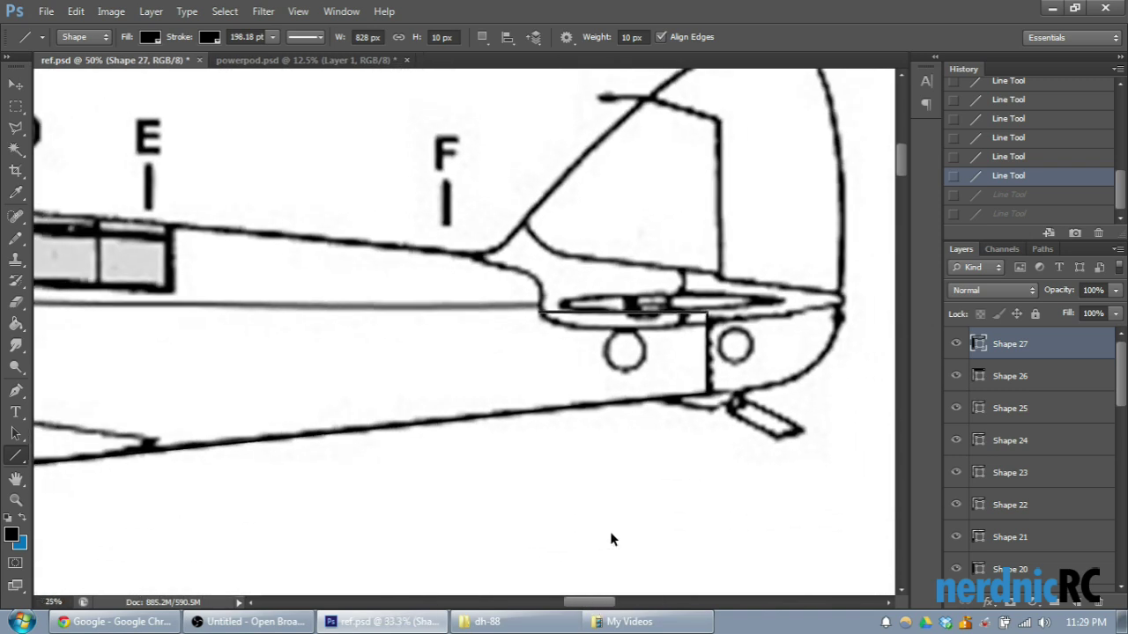
drag(616, 607, 571, 590)
scroll(614, 425, down, 1)
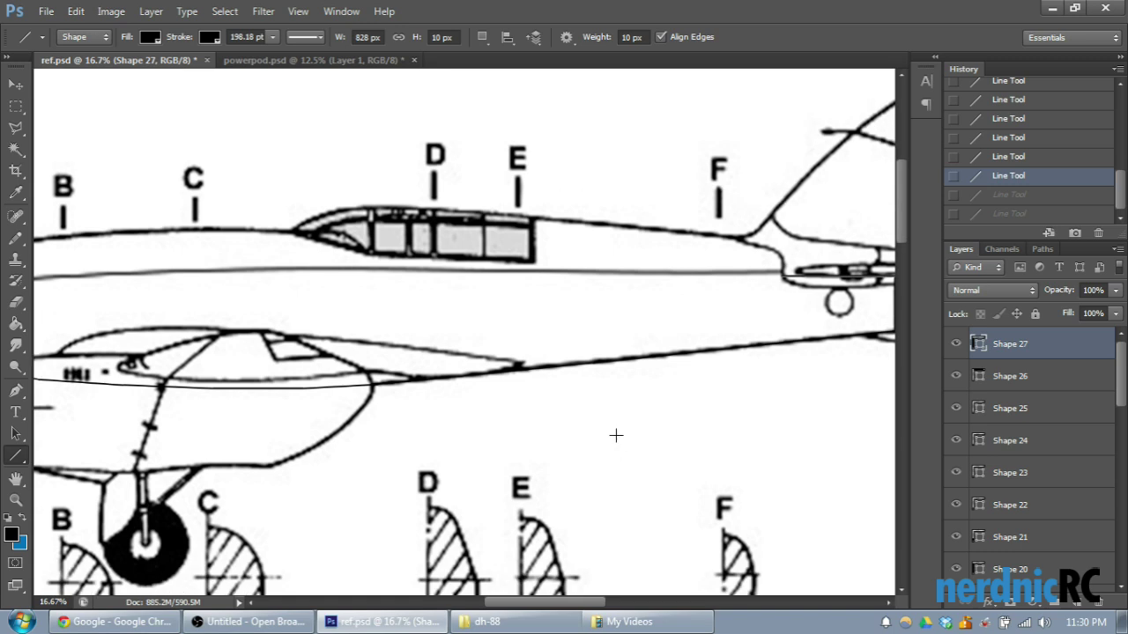
scroll(612, 436, down, 1)
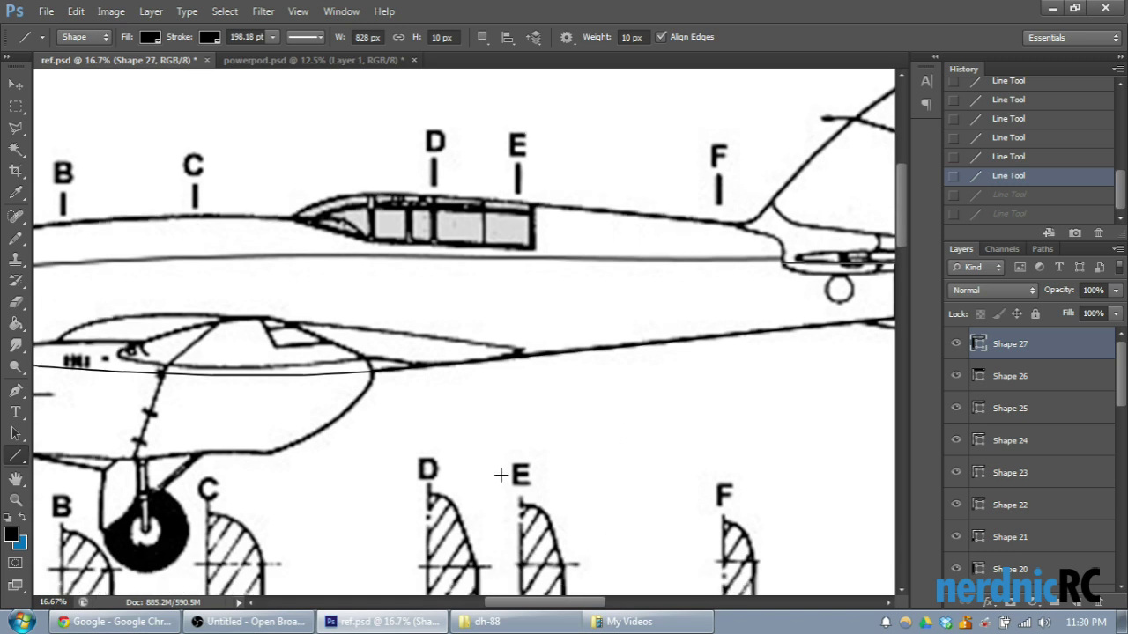
scroll(438, 502, down, 2)
scroll(515, 547, up, 1)
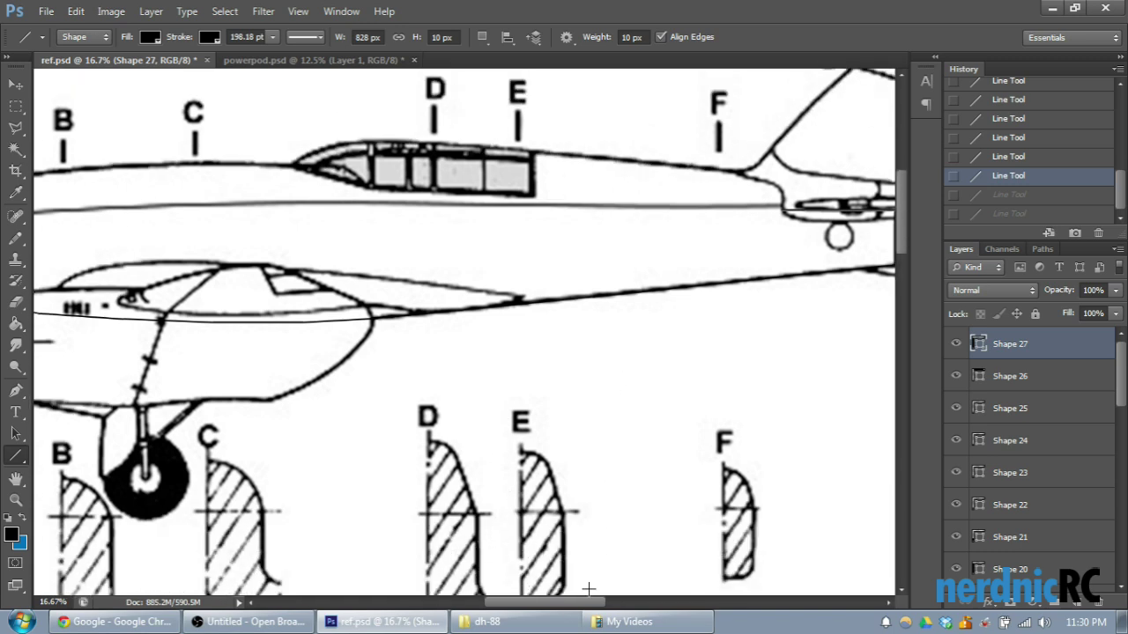
scroll(547, 573, down, 2)
drag(571, 610, 526, 608)
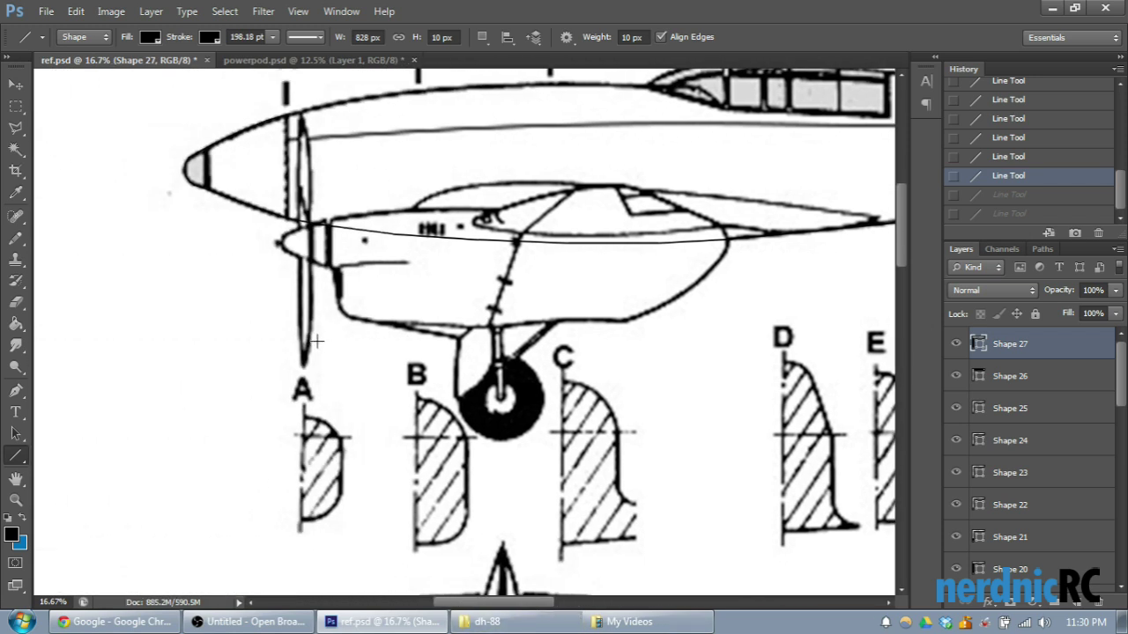
scroll(313, 339, down, 1)
scroll(370, 253, up, 1)
drag(473, 605, 511, 614)
scroll(572, 435, up, 5)
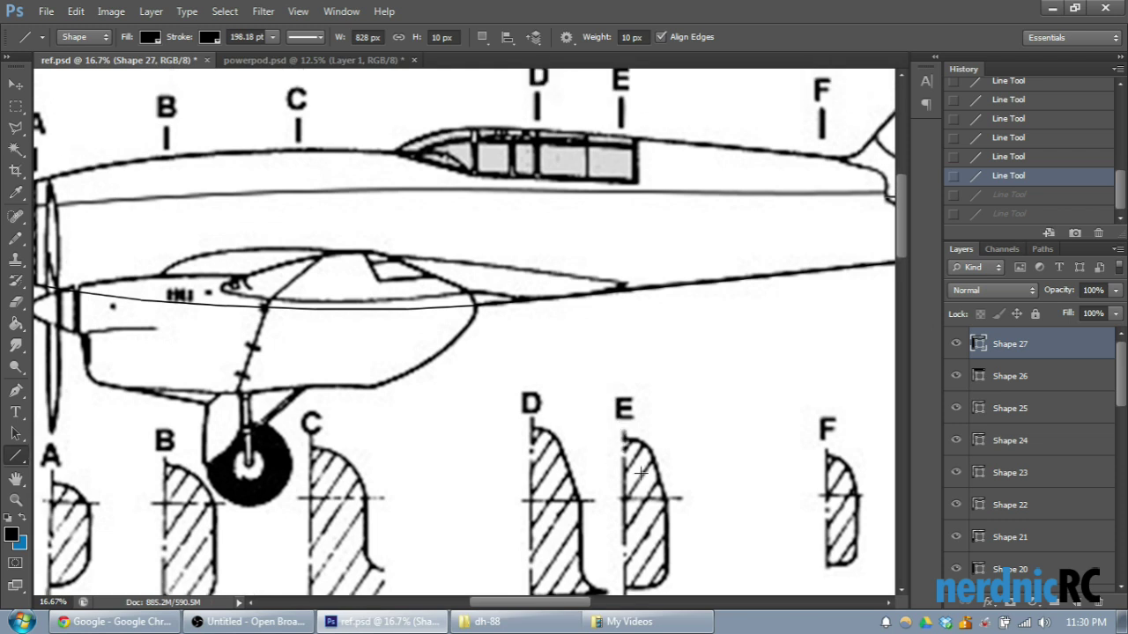
scroll(641, 473, up, 1)
scroll(636, 495, down, 2)
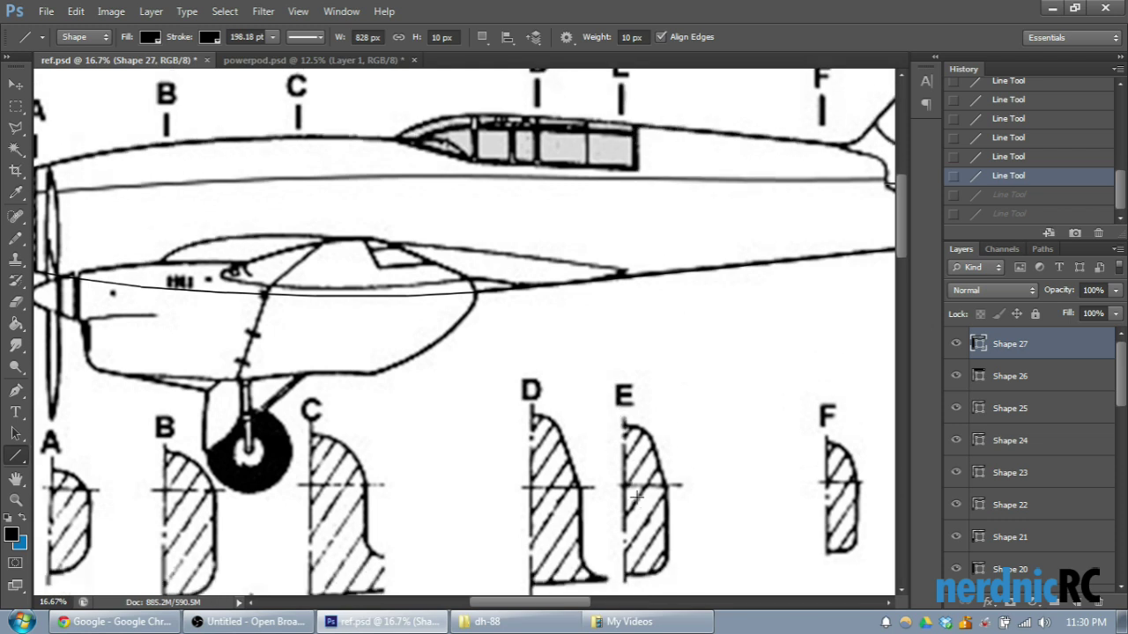
Step: Try drawing reference lines near the rear of the canopy and across cross-section E
mouse_move(612, 169)
mouse_down()
mouse_move(599, 178)
mouse_move(645, 183)
mouse_up()
drag(614, 483, 685, 487)
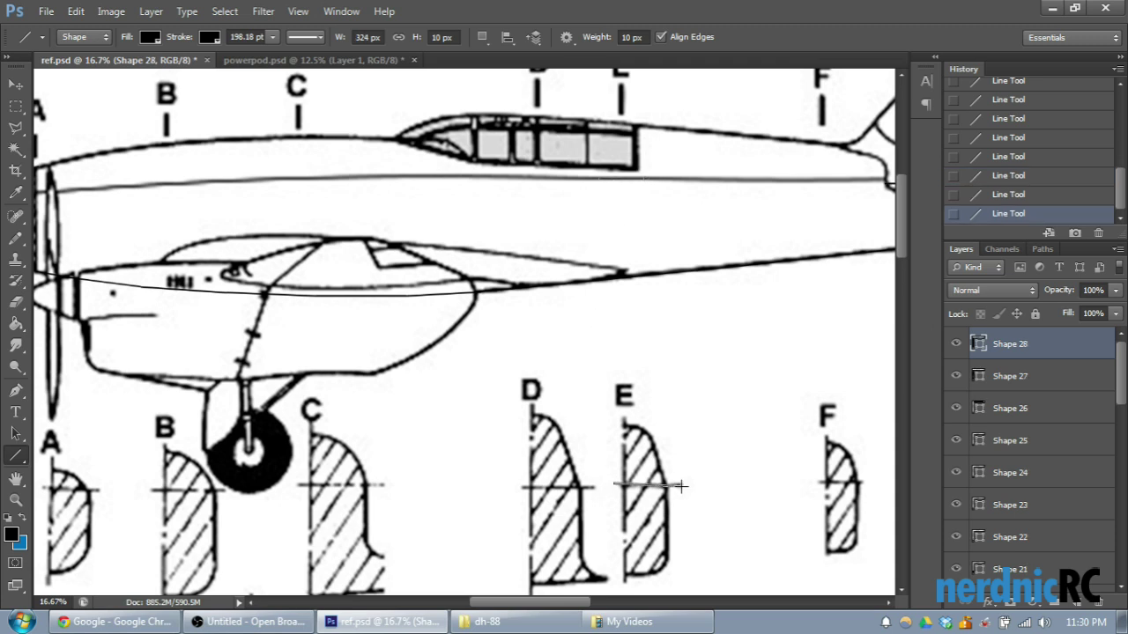
drag(622, 424, 641, 485)
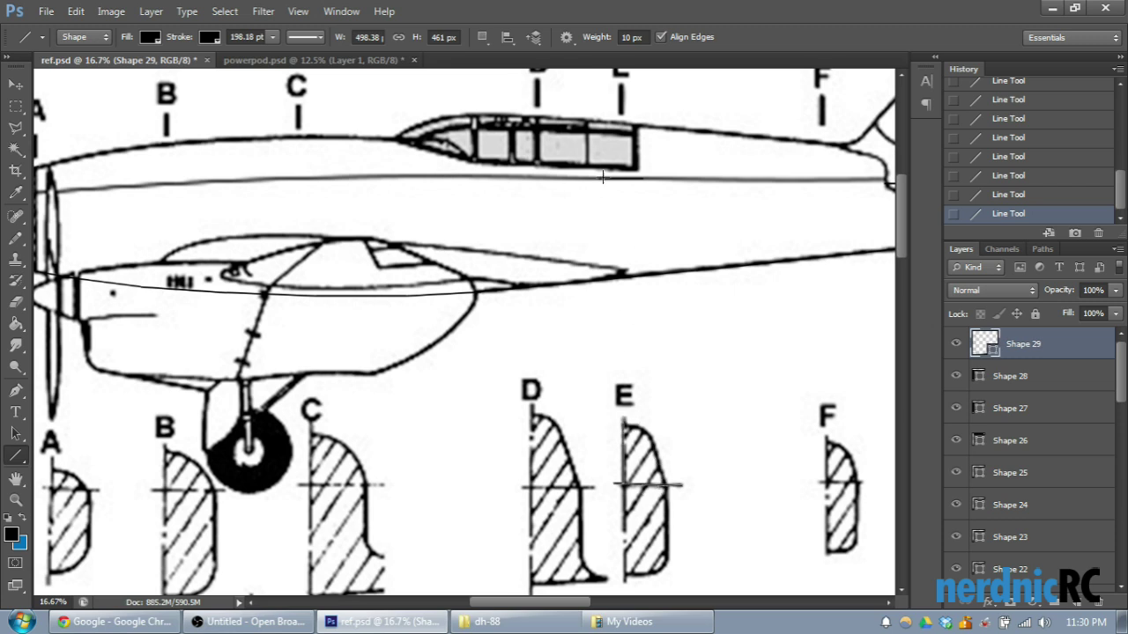
scroll(675, 348, up, 1)
click(1022, 194)
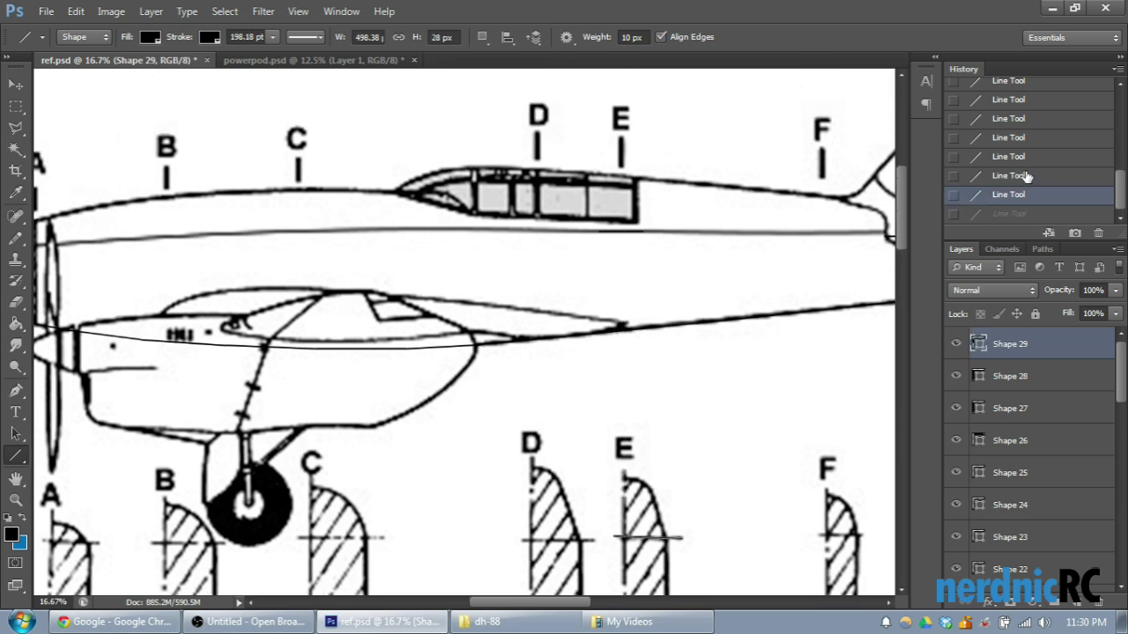
click(1017, 175)
key(ctrl+alt+z)
Step: Try a 1380 px horizontal line across the rear fuselage below station F, above the long fuselage centre line
drag(484, 602, 527, 601)
key(ctrl+plus)
scroll(587, 445, up, 3)
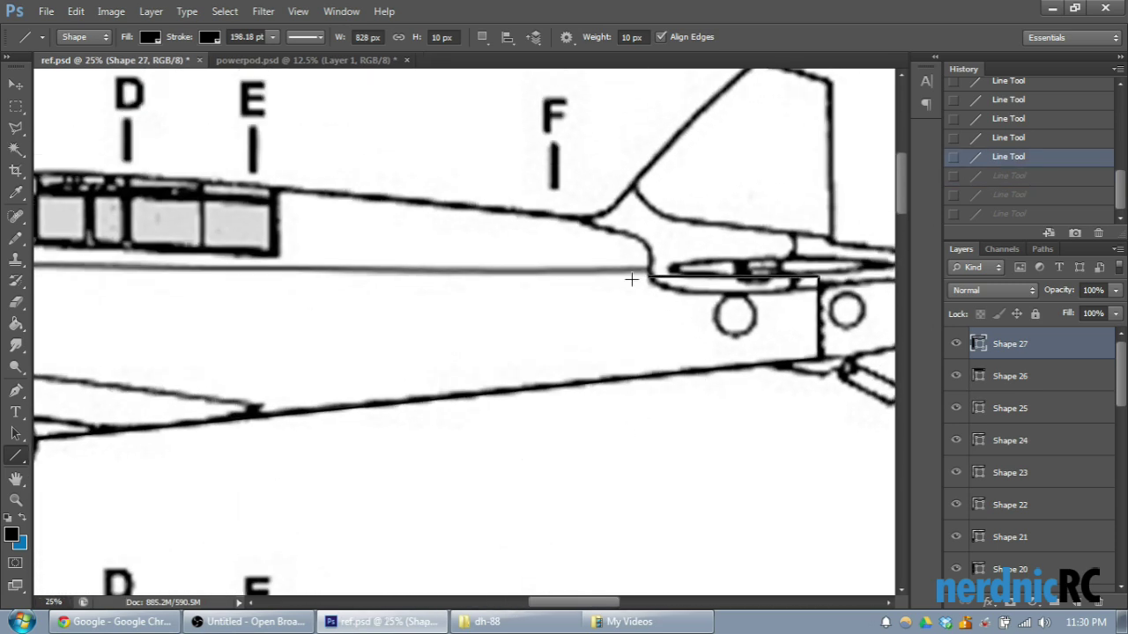
drag(666, 244, 381, 245)
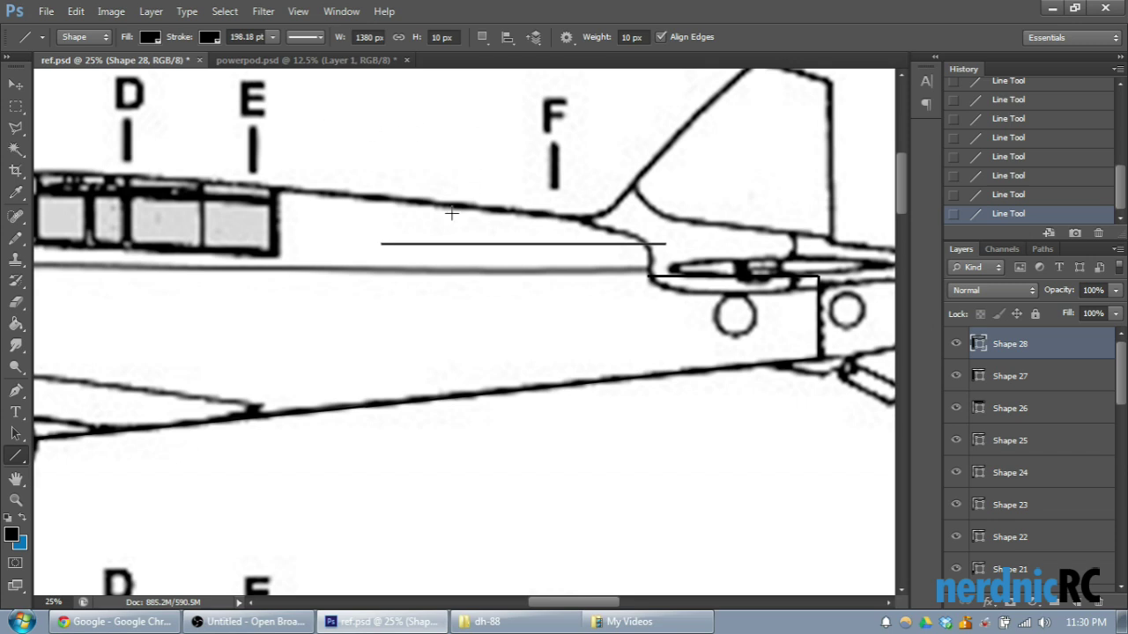
scroll(563, 441, down, 1)
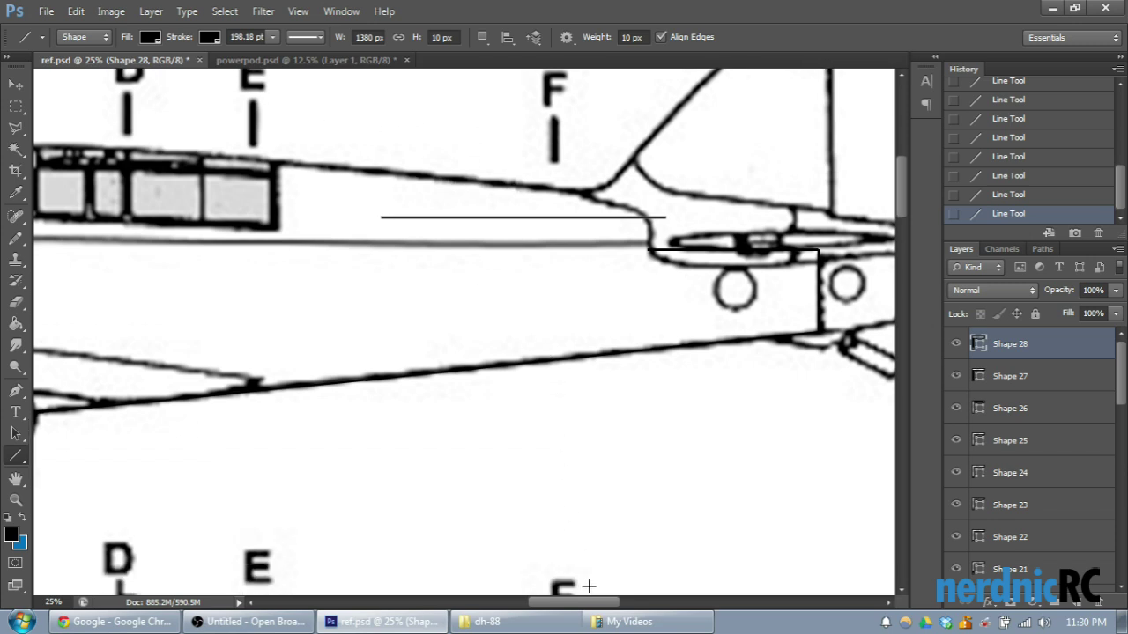
drag(596, 603, 623, 602)
click(1045, 196)
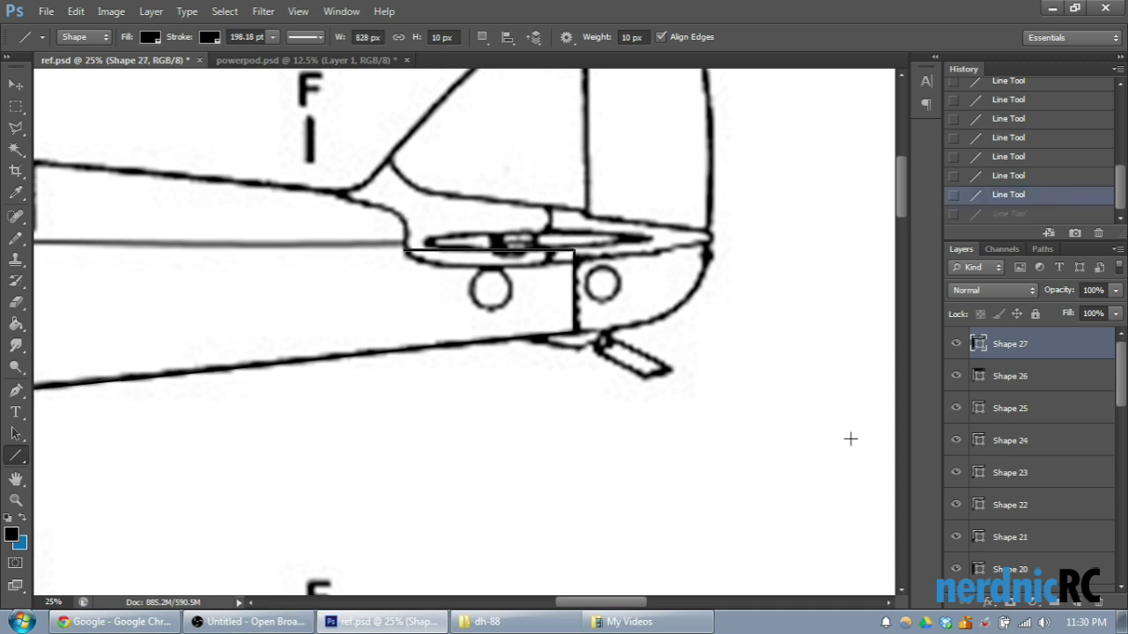
Step: Draw a long horizontal line from the front end of the tail's horizontal line forward to station A
drag(609, 602, 564, 592)
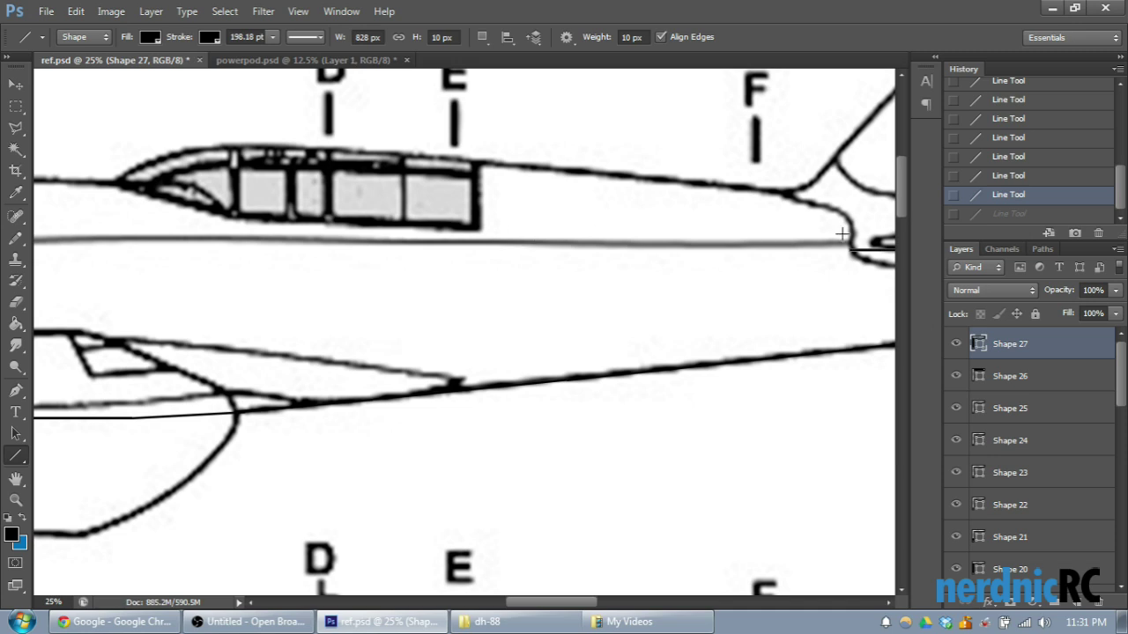
drag(853, 249, 344, 250)
Step: Draw vertical lines from the upper contour to the long horizontal line at stations B and C, and a 120 px vertical just ahead of B
drag(545, 192, 545, 248)
drag(743, 182, 751, 251)
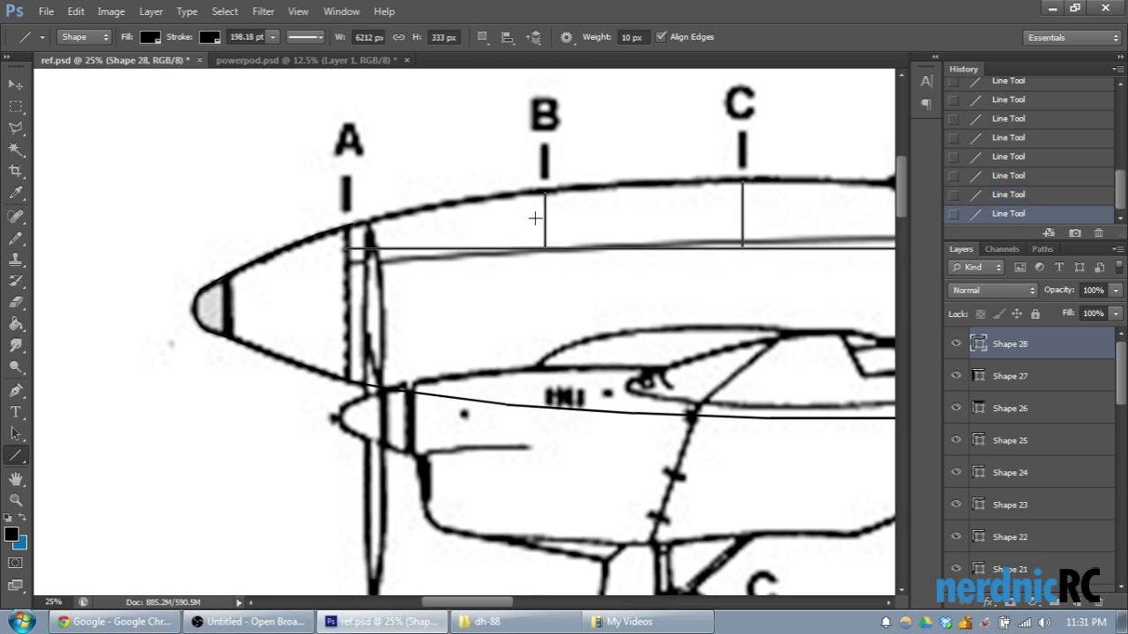
drag(518, 221, 519, 251)
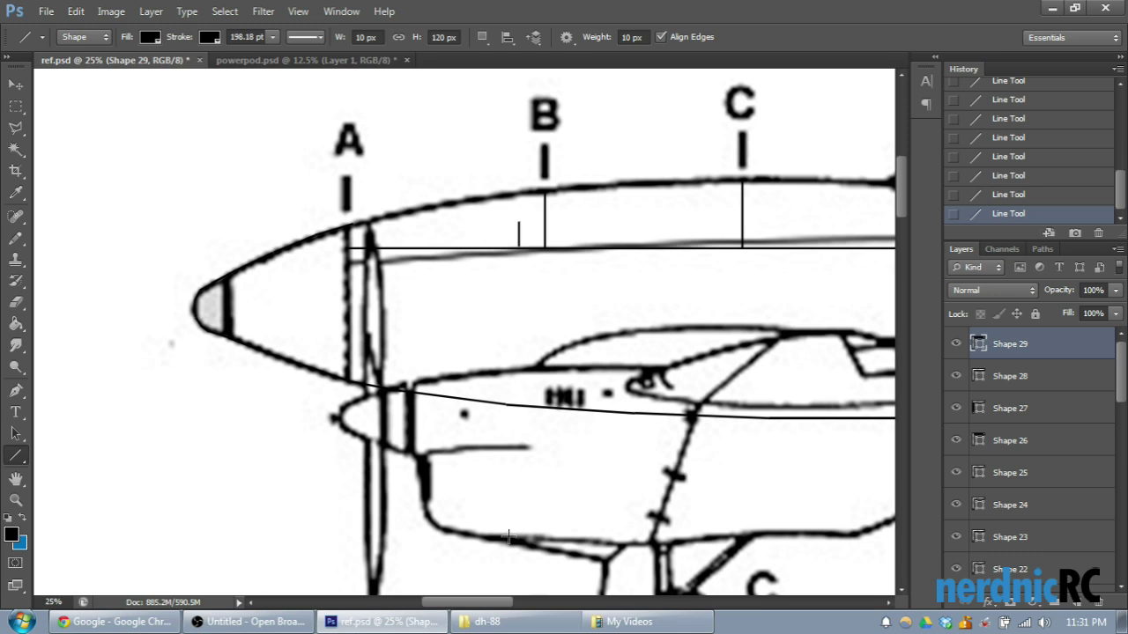
Step: Try a short diagonal line along the upper contour of cross-section C, about 173 px wide and 34 px high
drag(510, 603, 532, 603)
scroll(588, 487, down, 3)
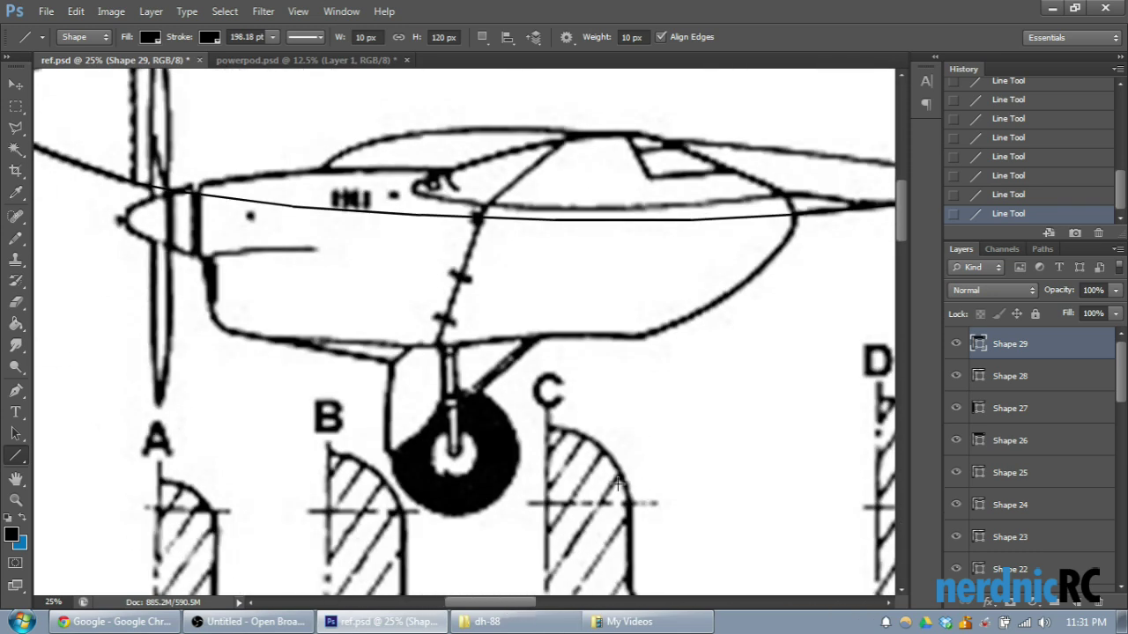
drag(548, 431, 587, 440)
scroll(747, 300, up, 2)
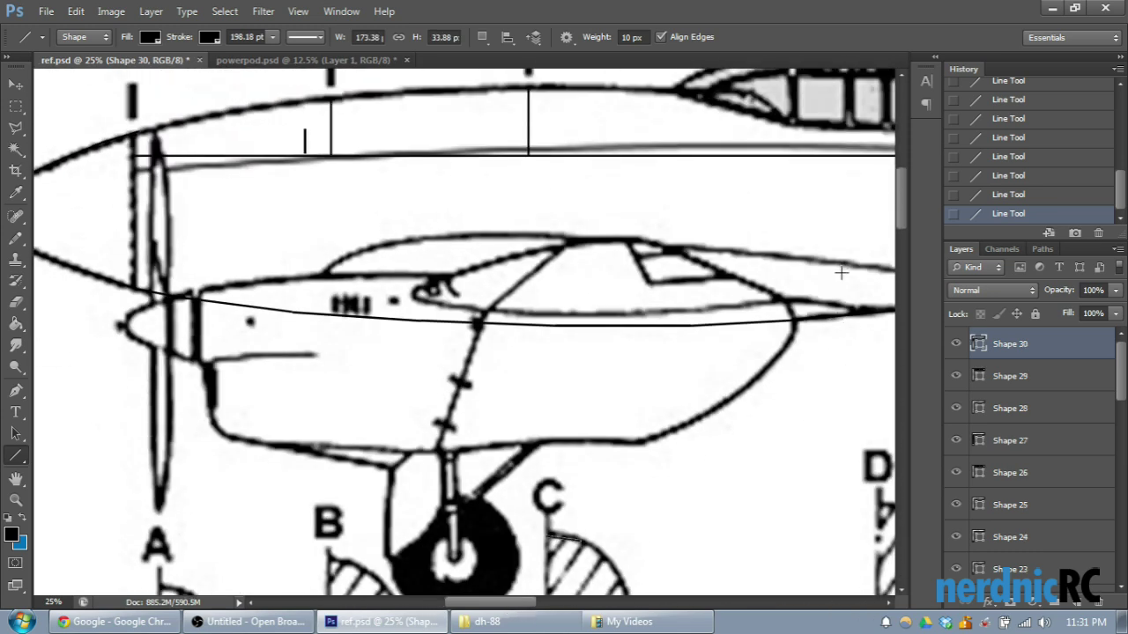
Step: Undo the last five lines, back to the state before the long horizontal line was drawn
click(1012, 194)
click(1015, 175)
click(1020, 157)
click(1024, 140)
click(1028, 119)
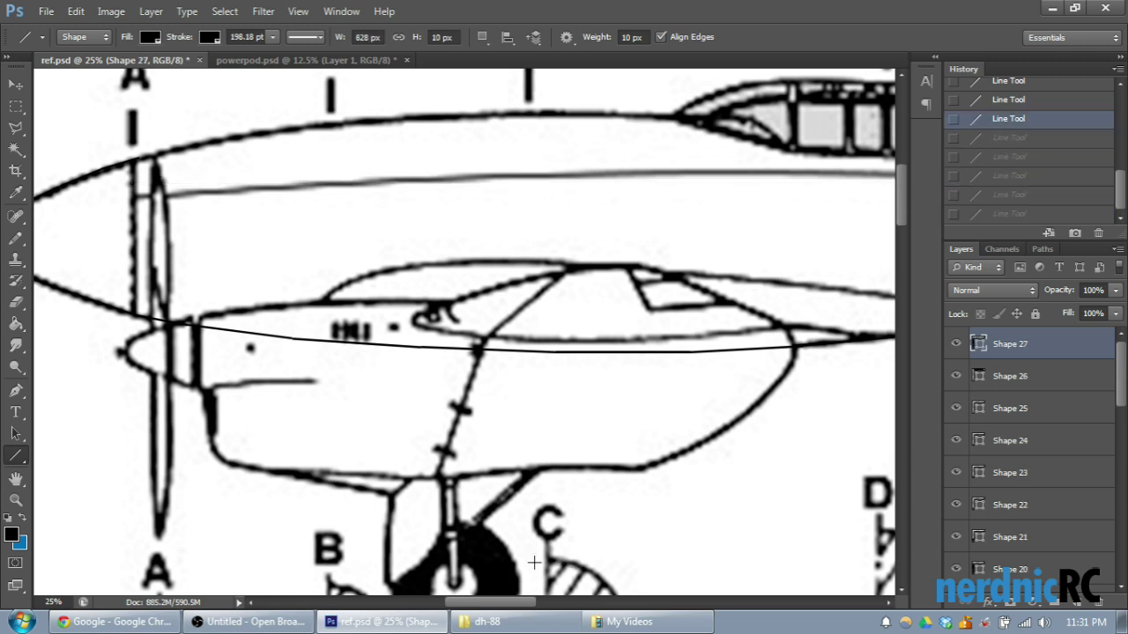
Step: Draw a horizontal line about 6184 px long from the front end of the tail's horizontal line forward to station A
drag(521, 608, 625, 605)
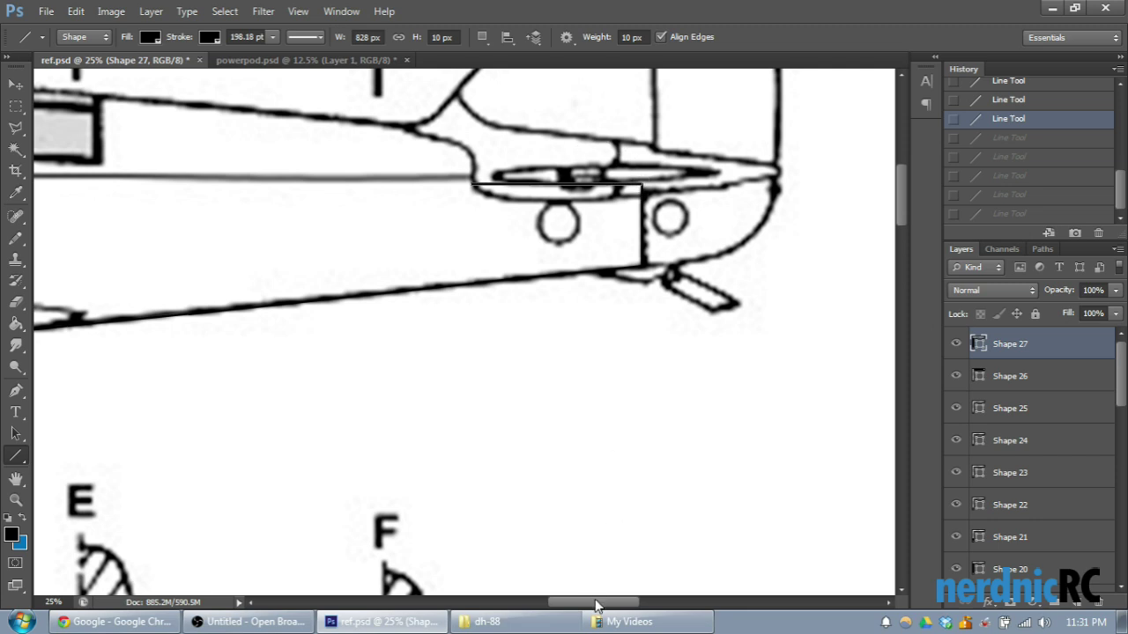
drag(596, 606, 593, 606)
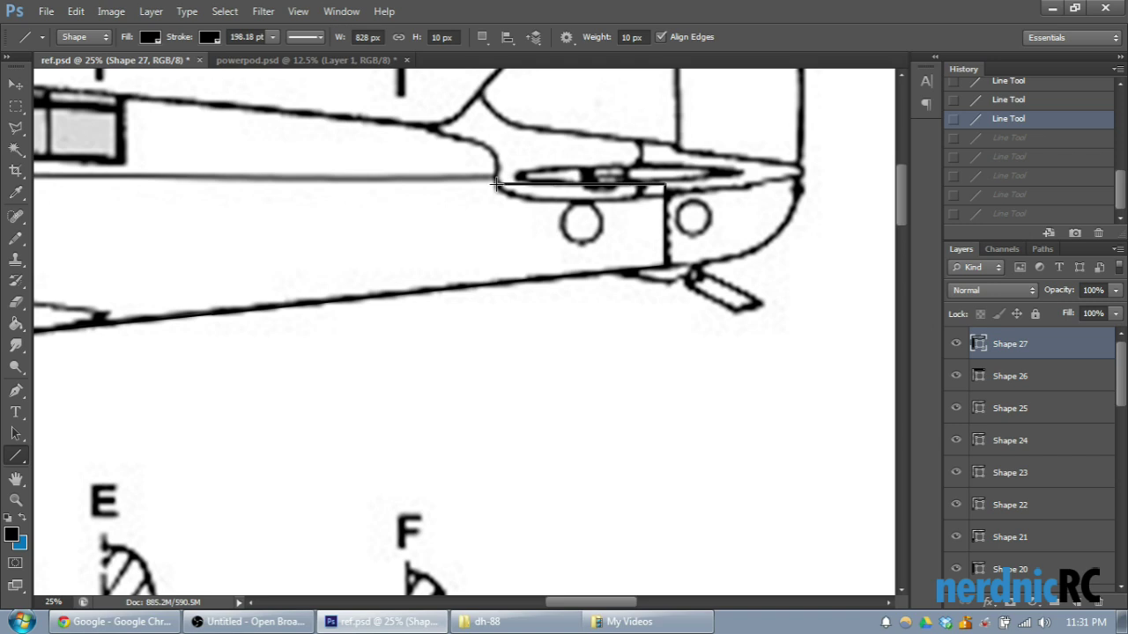
mouse_move(495, 185)
mouse_down()
mouse_move(25, 190)
mouse_move(292, 196)
mouse_move(274, 186)
mouse_up()
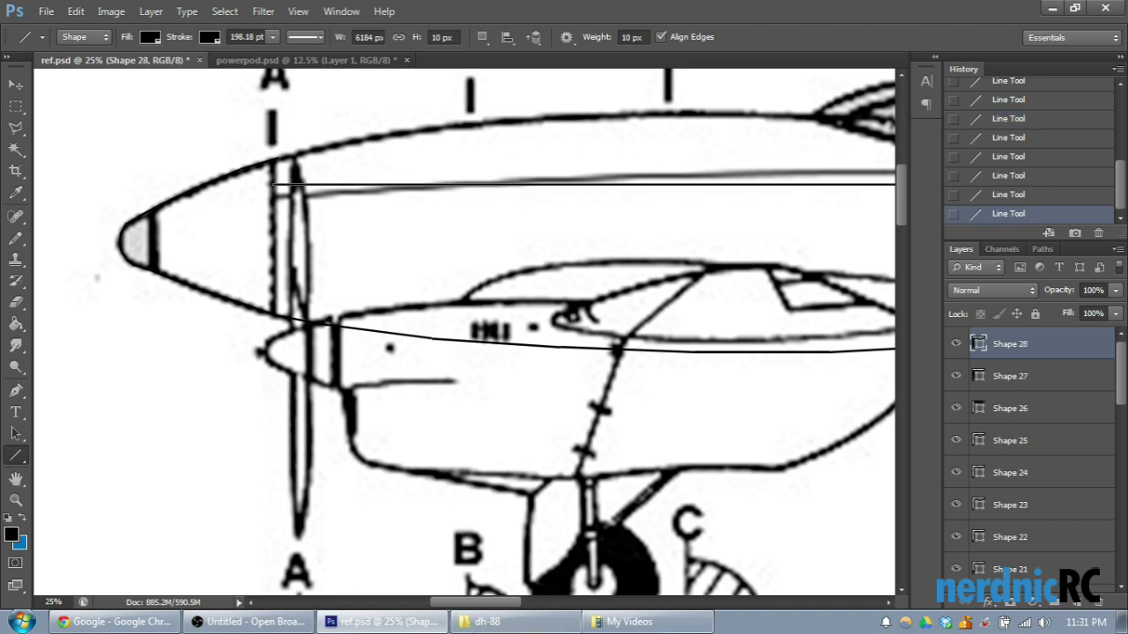
Step: Nudge the long horizontal line up 2 px to align it with the tail's short horizontal line
mouse_move(476, 602)
mouse_down()
mouse_move(548, 625)
mouse_move(574, 616)
mouse_move(486, 613)
mouse_move(623, 612)
mouse_up()
scroll(420, 364, up, 2)
scroll(448, 308, up, 3)
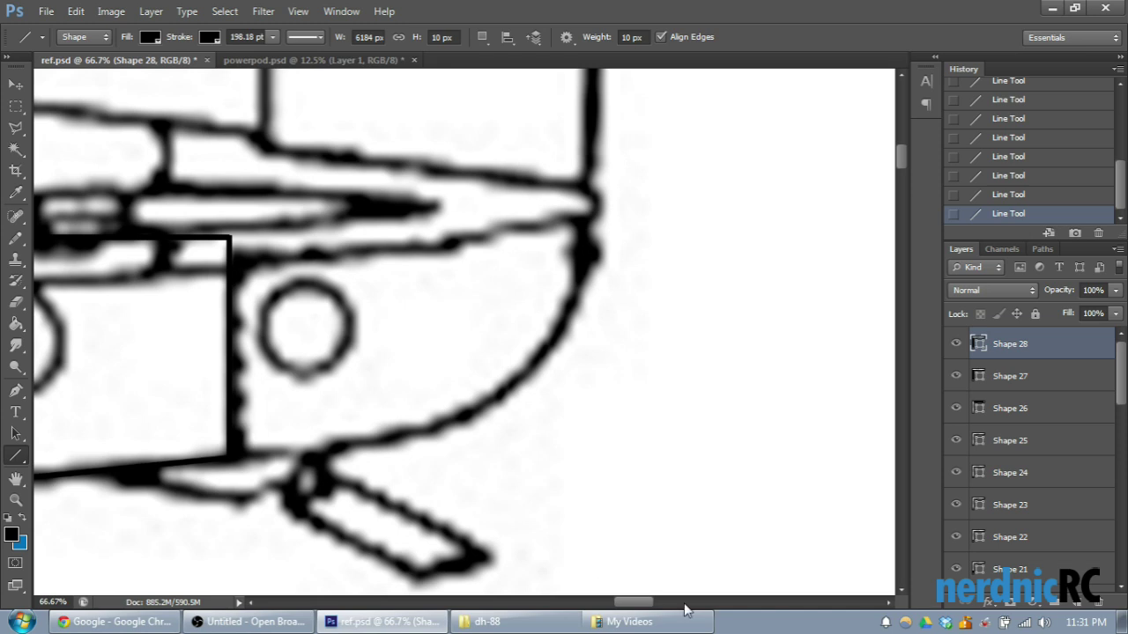
drag(633, 603, 595, 602)
scroll(610, 370, up, 1)
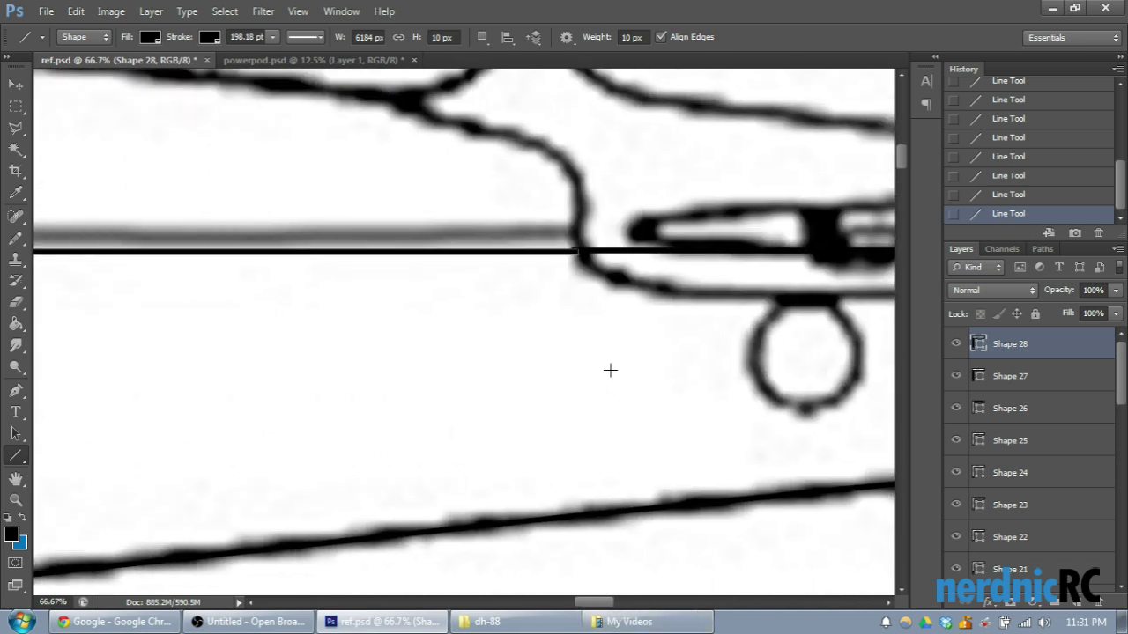
key(v)
key(Up)
key(Up)
key(ctrl+minus)
key(ctrl+minus)
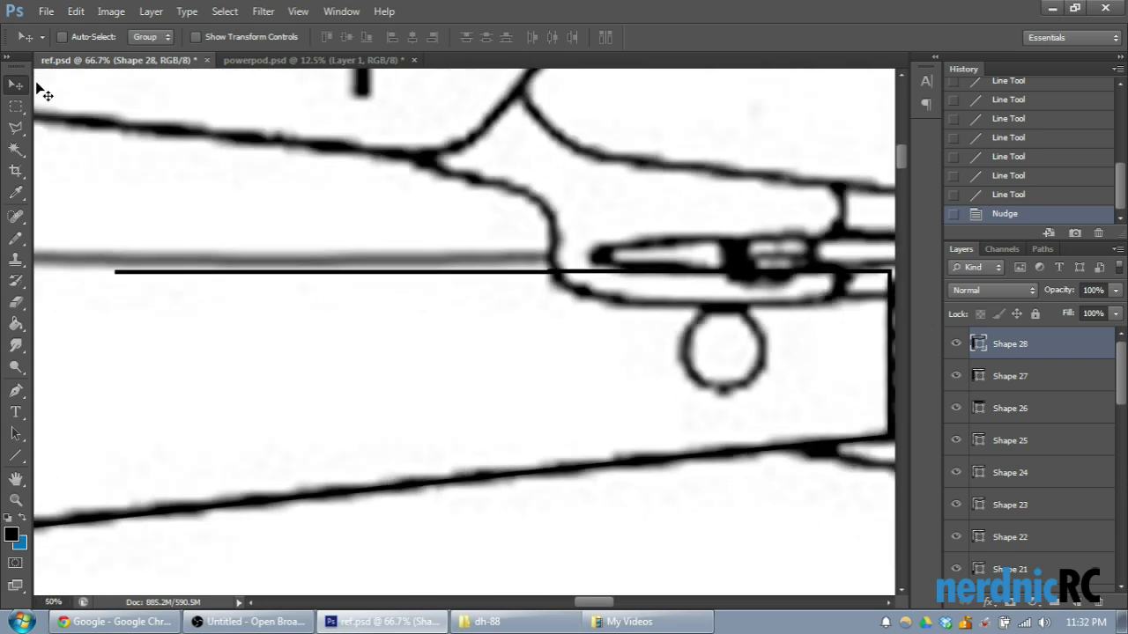
Step: Draw a vertical line about 636 px tall at station A, from the long horizontal line down to the lower fuselage contour
drag(614, 606, 491, 558)
key(ctrl+minus)
key(ctrl+minus)
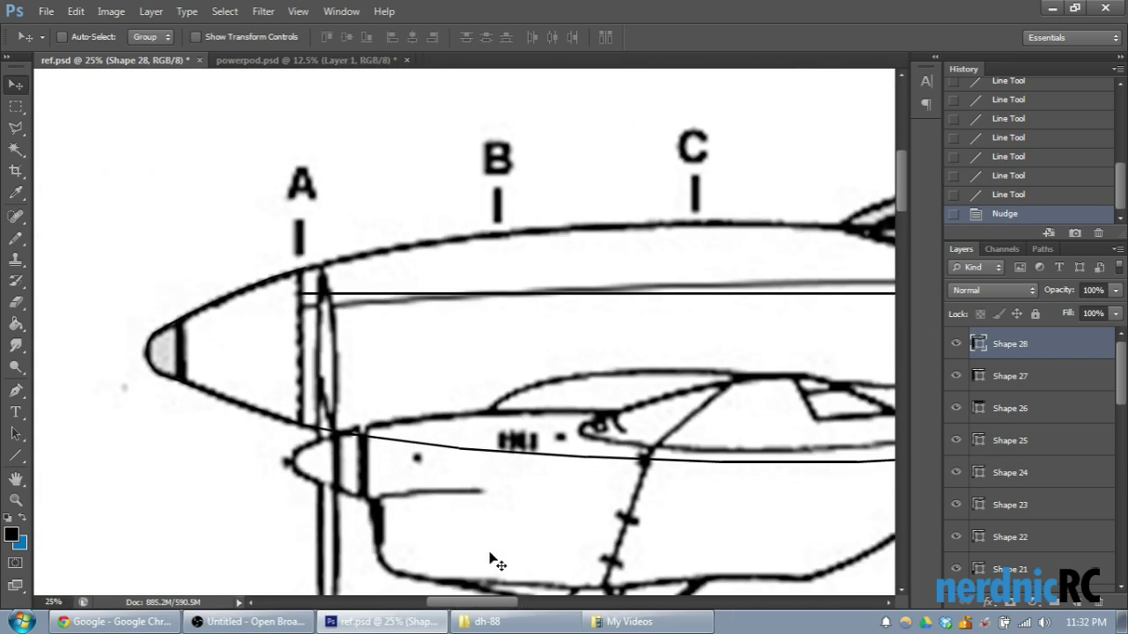
key(ctrl+plus)
key(ctrl+plus)
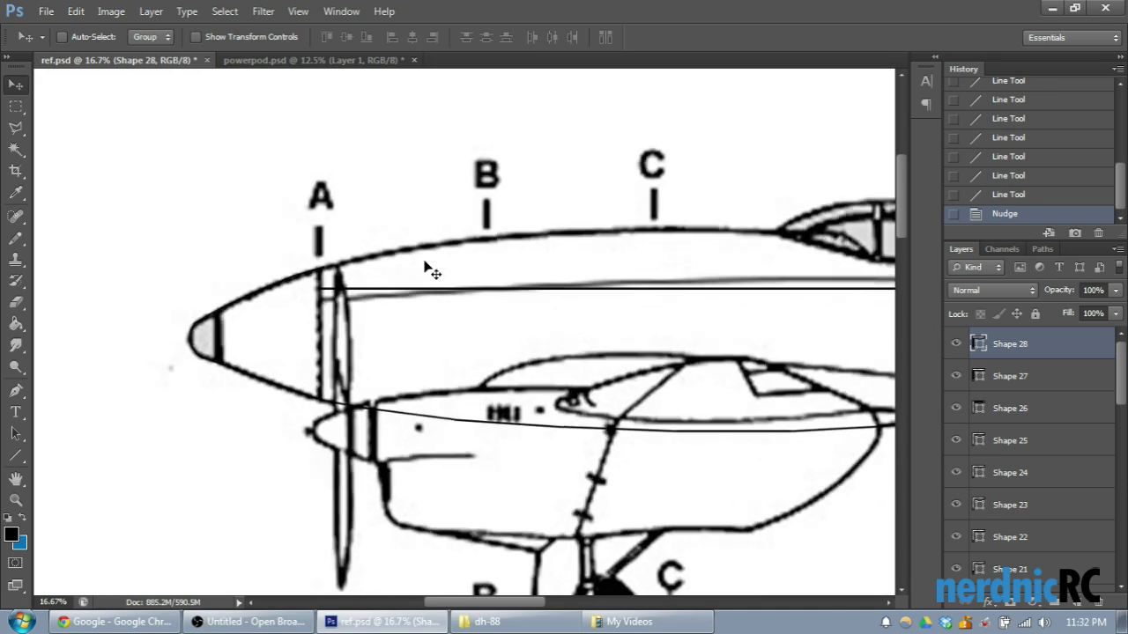
drag(502, 608, 491, 608)
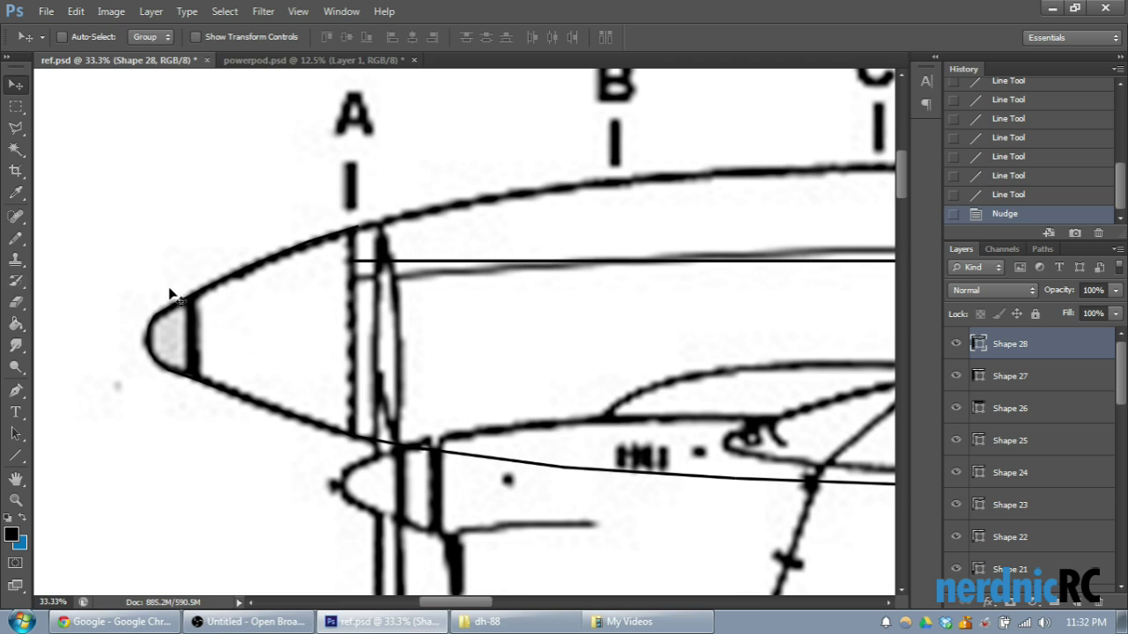
click(16, 456)
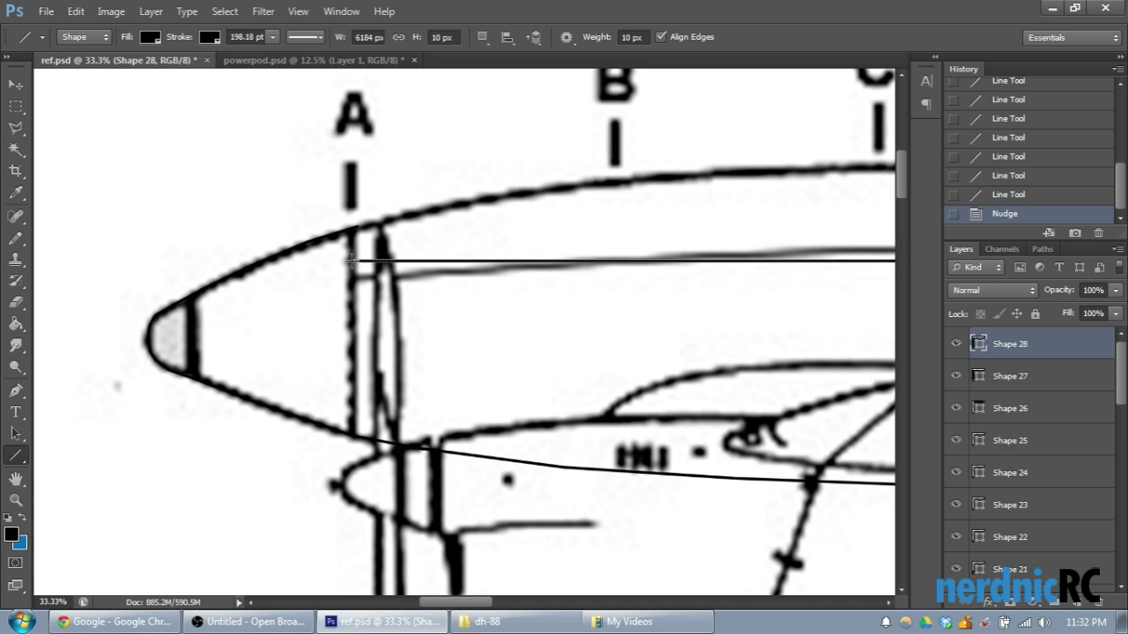
drag(351, 259, 369, 435)
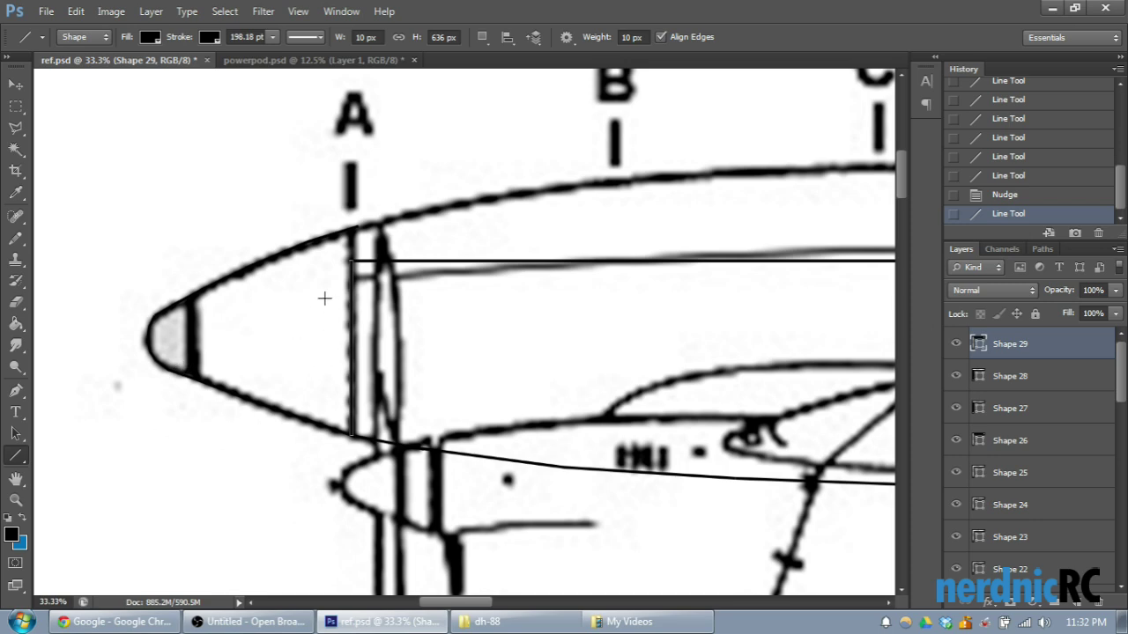
Step: Examine the fuselage side view and toggle the visibility of the Shape 1 layer to check its line
drag(451, 603, 480, 603)
key(ctrl+minus)
key(ctrl+minus)
key(ctrl+minus)
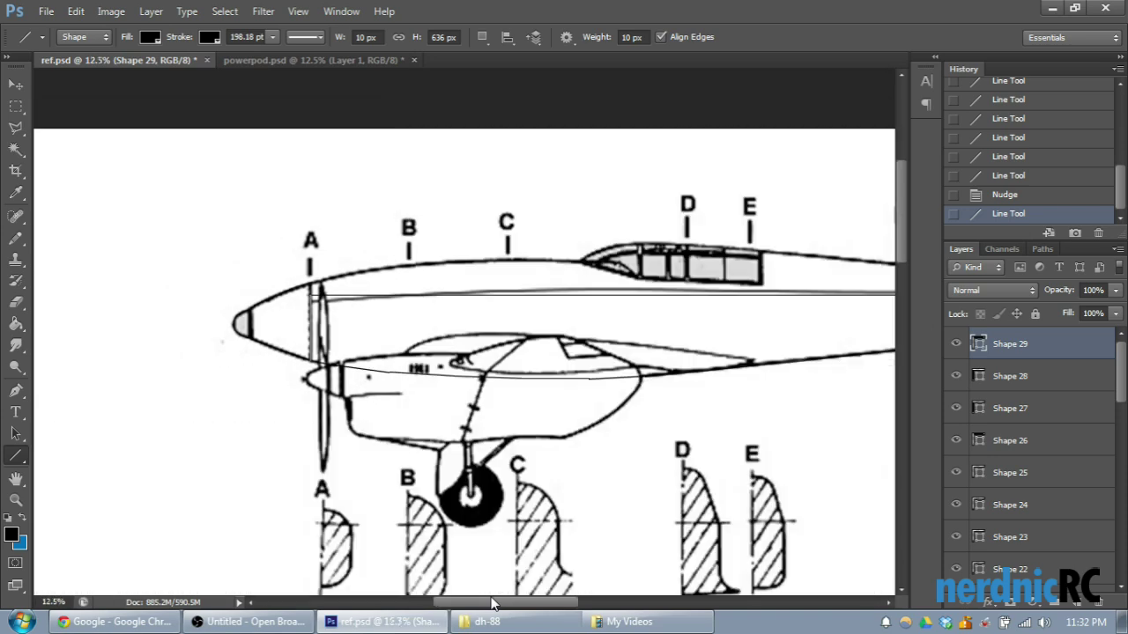
drag(542, 604, 582, 610)
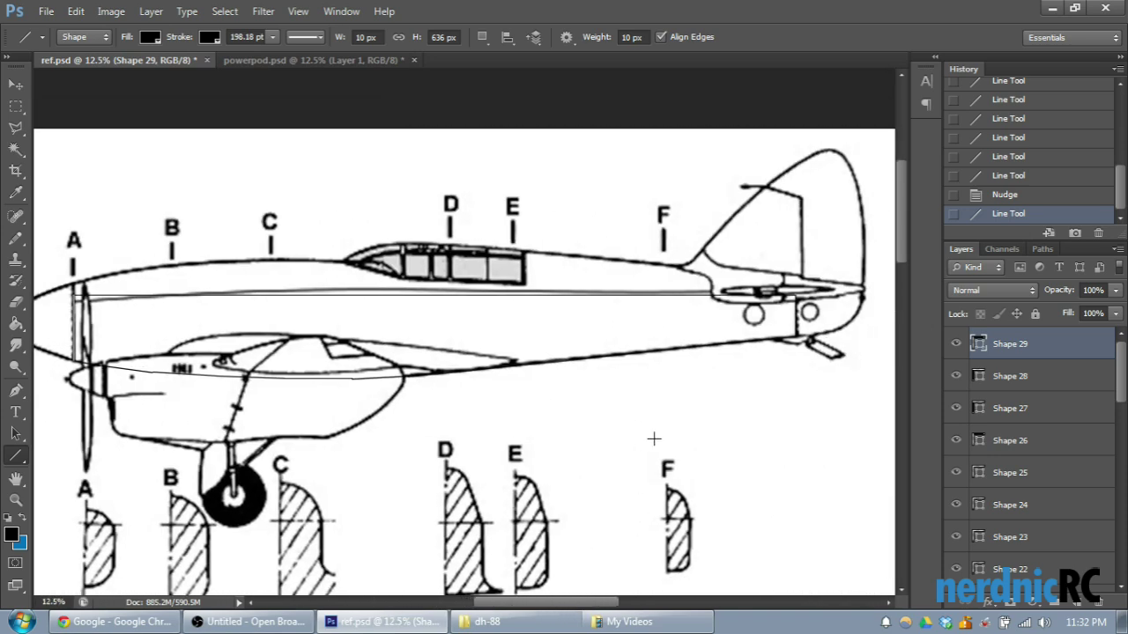
scroll(1080, 416, down, 6)
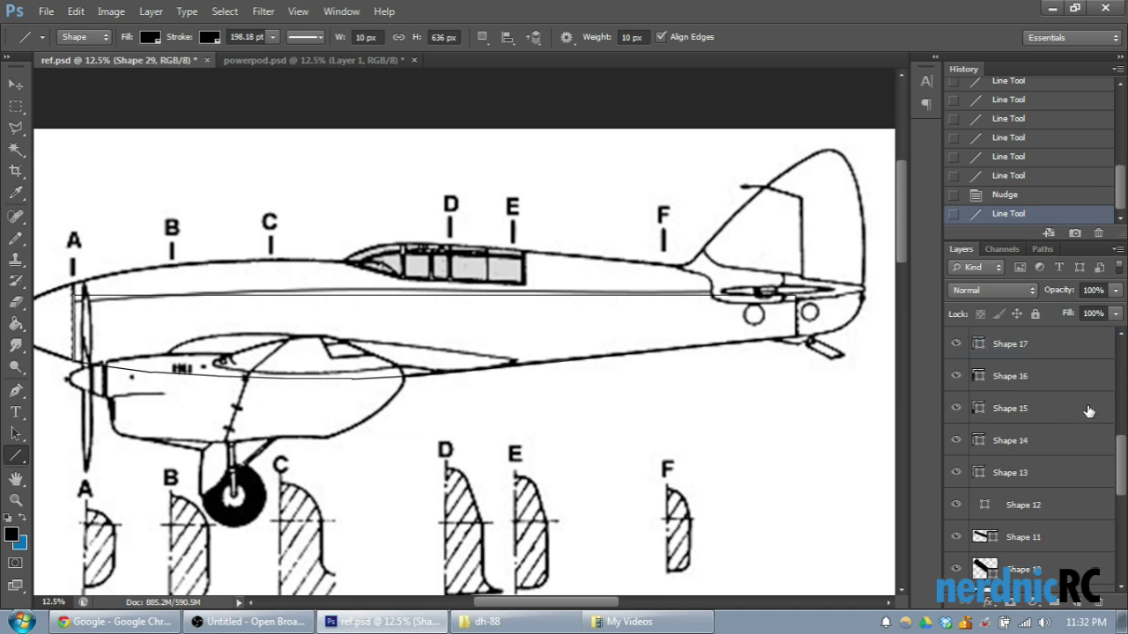
drag(1124, 504, 1122, 368)
scroll(1023, 551, down, 8)
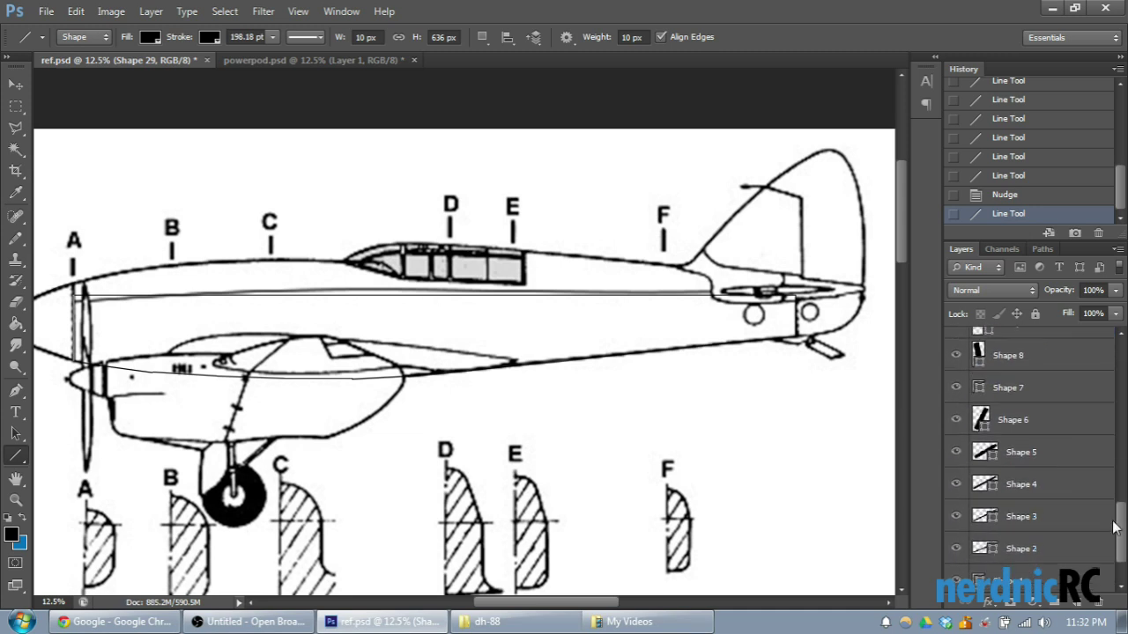
drag(496, 604, 489, 603)
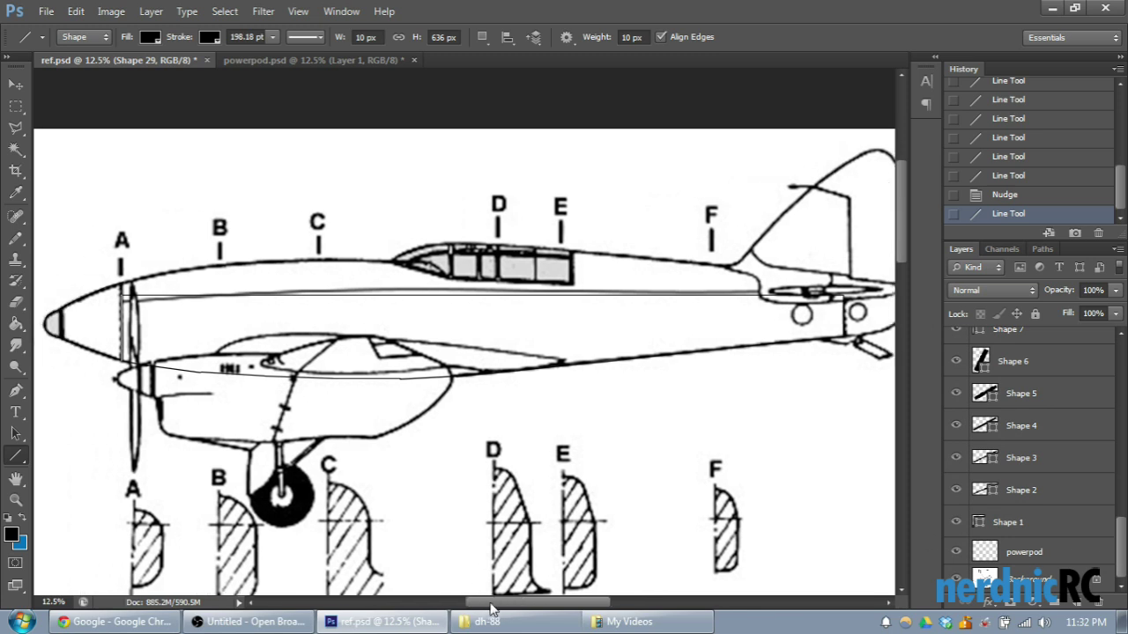
click(1049, 521)
click(956, 522)
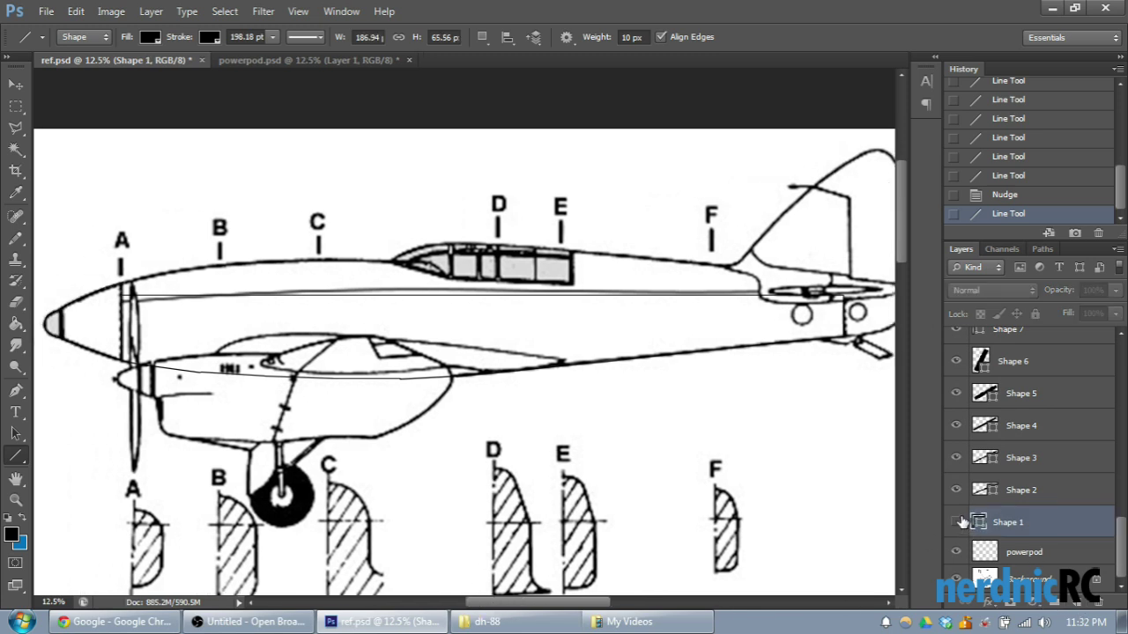
click(956, 522)
click(956, 522)
click(956, 521)
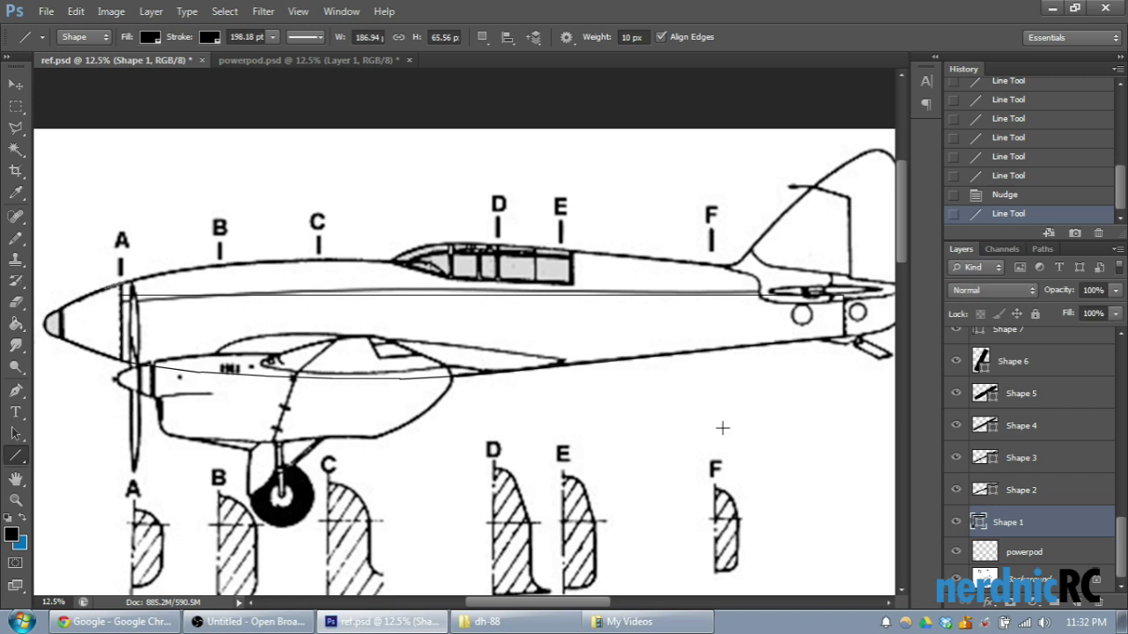
Step: Toggle the visibility of the Shape 28 layer to check the line it holds
scroll(961, 350, up, 10)
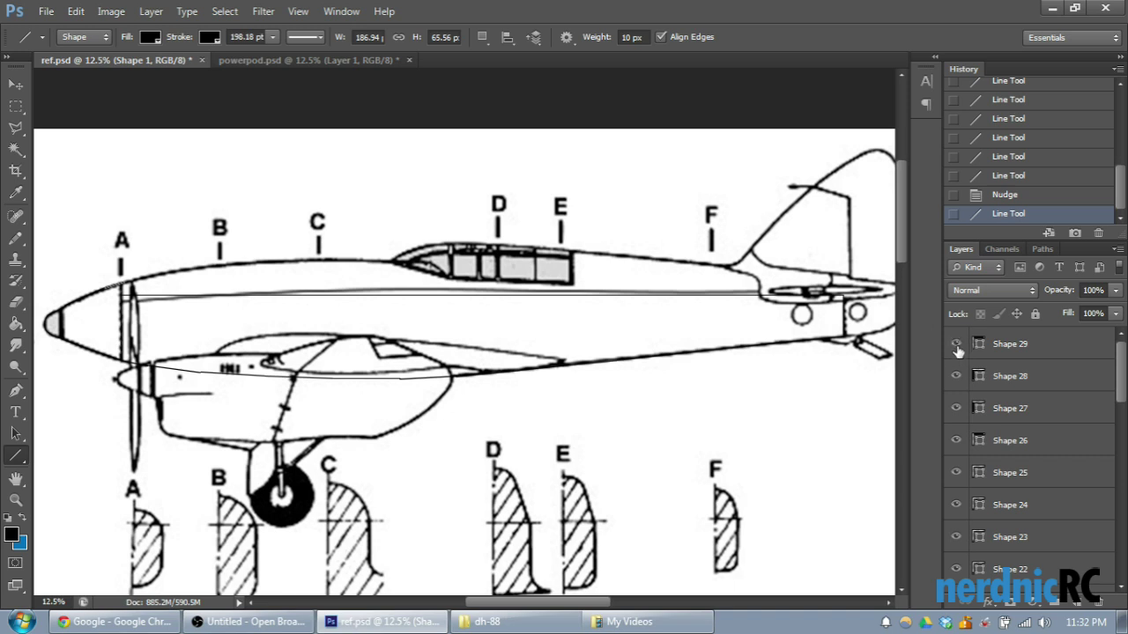
click(957, 378)
click(957, 377)
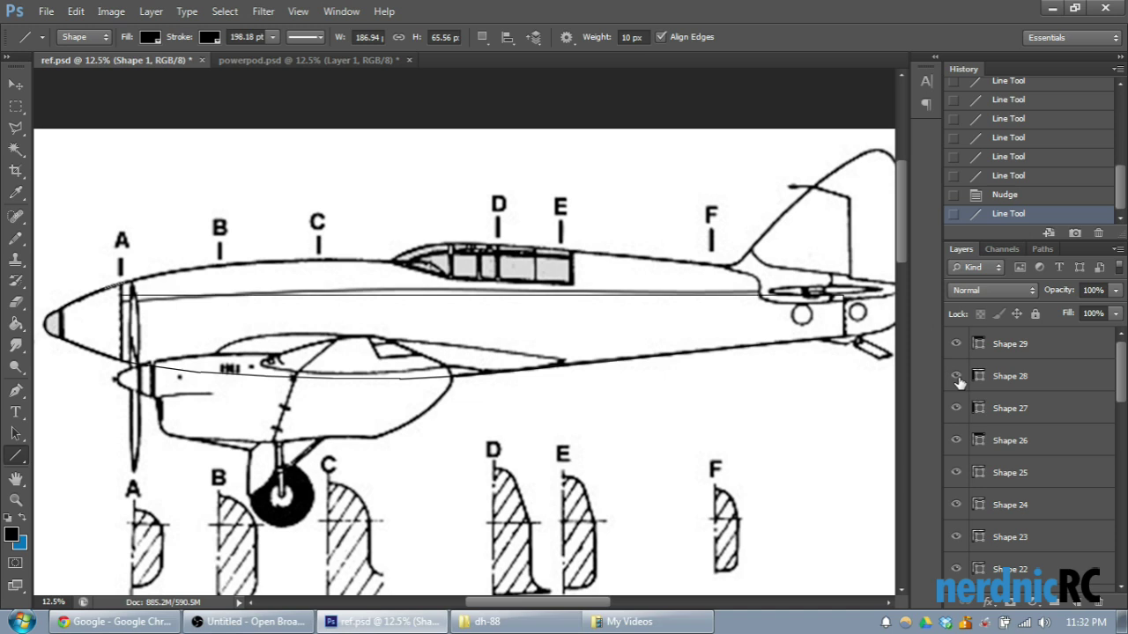
Step: Rasterize all layers from Shape 29 down to Shape 1 and merge them into a single layer
click(1028, 353)
scroll(1057, 432, down, 5)
scroll(1057, 429, down, 3)
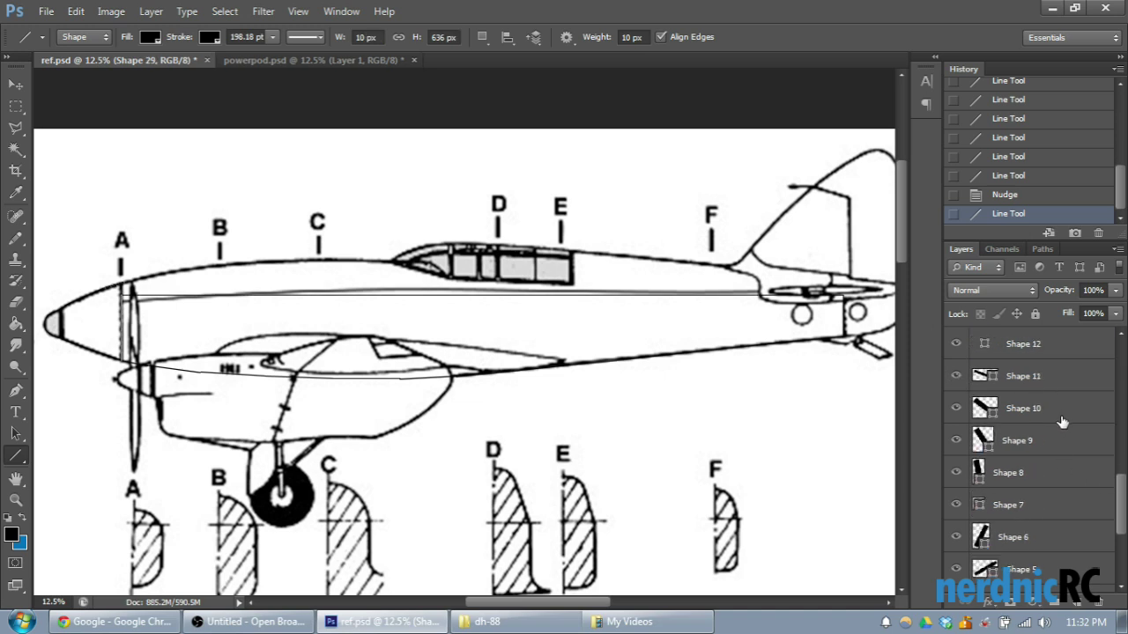
scroll(1063, 422, down, 3)
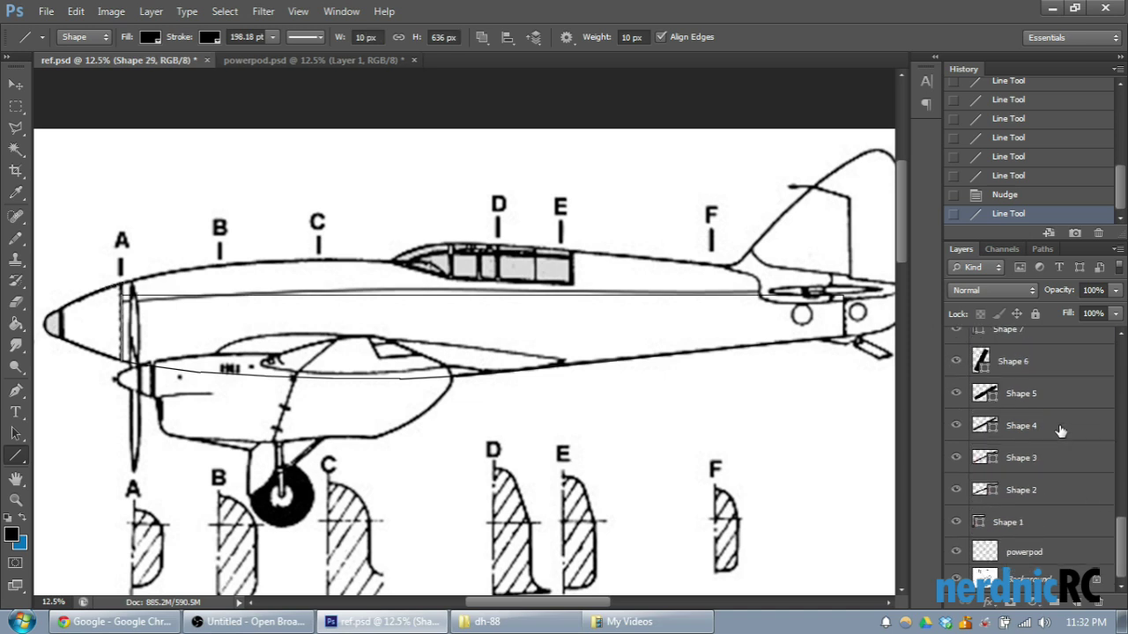
shift+click(1026, 523)
drag(1121, 541, 1122, 356)
scroll(1064, 414, down, 2)
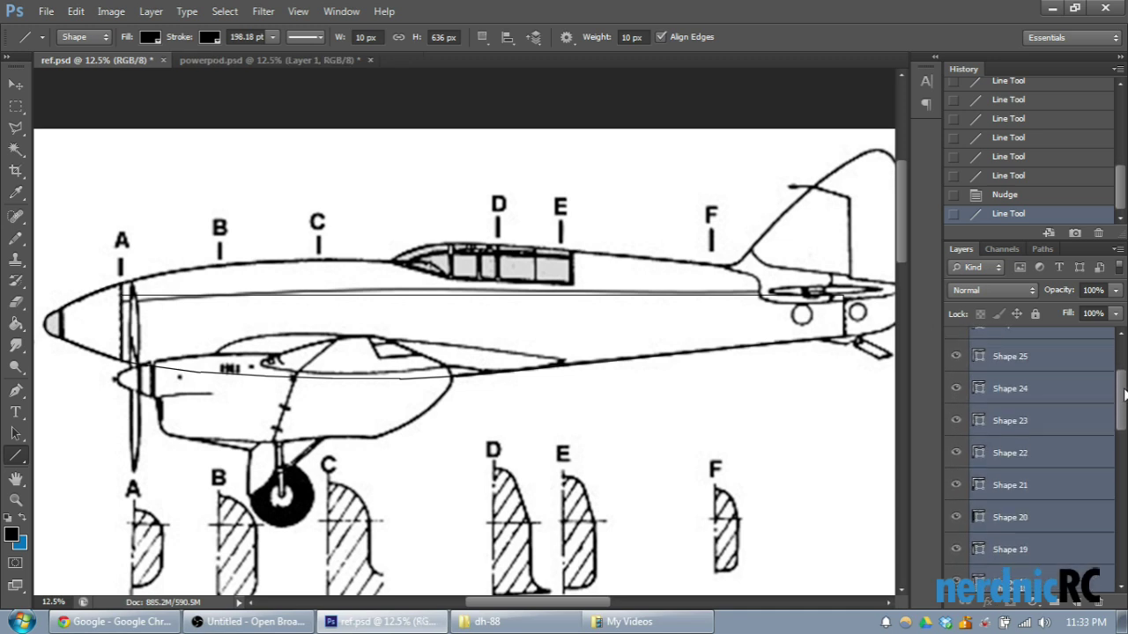
right_click(1064, 434)
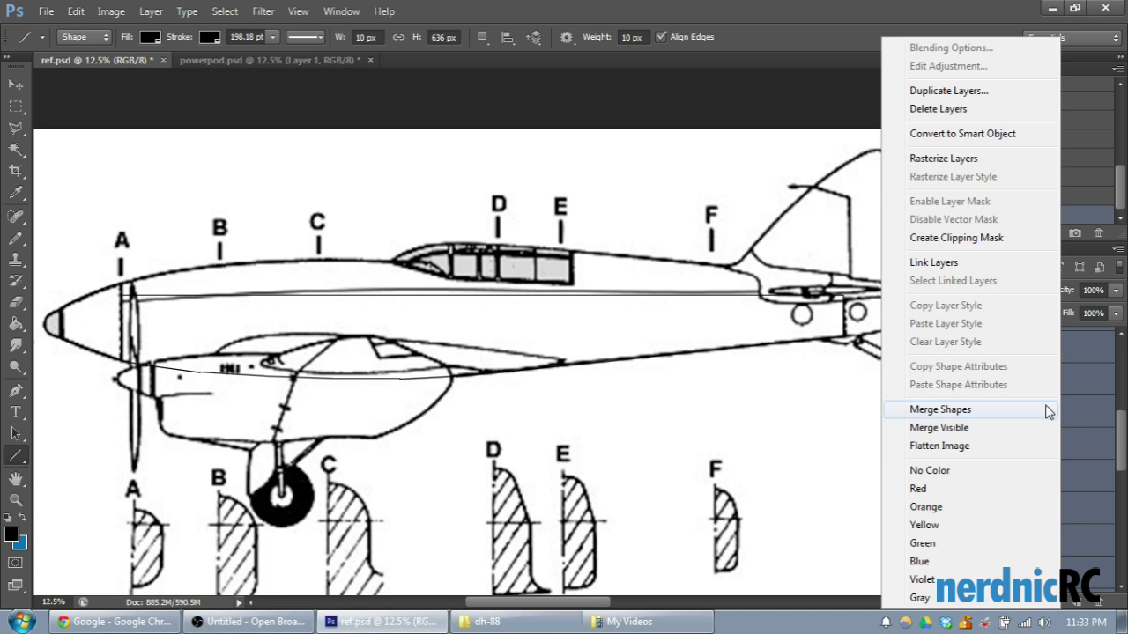
click(954, 163)
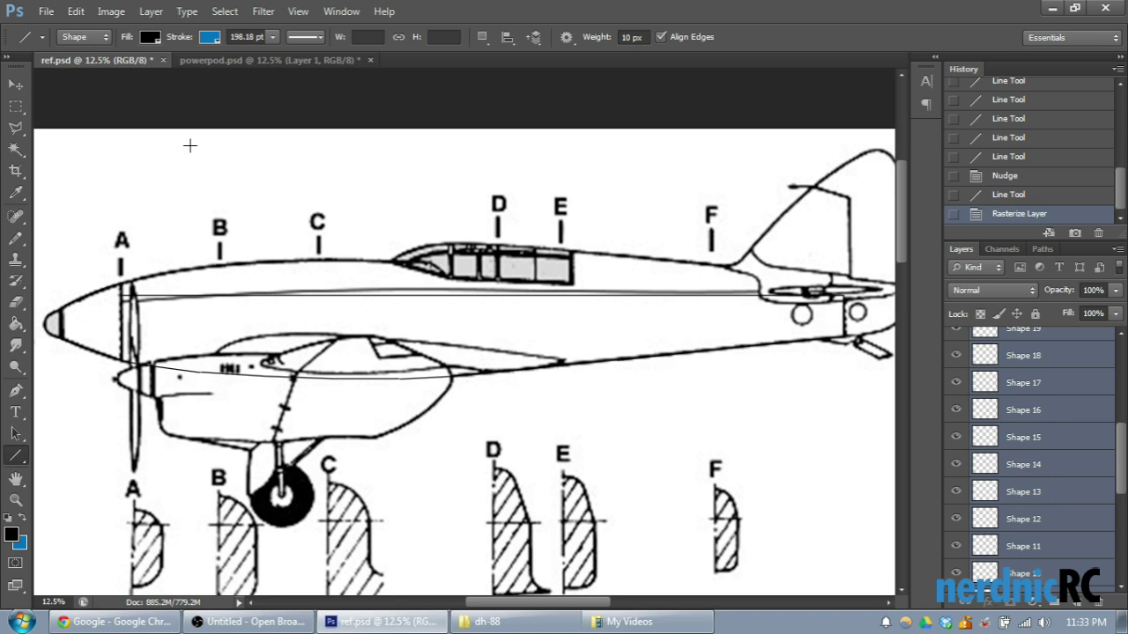
right_click(1056, 393)
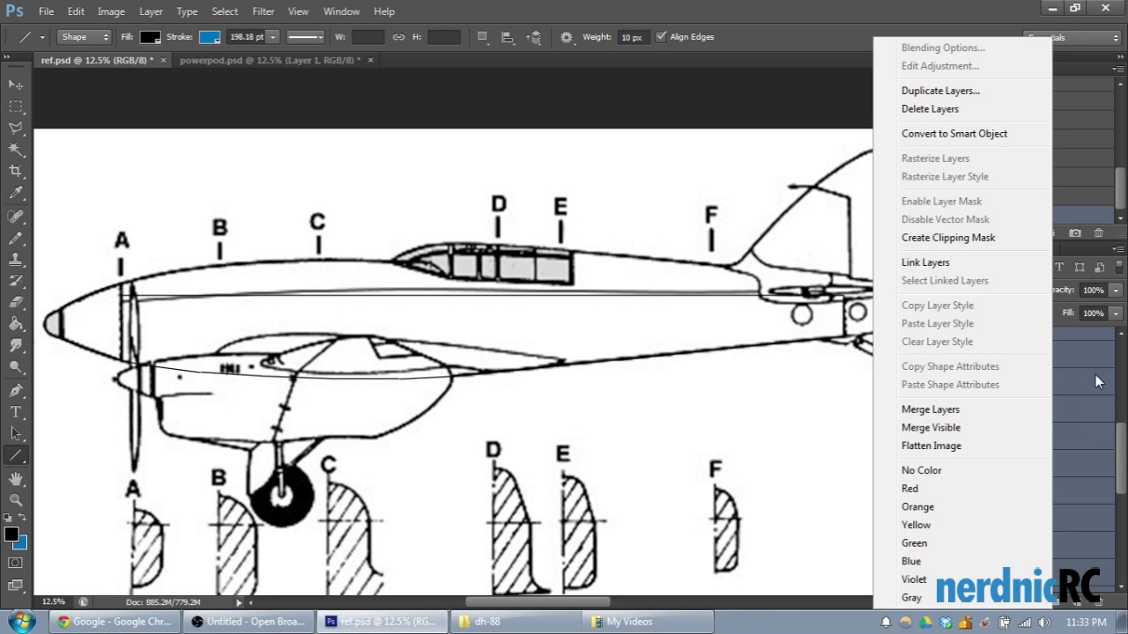
click(929, 413)
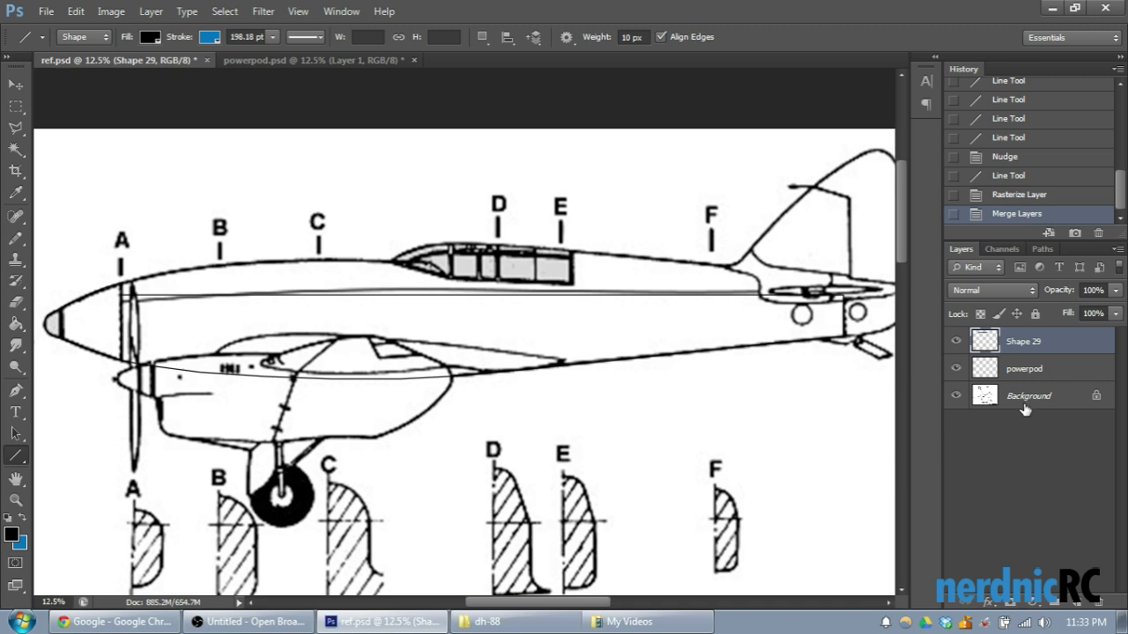
Step: Toggle the visibility of the merged line layer and the Background to inspect the traced fuselage outline on its own
click(956, 342)
click(957, 342)
click(956, 396)
click(956, 396)
click(956, 397)
click(957, 342)
click(957, 342)
click(958, 342)
click(958, 342)
click(958, 342)
click(958, 342)
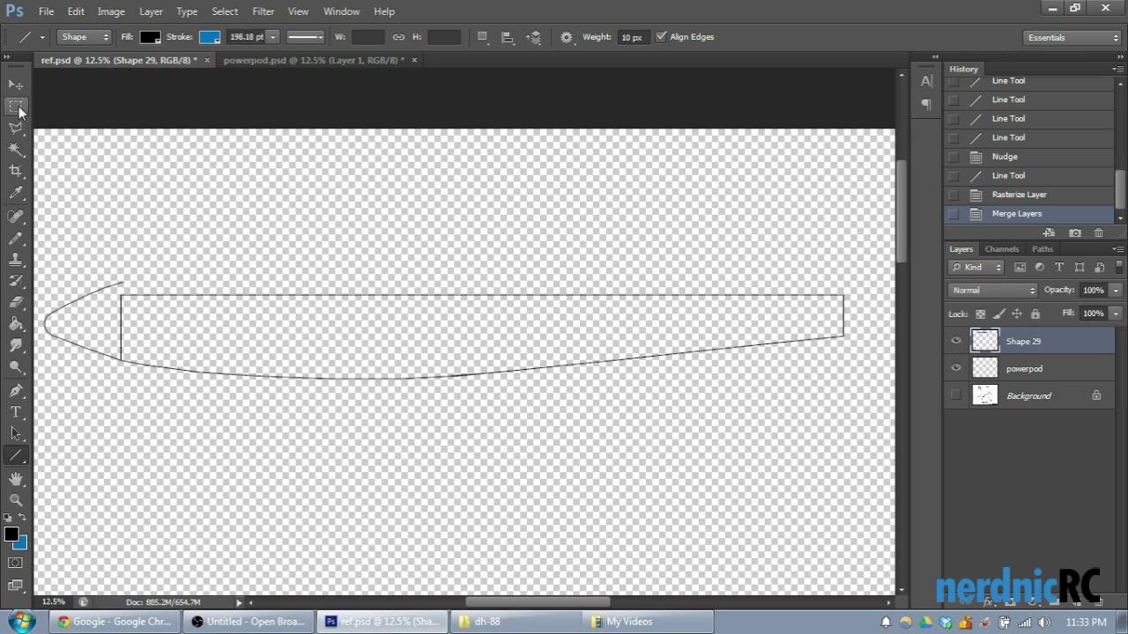
Step: Try moving the merged tracing upward, then undo the move and show the Background layer again
click(16, 84)
drag(211, 304, 223, 251)
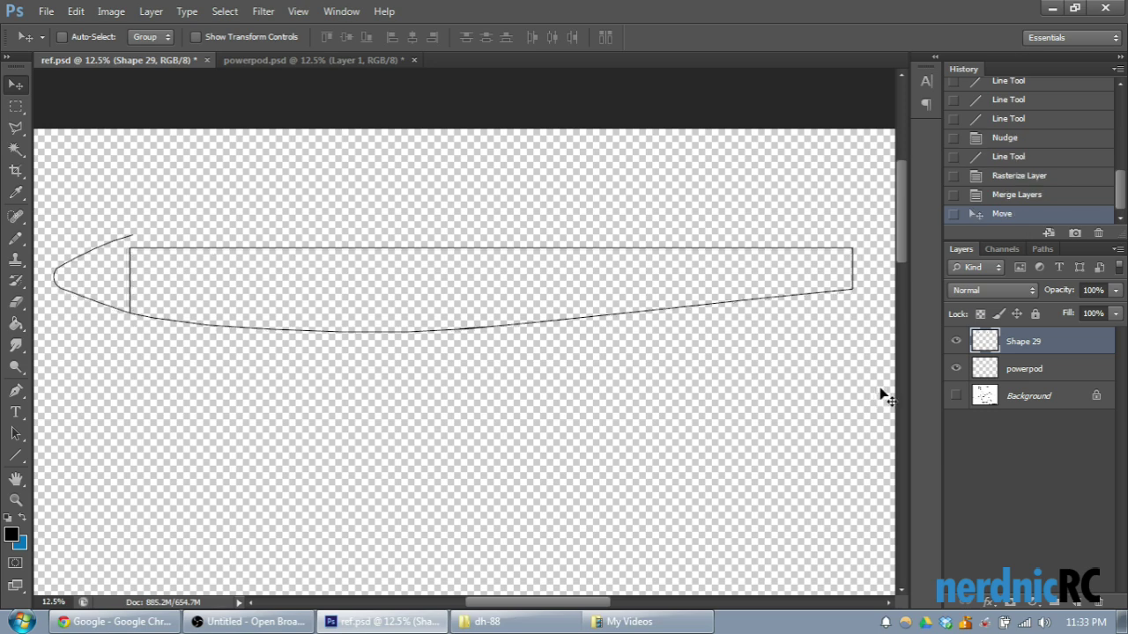
click(1013, 195)
click(956, 395)
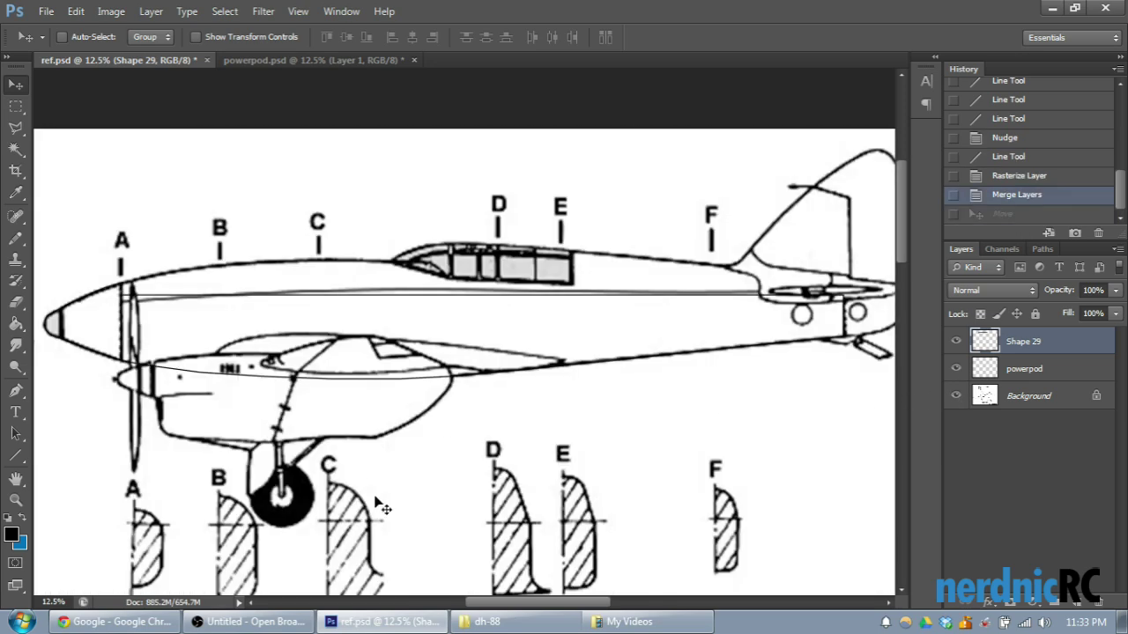
scroll(458, 505, down, 1)
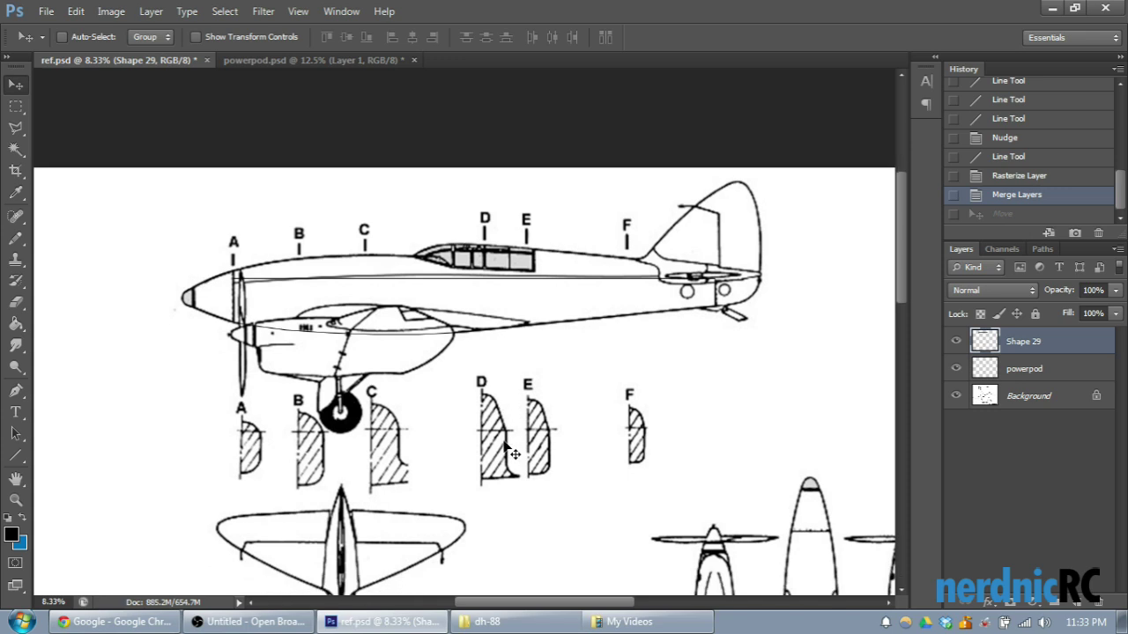
scroll(512, 454, down, 1)
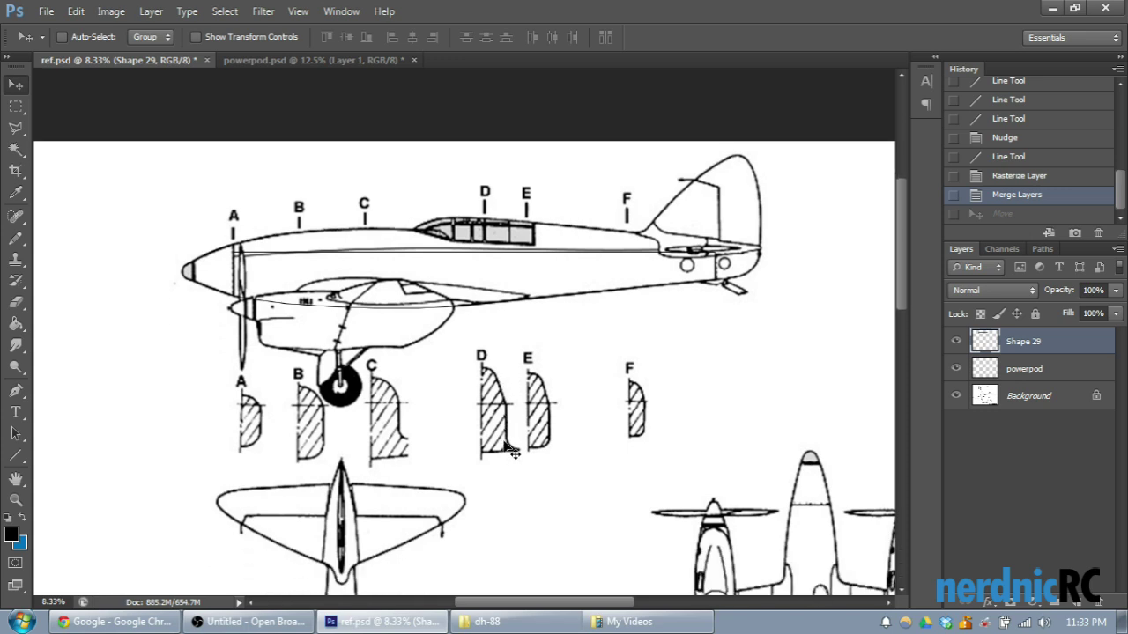
Step: Examine the side view, the fuselage cross-sections and the tail and wing plan views of the reference drawing
scroll(467, 407, down, 1)
scroll(466, 402, down, 4)
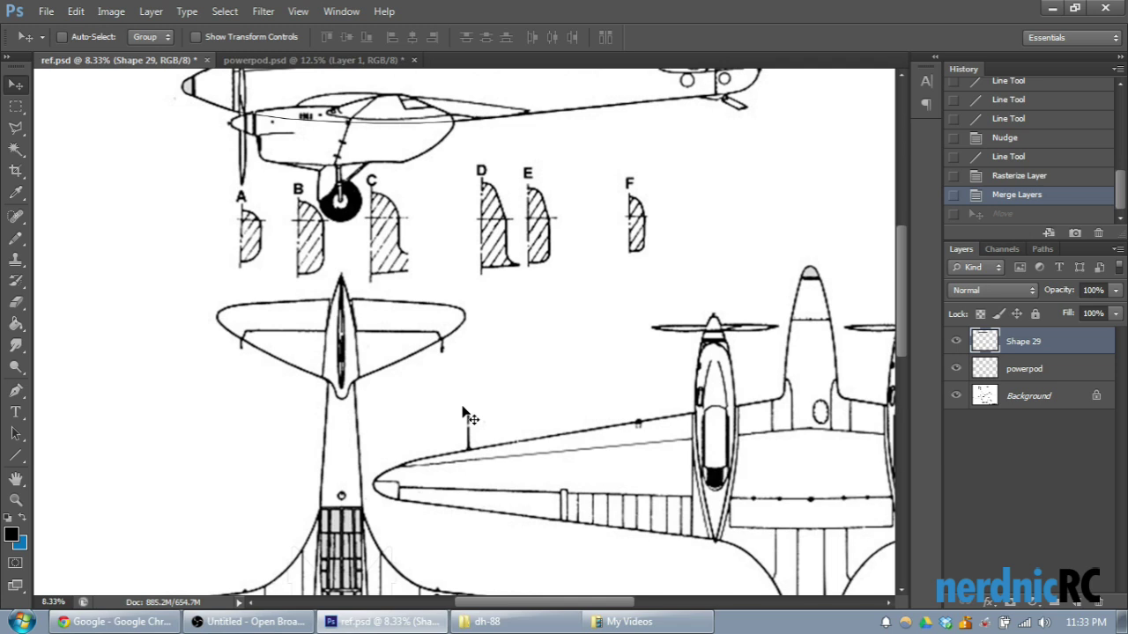
scroll(467, 414, up, 6)
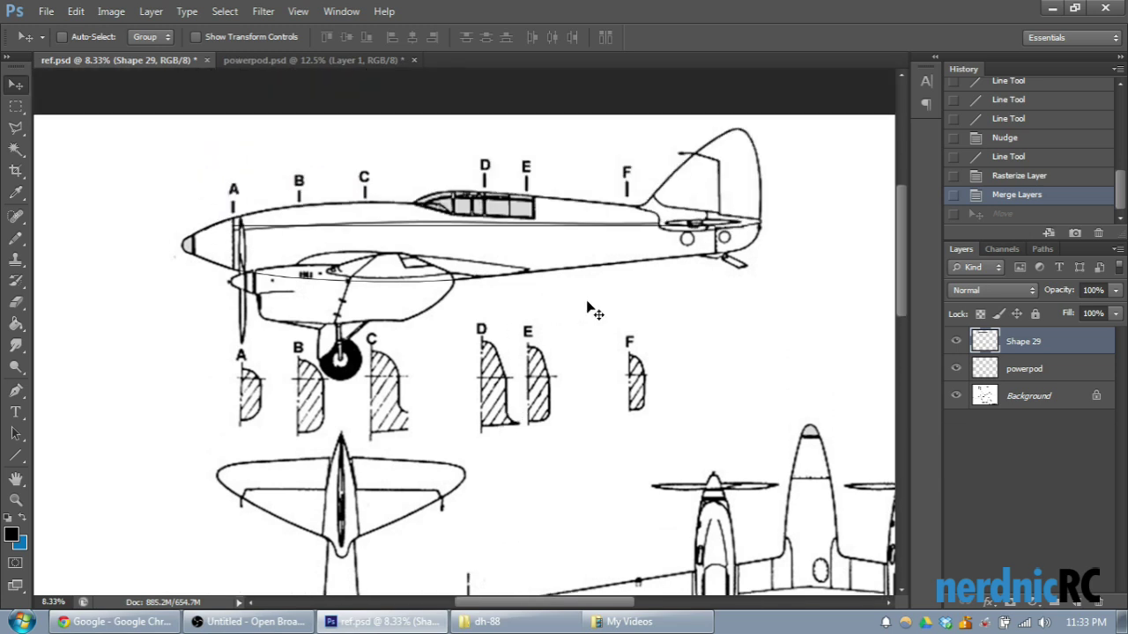
scroll(569, 608, right, 7)
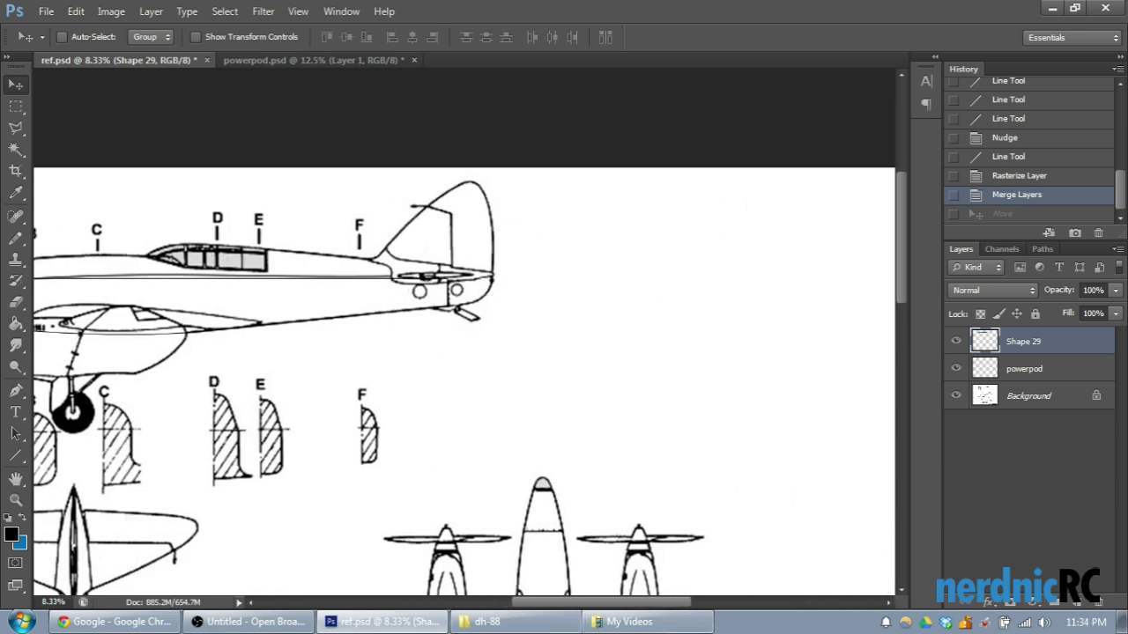
scroll(465, 574, left, 6)
scroll(464, 575, down, 1)
scroll(465, 575, down, 1)
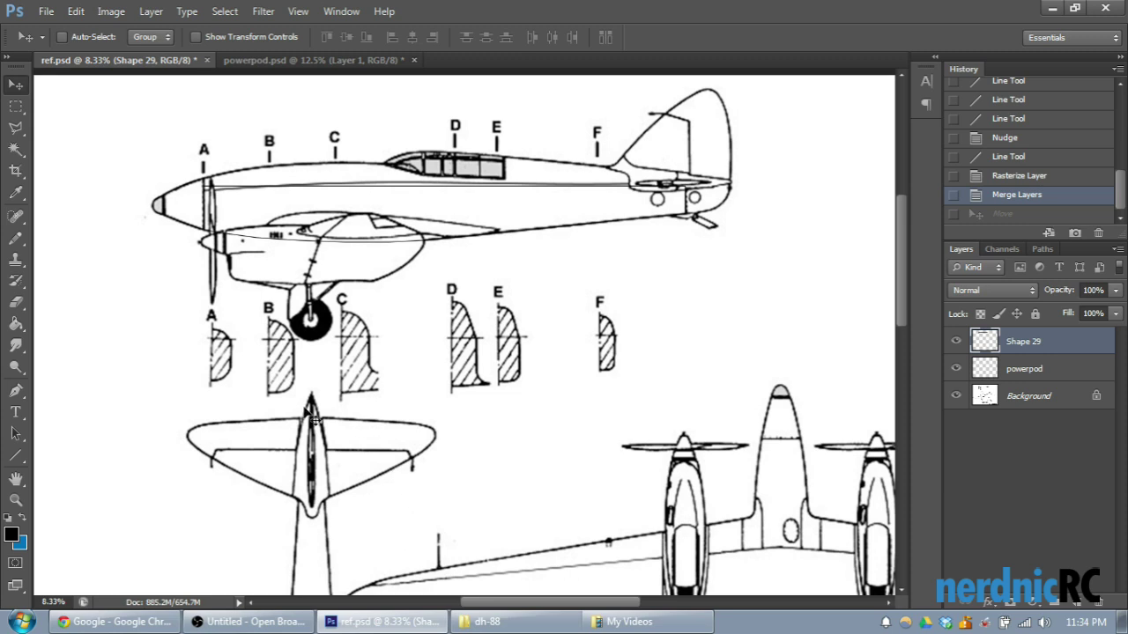
scroll(777, 308, up, 2)
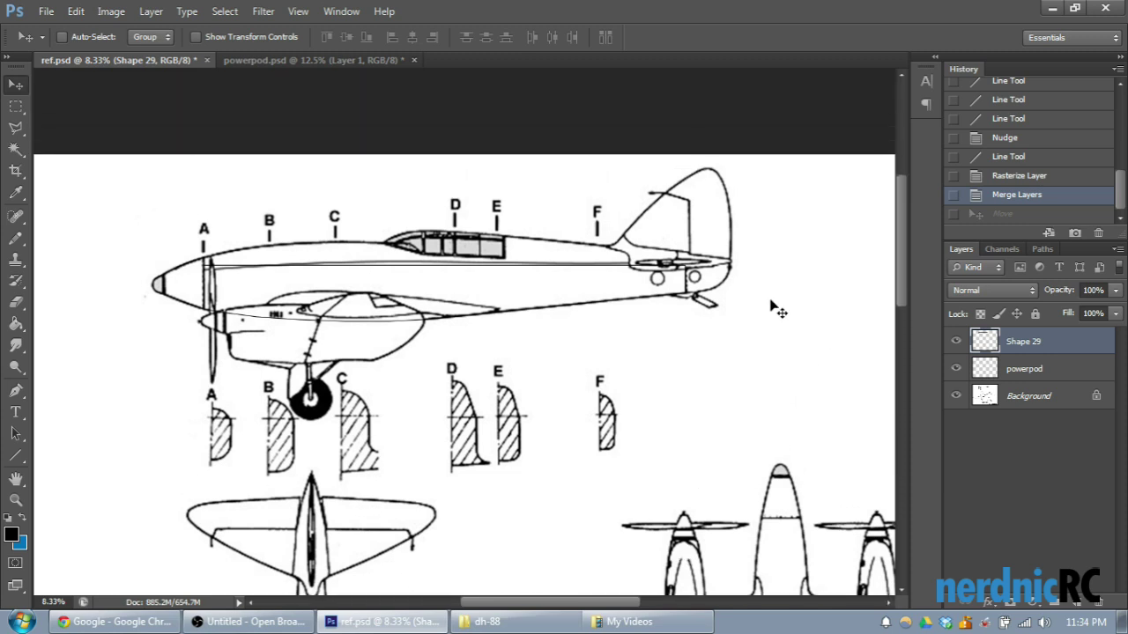
Step: Draw two connected lines, about 247 px and 213 px wide, along the tail's lower curve starting at the base of the rudder post
key(ctrl+plus)
scroll(767, 352, up, 3)
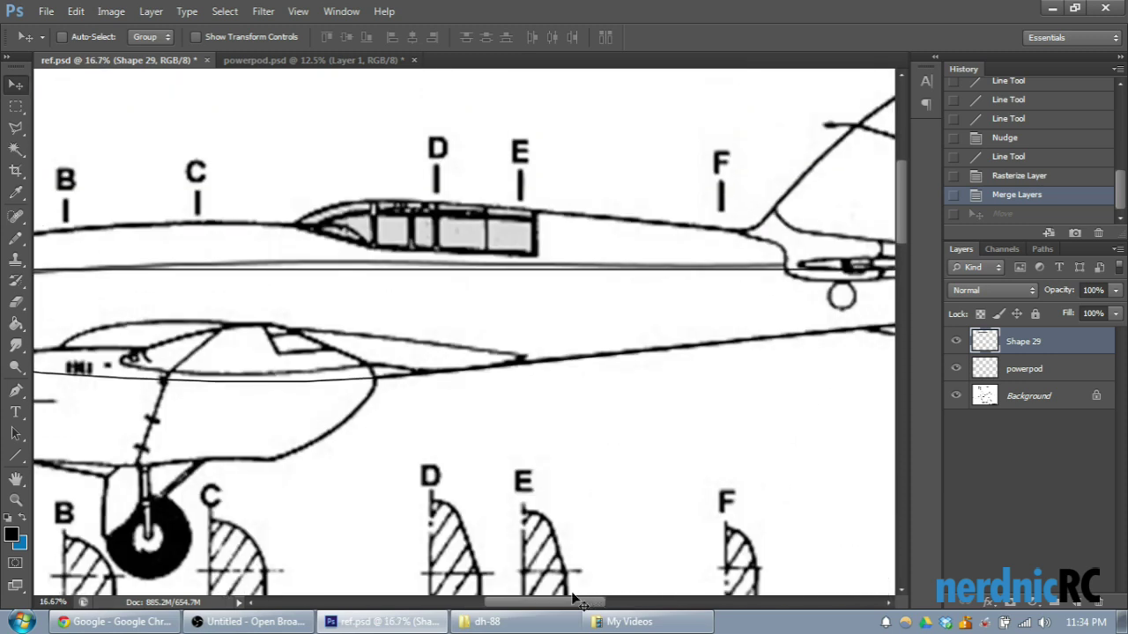
drag(574, 602, 625, 602)
scroll(615, 485, up, 2)
key(ctrl+plus)
key(ctrl+plus)
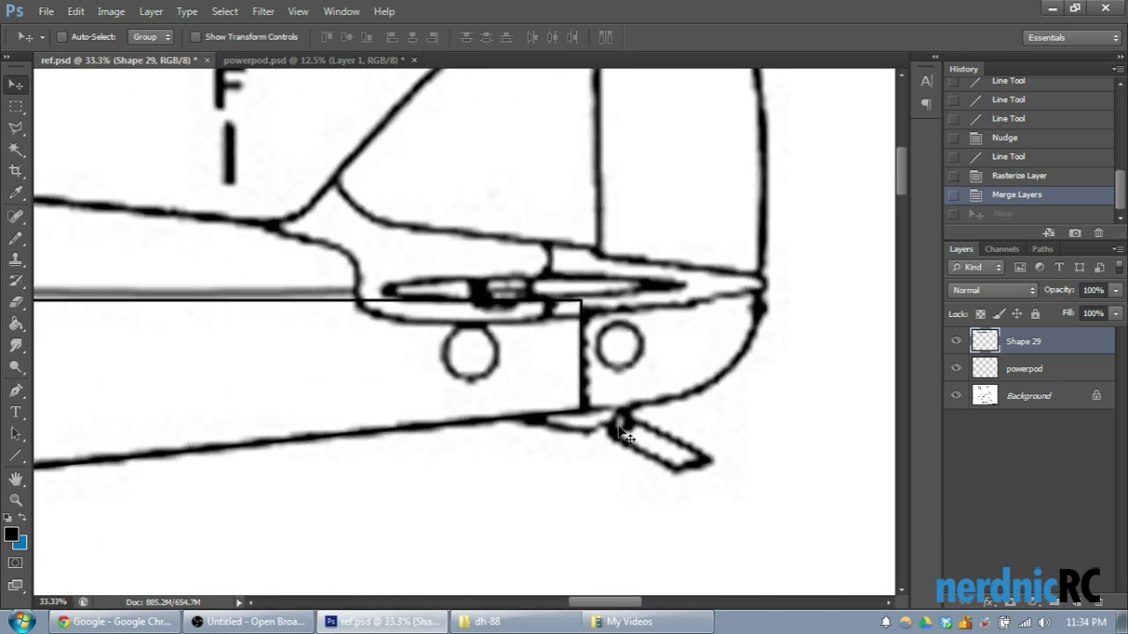
scroll(609, 485, down, 1)
click(15, 455)
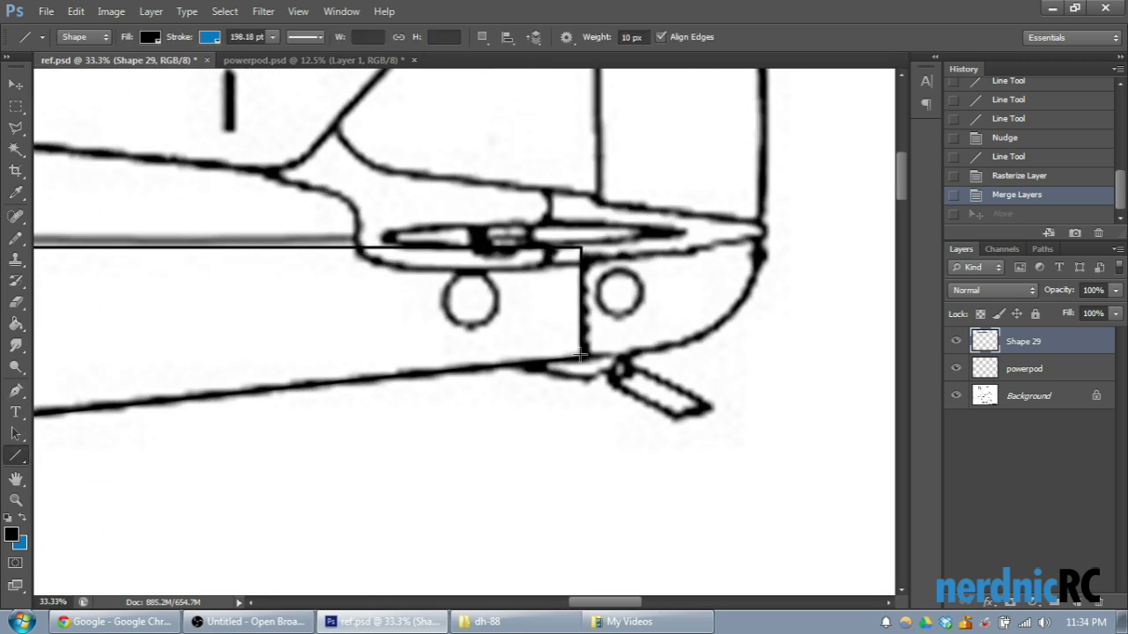
drag(581, 356, 705, 335)
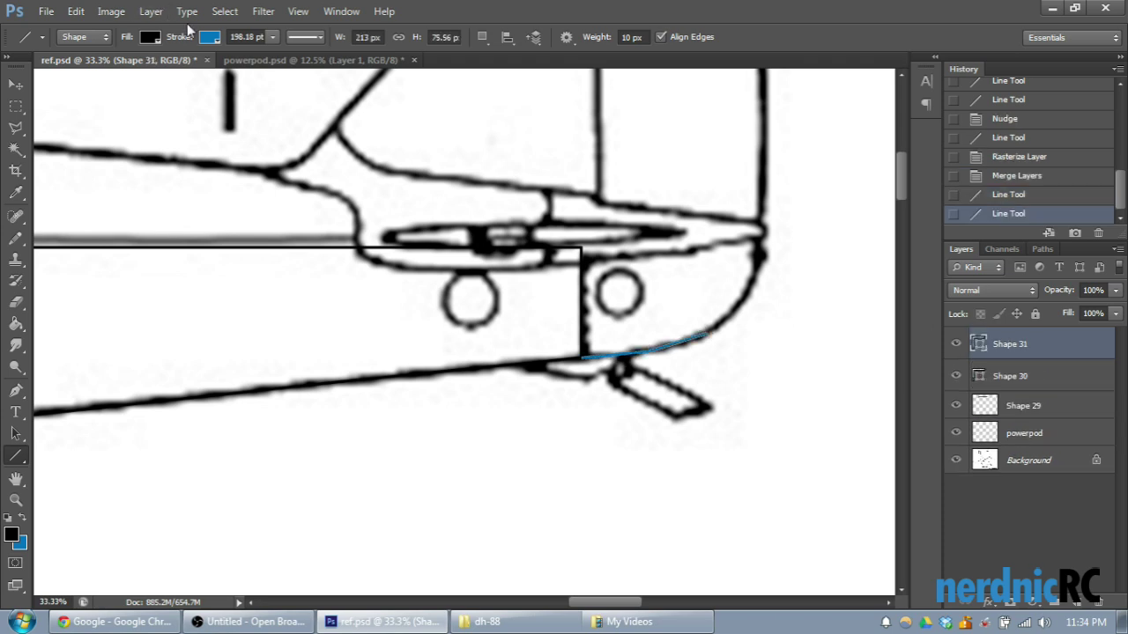
Step: Set the stroke of the Shape 31 and Shape 30 lines to black
click(210, 37)
click(130, 116)
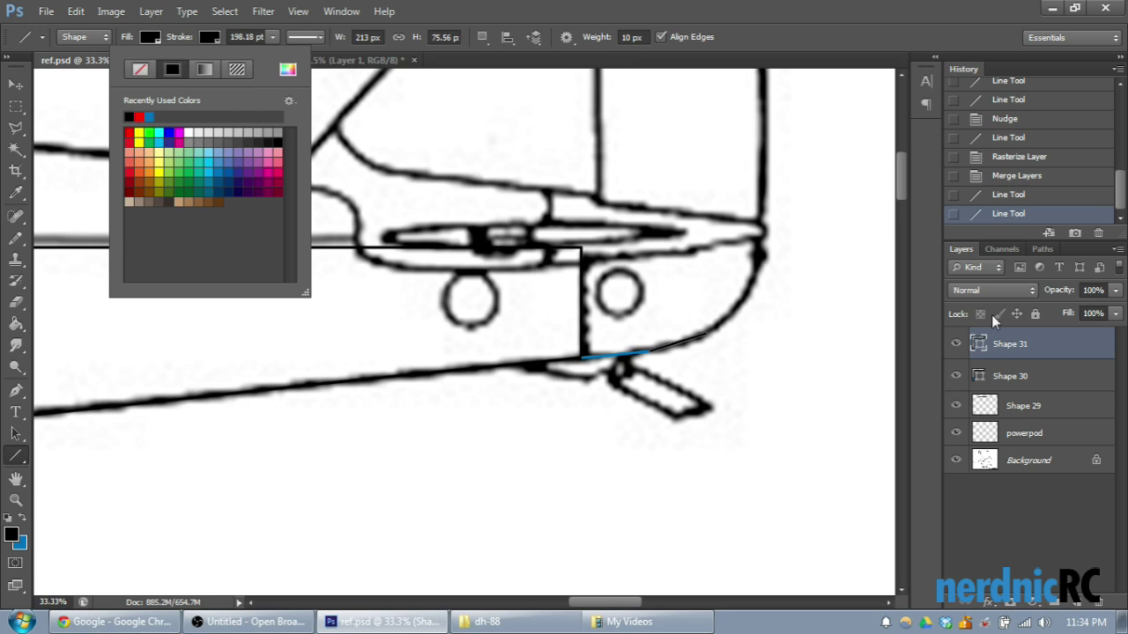
click(1009, 376)
click(205, 41)
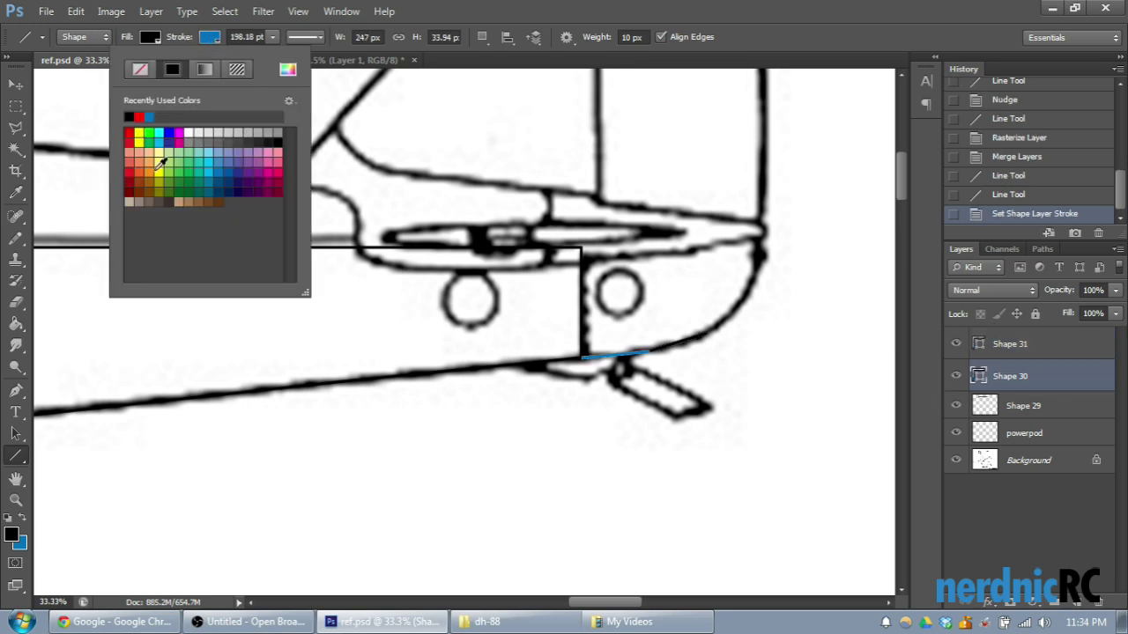
click(129, 116)
click(10, 462)
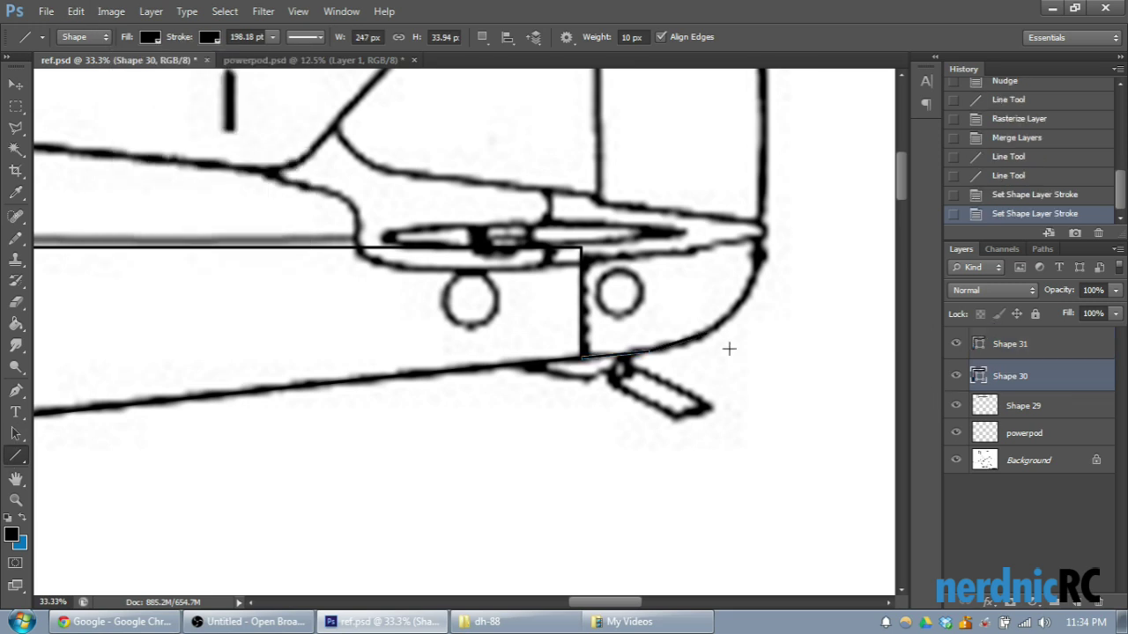
Step: Trace the rudder's trailing edge, the rounded tip and the fin's leading edge with short connected 10 px lines, undoing the last line
drag(734, 310, 763, 167)
mouse_move(763, 167)
mouse_down()
mouse_move(761, 45)
mouse_move(762, 164)
mouse_up()
drag(761, 164, 756, 111)
mouse_move(755, 111)
mouse_down()
mouse_move(747, 39)
mouse_move(742, 189)
mouse_move(739, 176)
mouse_up()
mouse_move(739, 176)
mouse_down()
mouse_move(723, 130)
mouse_move(670, 88)
mouse_up()
mouse_move(670, 88)
mouse_down()
mouse_move(517, 171)
mouse_move(311, 381)
mouse_up()
key(ctrl+z)
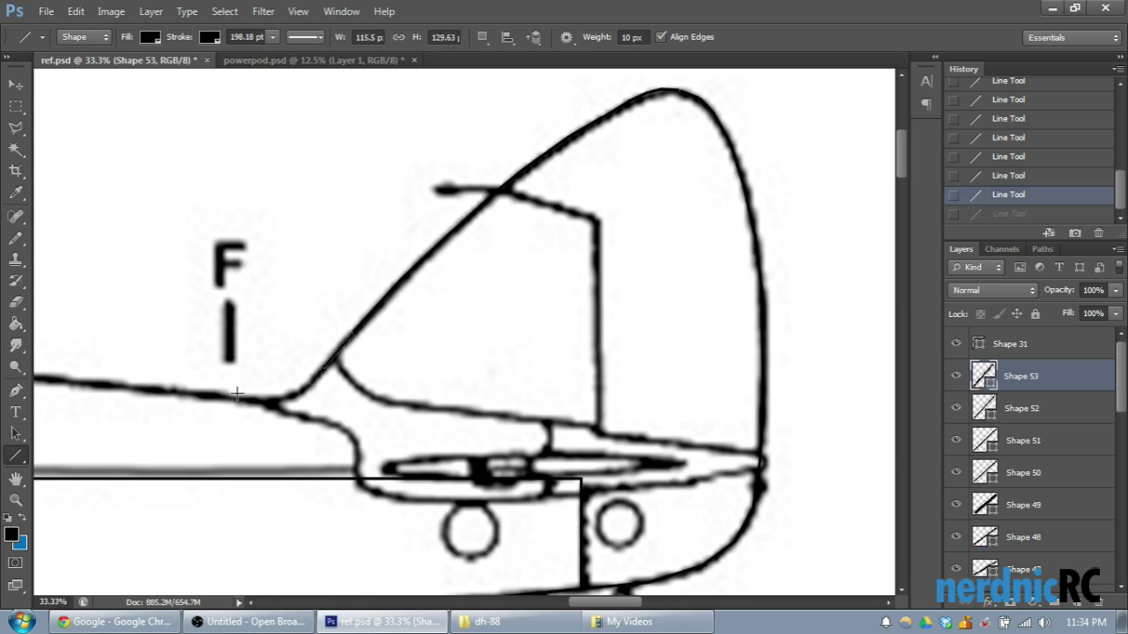
Step: Trace the curve at the fin's base and extend it with a line about 225 px wide running forward into the fuselage
key(ctrl+plus)
drag(610, 604, 586, 607)
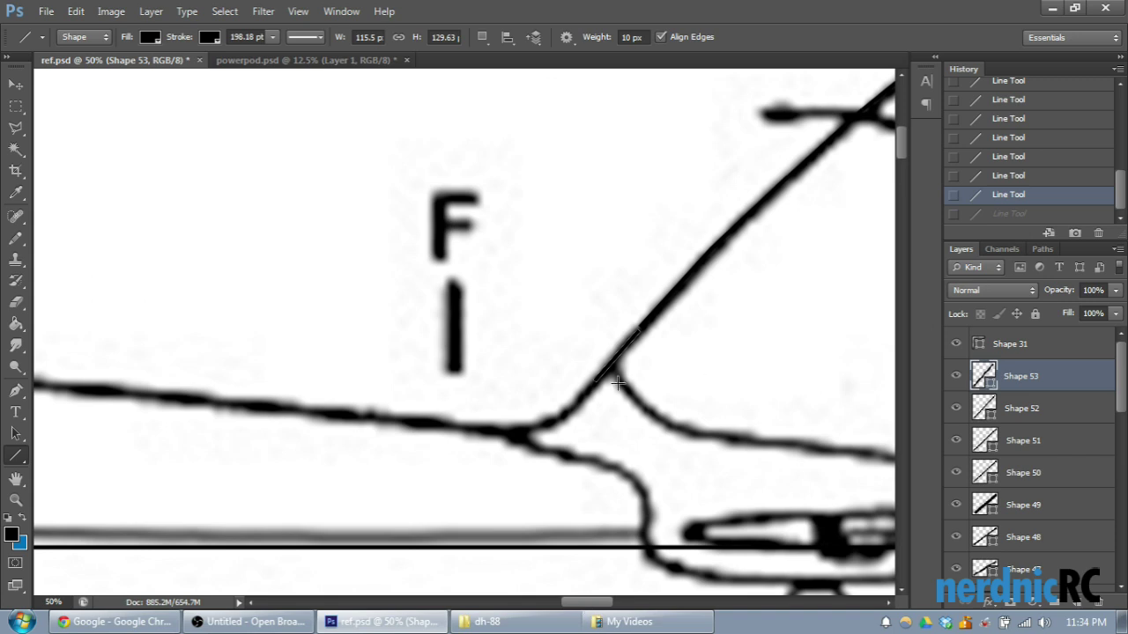
drag(597, 379, 564, 412)
drag(564, 412, 436, 453)
Step: Draw a horizontal line about 336 px long running forward from the base of the rudder post
key(ctrl+minus)
key(ctrl+minus)
scroll(653, 405, down, 3)
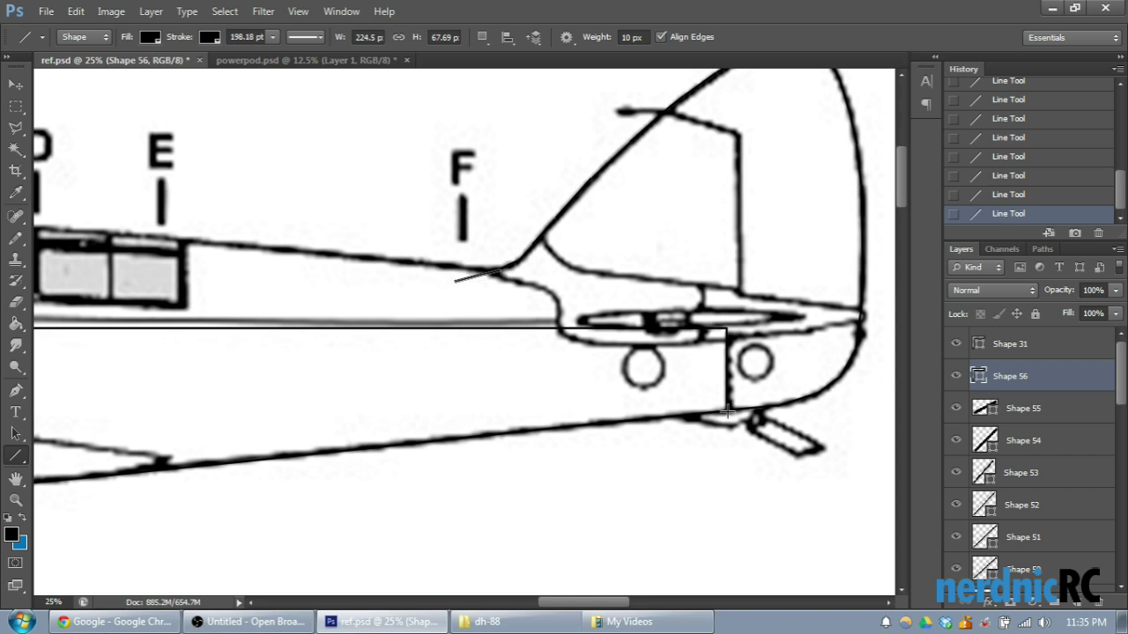
drag(727, 410, 678, 408)
drag(656, 411, 662, 413)
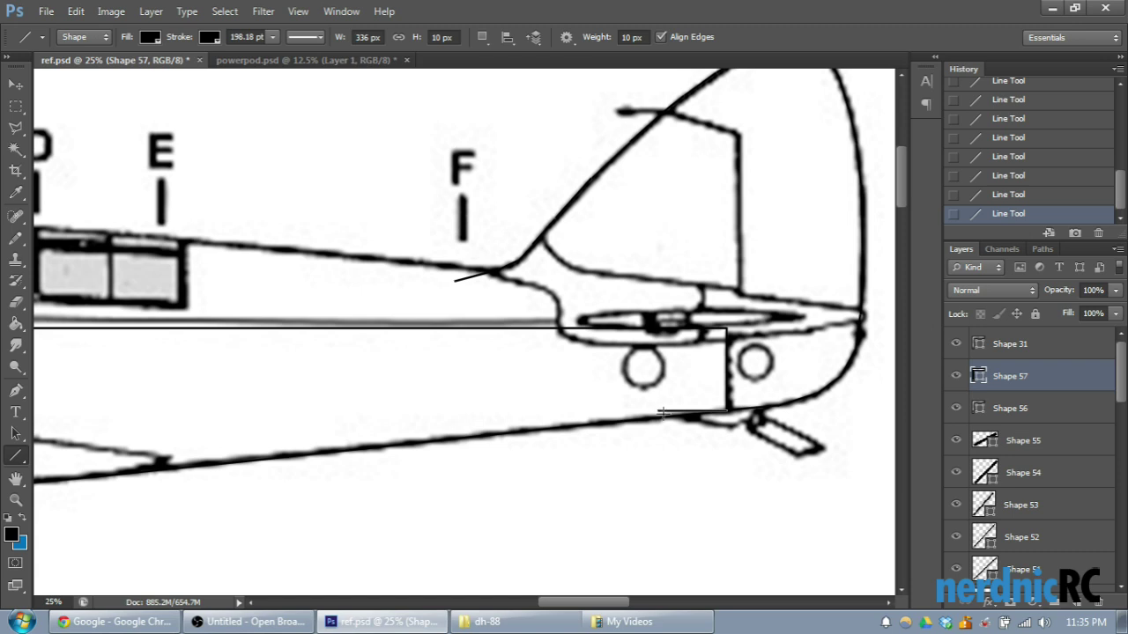
Step: Try joining both forward line ends to the fuselage's horizontal line with two verticals and a connecting horizontal, then revert these three lines
key(ctrl+plus)
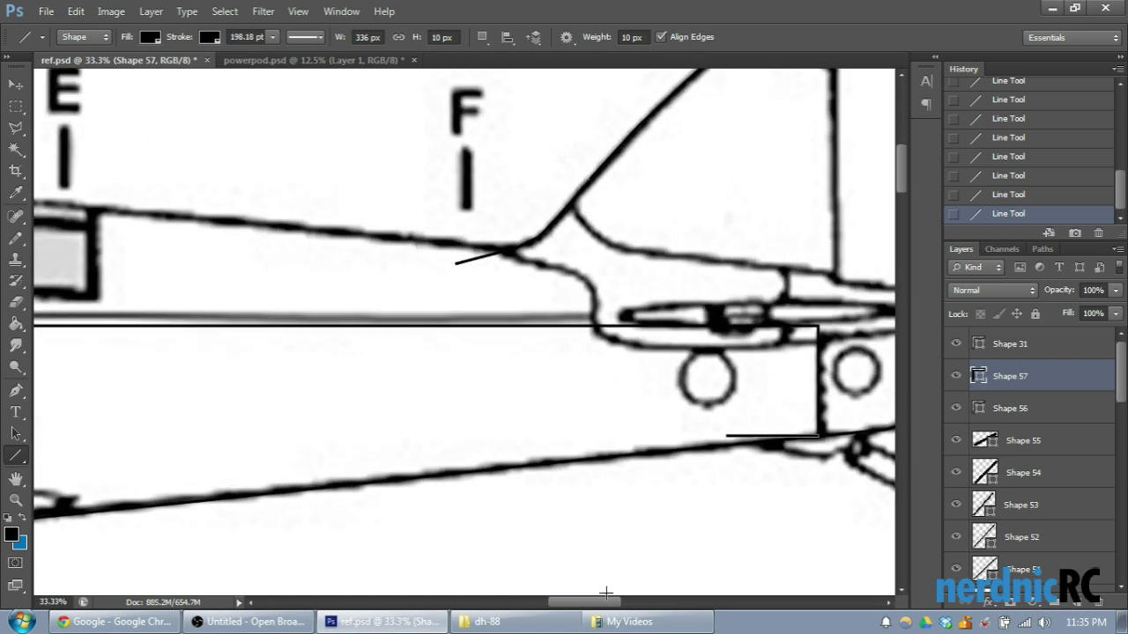
scroll(617, 573, right, 2)
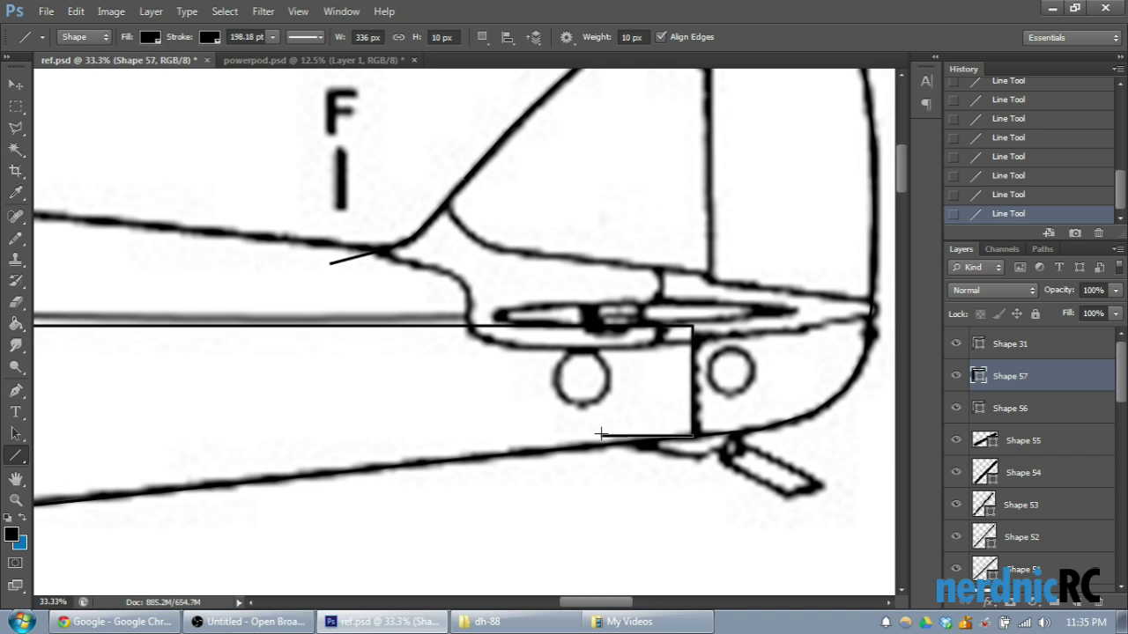
drag(600, 434, 612, 328)
drag(330, 264, 330, 324)
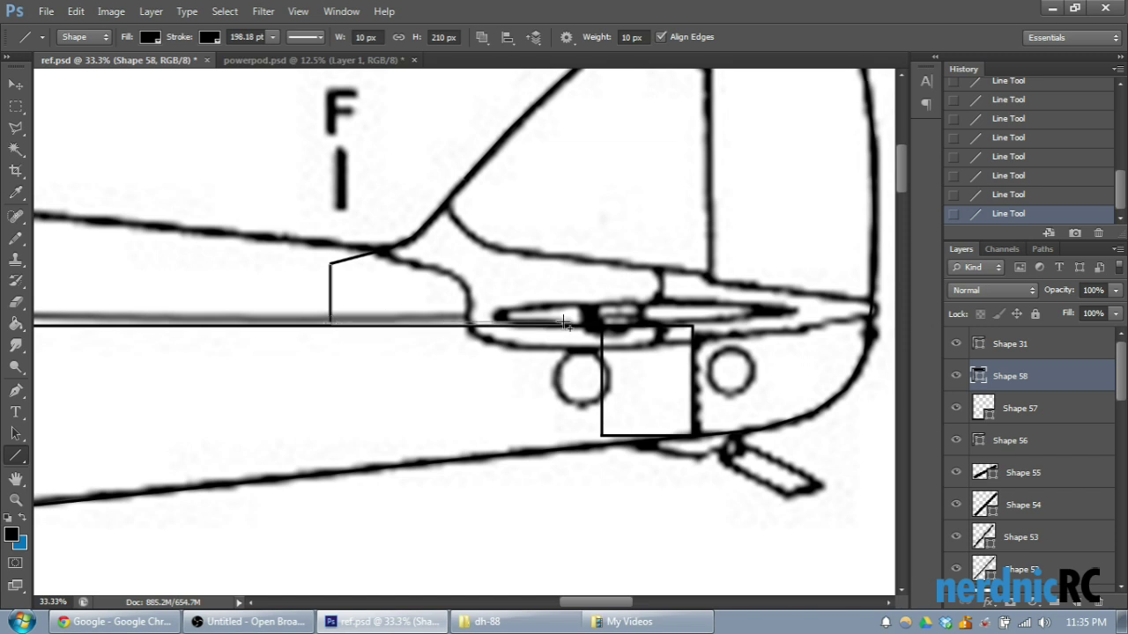
drag(602, 328, 602, 327)
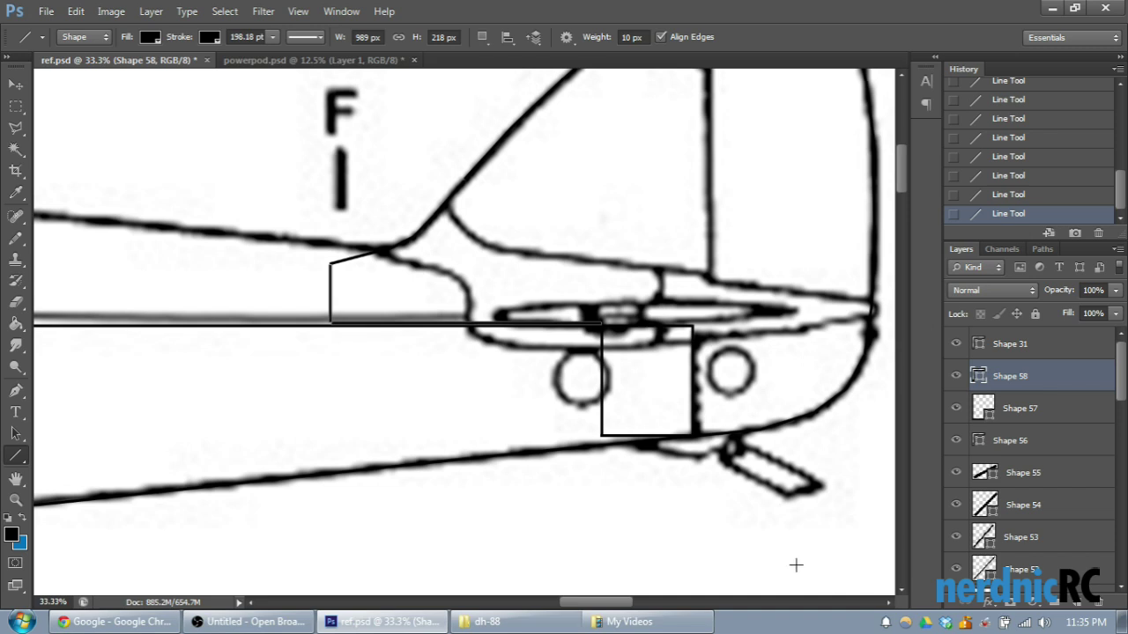
click(1007, 194)
click(1008, 175)
click(1008, 157)
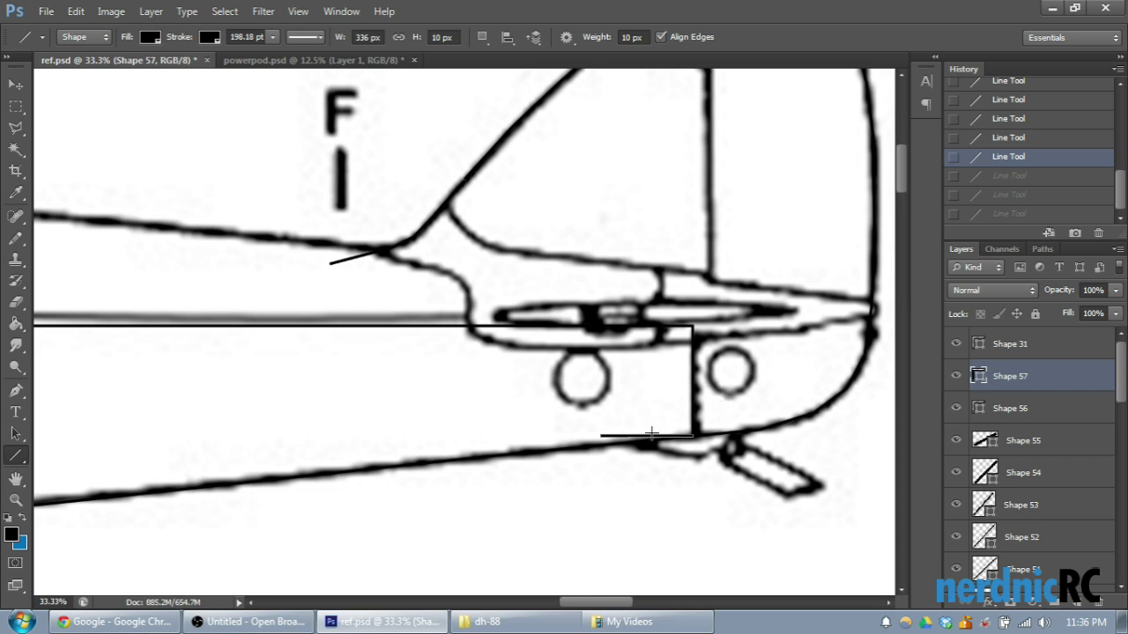
Step: Draw a sloping line about 357 px wide from the fin's leading edge to the top of the rudder hinge line
scroll(730, 424, up, 1)
scroll(745, 377, up, 4)
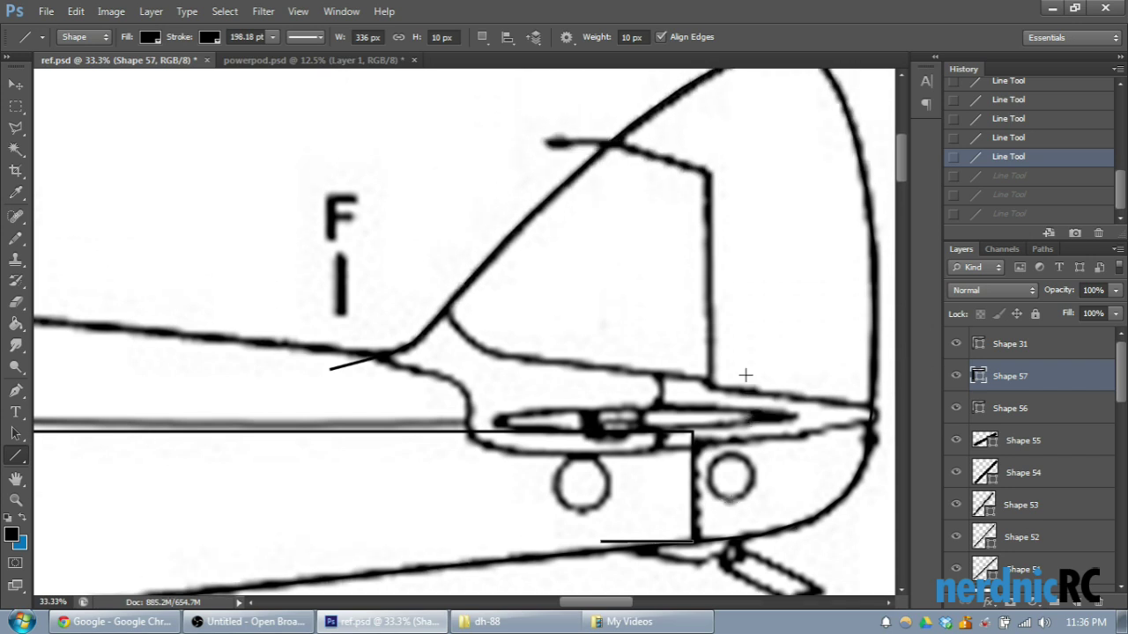
key(ctrl+plus)
scroll(793, 284, up, 1)
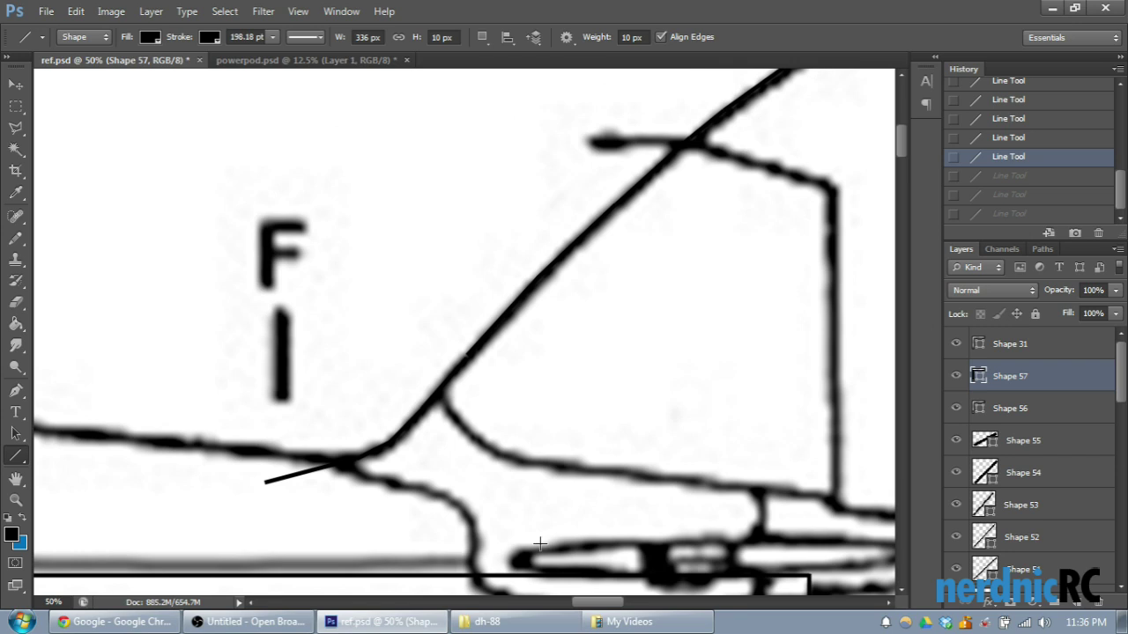
mouse_move(594, 604)
mouse_down()
mouse_move(624, 604)
mouse_move(602, 603)
mouse_up()
scroll(574, 453, up, 1)
scroll(523, 438, up, 1)
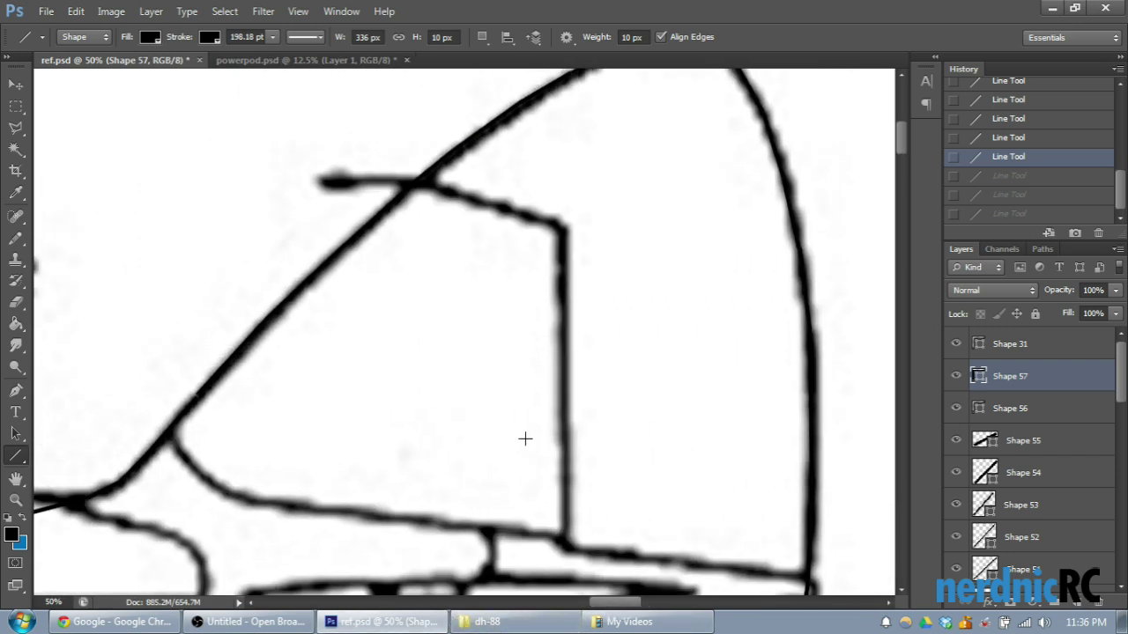
scroll(524, 437, up, 1)
drag(418, 194, 561, 244)
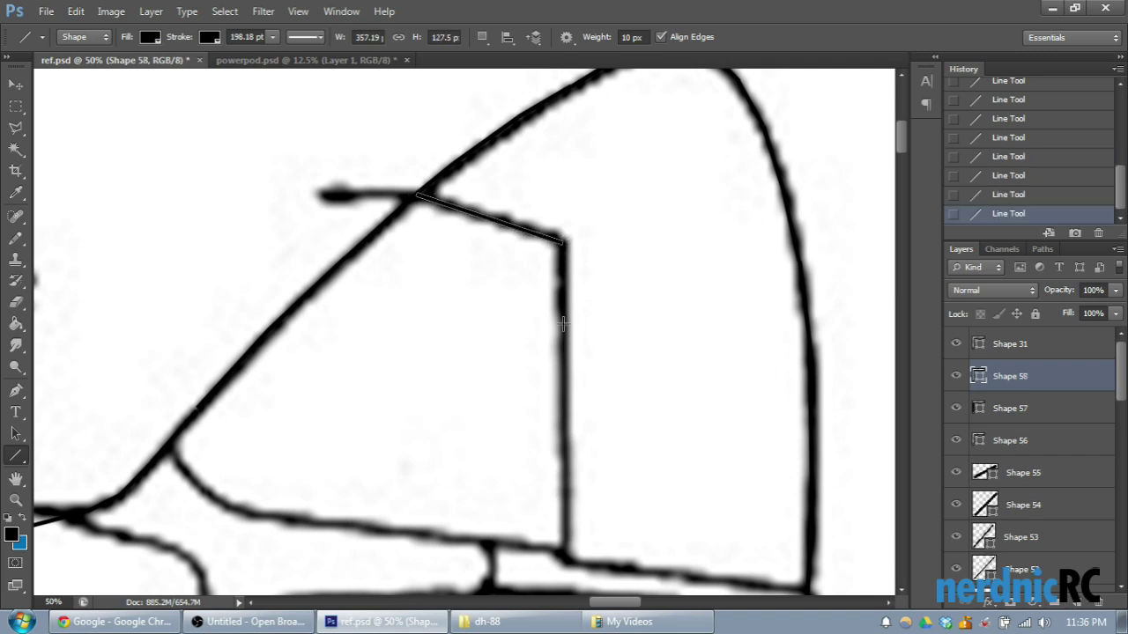
Step: Try giving the sloping rudder line a red stroke, then undo the color change
click(210, 38)
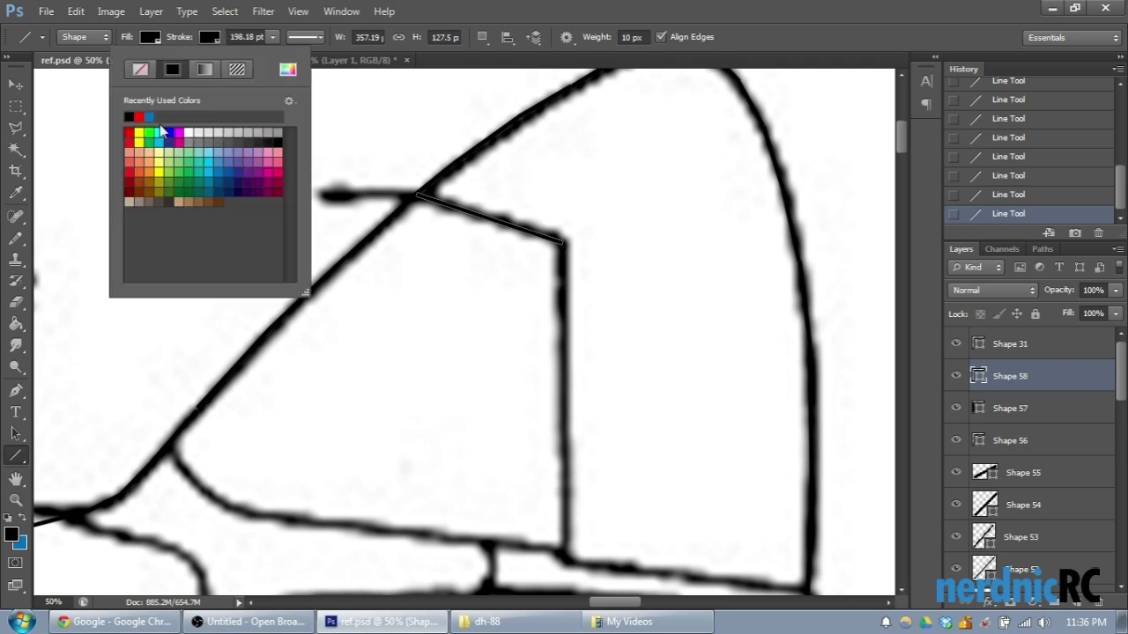
click(139, 116)
click(582, 7)
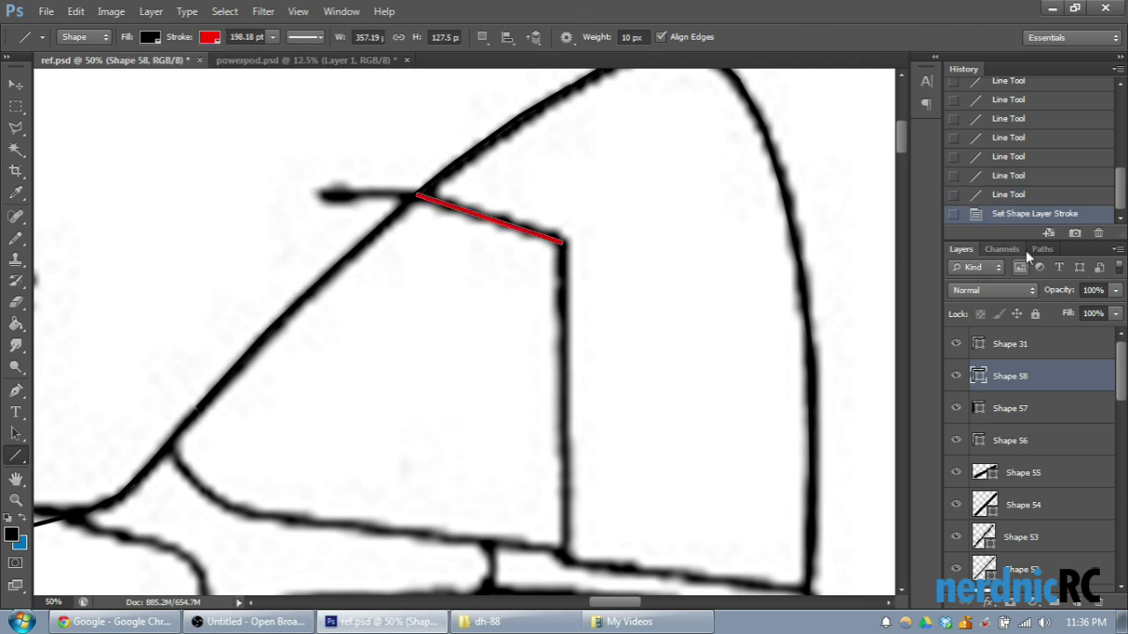
click(1013, 195)
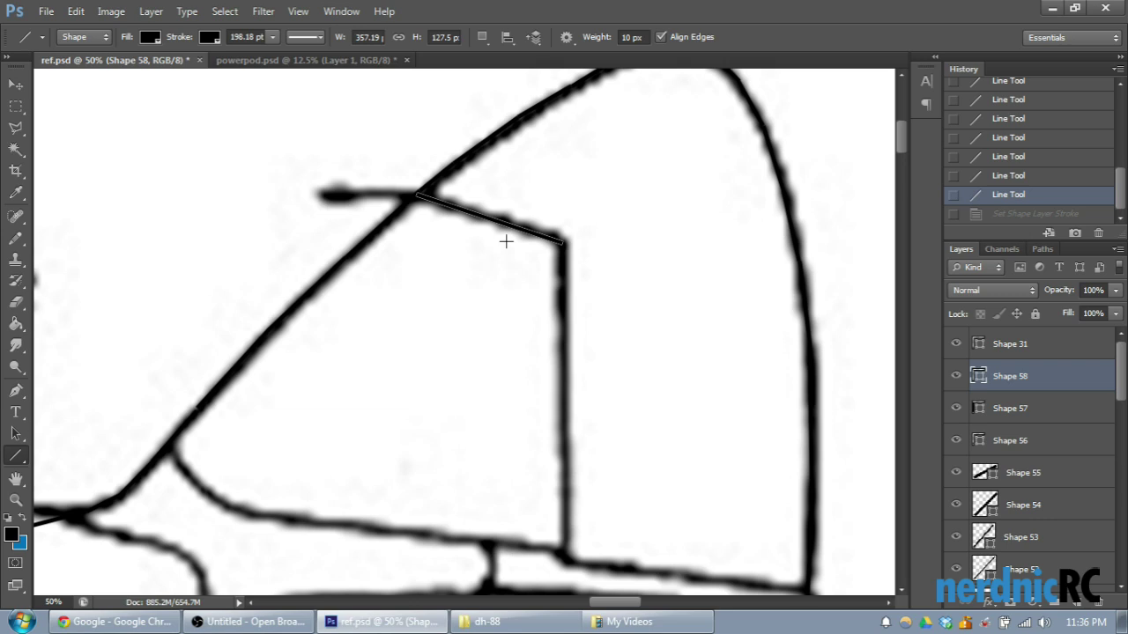
Step: Draw a vertical line about 852 px tall down the rudder hinge to the tailplane and set its stroke to red
drag(561, 240, 587, 427)
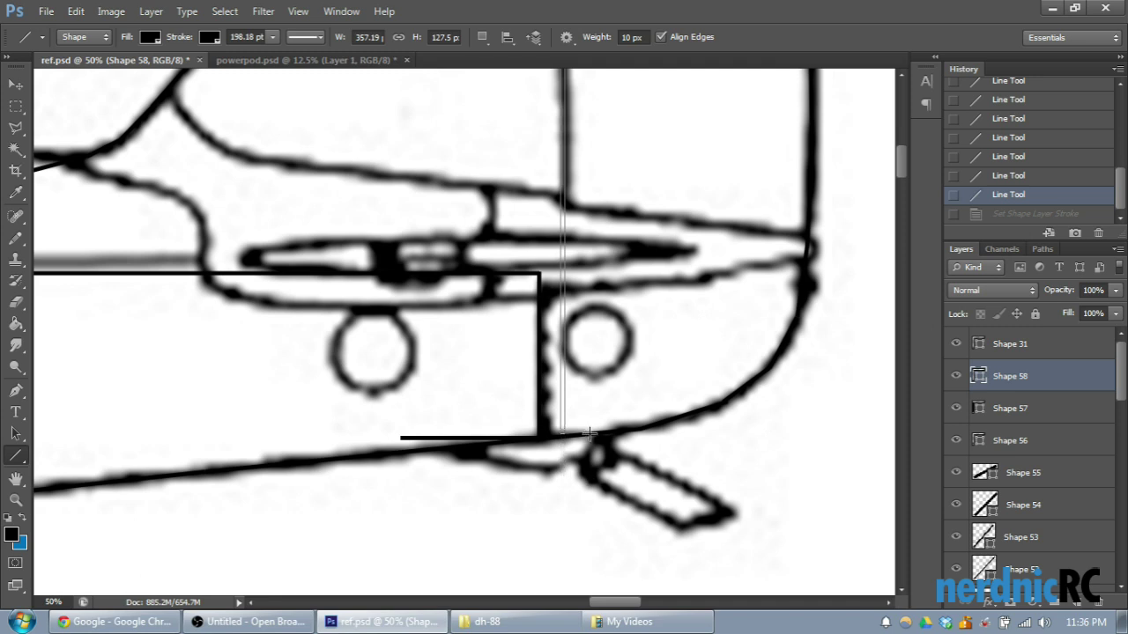
drag(589, 433, 606, 240)
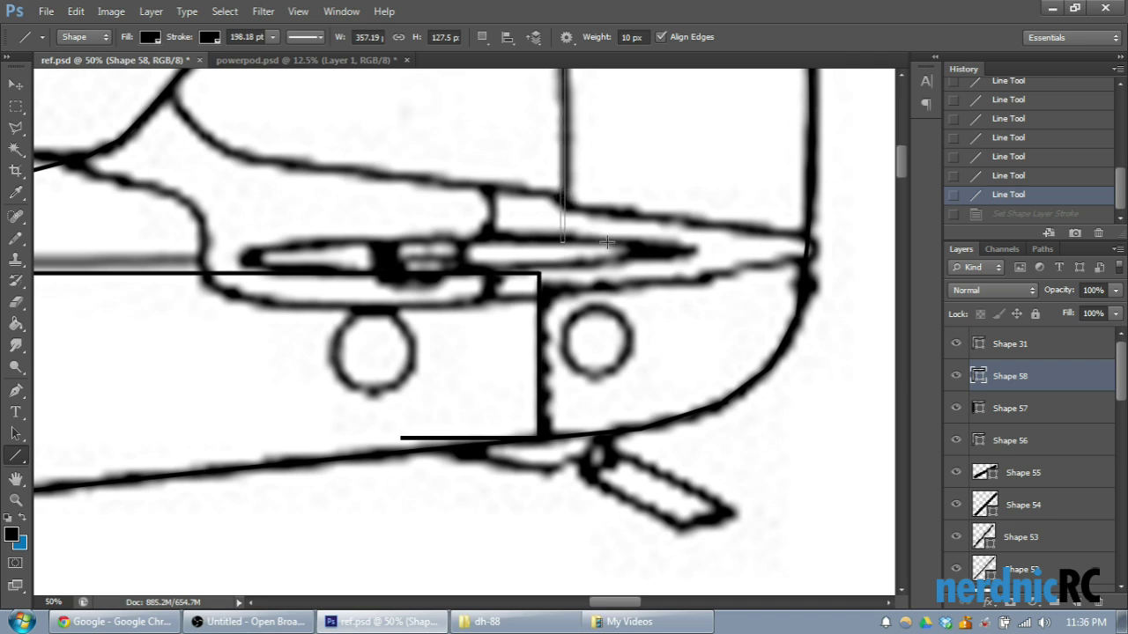
drag(602, 239, 602, 238)
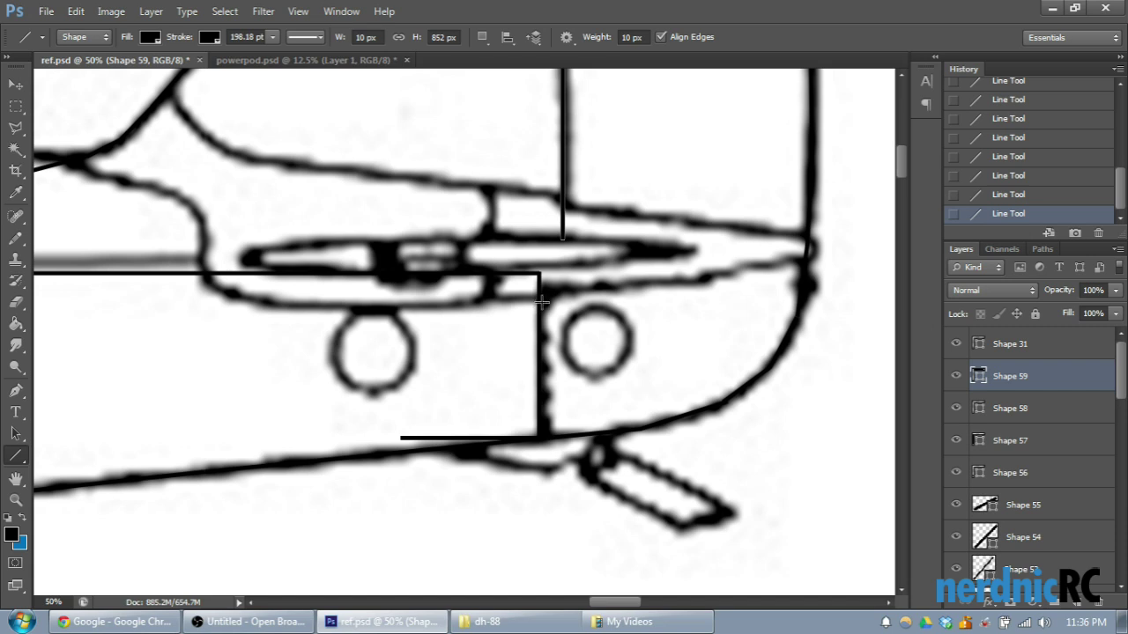
click(209, 37)
click(129, 116)
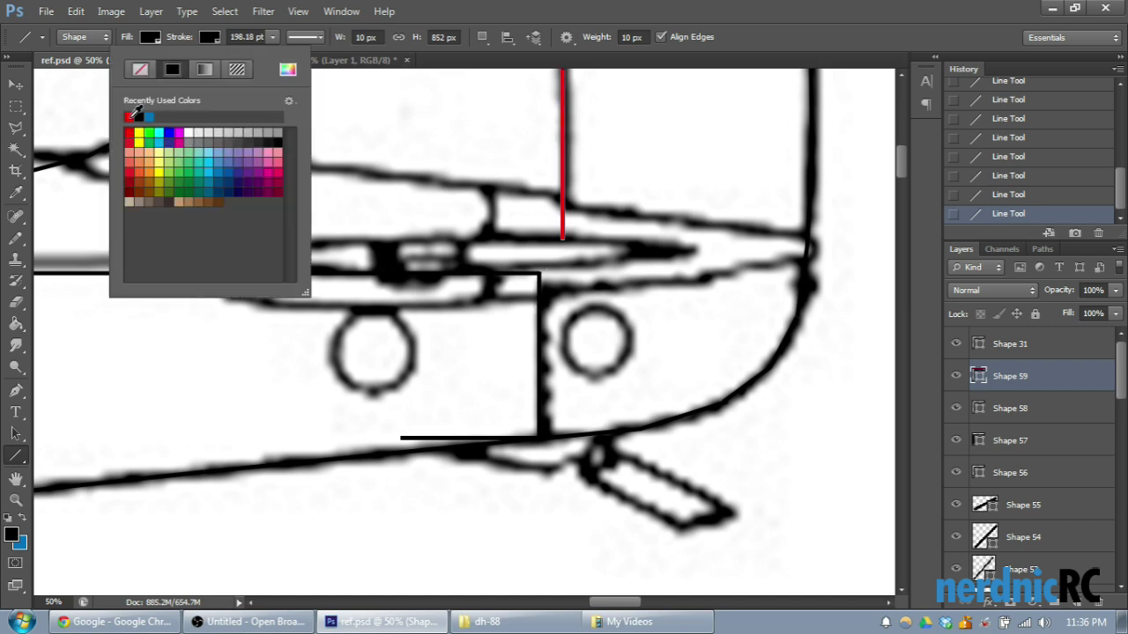
Step: Draw a red vertical line down the rear fuselage post, from the horizontal fuselage line to the fuselage's lower edge
click(542, 273)
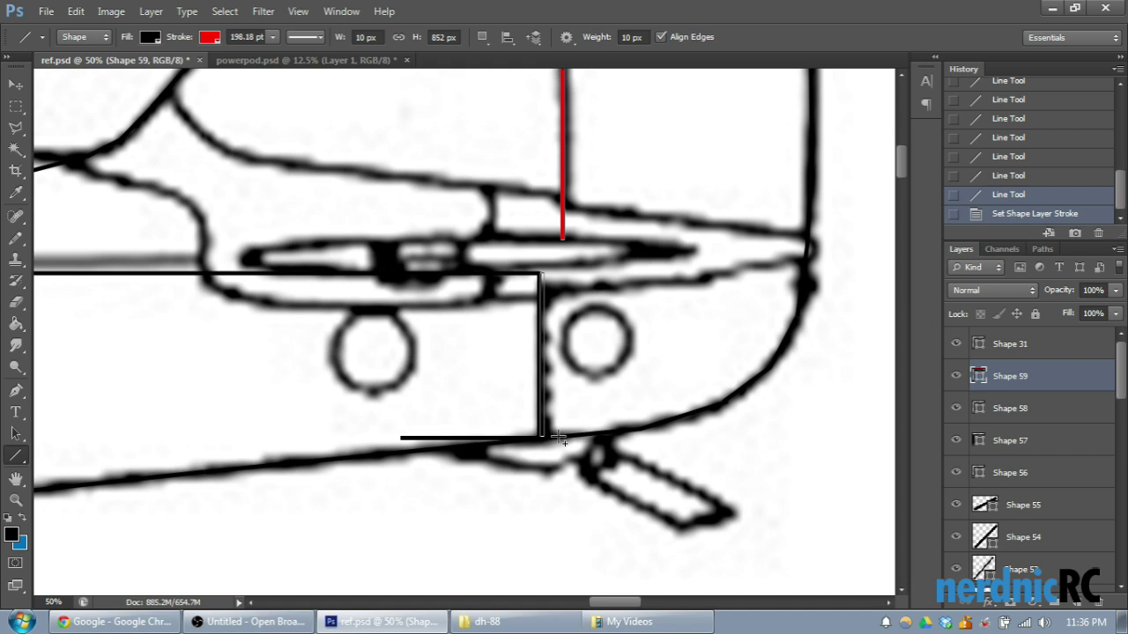
drag(558, 438, 559, 437)
scroll(539, 242, up, 2)
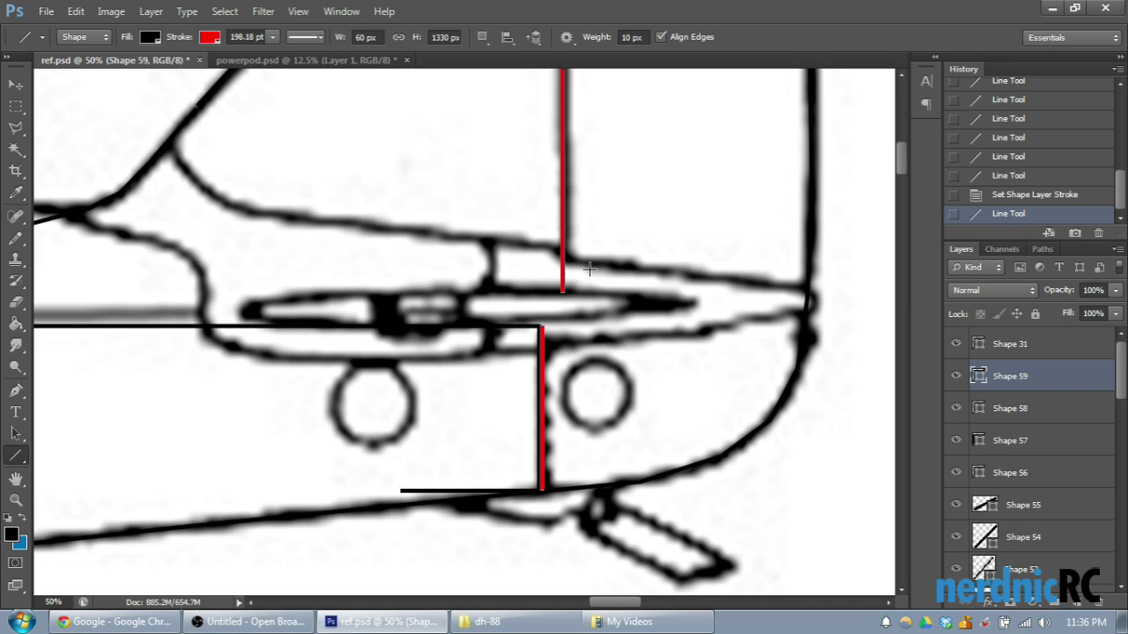
key(ctrl+minus)
key(ctrl+minus)
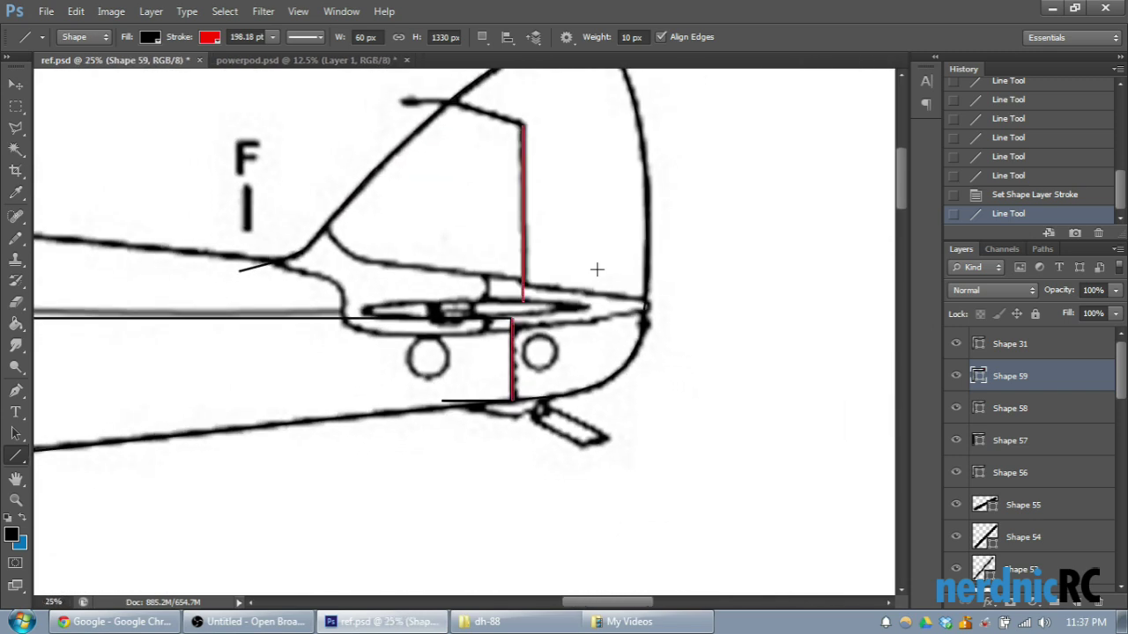
Step: Rasterize all the traced line layers from Shape 31 down to Shape 30 and merge them into one layer
click(1004, 344)
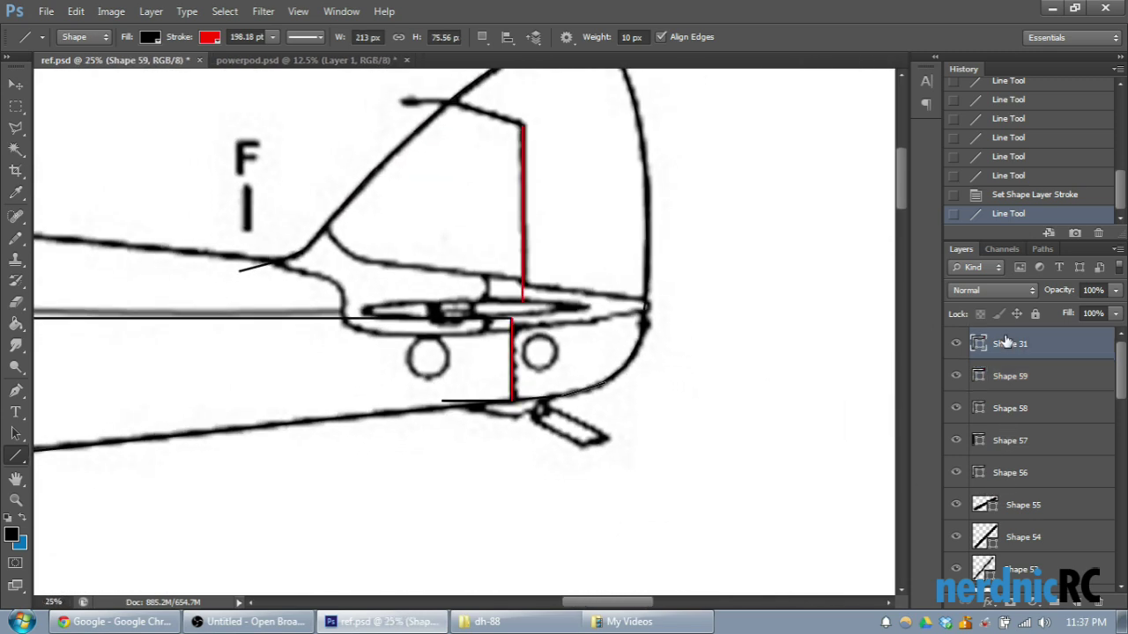
scroll(1070, 379, down, 10)
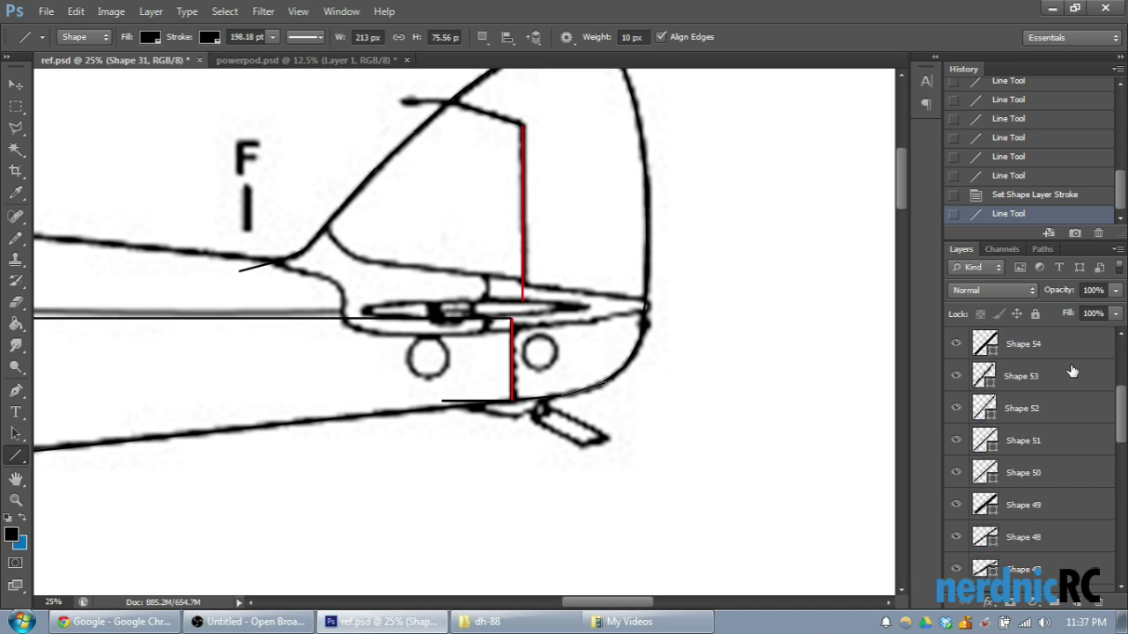
scroll(1067, 384, down, 2)
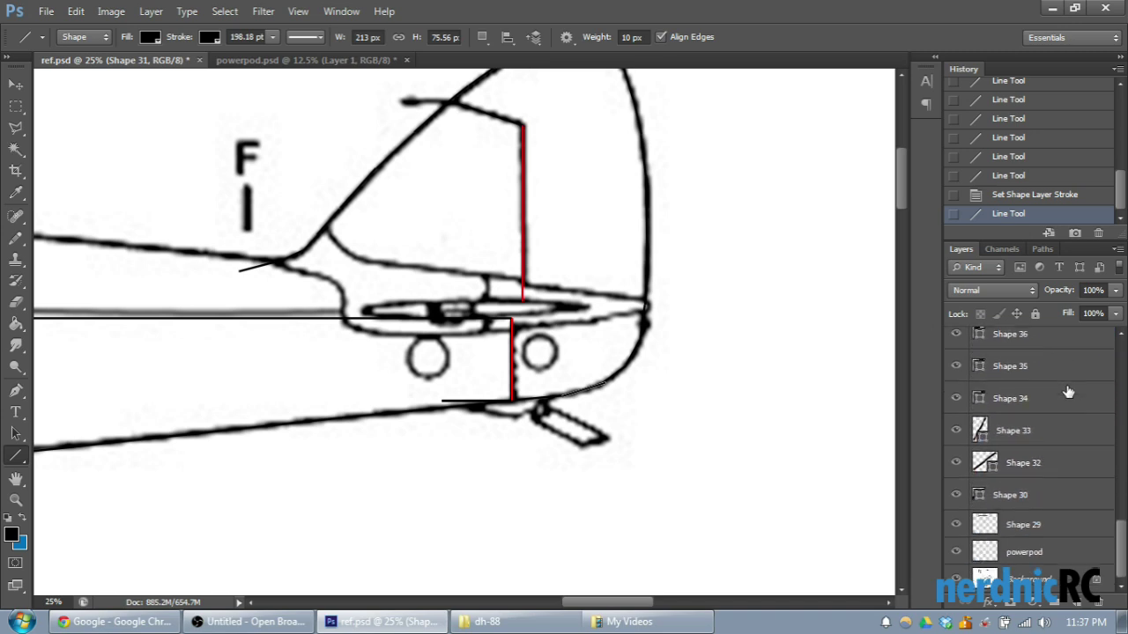
shift+click(1026, 494)
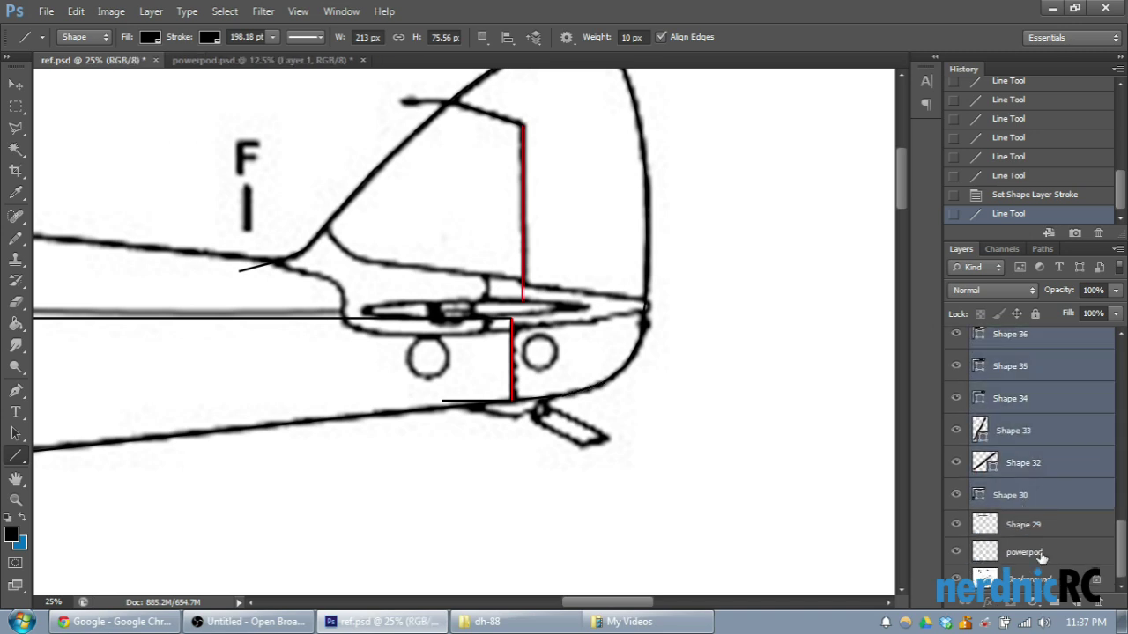
right_click(1029, 447)
click(916, 158)
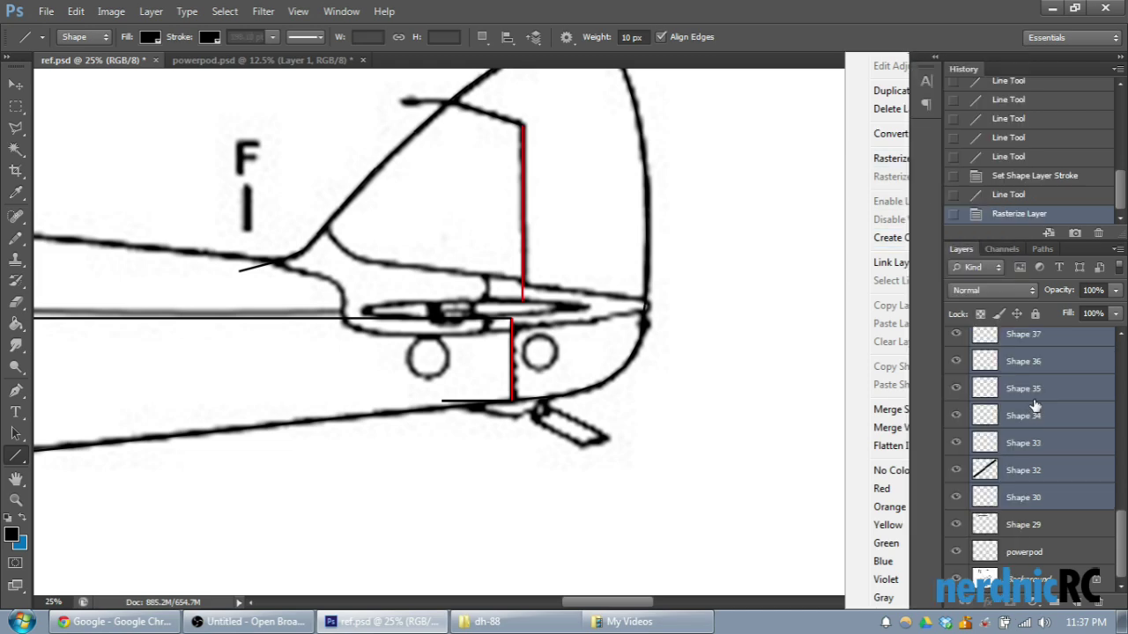
right_click(998, 419)
click(917, 411)
Step: Check the merged side-view outline with the Background layer hidden, toggling the Shape 31 layer's visibility, then show the Background layer again
click(956, 423)
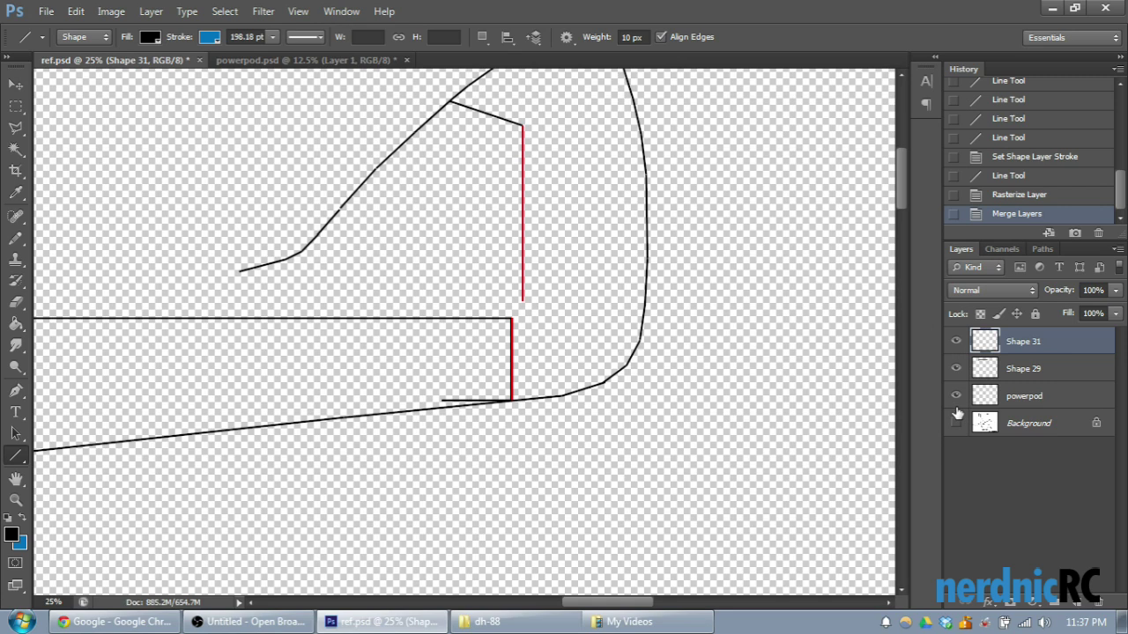
click(956, 341)
click(956, 341)
click(956, 341)
click(956, 341)
click(956, 341)
click(956, 341)
click(956, 423)
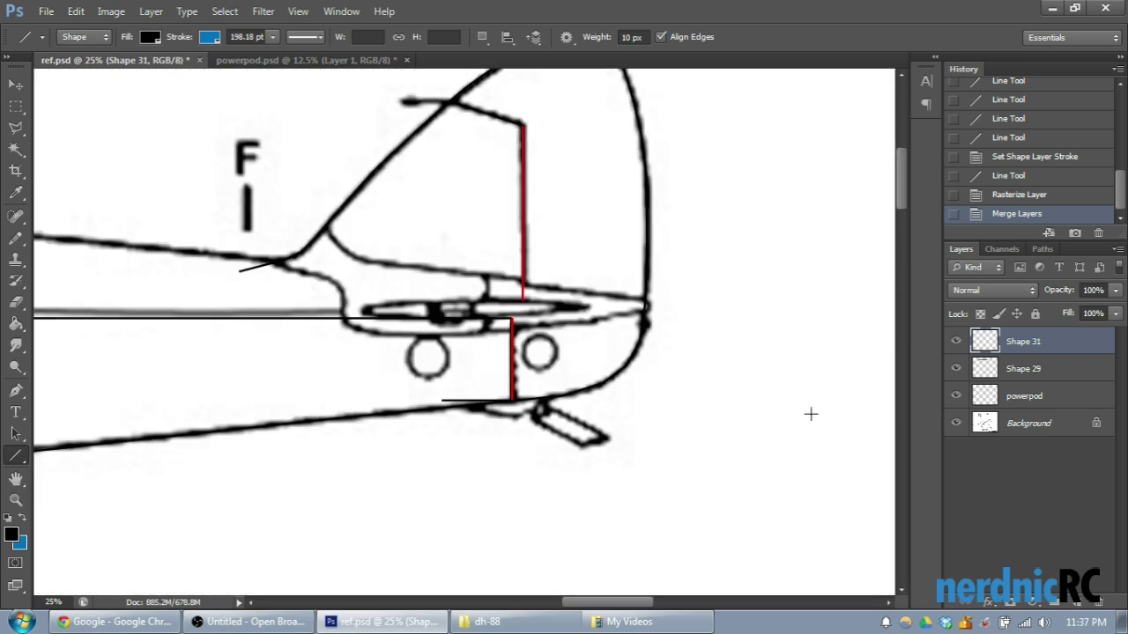
Step: Set the line stroke to black and trace the trailing edge and rounded tip of the top view's right-hand tailplane half
scroll(802, 384, down, 5)
drag(648, 601, 506, 608)
scroll(535, 599, down, 5)
scroll(522, 537, down, 1)
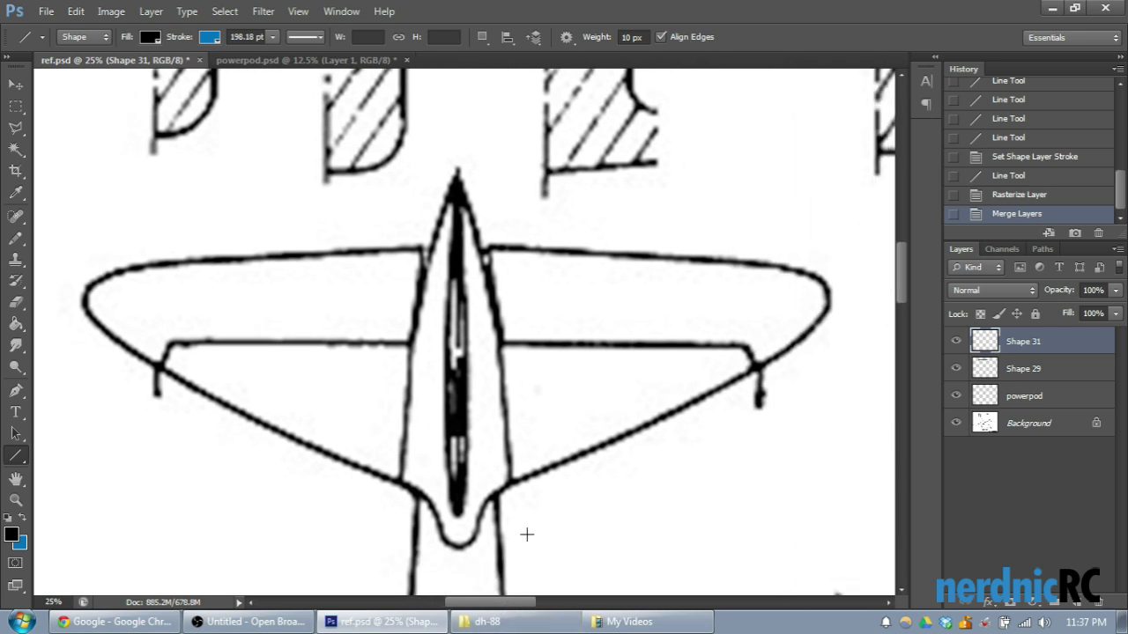
scroll(526, 499, down, 1)
scroll(526, 496, up, 1)
scroll(526, 496, down, 1)
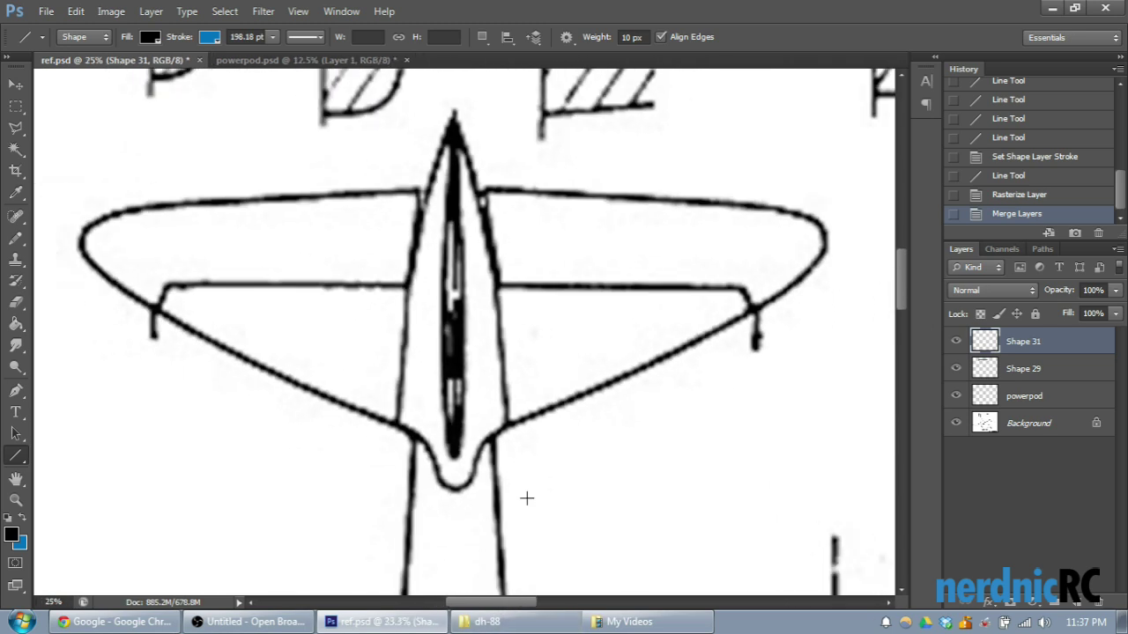
scroll(435, 180, down, 1)
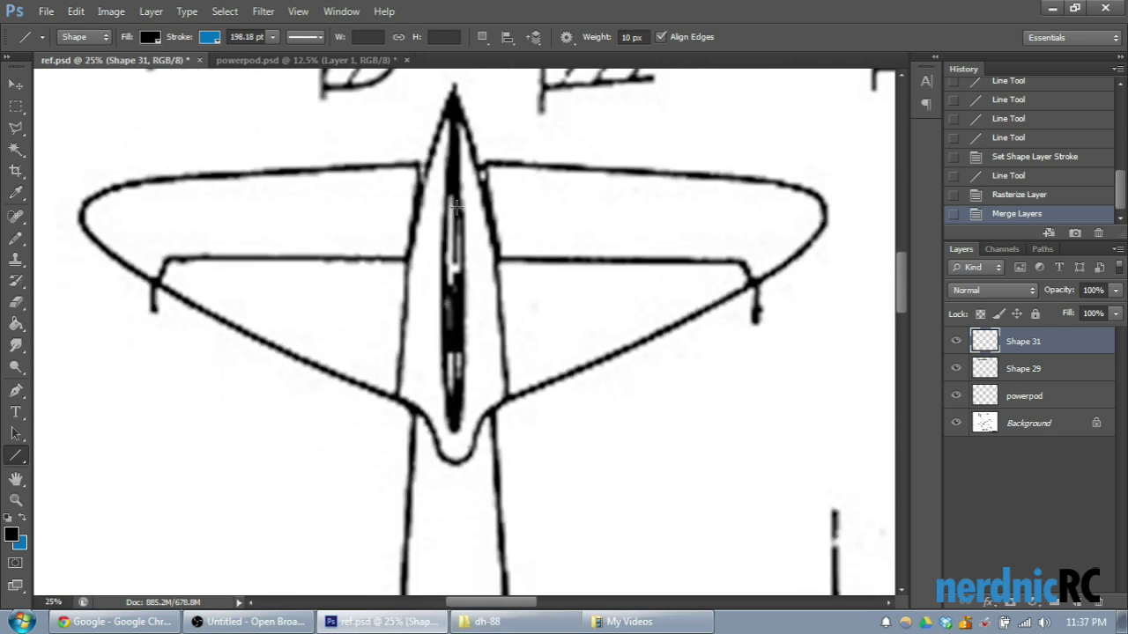
scroll(456, 205, up, 1)
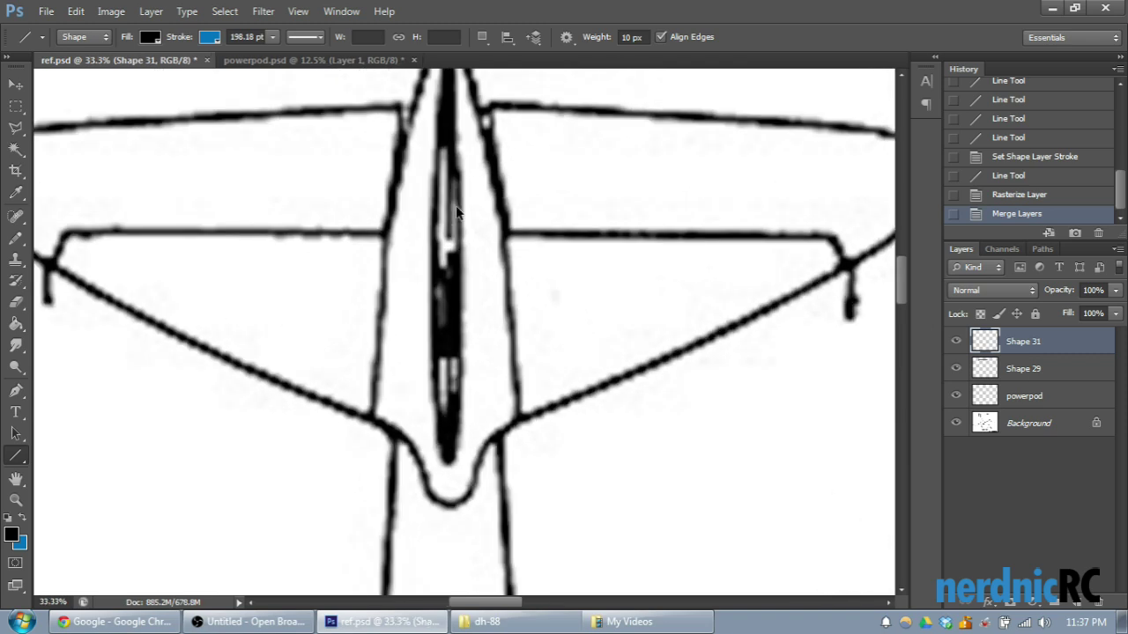
scroll(455, 206, down, 1)
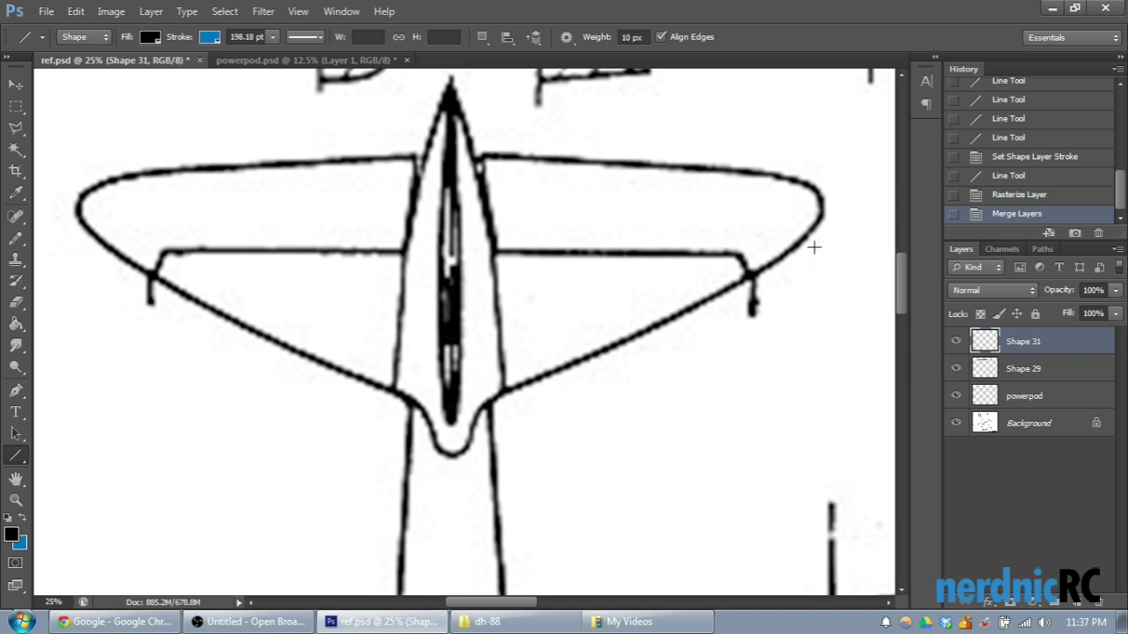
scroll(676, 174, up, 1)
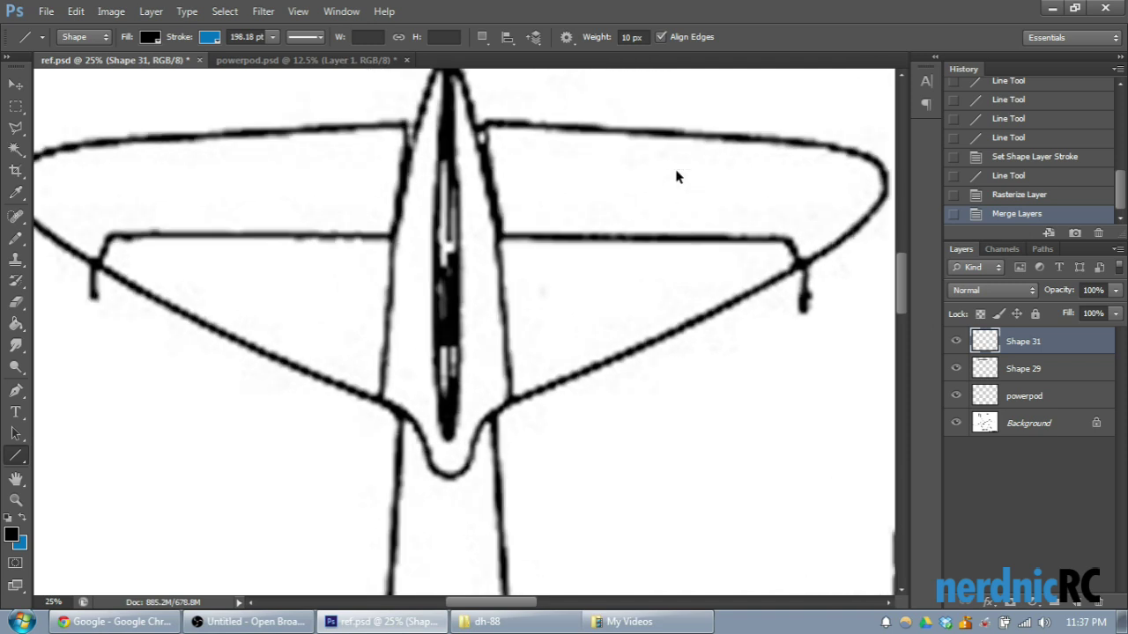
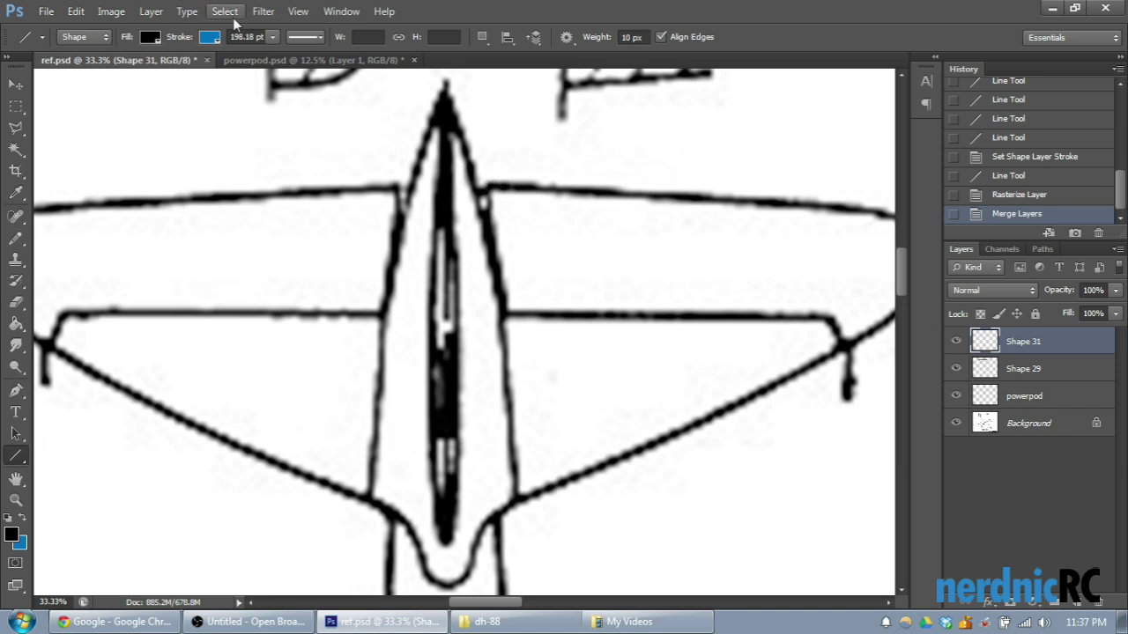
click(212, 36)
click(129, 116)
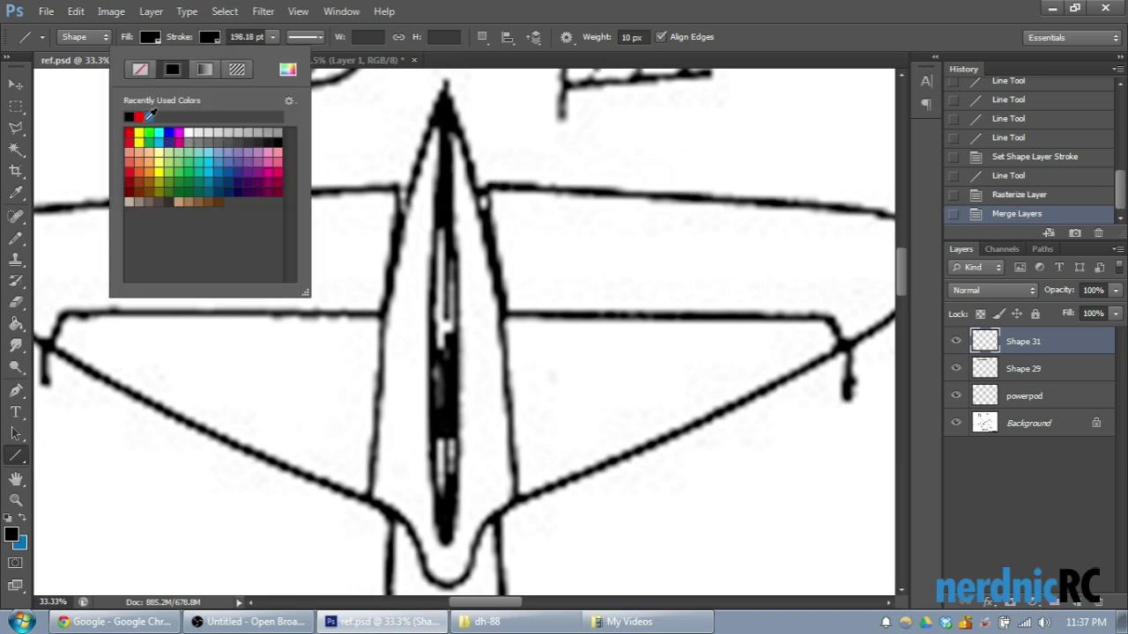
click(492, 185)
drag(492, 185, 351, 187)
mouse_move(351, 187)
mouse_down()
mouse_move(740, 210)
mouse_move(792, 231)
mouse_move(800, 248)
mouse_move(760, 316)
mouse_up()
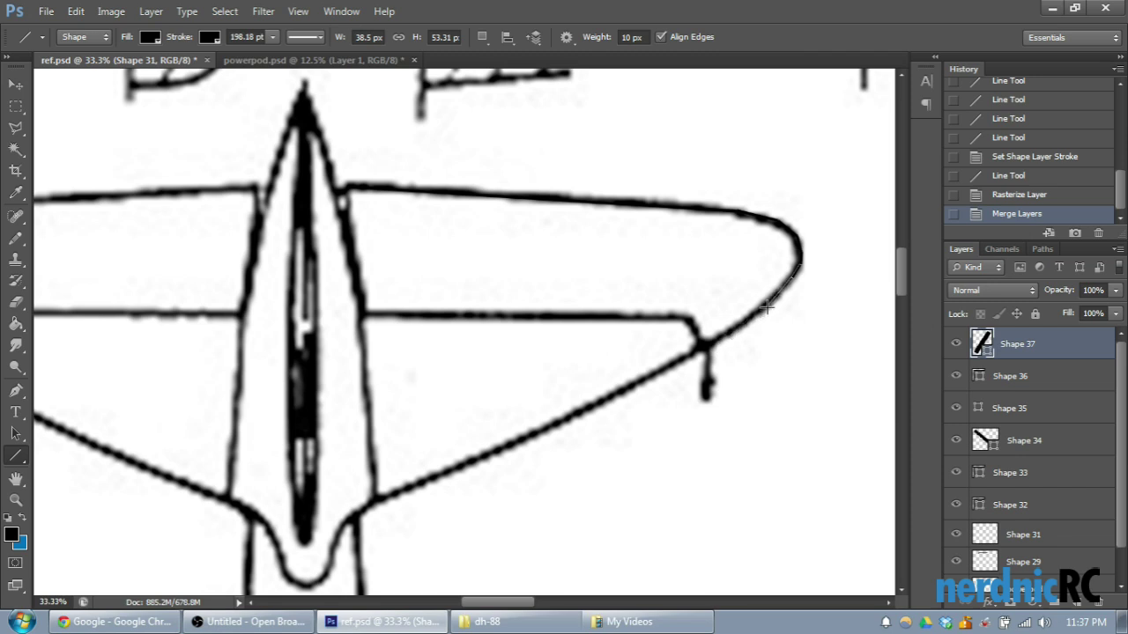
Step: Trace the right-hand tailplane half's leading edge with short black lines from the tip inward to the fuselage joint
drag(761, 296, 683, 359)
drag(718, 338, 541, 430)
drag(599, 404, 483, 457)
drag(538, 432, 411, 483)
drag(483, 456, 373, 498)
Step: Trace the curved fairing from the right-hand leading-edge root down to its rounded end at the fuselage centreline
key(ctrl+plus)
scroll(520, 432, down, 5)
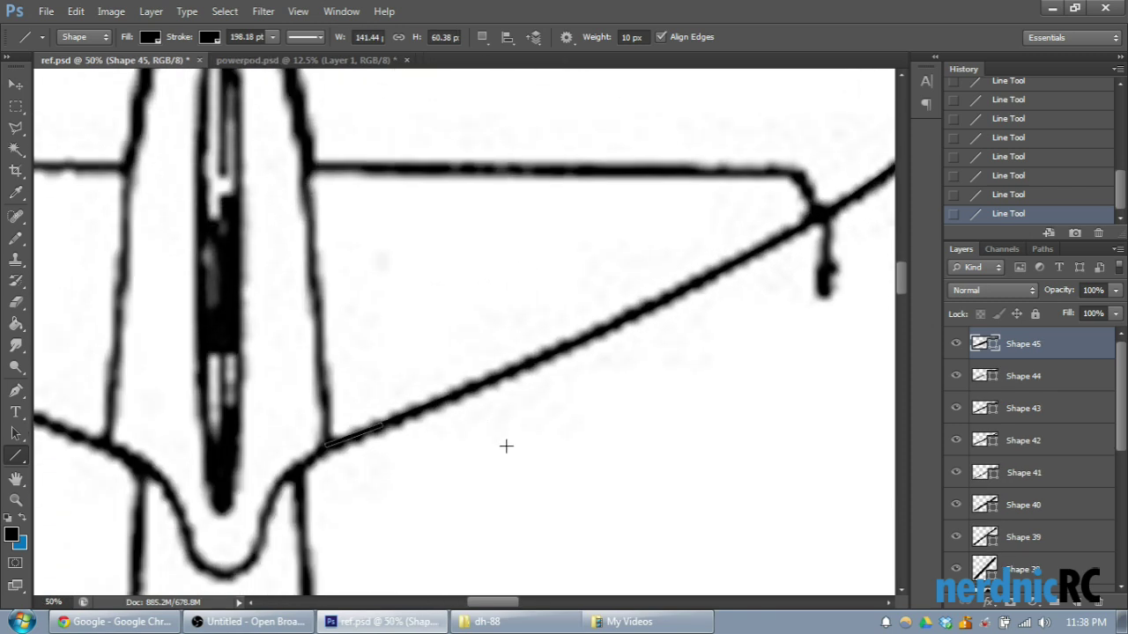
drag(497, 604, 471, 604)
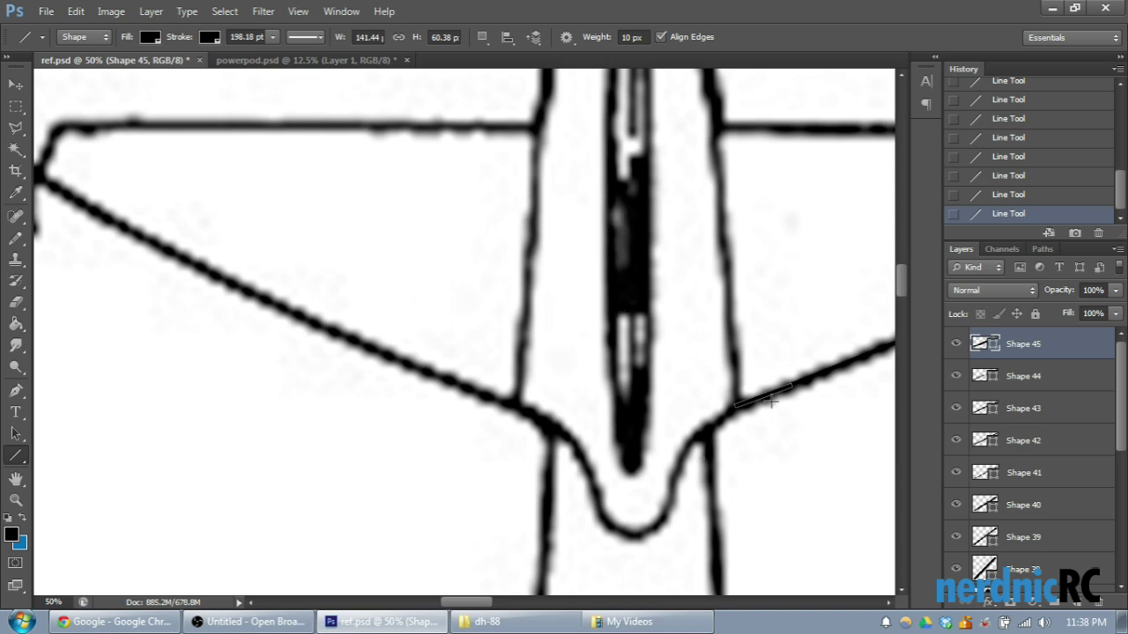
mouse_move(739, 405)
mouse_down()
mouse_move(692, 443)
mouse_move(670, 507)
mouse_move(647, 534)
mouse_up()
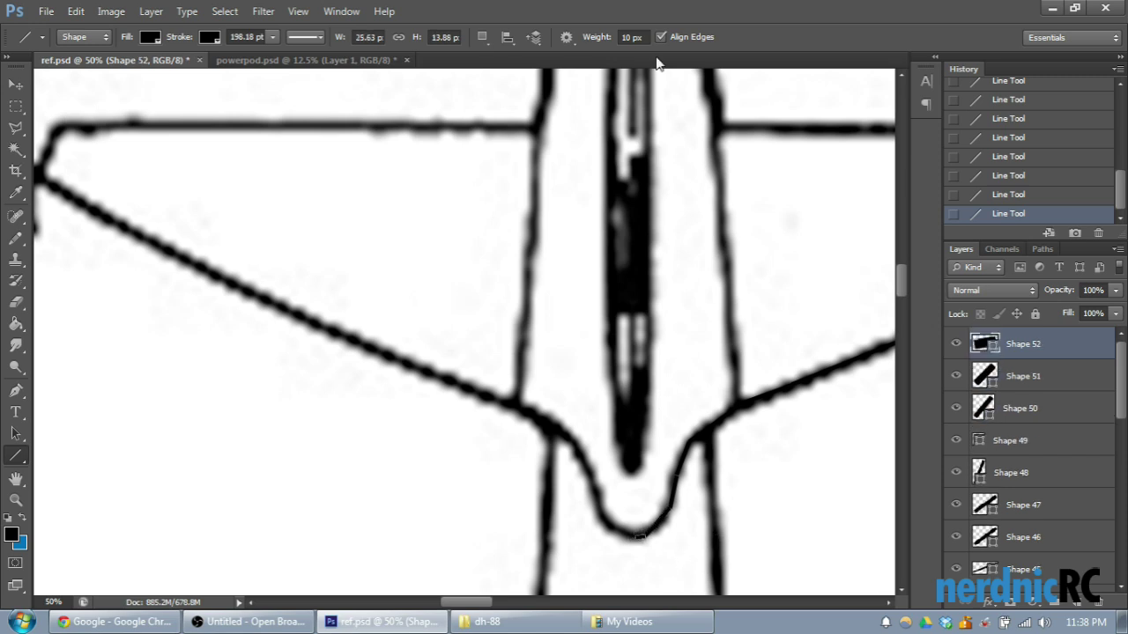
Step: Examine how the tailplane meets the rear fuselage, comparing the top view with the side, underside and front views
scroll(714, 403, up, 1)
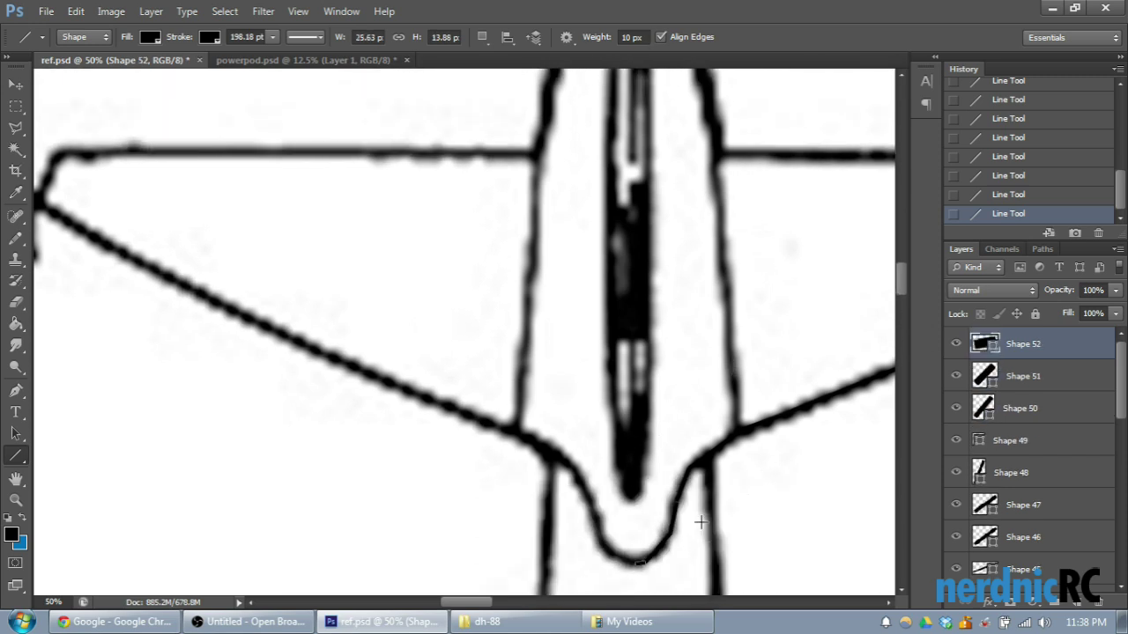
scroll(731, 323, up, 5)
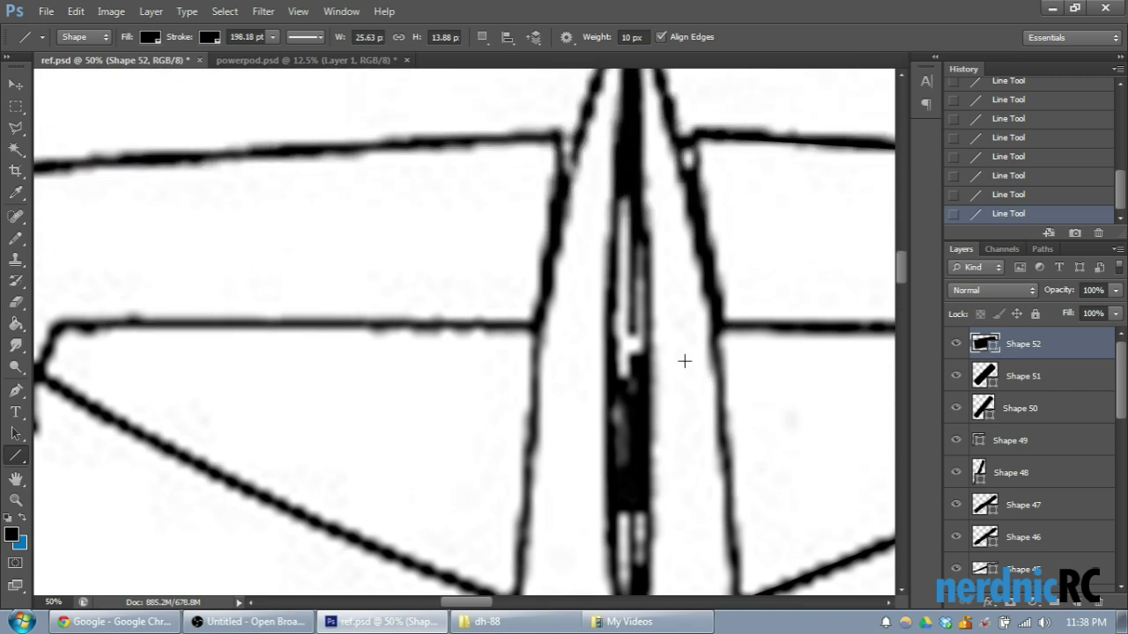
scroll(684, 361, down, 9)
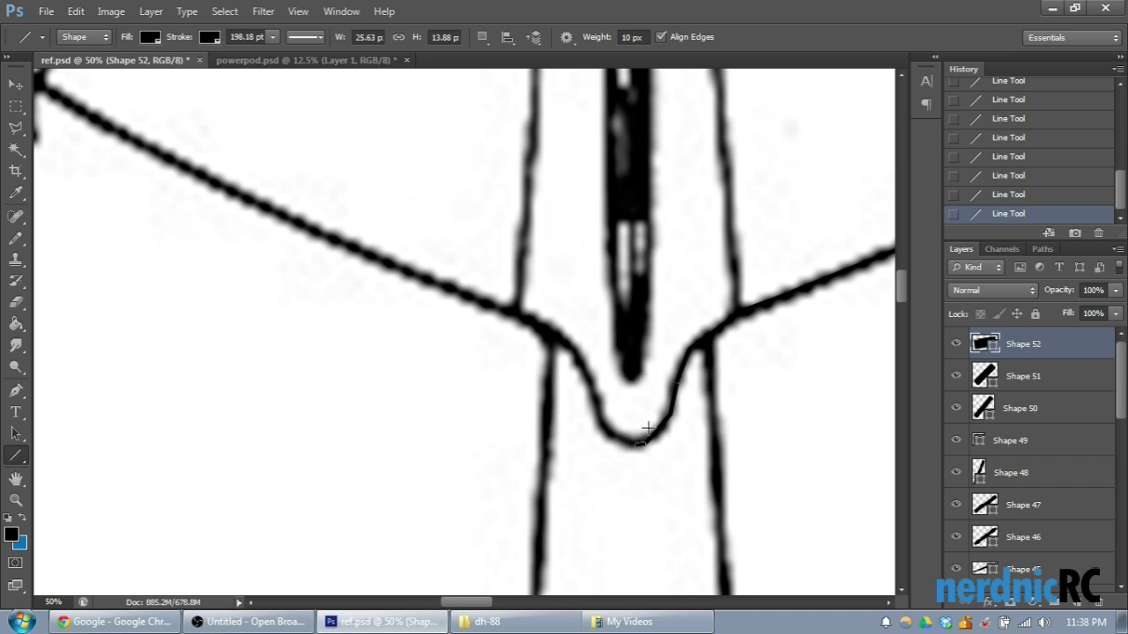
scroll(774, 305, up, 4)
drag(920, 281, 913, 257)
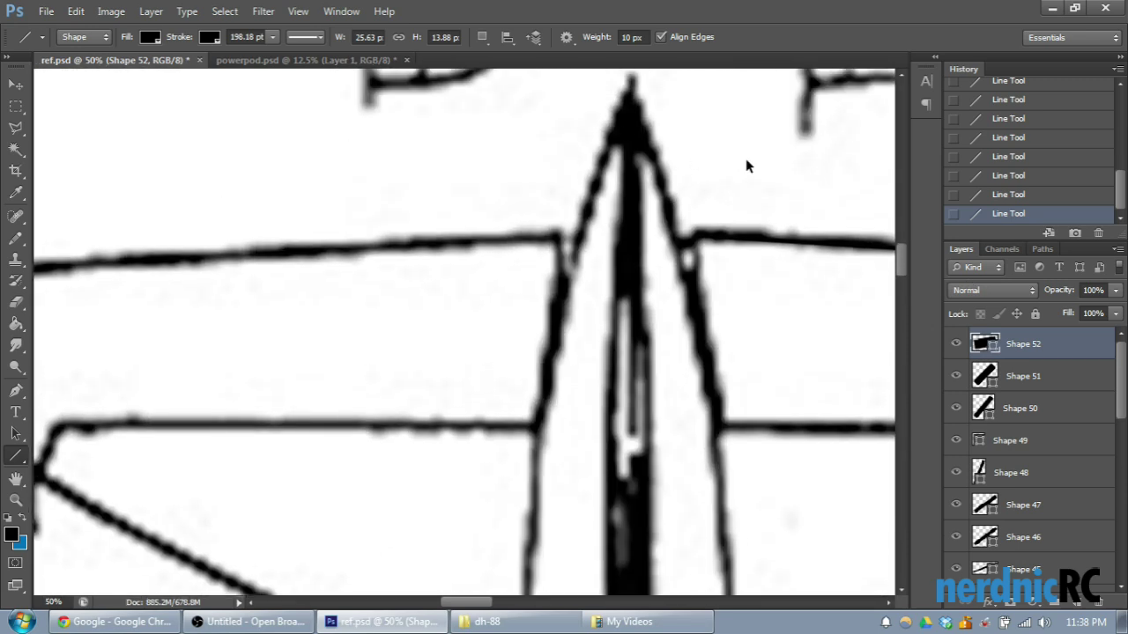
scroll(745, 165, down, 2)
scroll(567, 473, up, 6)
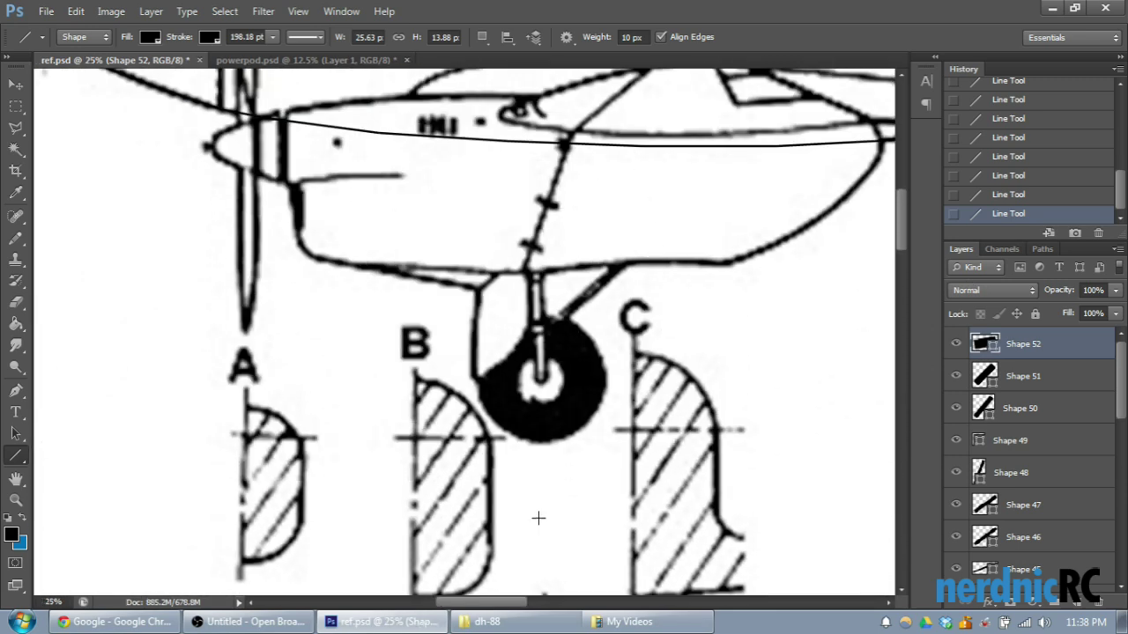
scroll(506, 583, right, 8)
scroll(535, 585, up, 4)
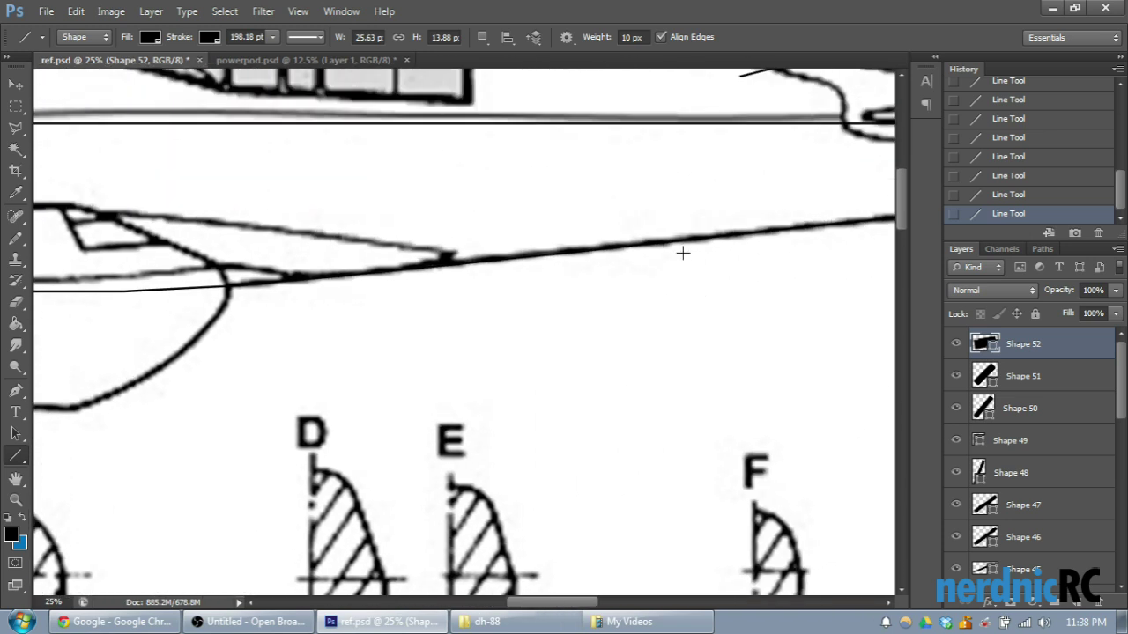
scroll(548, 604, right, 10)
scroll(582, 477, up, 2)
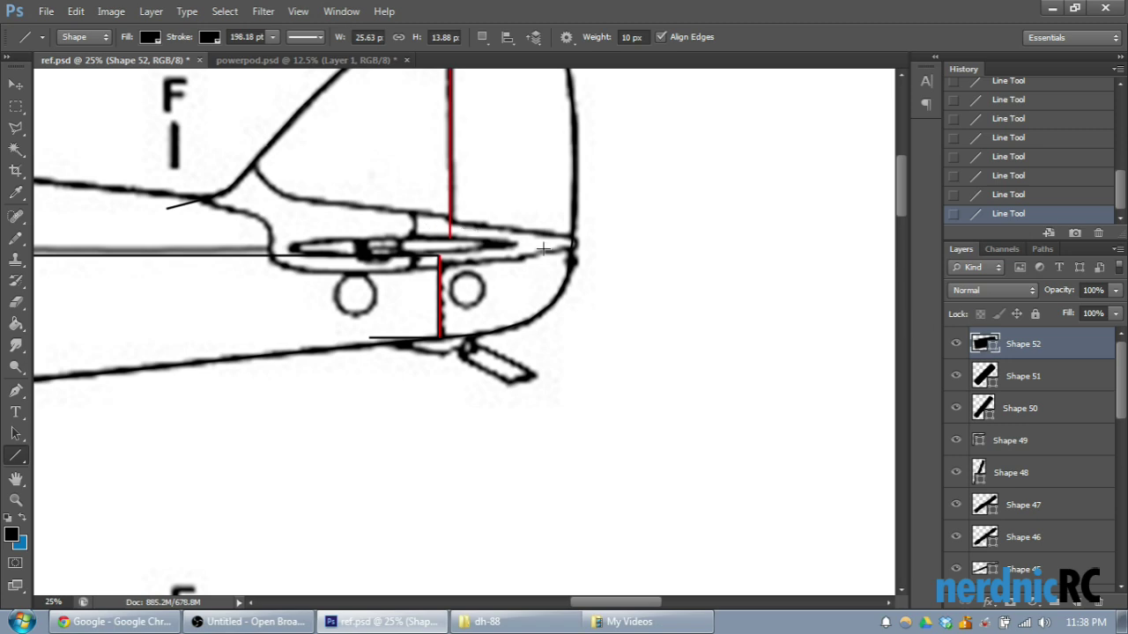
drag(896, 206, 875, 470)
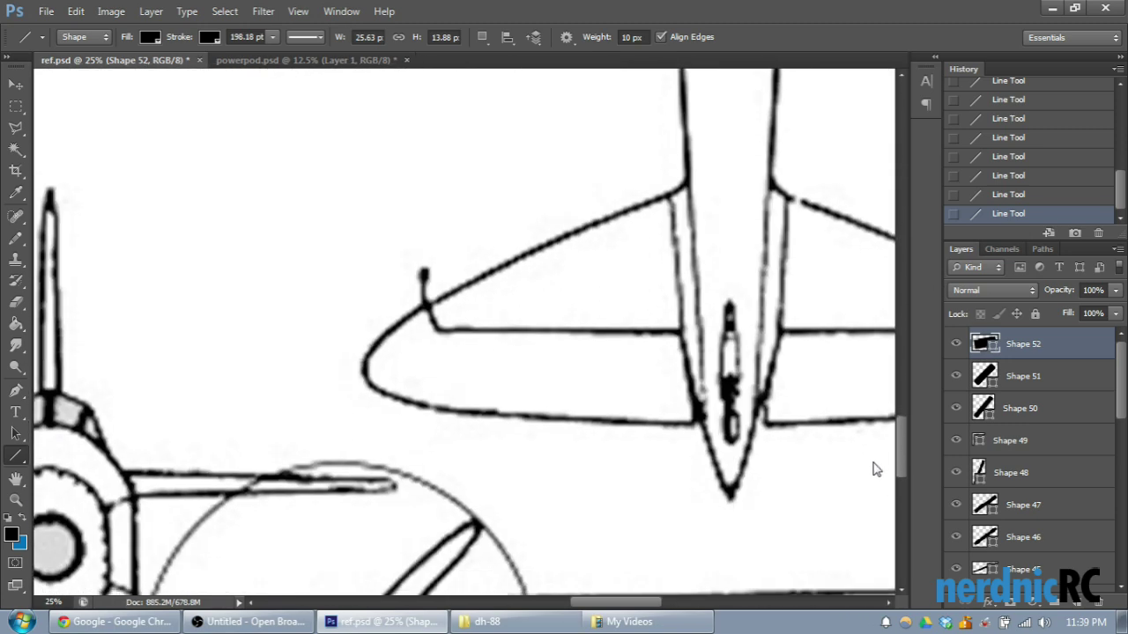
scroll(605, 603, left, 8)
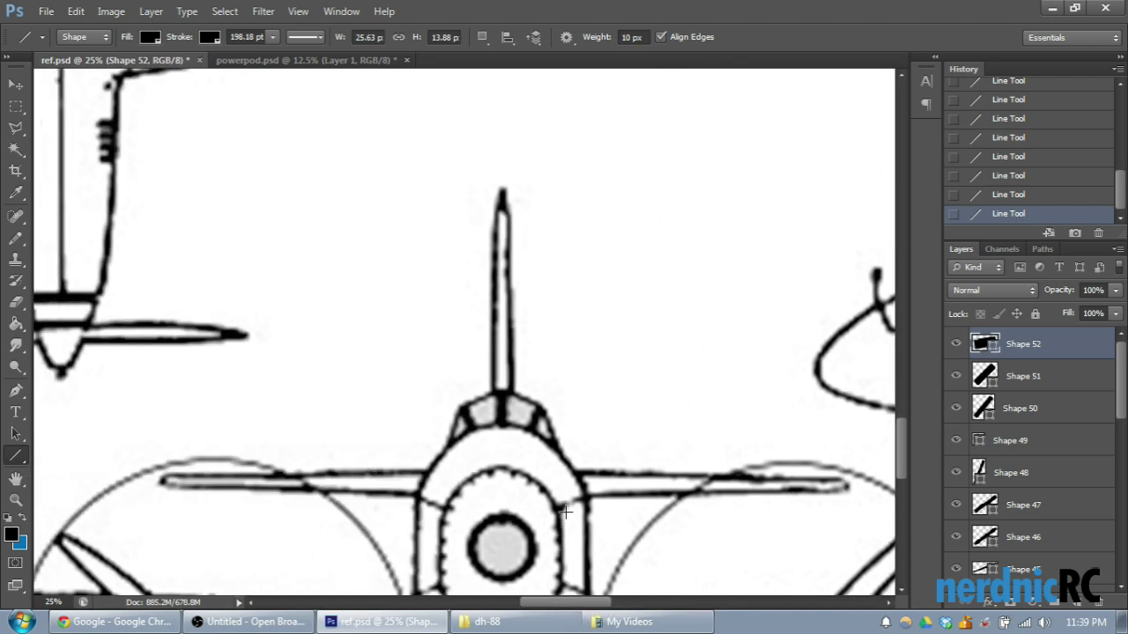
scroll(636, 296, up, 2)
mouse_move(900, 433)
mouse_down()
mouse_move(910, 259)
mouse_move(902, 299)
mouse_up()
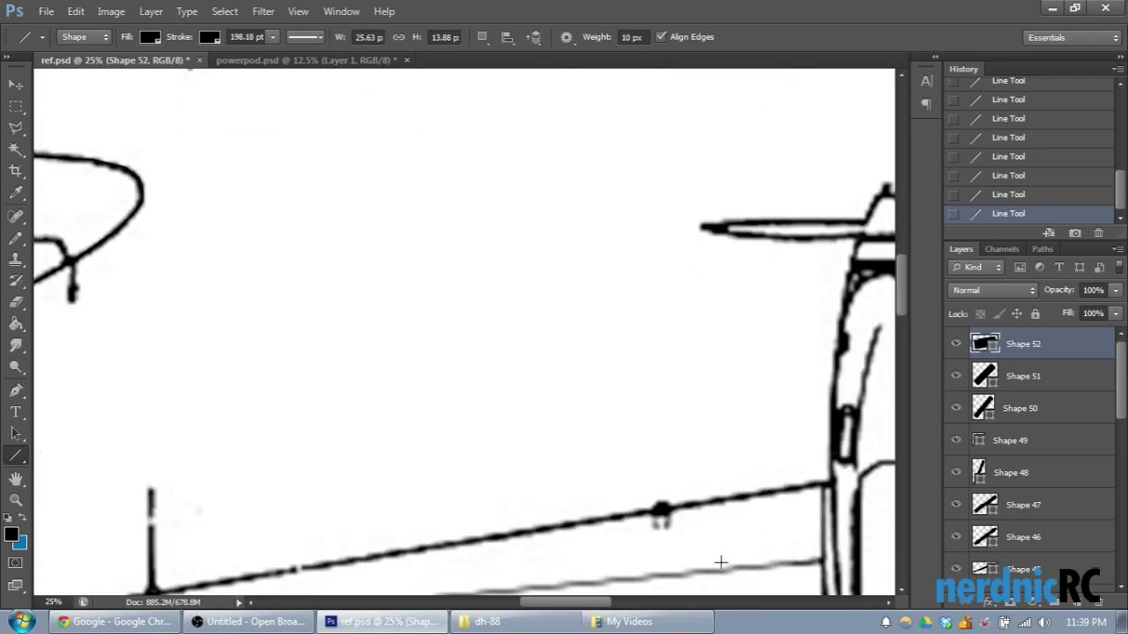
drag(579, 608, 508, 607)
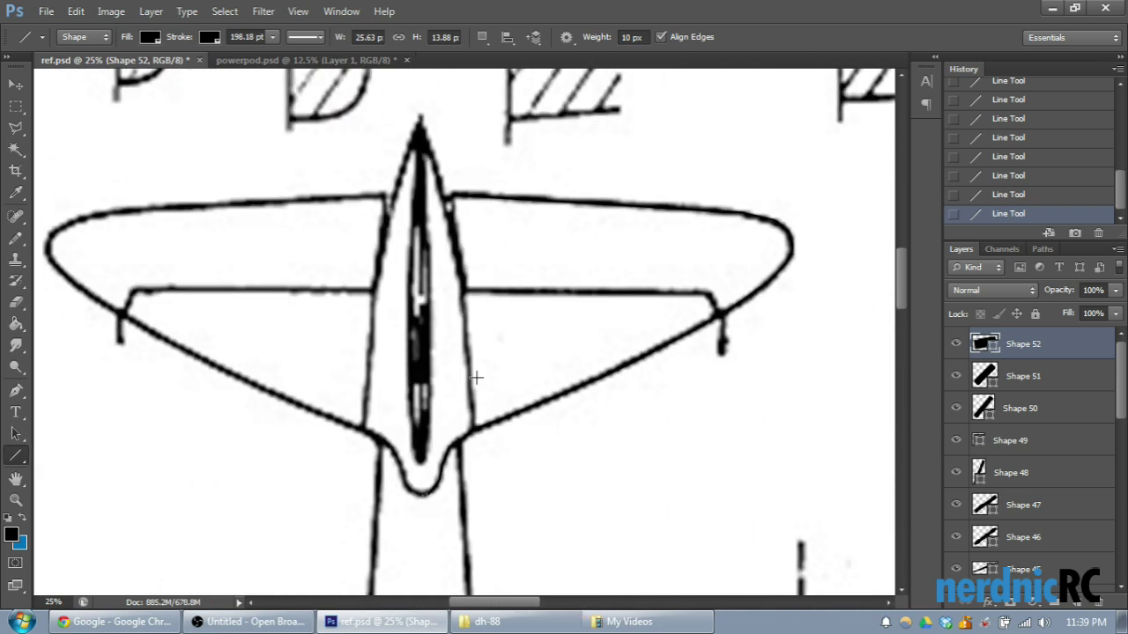
Step: Extend the right-hand tailplane's trailing-edge line inward across the tail cone to the fuselage centreline with black lines
key(ctrl+plus)
scroll(341, 124, up, 3)
key(ctrl+plus)
scroll(430, 222, up, 2)
scroll(585, 286, down, 1)
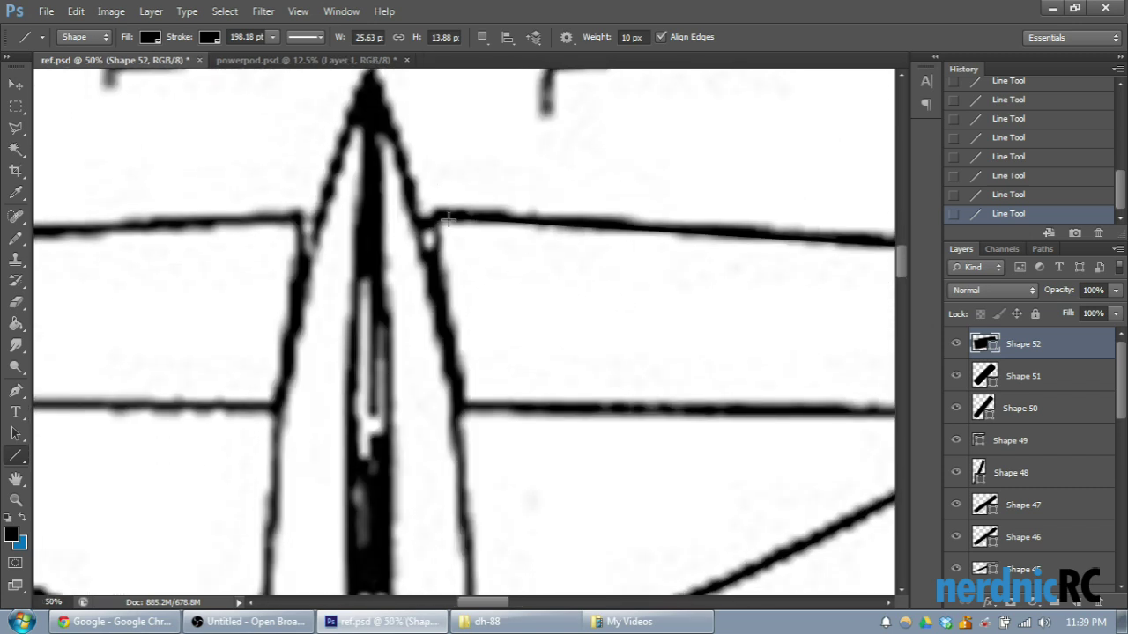
drag(448, 214, 354, 213)
scroll(585, 454, down, 1)
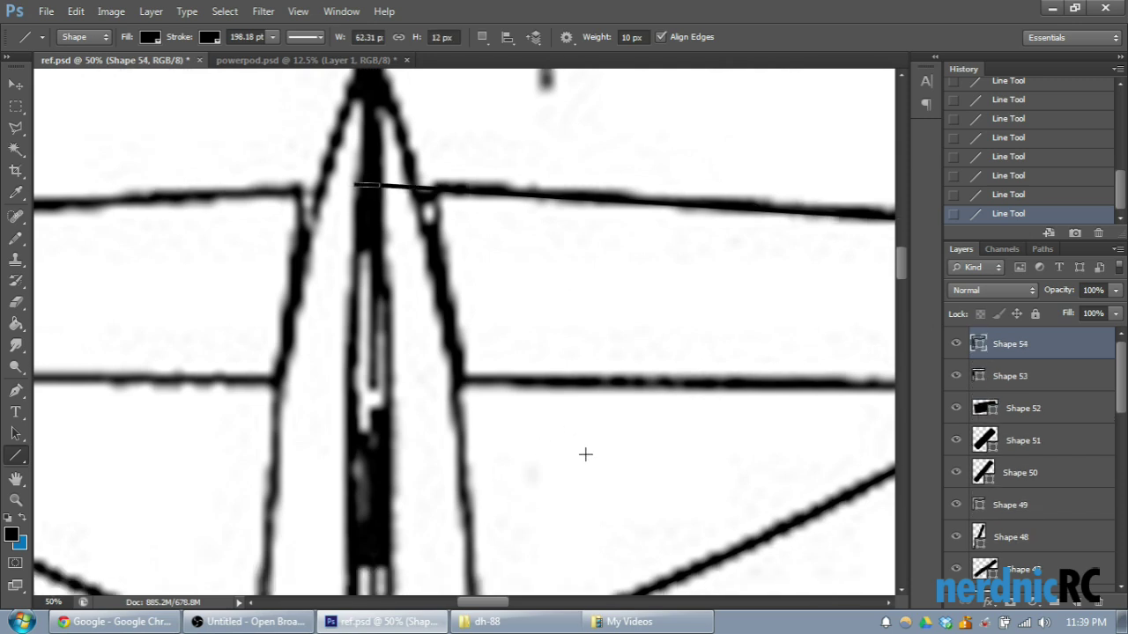
scroll(585, 454, down, 3)
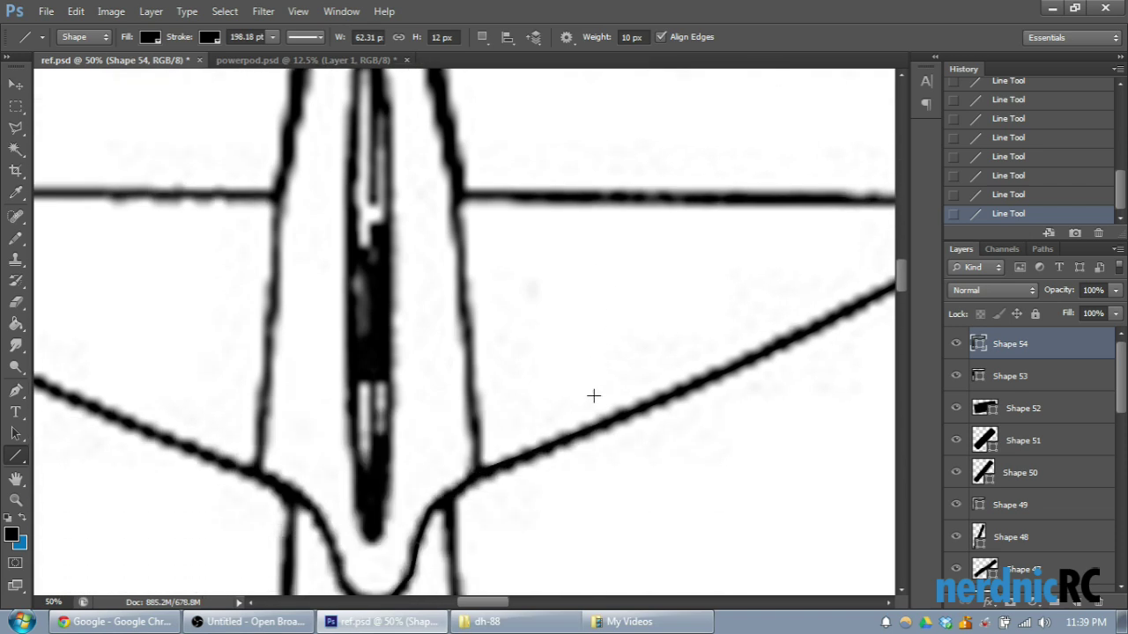
scroll(617, 388, up, 2)
scroll(625, 373, down, 2)
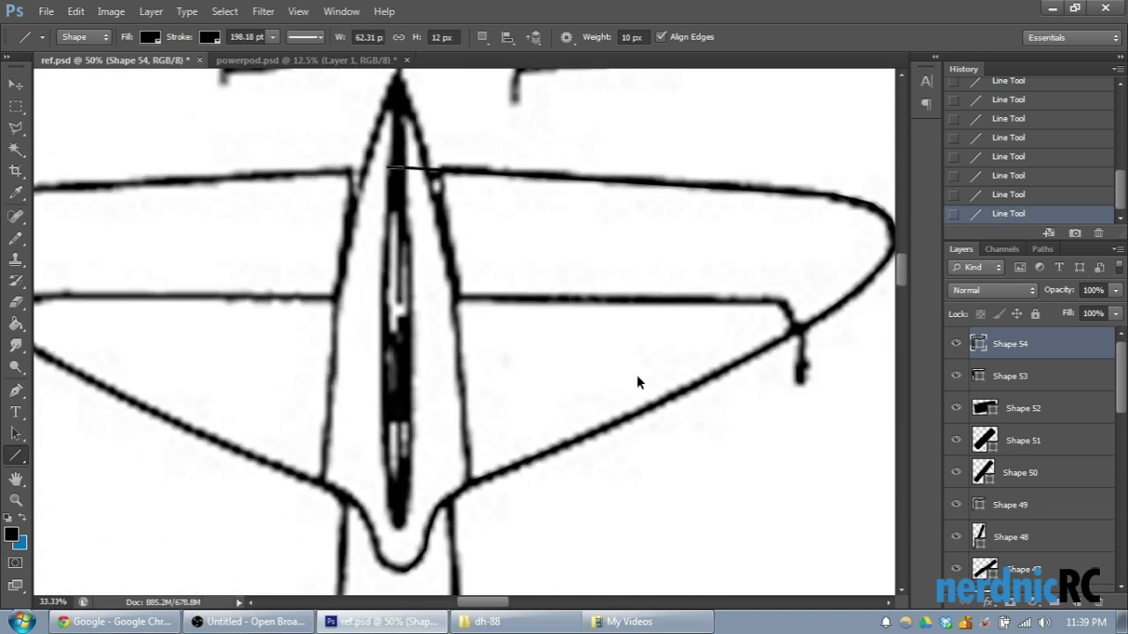
scroll(636, 375, down, 1)
scroll(617, 357, up, 2)
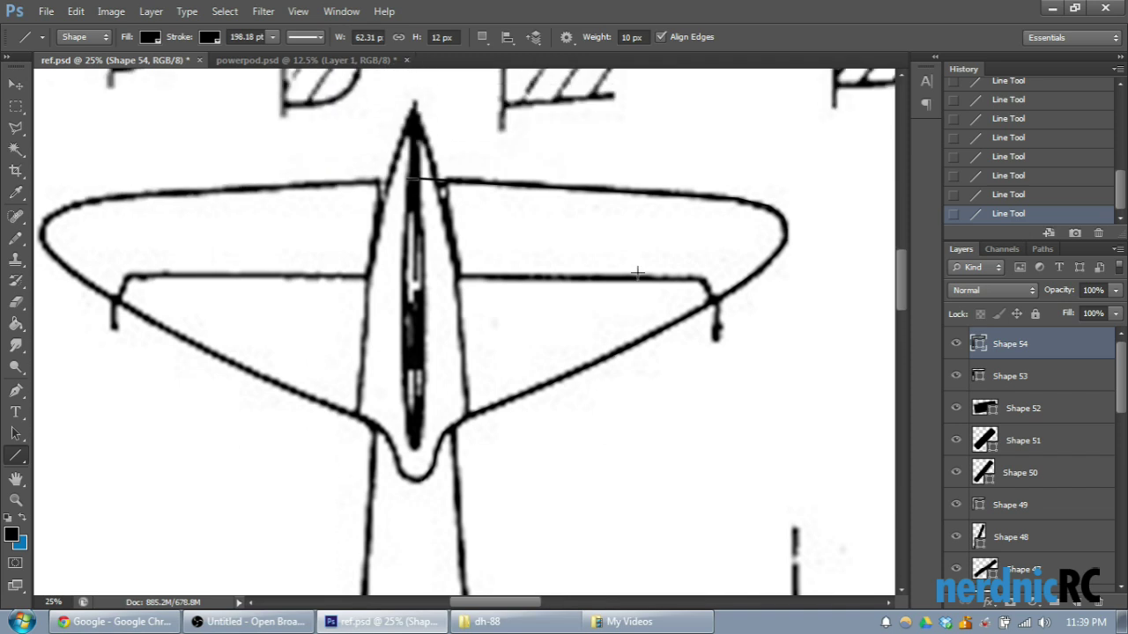
Step: Rasterize the tailplane line layers Shape 32 through Shape 54 and merge them into a single layer
scroll(878, 505, right, 2)
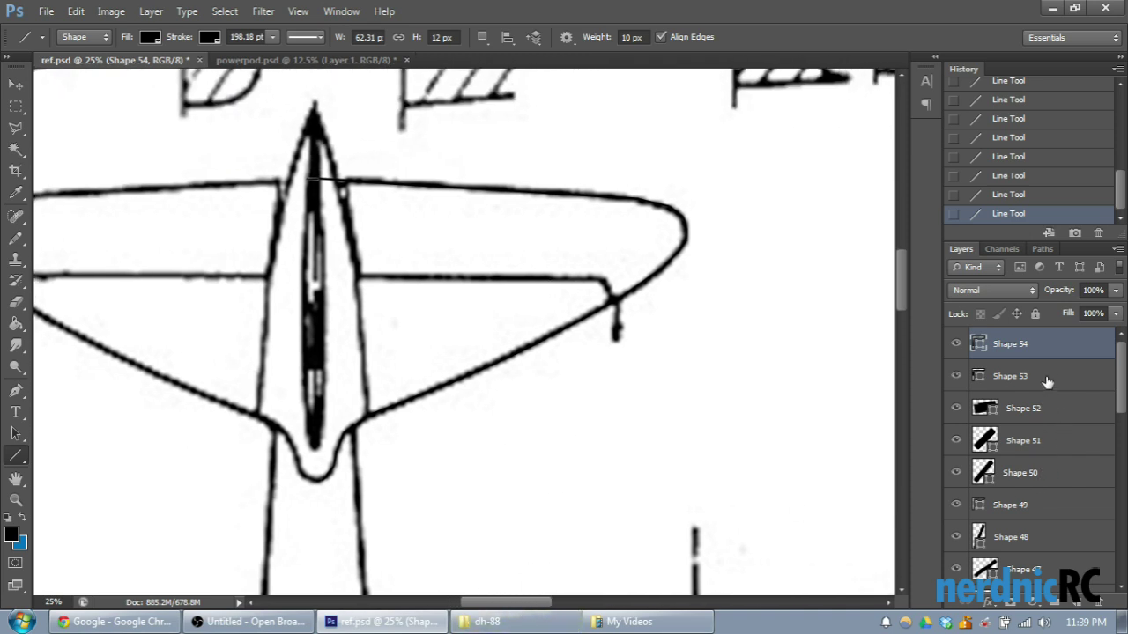
scroll(1057, 385, down, 5)
scroll(1065, 398, down, 4)
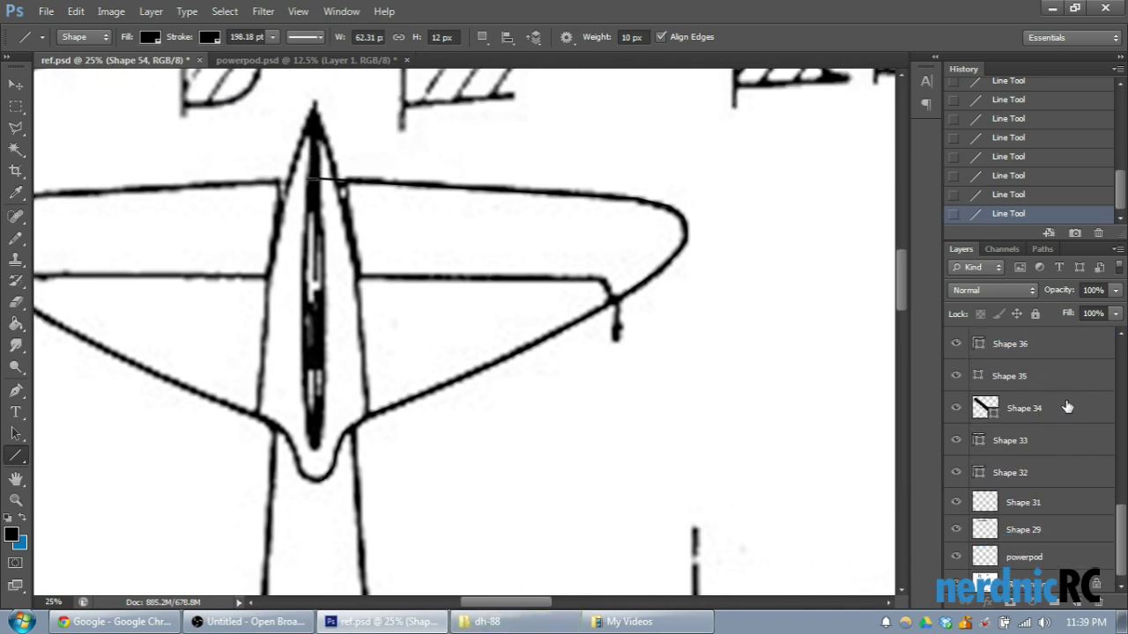
shift+click(1043, 469)
right_click(1042, 469)
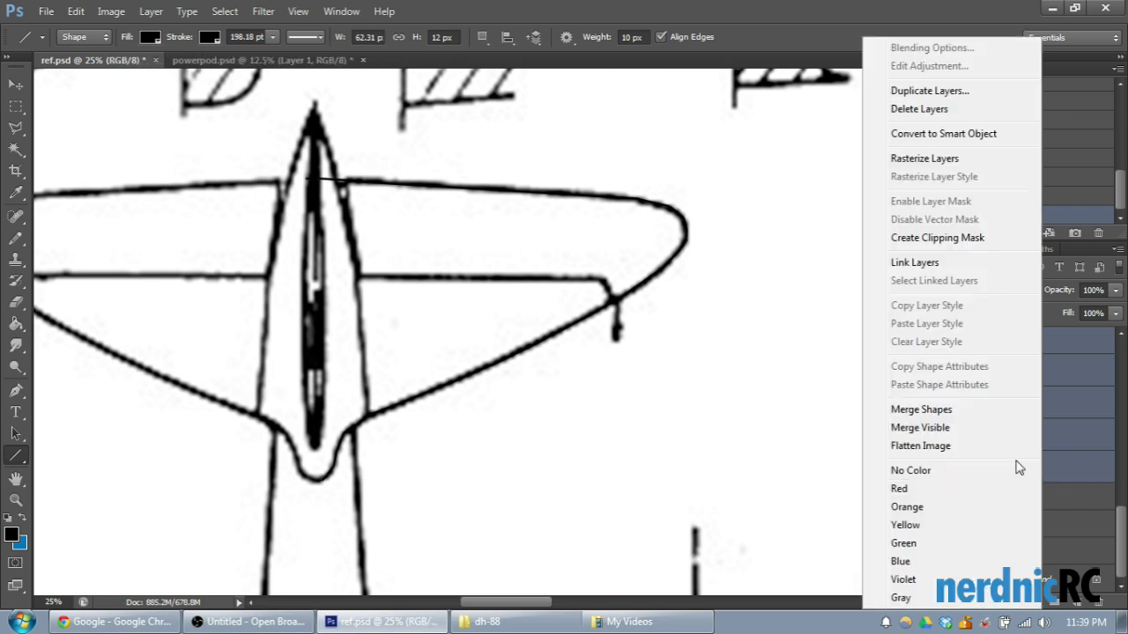
click(948, 159)
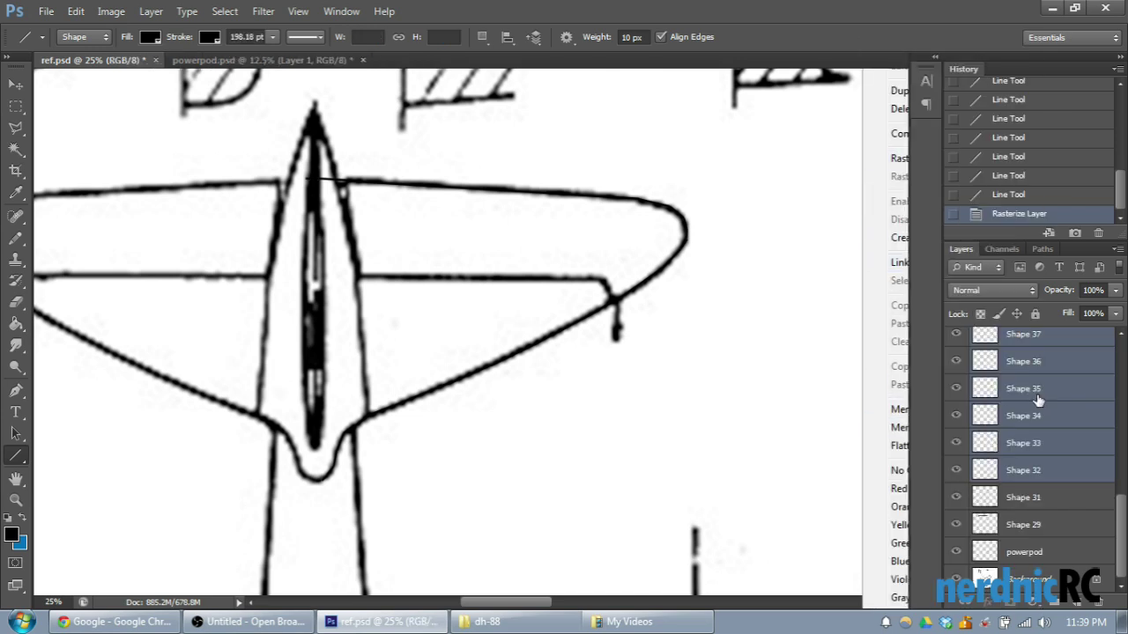
right_click(1038, 398)
click(974, 410)
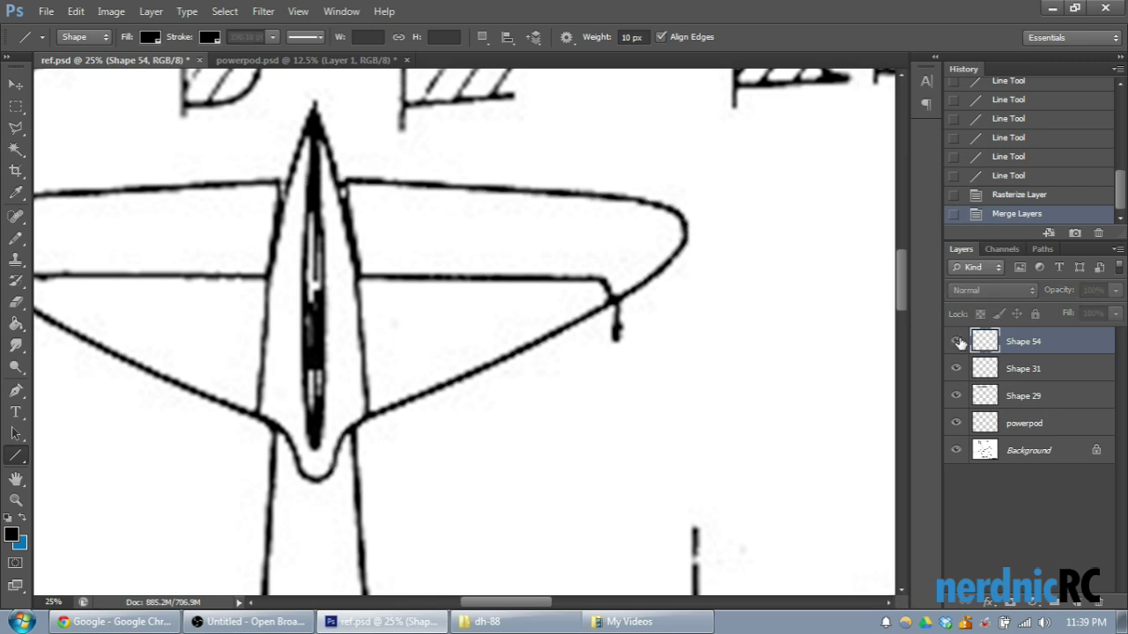
Step: Trace the right-hand elevator hinge line with a short angled line near the tip and a long horizontal line to the fuselage centreline
drag(529, 608, 513, 608)
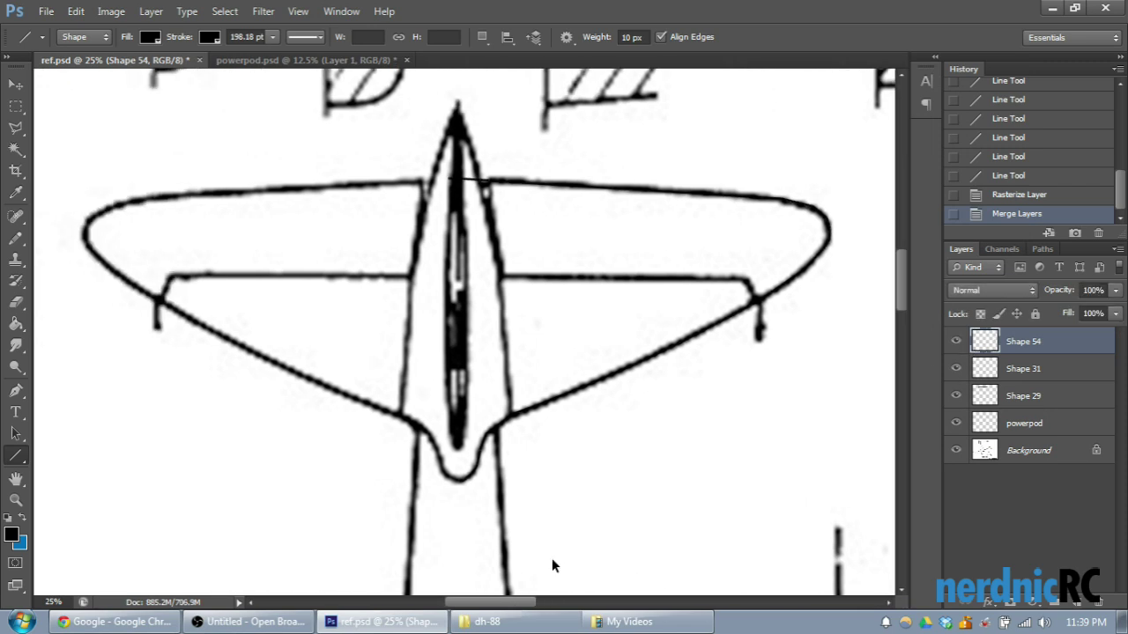
key(ctrl+plus)
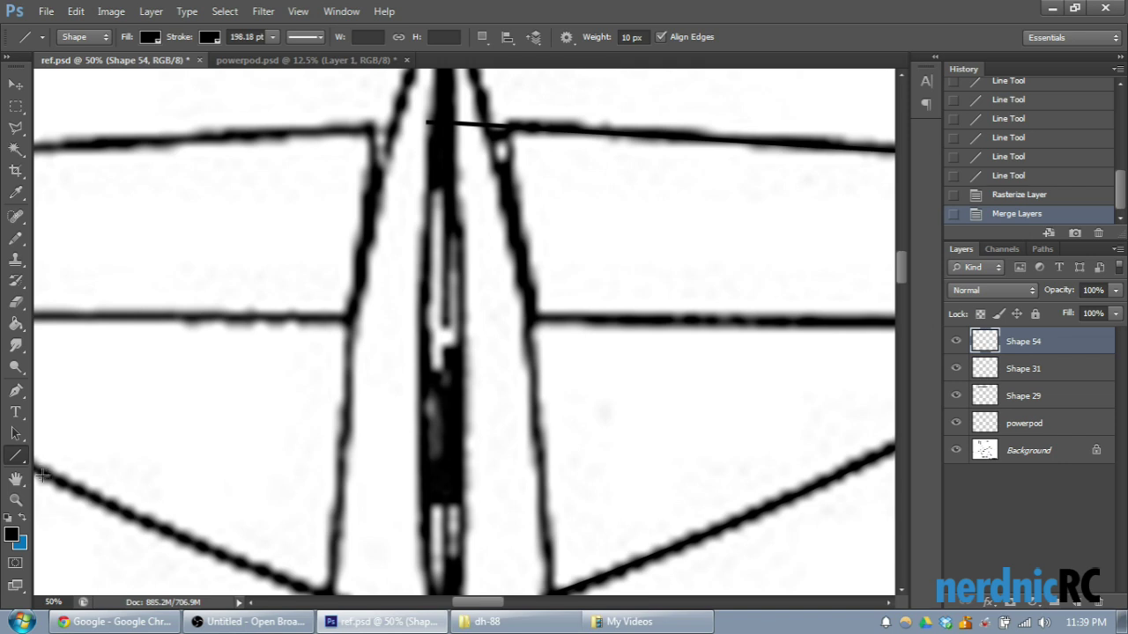
drag(487, 606, 520, 606)
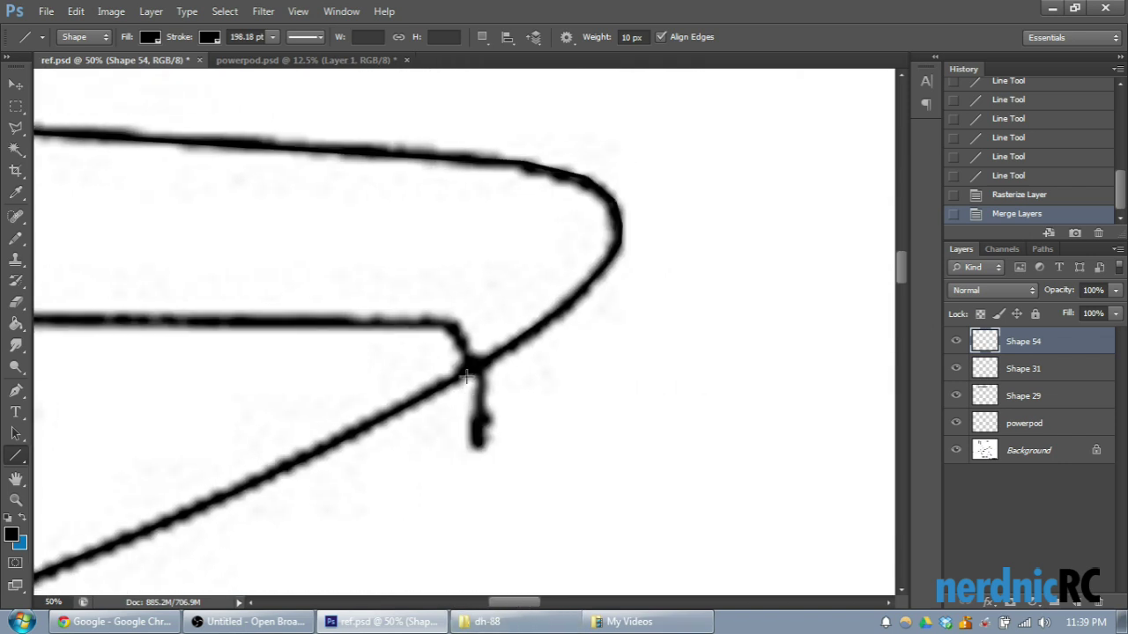
drag(472, 368, 453, 329)
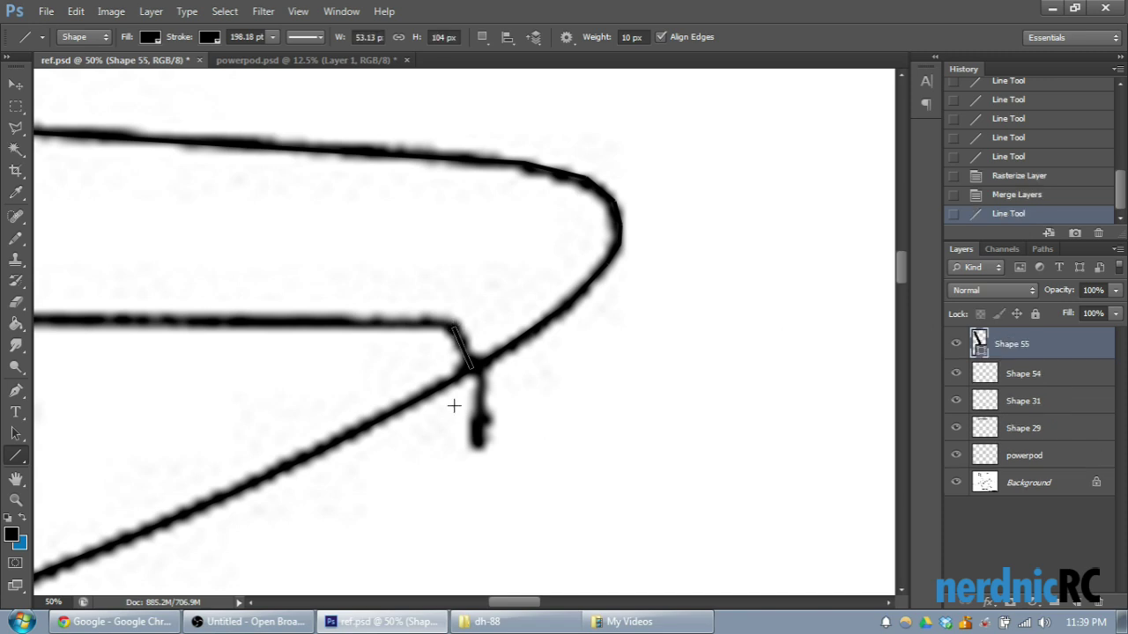
drag(508, 604, 496, 603)
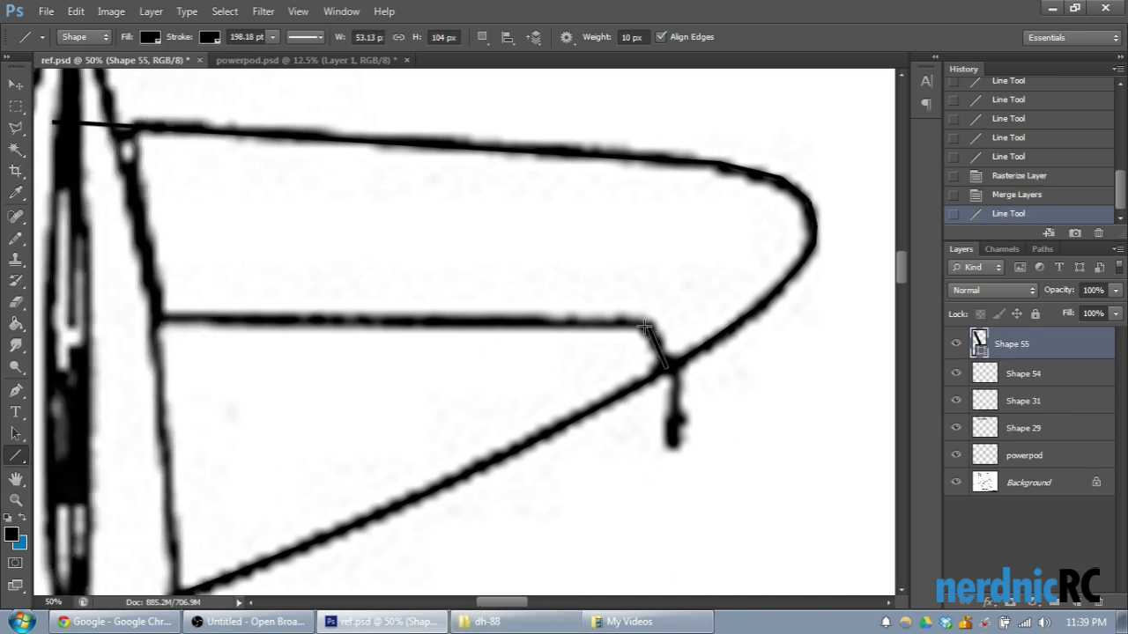
drag(649, 324, 175, 333)
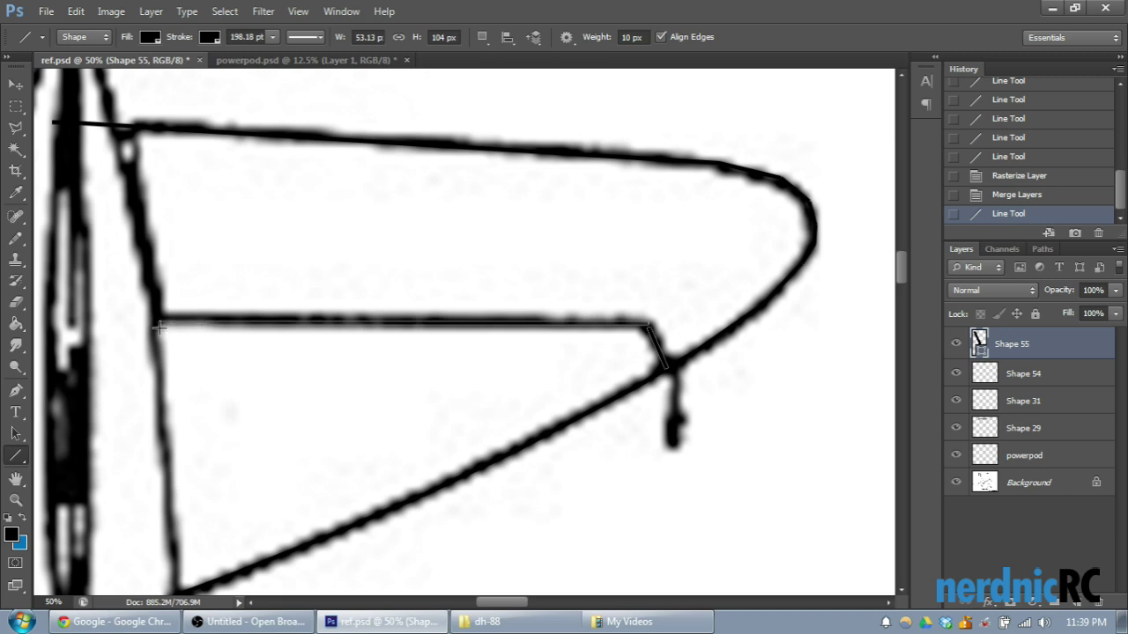
drag(158, 328, 497, 319)
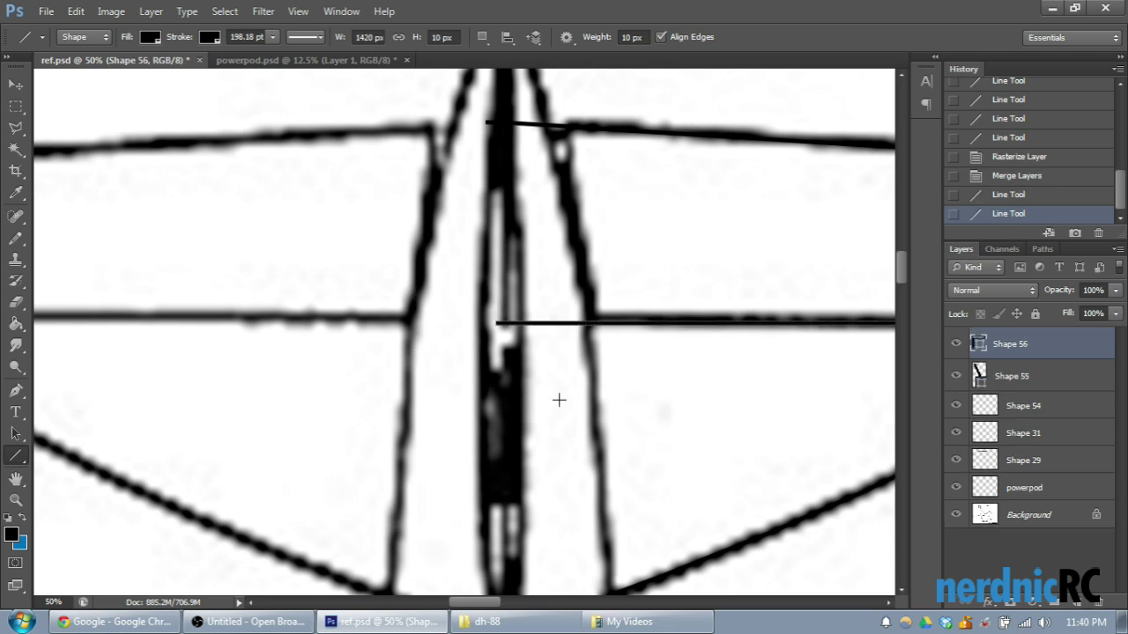
Step: Nudge the long horizontal hinge line slightly downward
drag(501, 604, 529, 605)
click(23, 84)
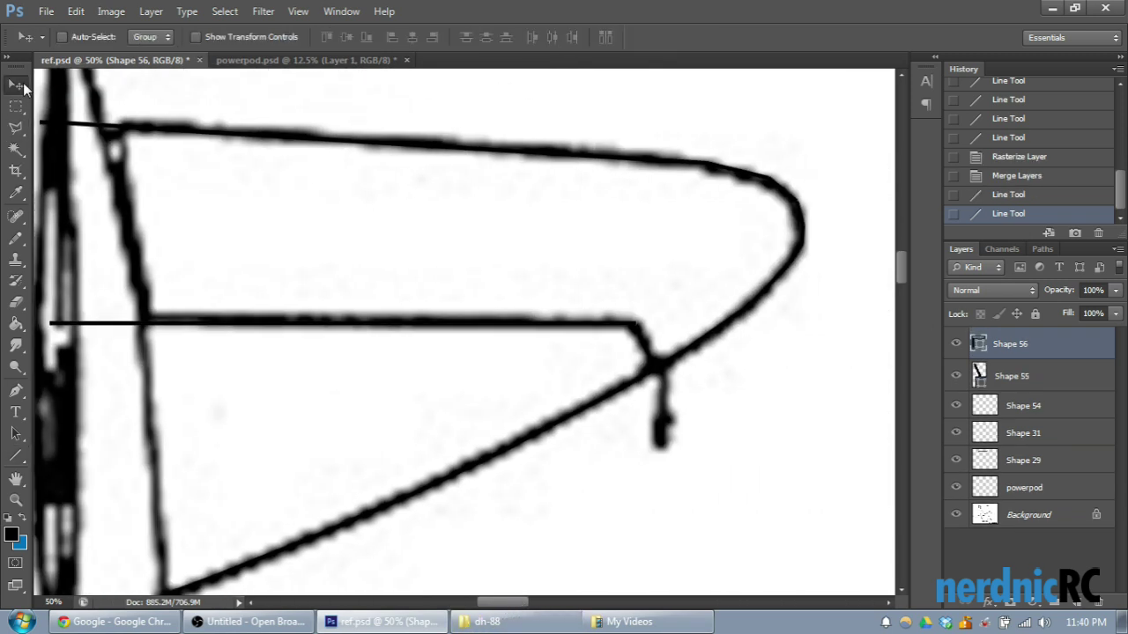
key(Down)
key(Down)
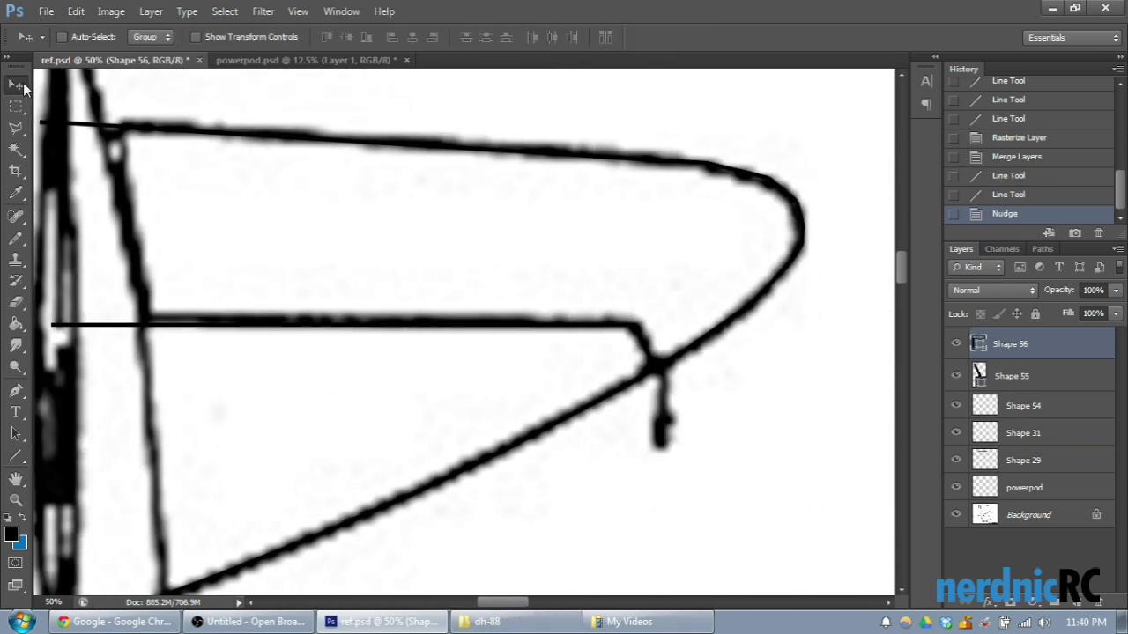
Step: Set the stroke colour of the horizontal hinge line to red
click(16, 456)
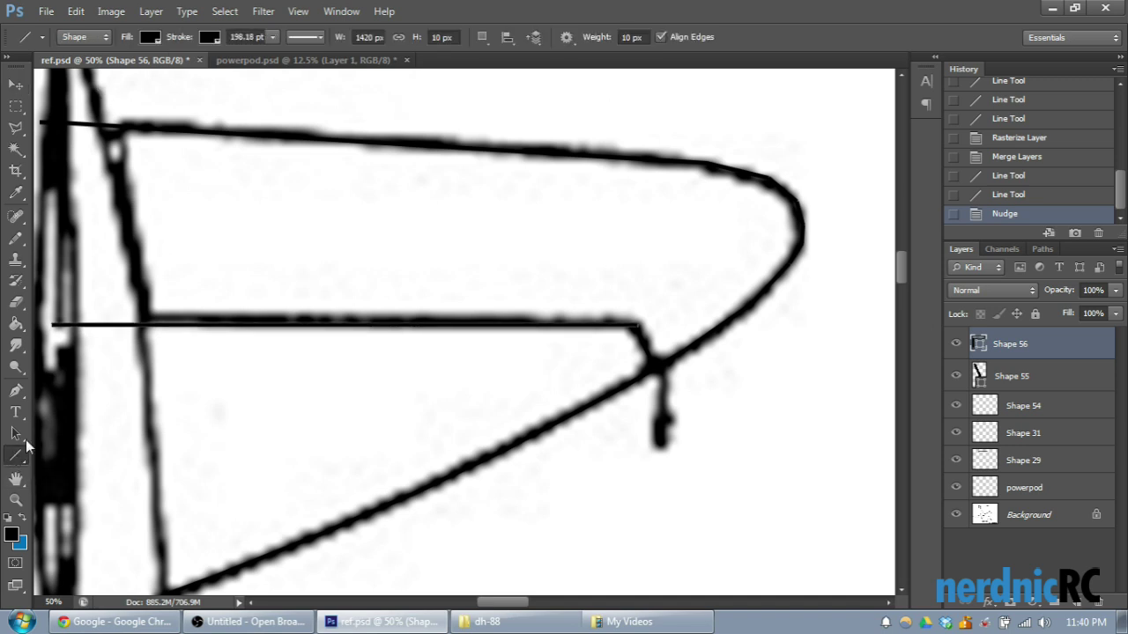
click(209, 36)
click(130, 116)
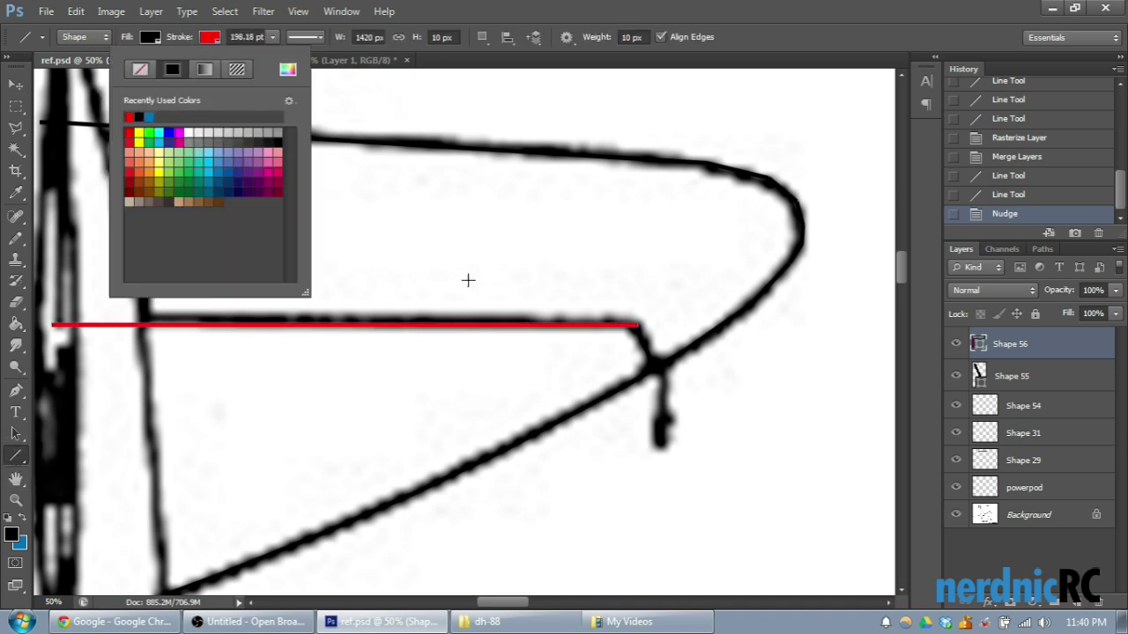
click(617, 14)
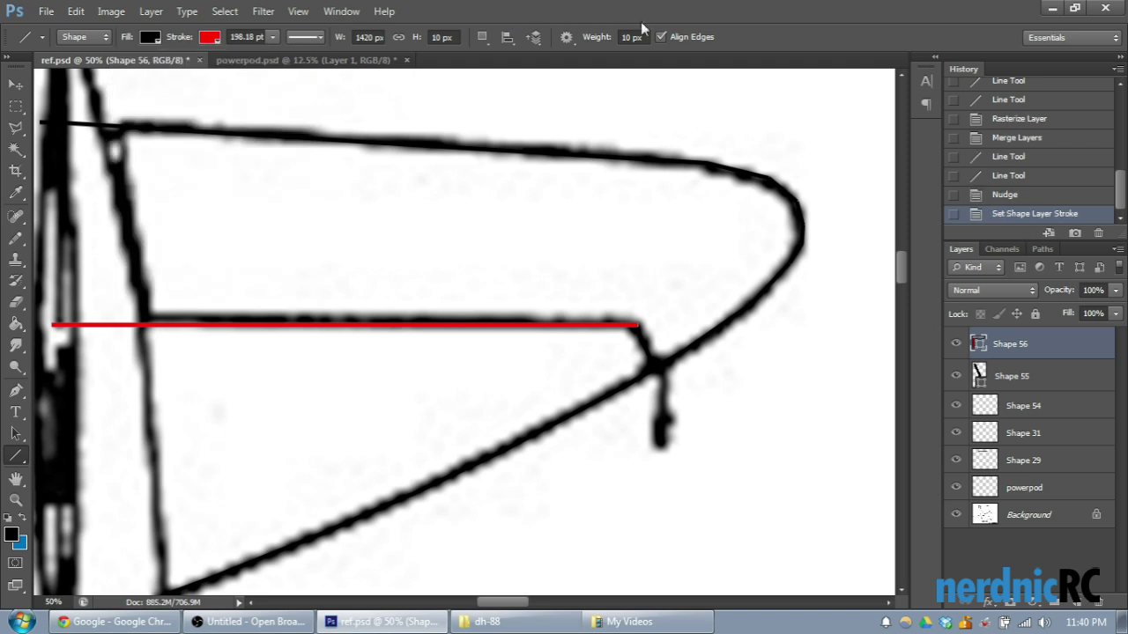
Step: Merge both hinge-line layers with the Shape 54 tailplane outline and check the result by toggling the merged layer's visibility
click(1029, 407)
shift+click(1029, 348)
right_click(1037, 404)
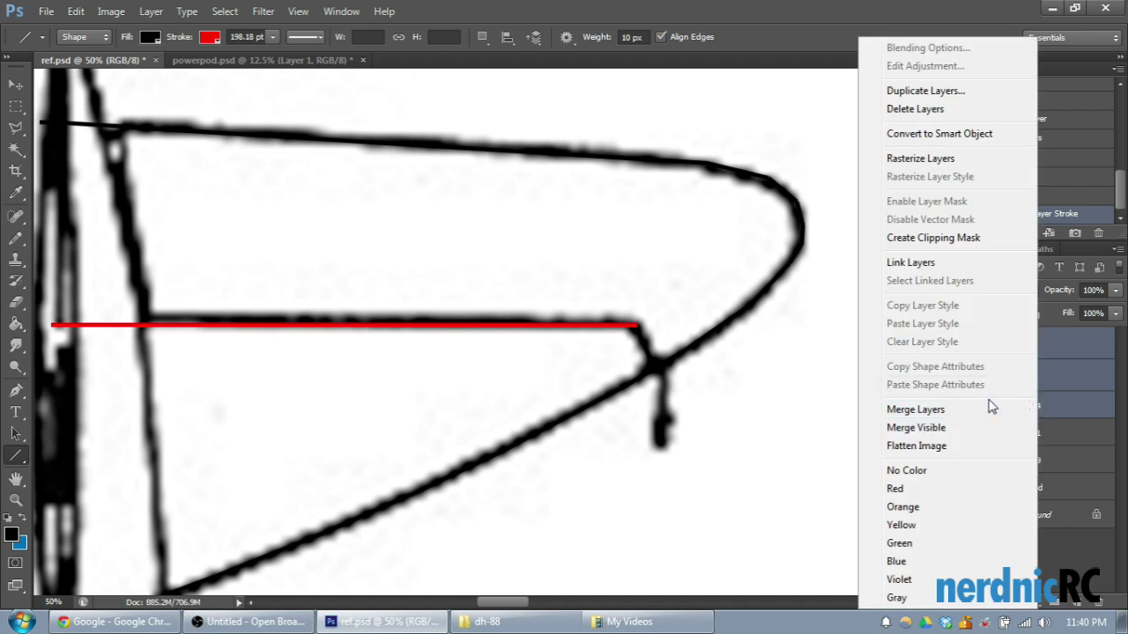
click(989, 407)
click(957, 343)
click(956, 343)
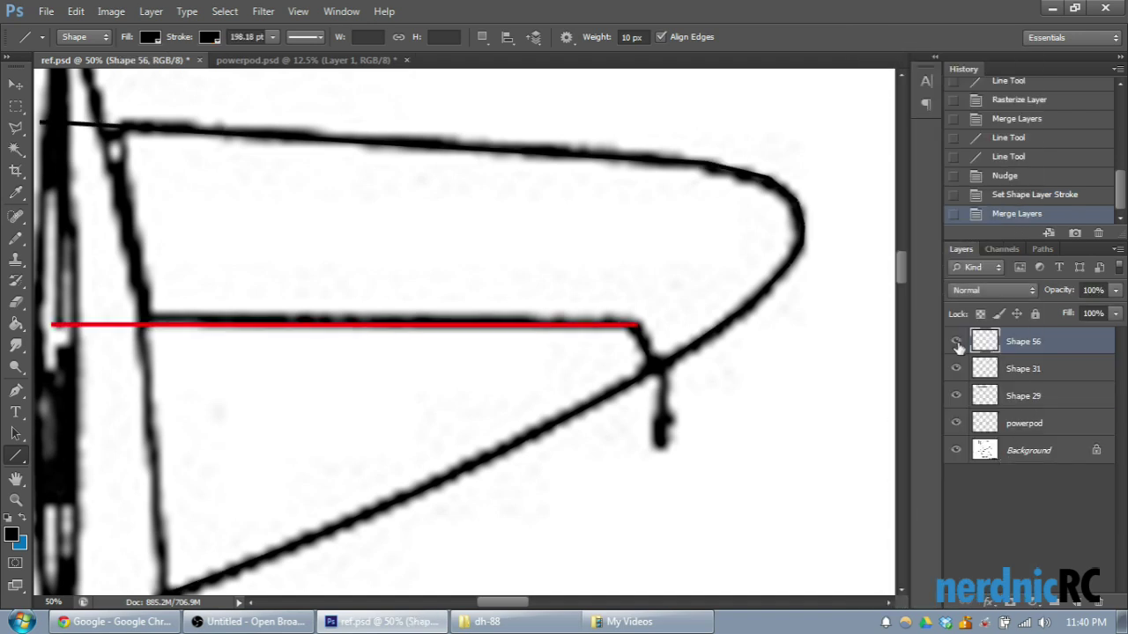
key(ctrl+minus)
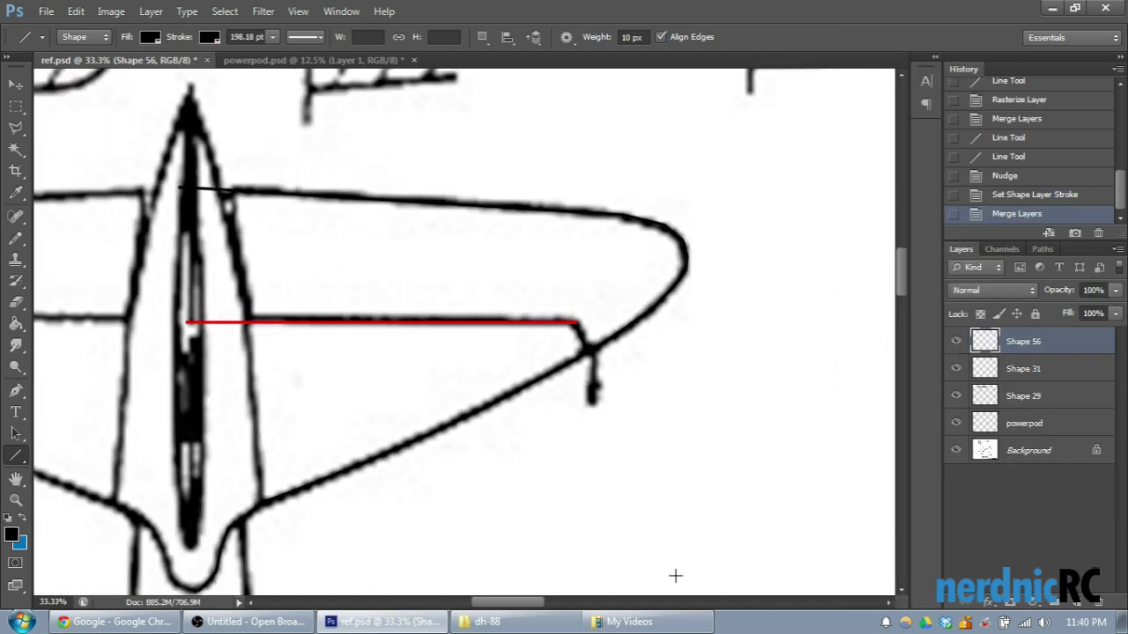
drag(535, 605, 513, 605)
click(957, 342)
click(957, 342)
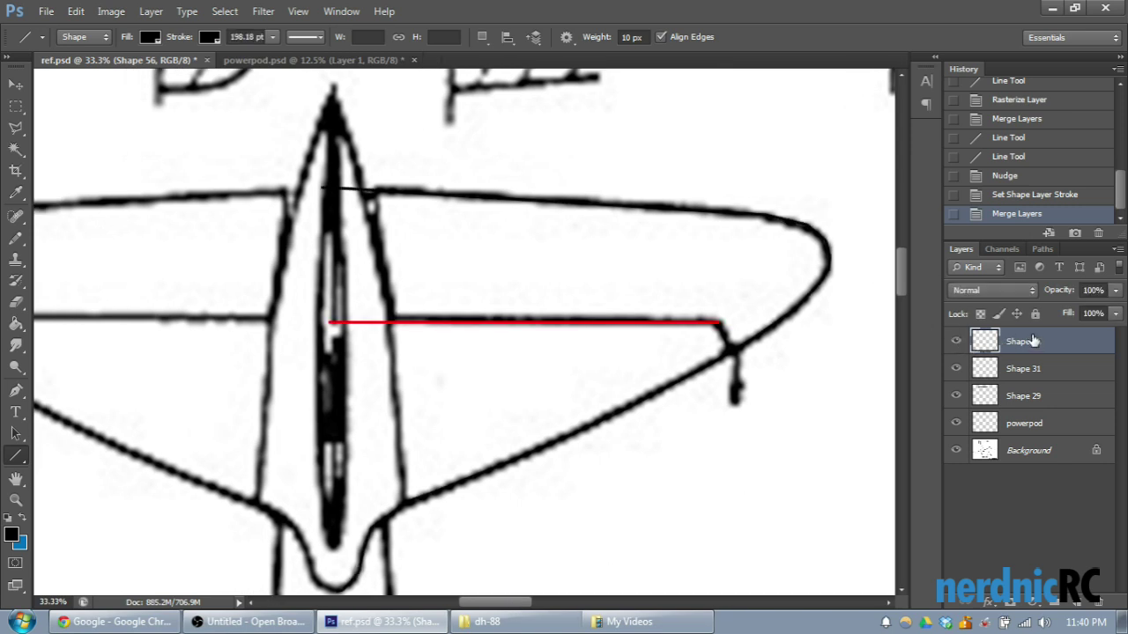
Step: Copy the entire merged right-hand tailplane half and paste it into a new transparent document
click(1037, 342)
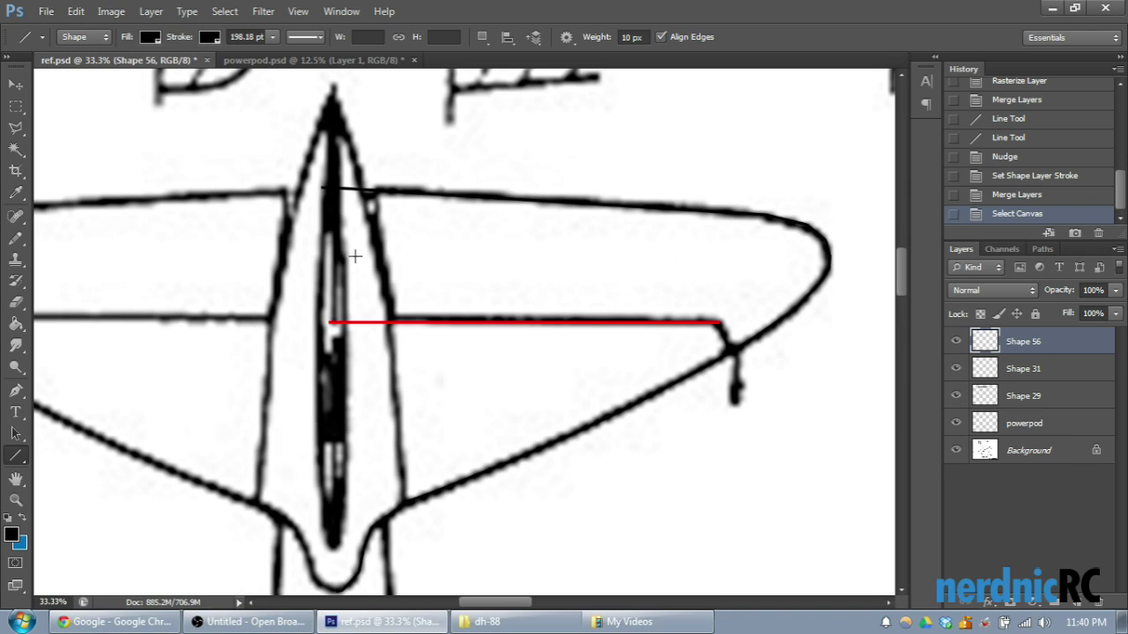
click(46, 11)
key(ctrl+n)
click(725, 126)
key(ctrl+v)
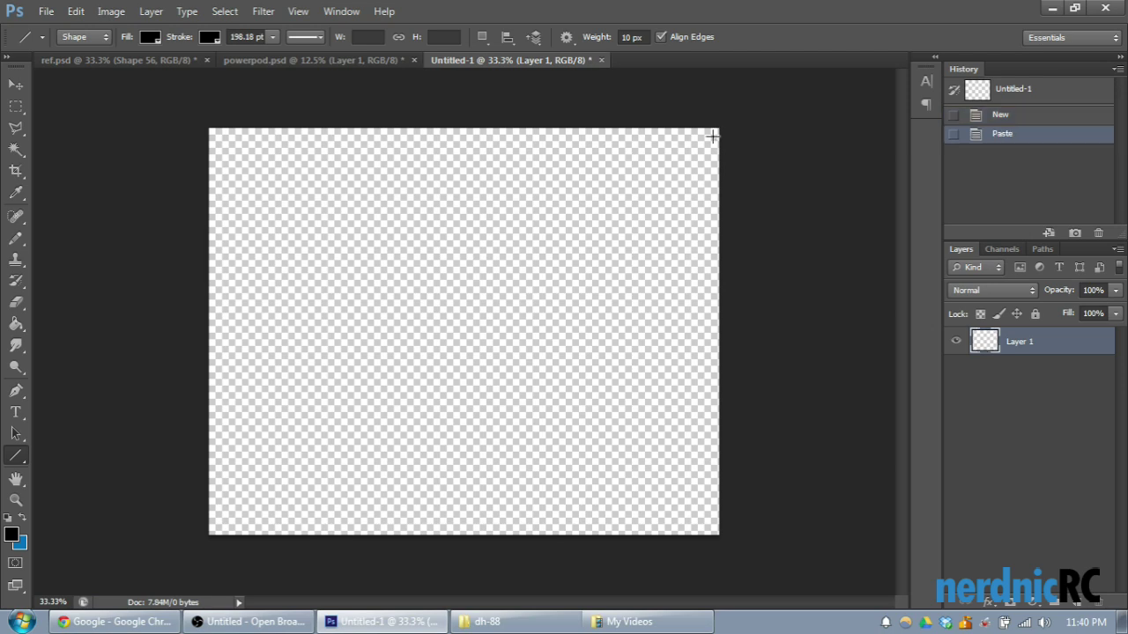
Step: Flip the new document's canvas horizontally and copy the mirrored tailplane half back into ref.psd as a new layer
click(125, 14)
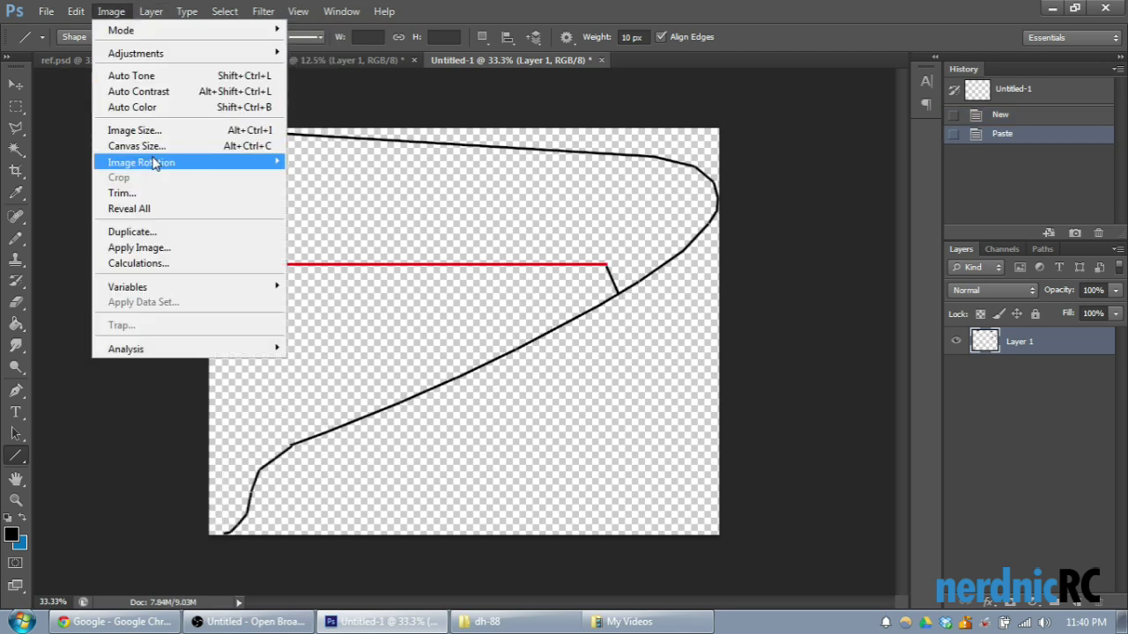
mouse_move(149, 162)
click(360, 236)
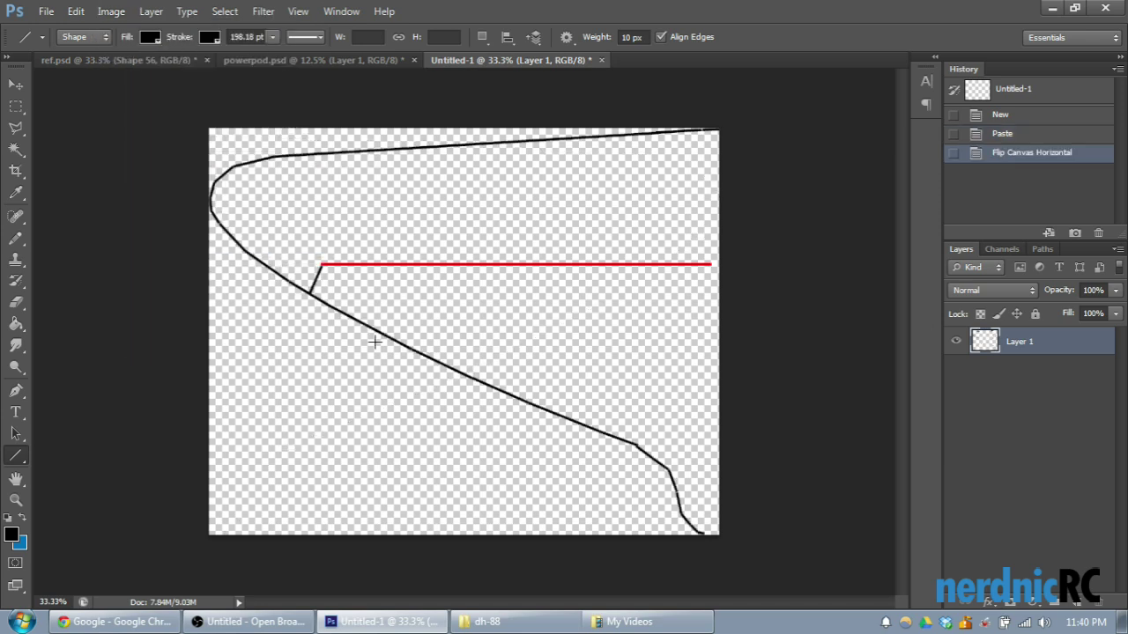
key(ctrl+a)
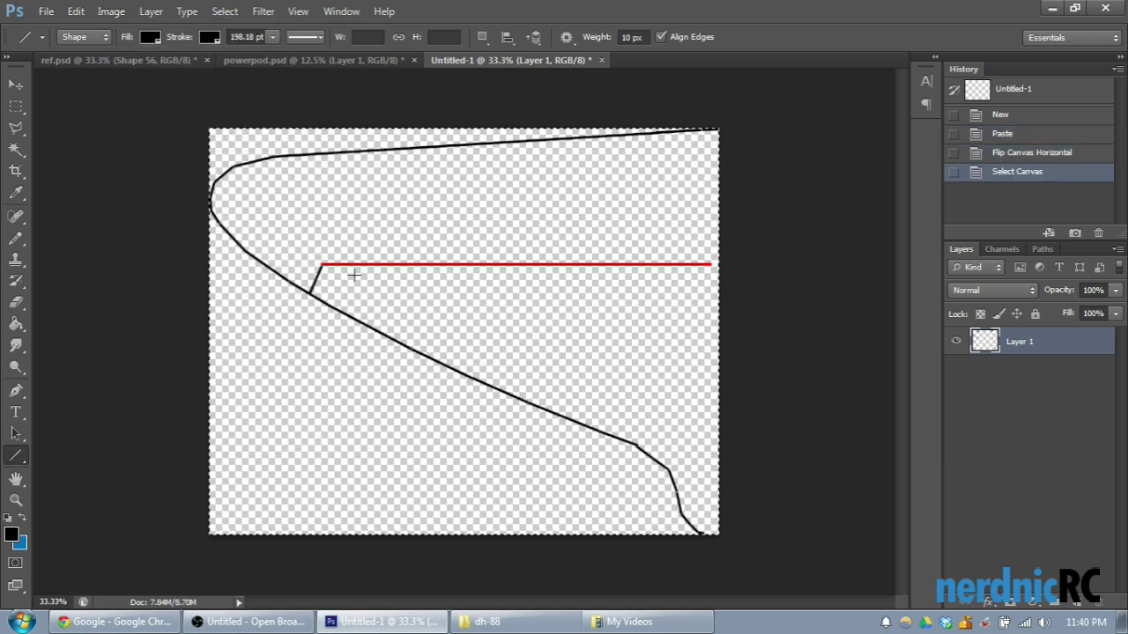
click(132, 60)
key(ctrl+v)
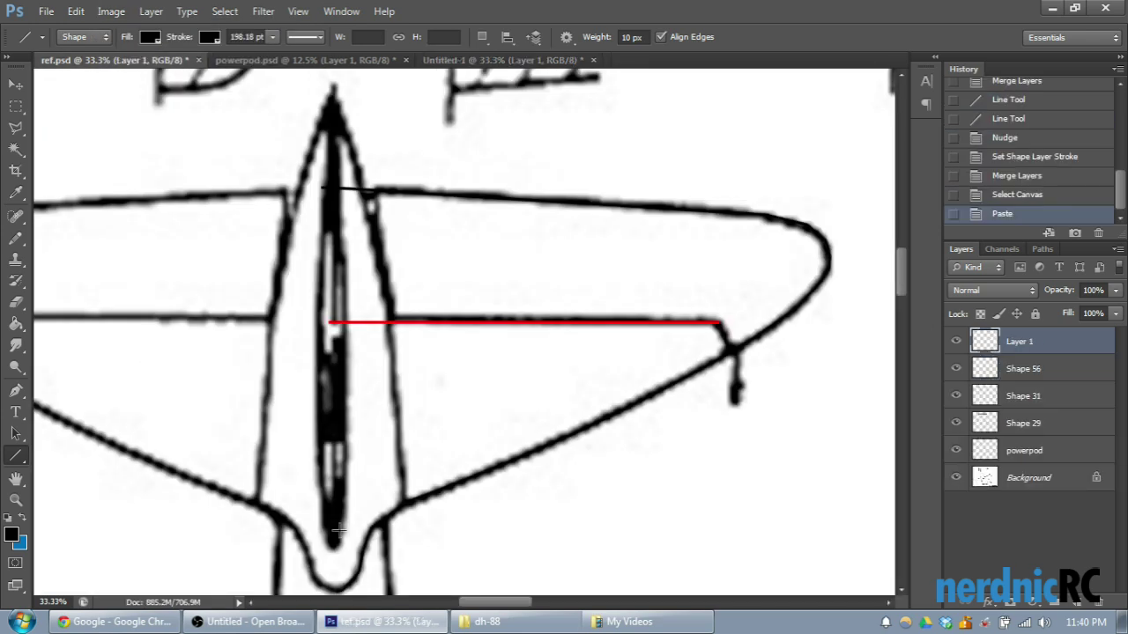
Step: Move the mirrored tailplane half over the left-hand tailplane, joining the right-hand tracing at the fuselage centreline
drag(528, 602, 499, 603)
click(16, 85)
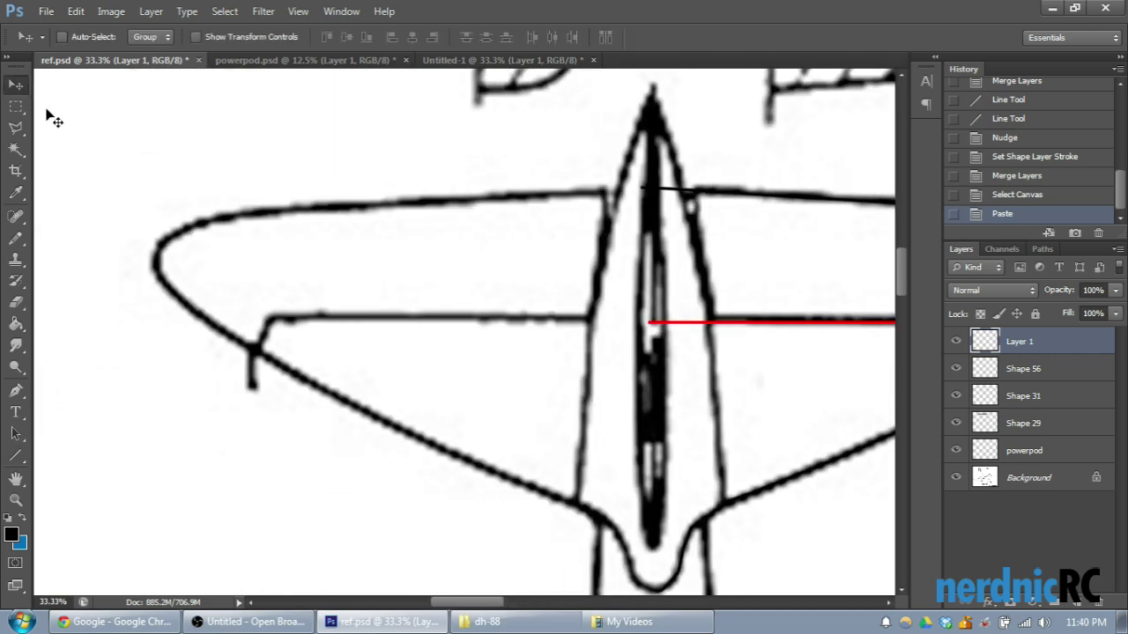
drag(47, 110, 586, 250)
scroll(546, 273, down, 4)
scroll(543, 266, down, 2)
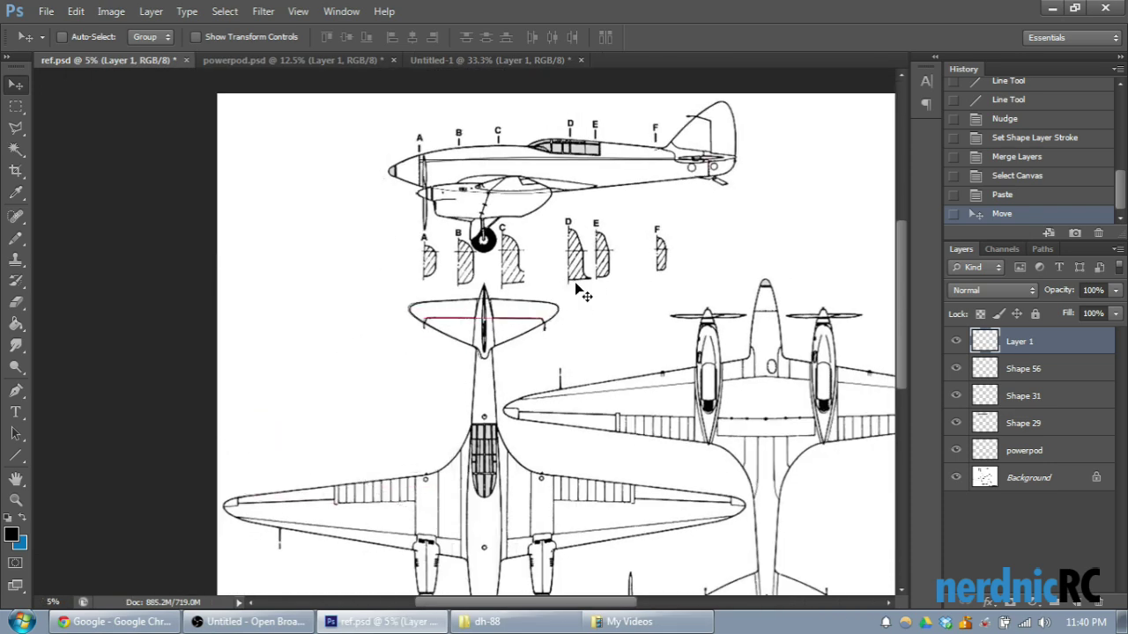
scroll(577, 291, up, 5)
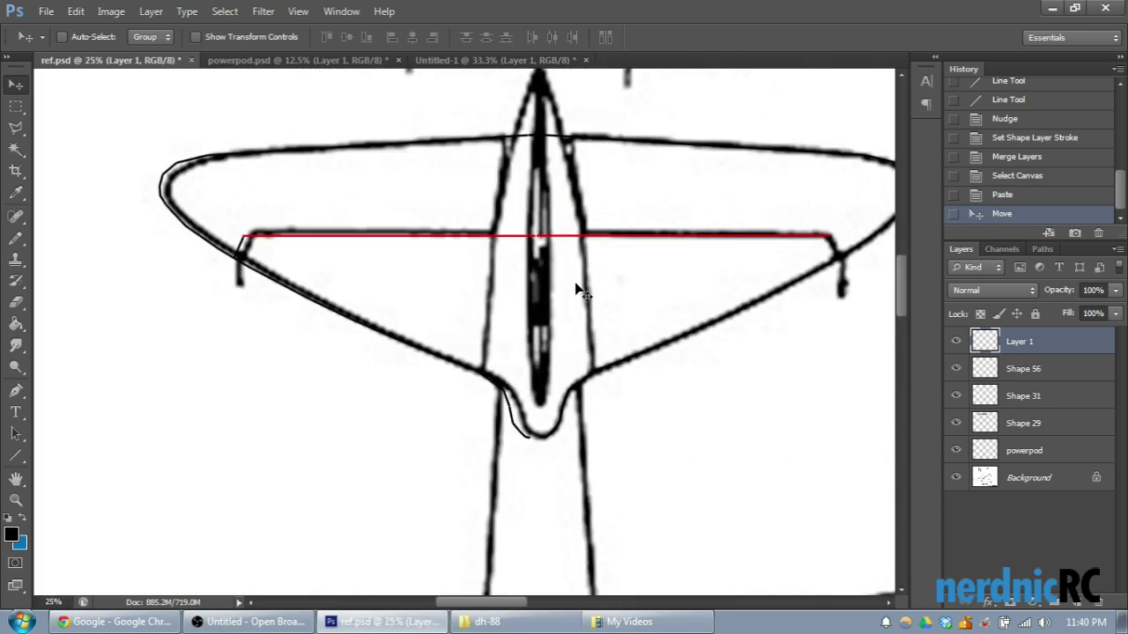
scroll(577, 290, up, 1)
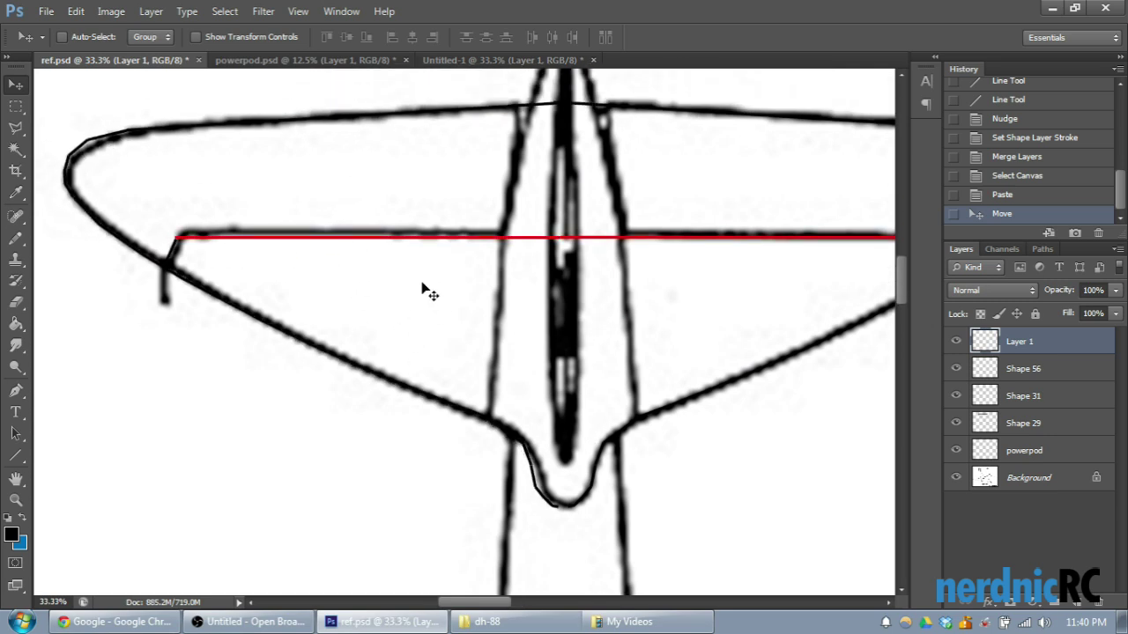
key(ctrl+plus)
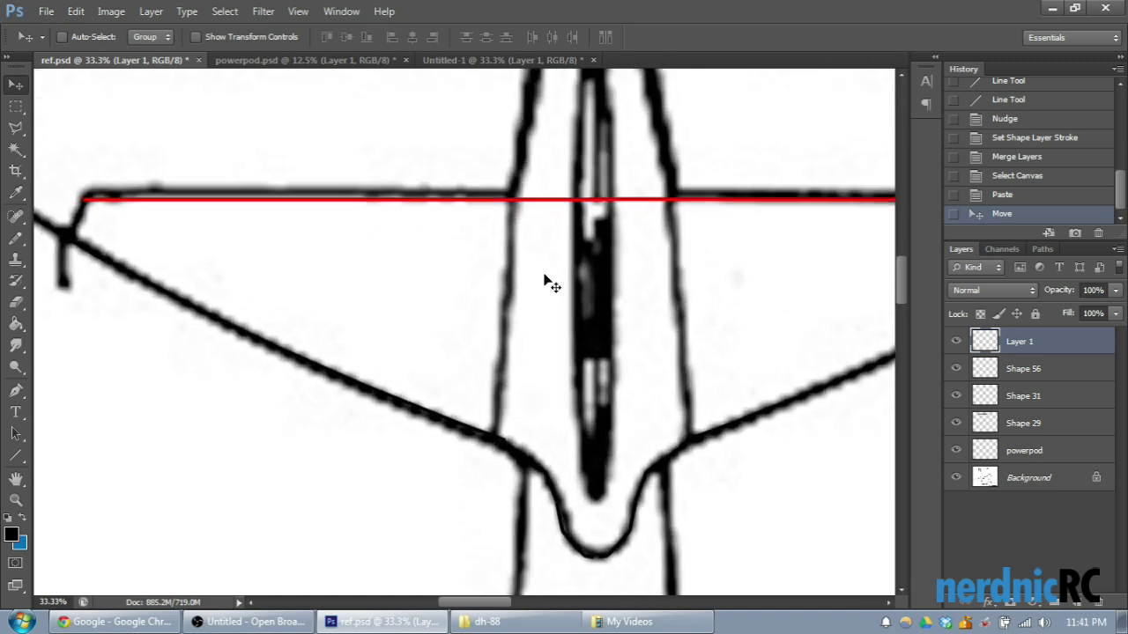
Step: Hide the Background layer and nudge the mirrored half upward to line up the two red hinge lines at the centreline
click(956, 478)
scroll(745, 417, up, 1)
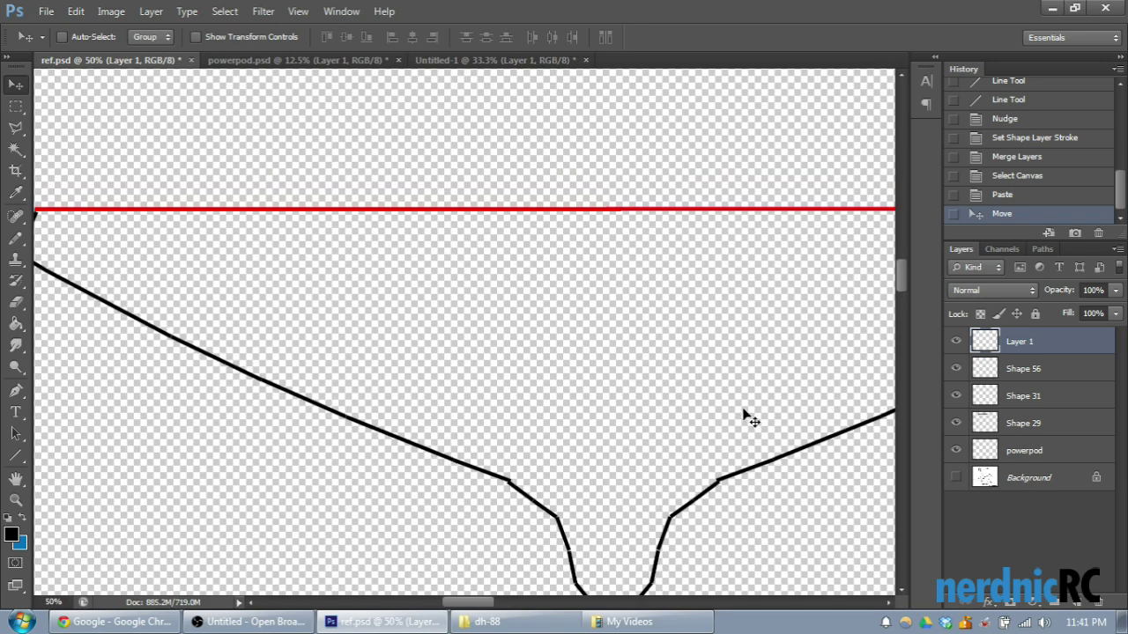
key(Up)
scroll(650, 285, up, 2)
key(ctrl+plus)
key(ctrl+plus)
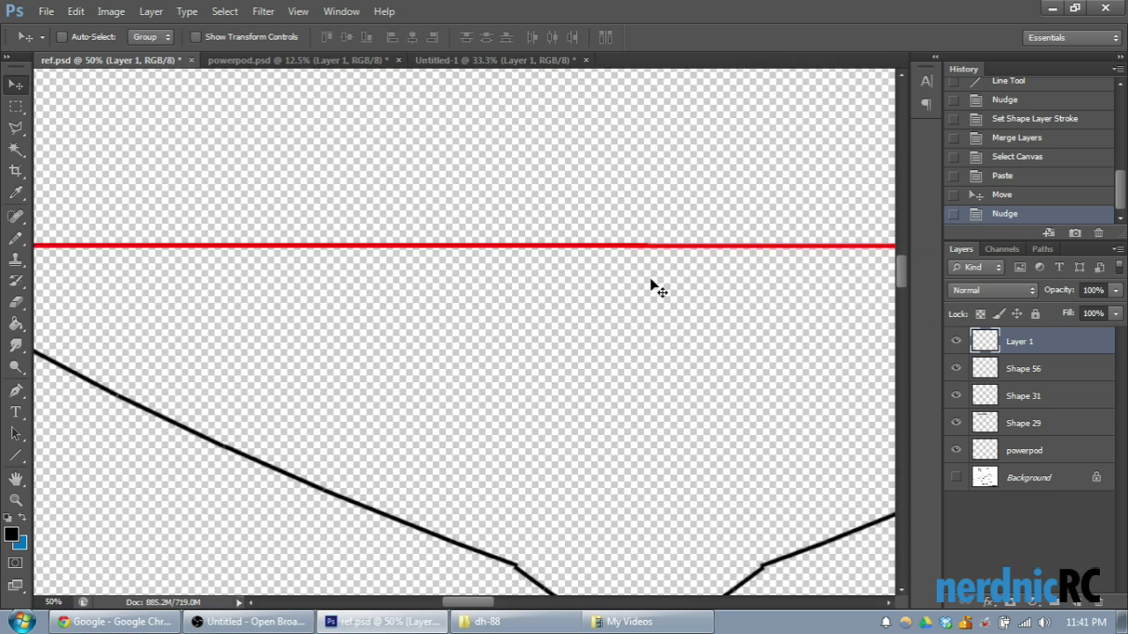
scroll(793, 274, up, 1)
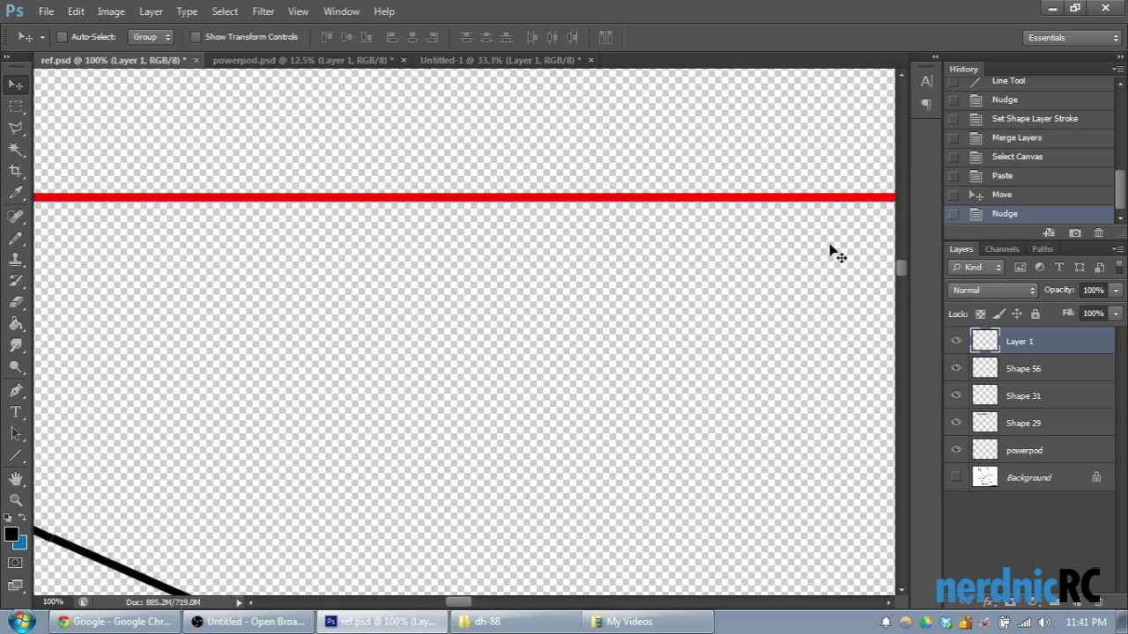
Step: Nudge the mirrored tailplane half to the right to narrow the gap at the tail tip
key(ctrl+minus)
key(ctrl+minus)
scroll(797, 171, up, 4)
scroll(775, 181, down, 8)
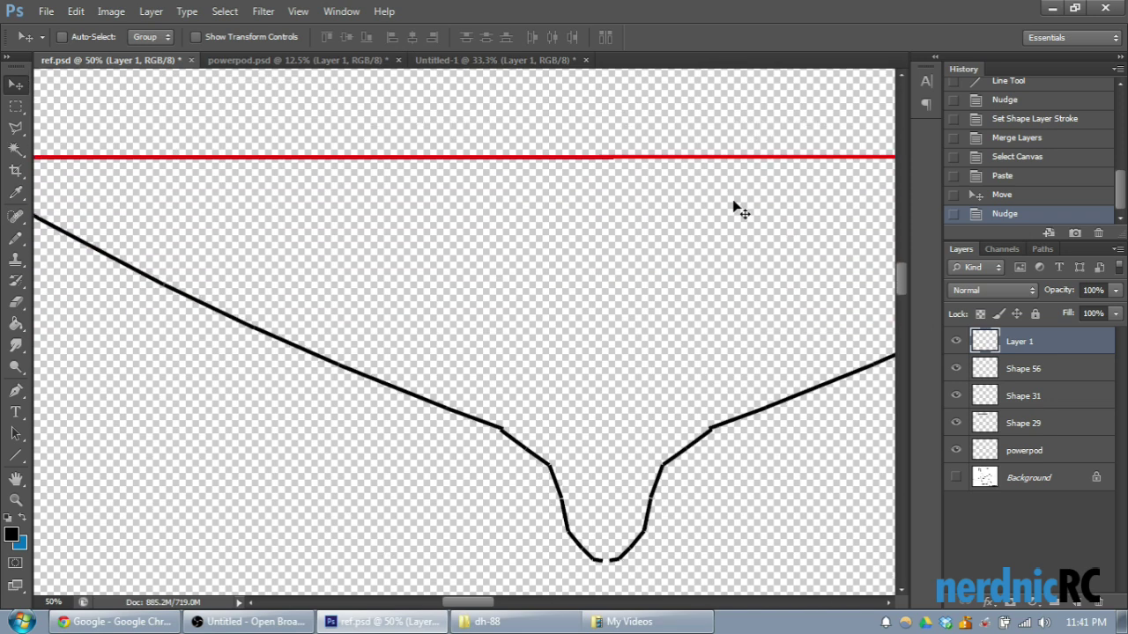
key(Right)
key(Right)
key(Right)
key(Right)
key(Right)
key(Right)
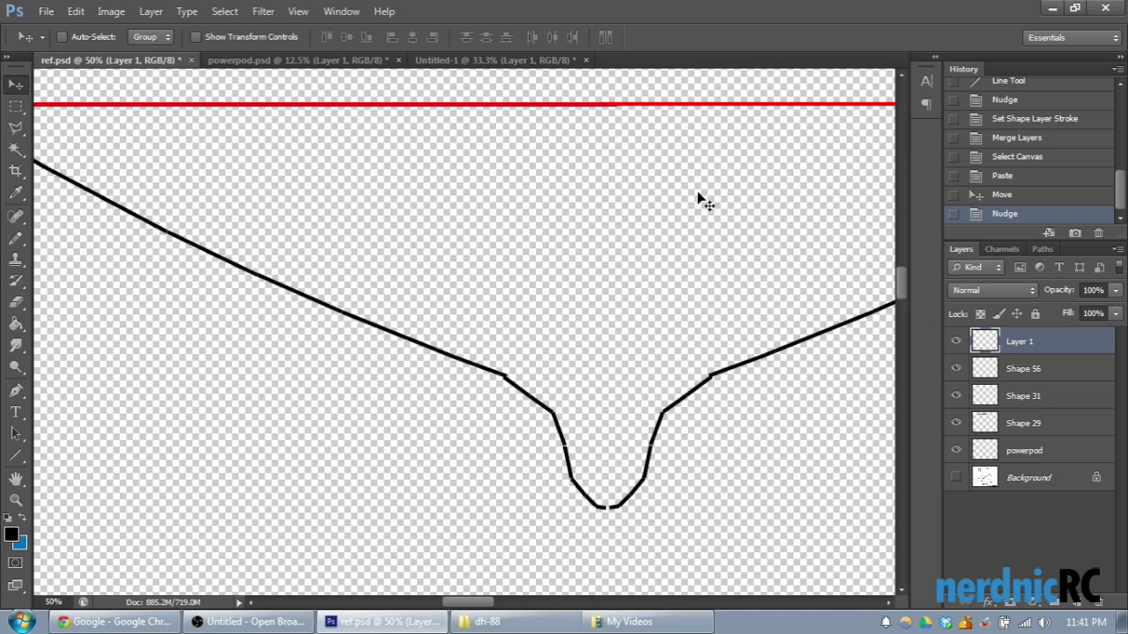
Step: Show the Background layer and nudge the mirrored tailplane half to the left until it matches the reference outline
click(957, 477)
scroll(438, 547, left, 2)
scroll(465, 496, up, 3)
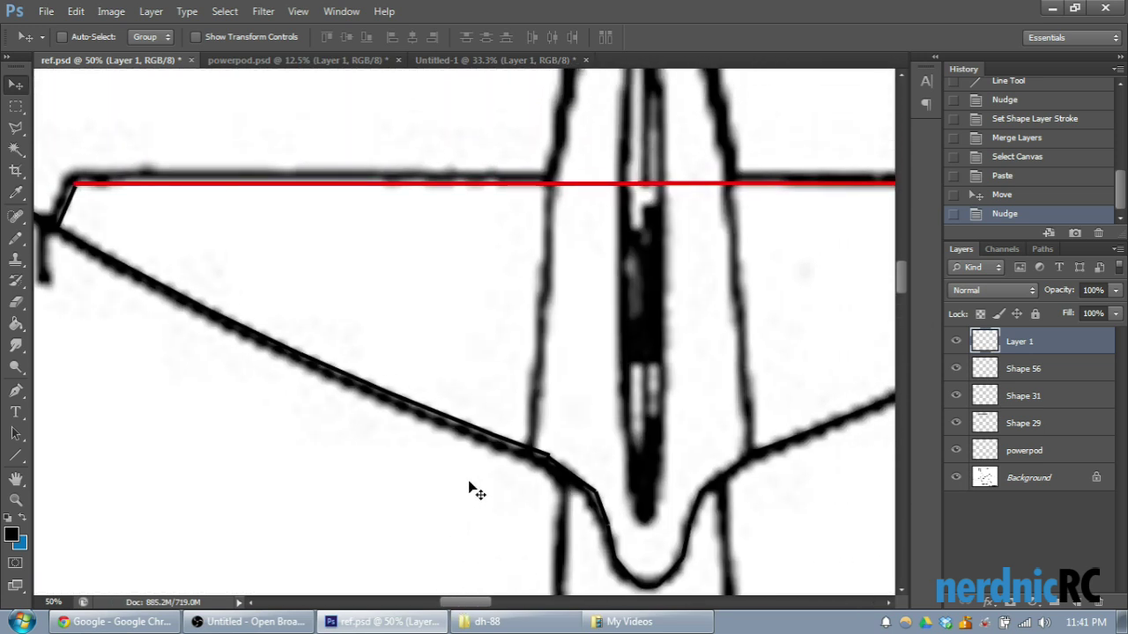
scroll(466, 496, up, 1)
scroll(466, 497, left, 4)
scroll(461, 529, up, 3)
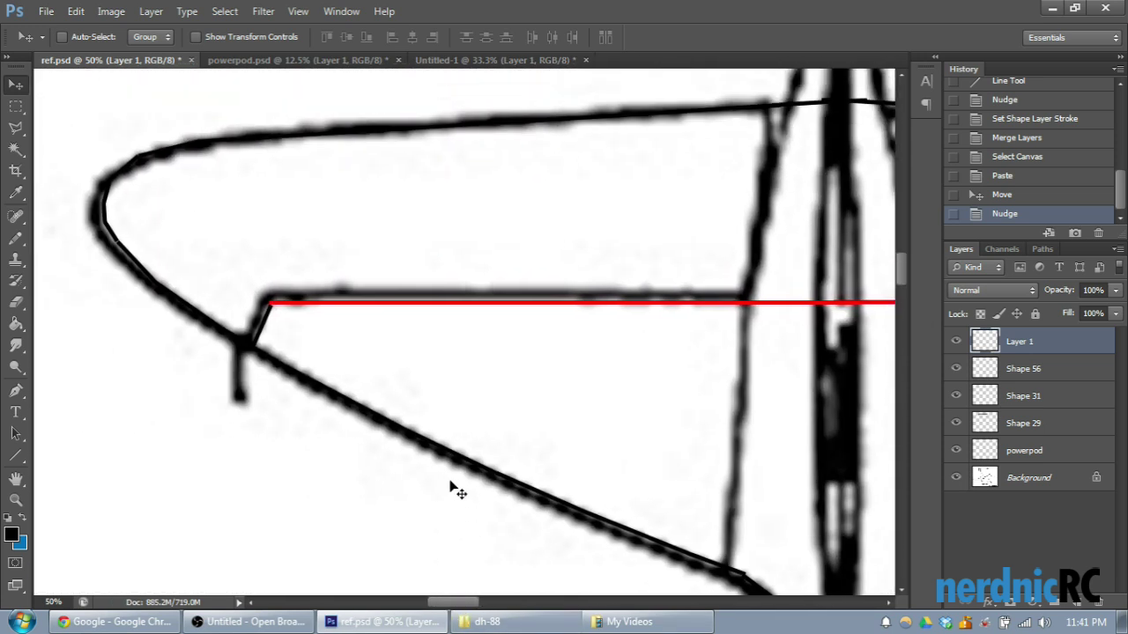
key(Left)
key(Left)
key(Left)
key(Left)
key(Left)
key(Left)
key(Left)
key(Left)
key(Left)
key(Left)
key(Left)
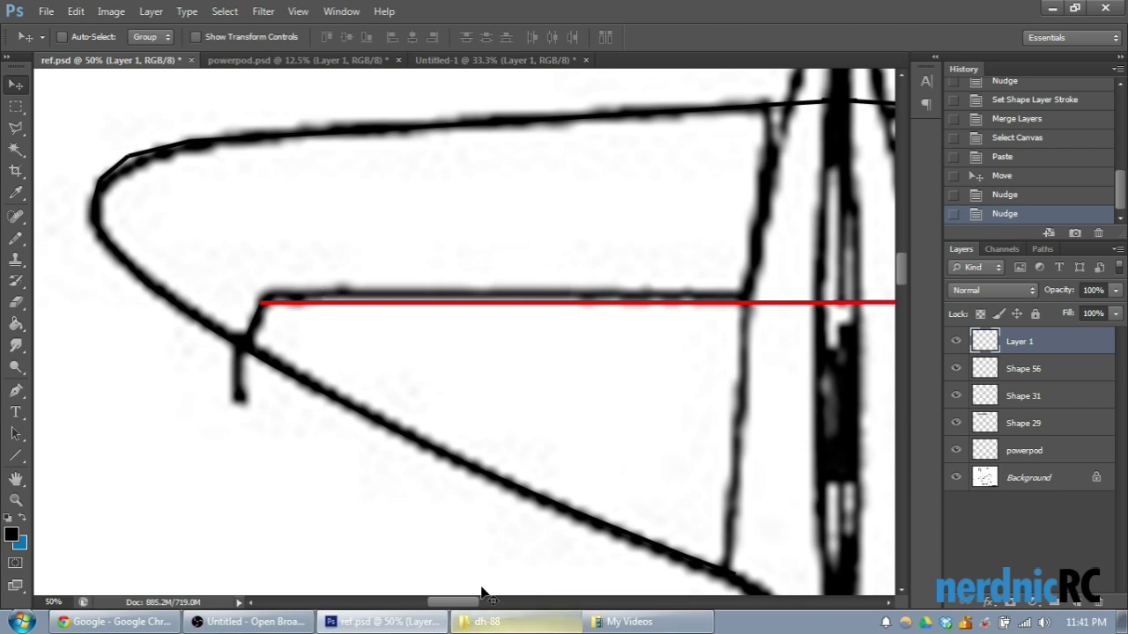
Step: Hide the Background layer and bridge the gap at the tail tip with a black line about 29 px long, nudged up into line
scroll(471, 564, right, 5)
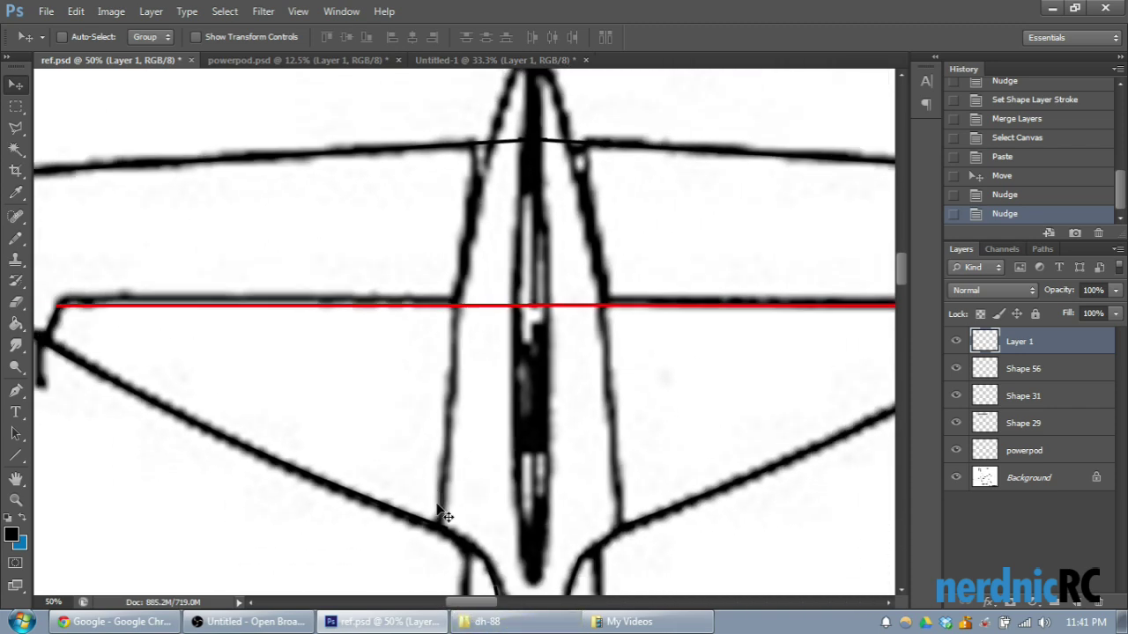
scroll(440, 516, down, 3)
scroll(441, 516, up, 2)
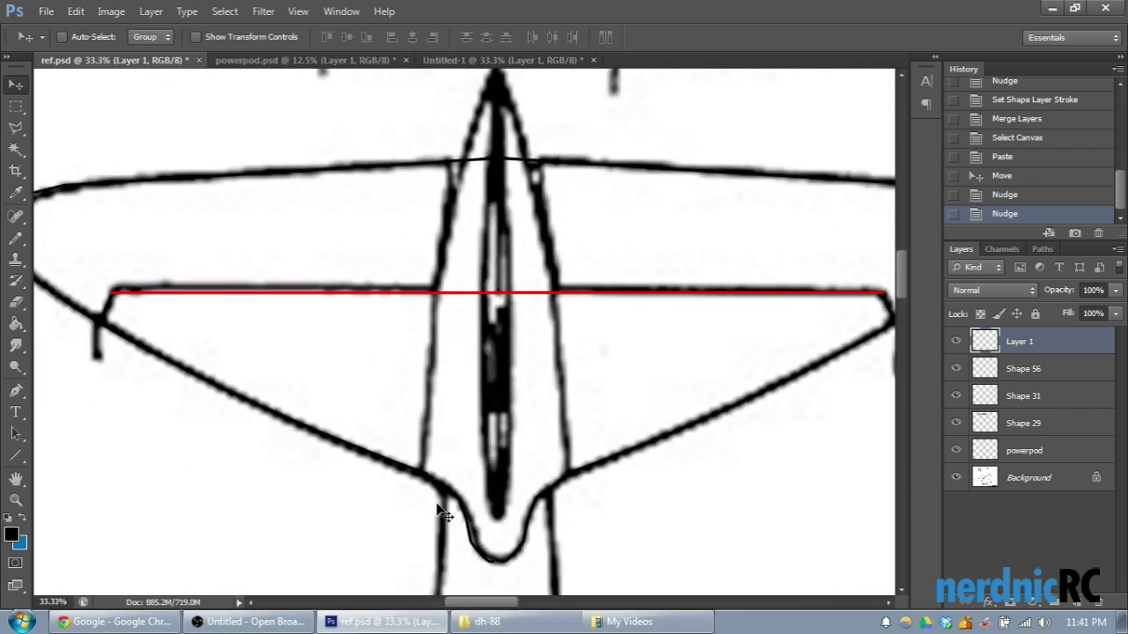
scroll(443, 516, down, 2)
click(956, 478)
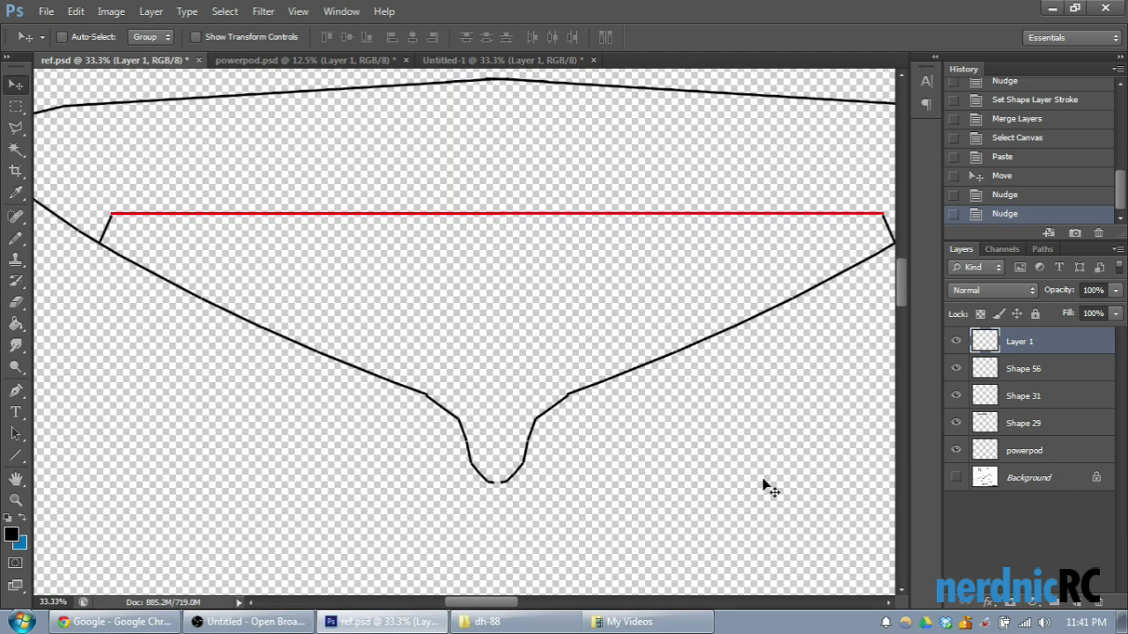
scroll(467, 220, up, 3)
scroll(476, 291, down, 2)
scroll(503, 309, down, 2)
scroll(503, 310, up, 2)
scroll(534, 342, up, 2)
scroll(535, 352, down, 6)
click(15, 457)
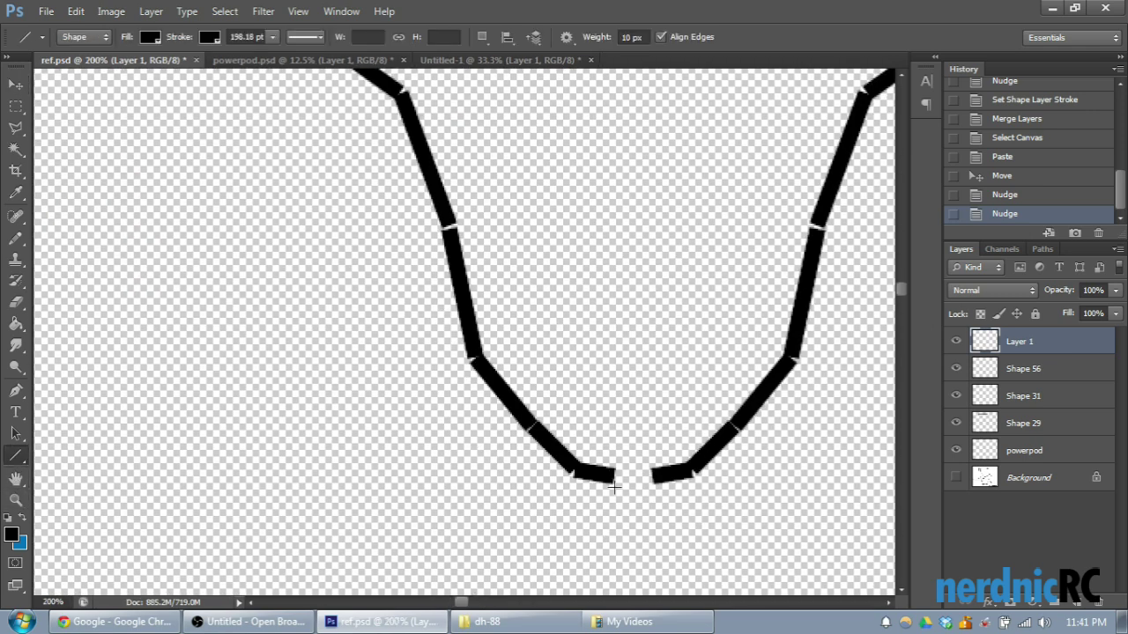
drag(608, 477, 654, 477)
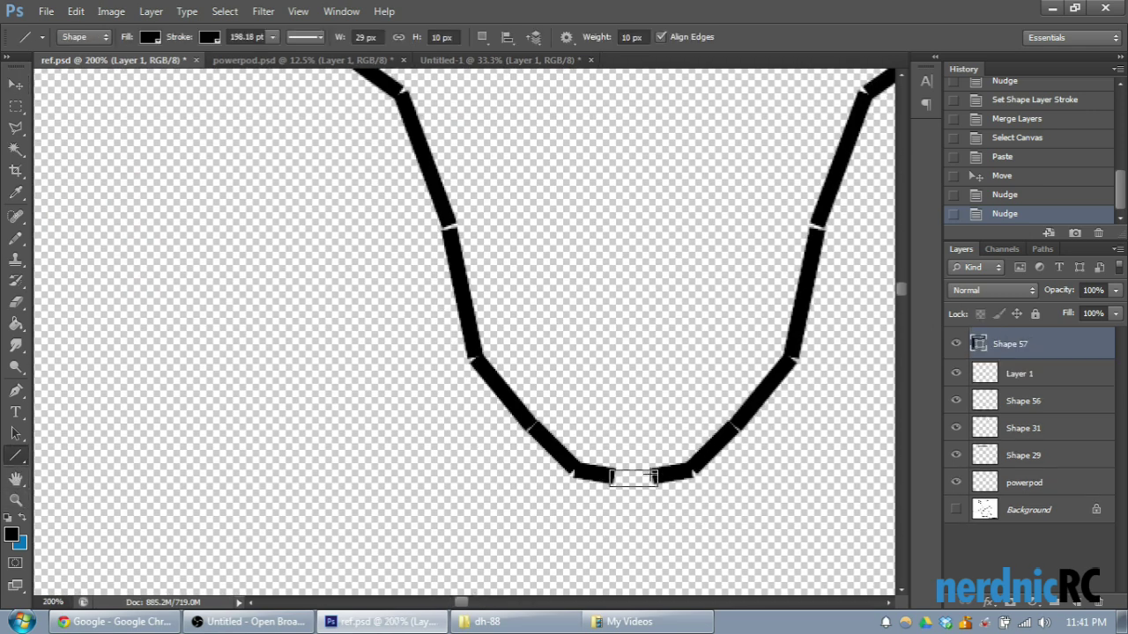
click(18, 84)
key(Up)
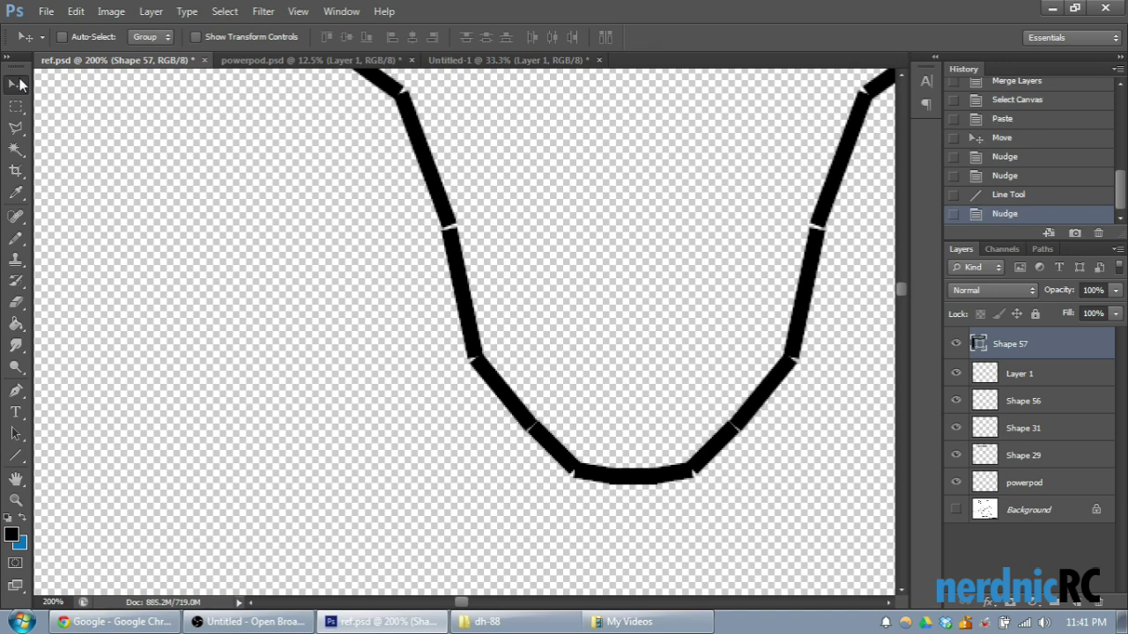
Step: Toggle the visibility of the tailplane layers to identify them, and merge Shape 57, Layer 1 and Shape 56 into one layer
key(ctrl+minus)
key(ctrl+minus)
key(ctrl+minus)
key(ctrl+minus)
key(ctrl+minus)
key(ctrl+minus)
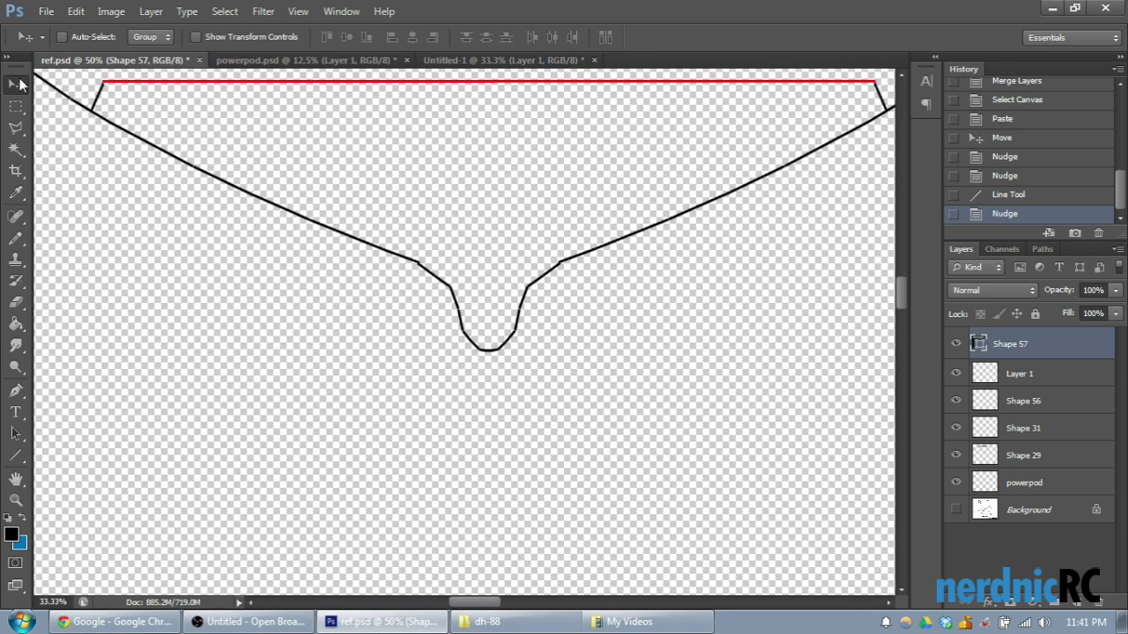
key(ctrl+minus)
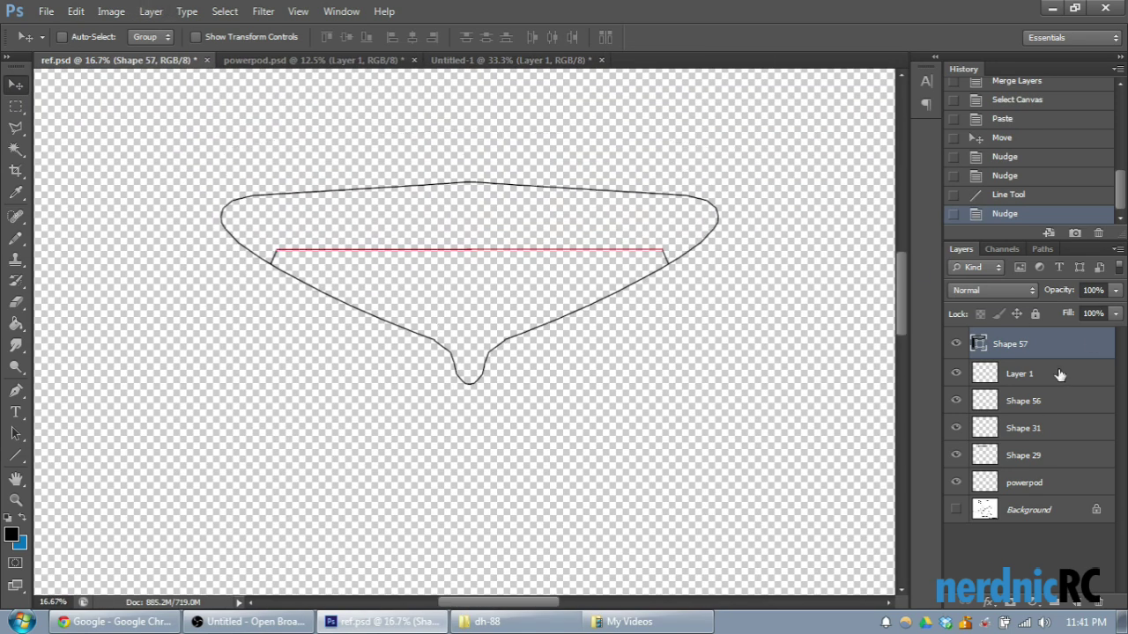
click(956, 373)
click(956, 374)
click(956, 401)
click(956, 401)
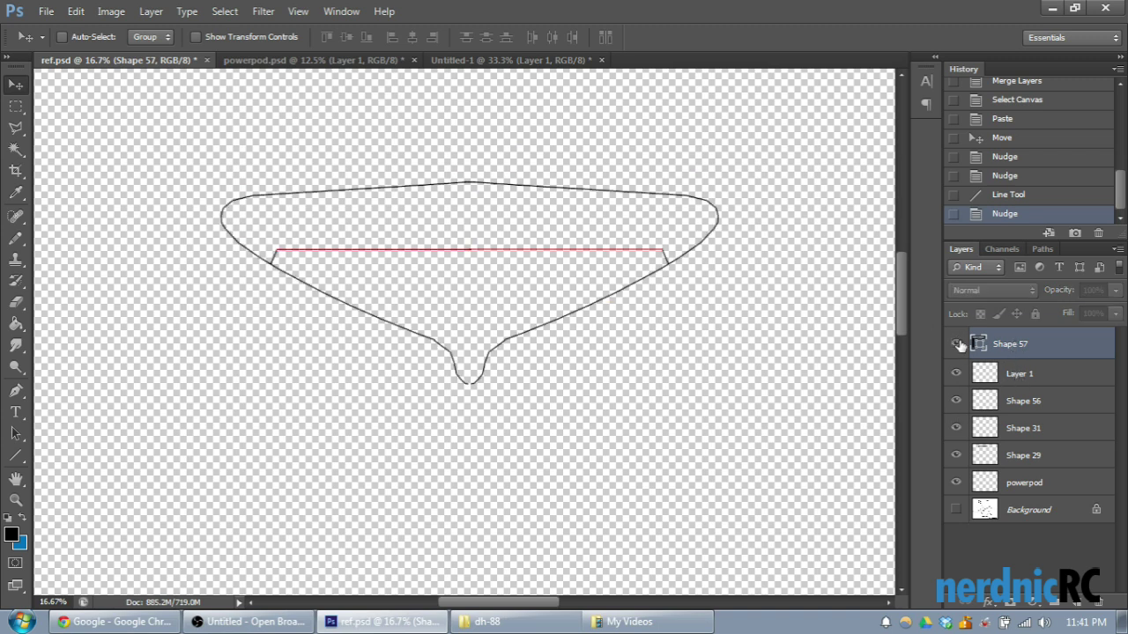
shift+click(1029, 402)
right_click(1029, 403)
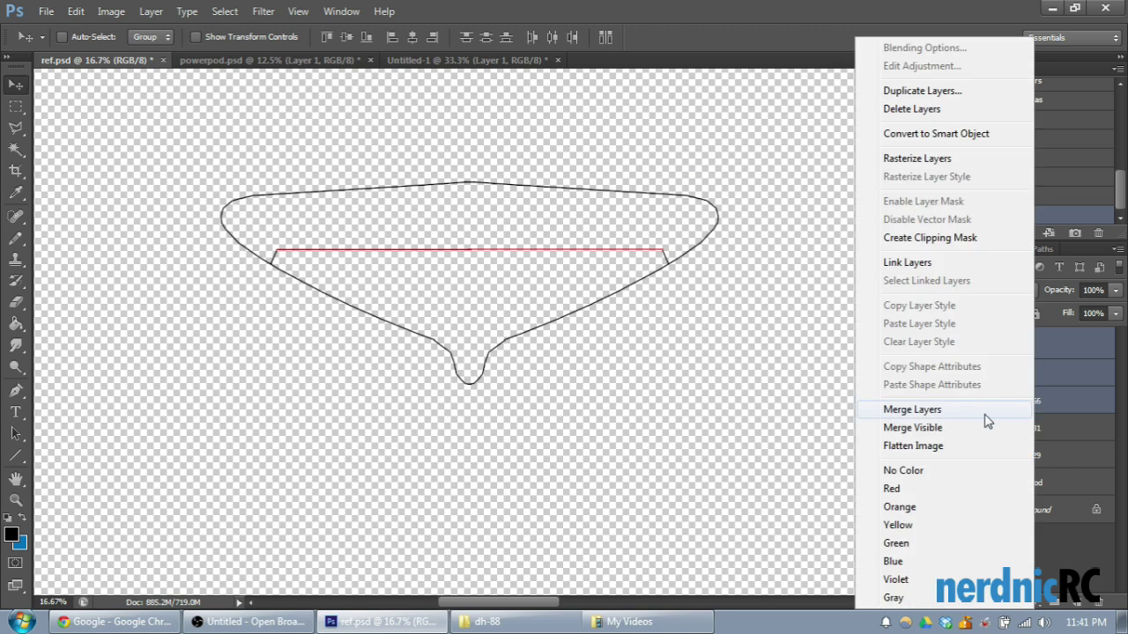
click(985, 409)
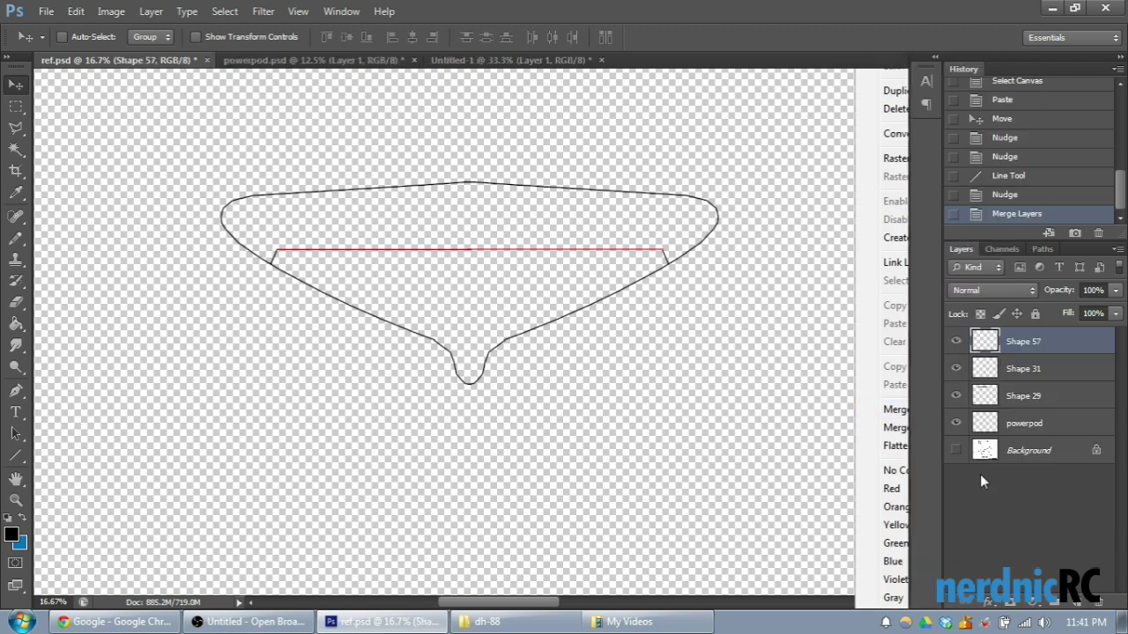
Step: Rename the merged tailplane layer as hor
double_click(1032, 343)
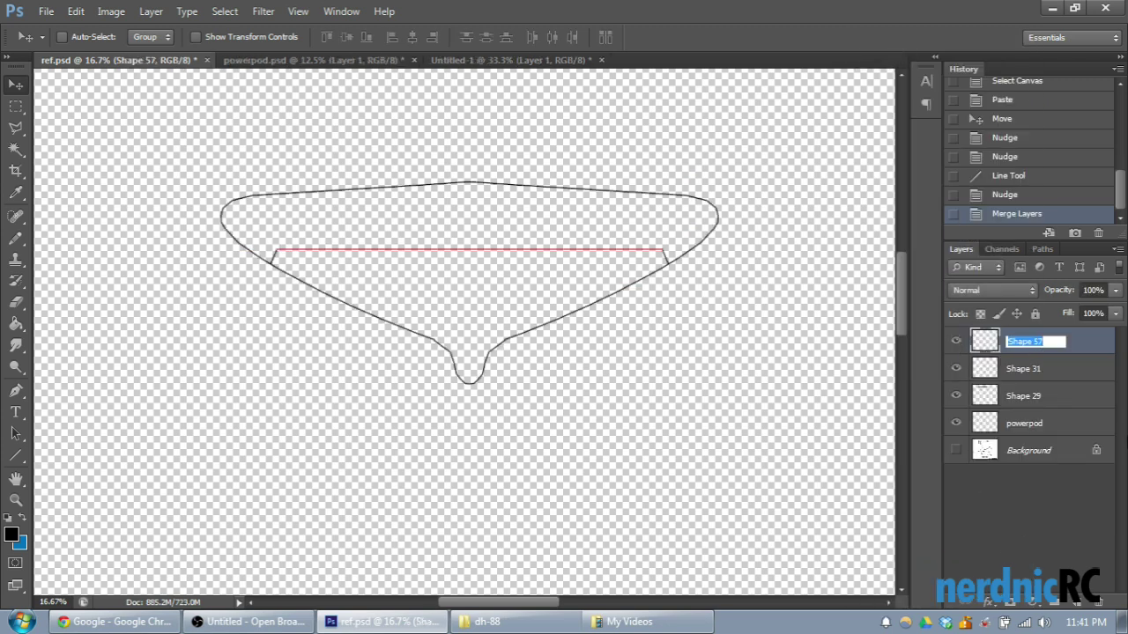
text(hor)
key(Return)
Step: Toggle the visibility of the Shape 31 layer to identify the vertical tail tracing, and rename it as vert
drag(524, 602, 687, 617)
key(ctrl+minus)
key(ctrl+minus)
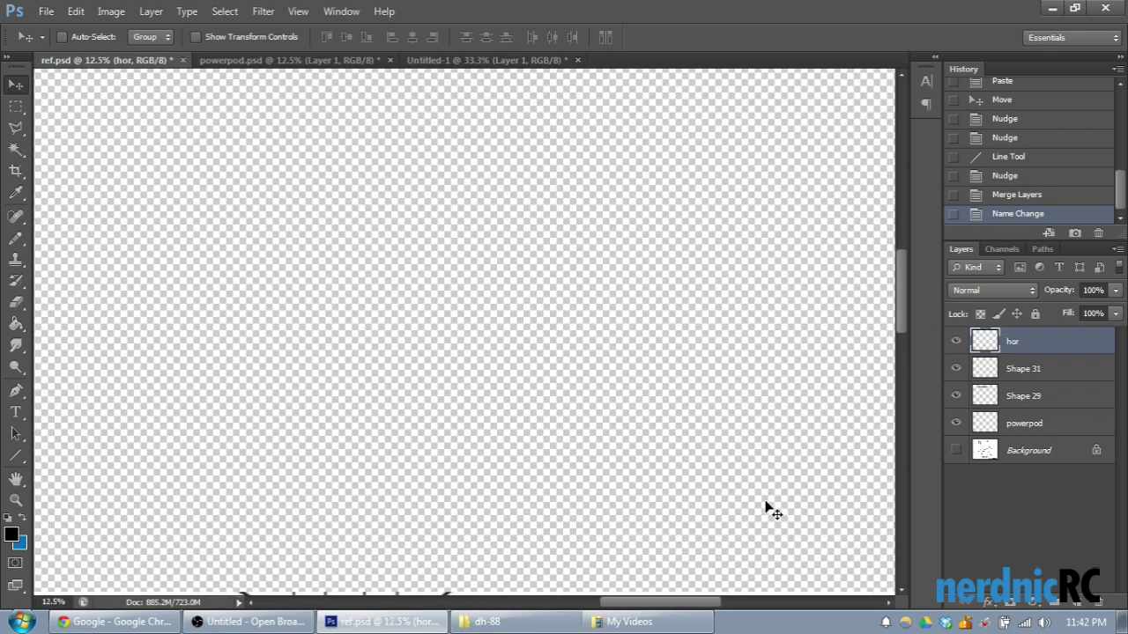
click(956, 371)
click(956, 371)
double_click(1022, 369)
text(v)
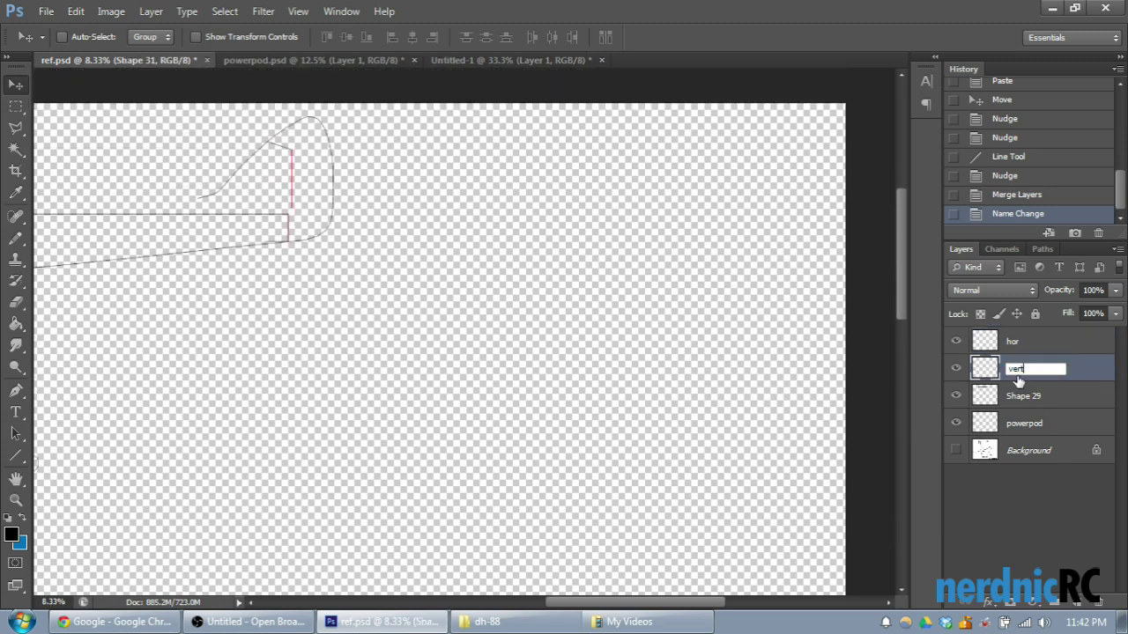
text(ert)
key(Return)
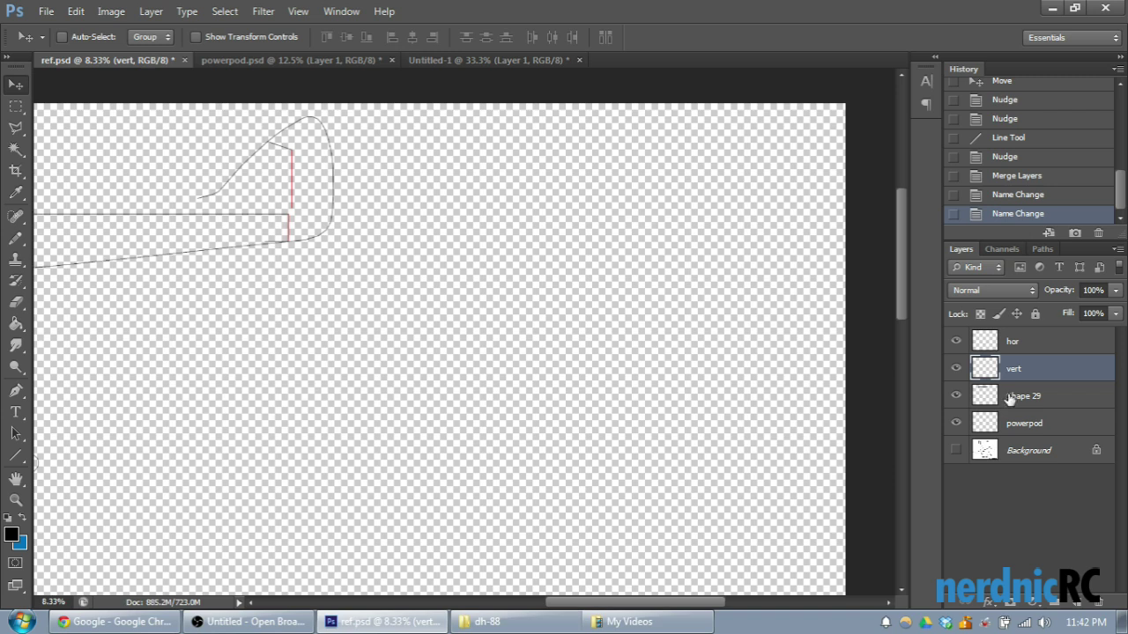
Step: Rename the Shape 29 layer as fuse
double_click(1030, 397)
text(f)
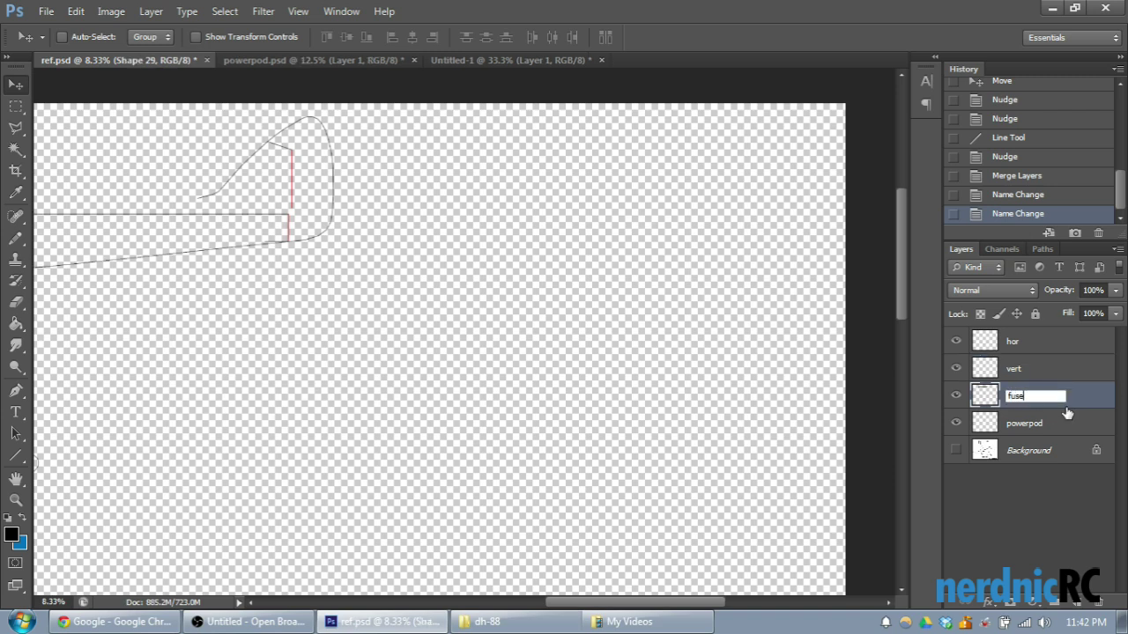
text(use)
key(Return)
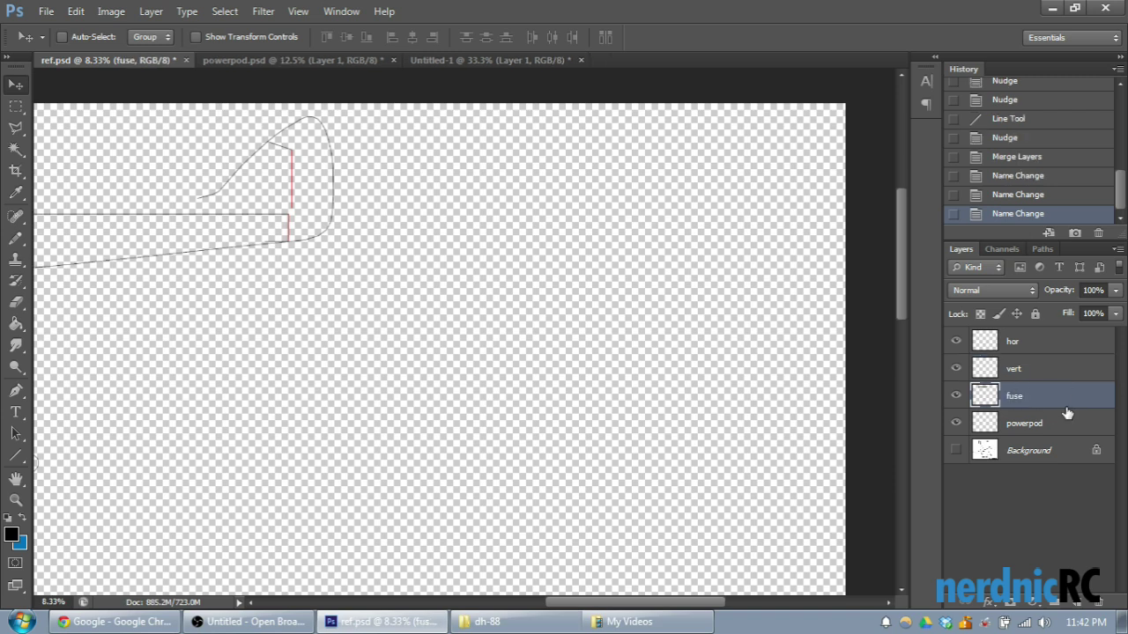
double_click(1015, 398)
key(Return)
Step: Show the Background reference layer again behind the traced outlines
key(ctrl+minus)
key(ctrl+minus)
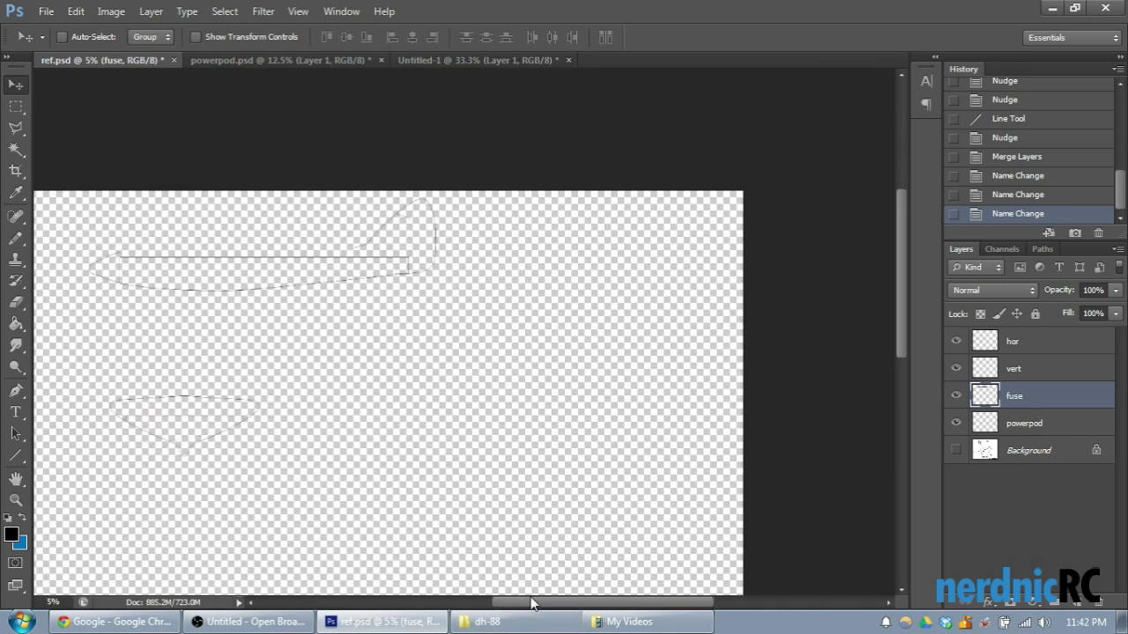
drag(535, 605, 493, 605)
scroll(534, 529, down, 5)
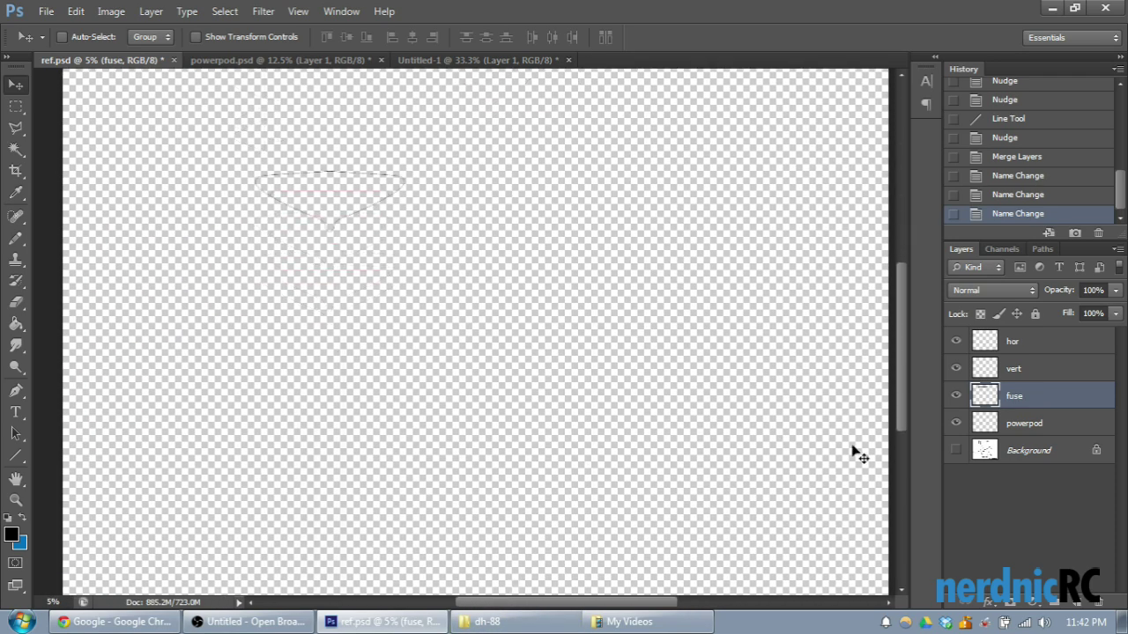
click(955, 450)
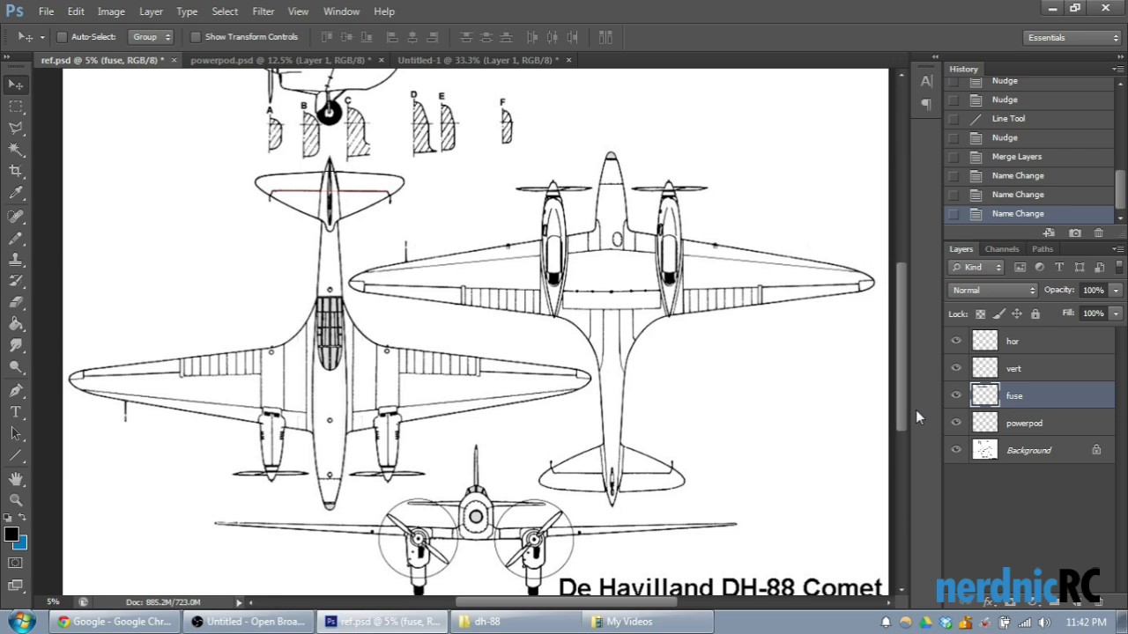
scroll(751, 343, up, 3)
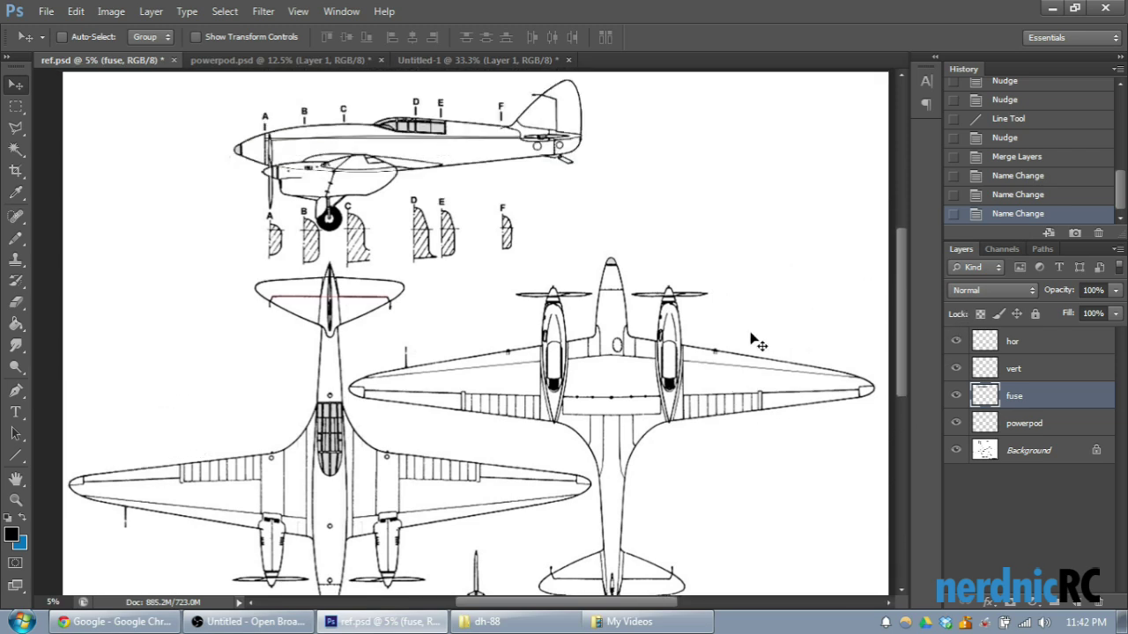